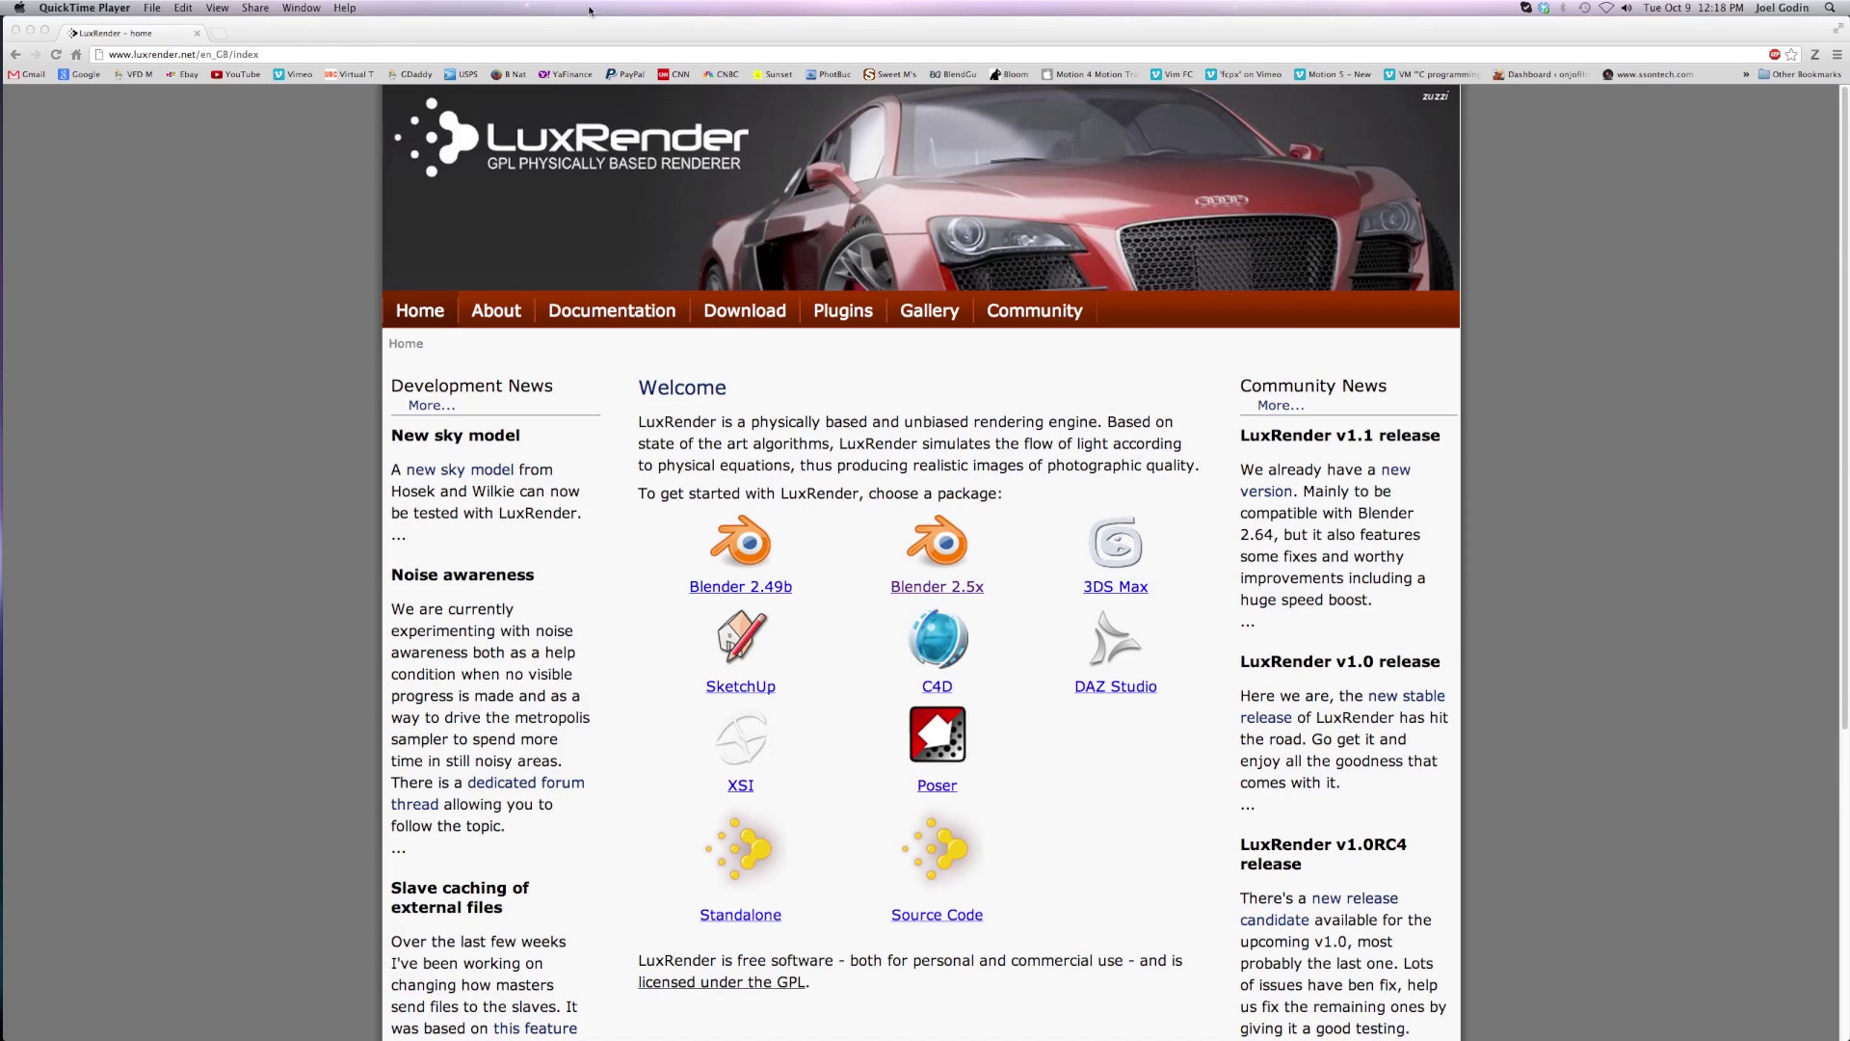
# - Bring Chrome to the front, showing the LuxRender home page and its package list
pyautogui.click(256, 123)
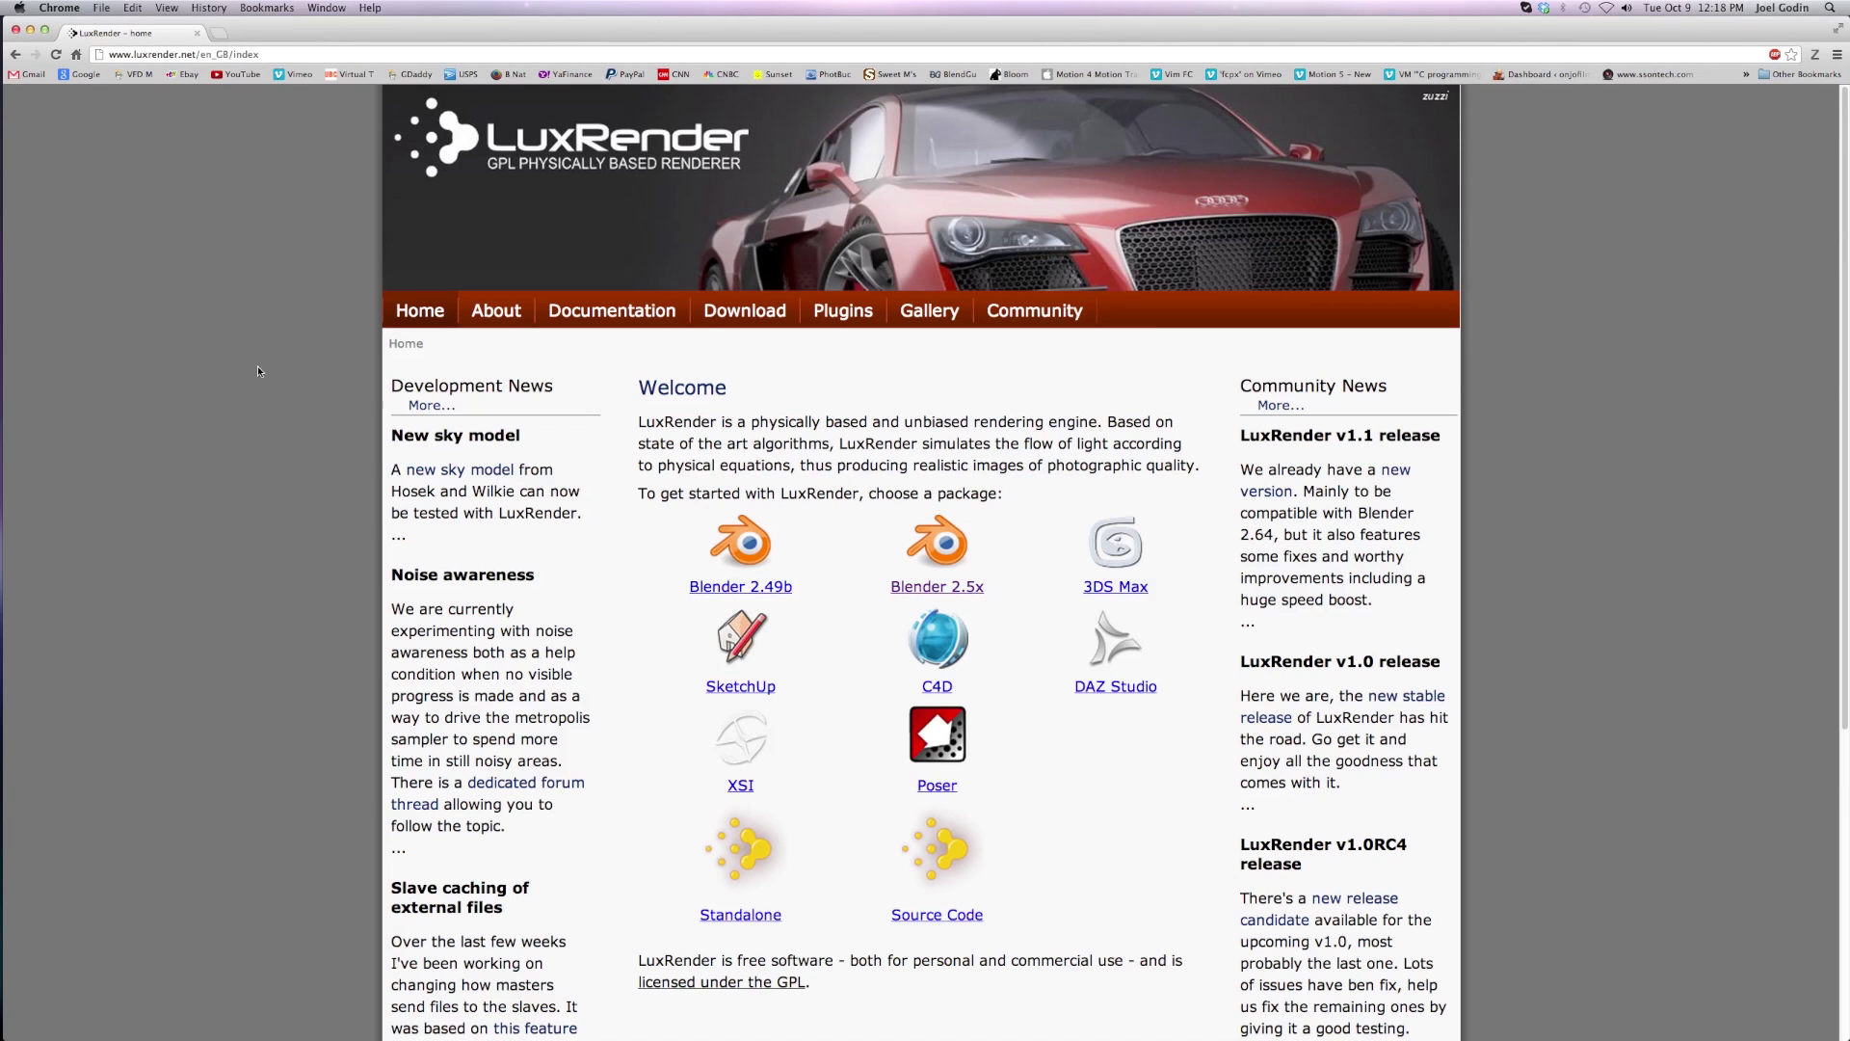
# - Download the LuxRender v1.1 OS X Universal .dmg from the standalone downloads page
pyautogui.click(762, 314)
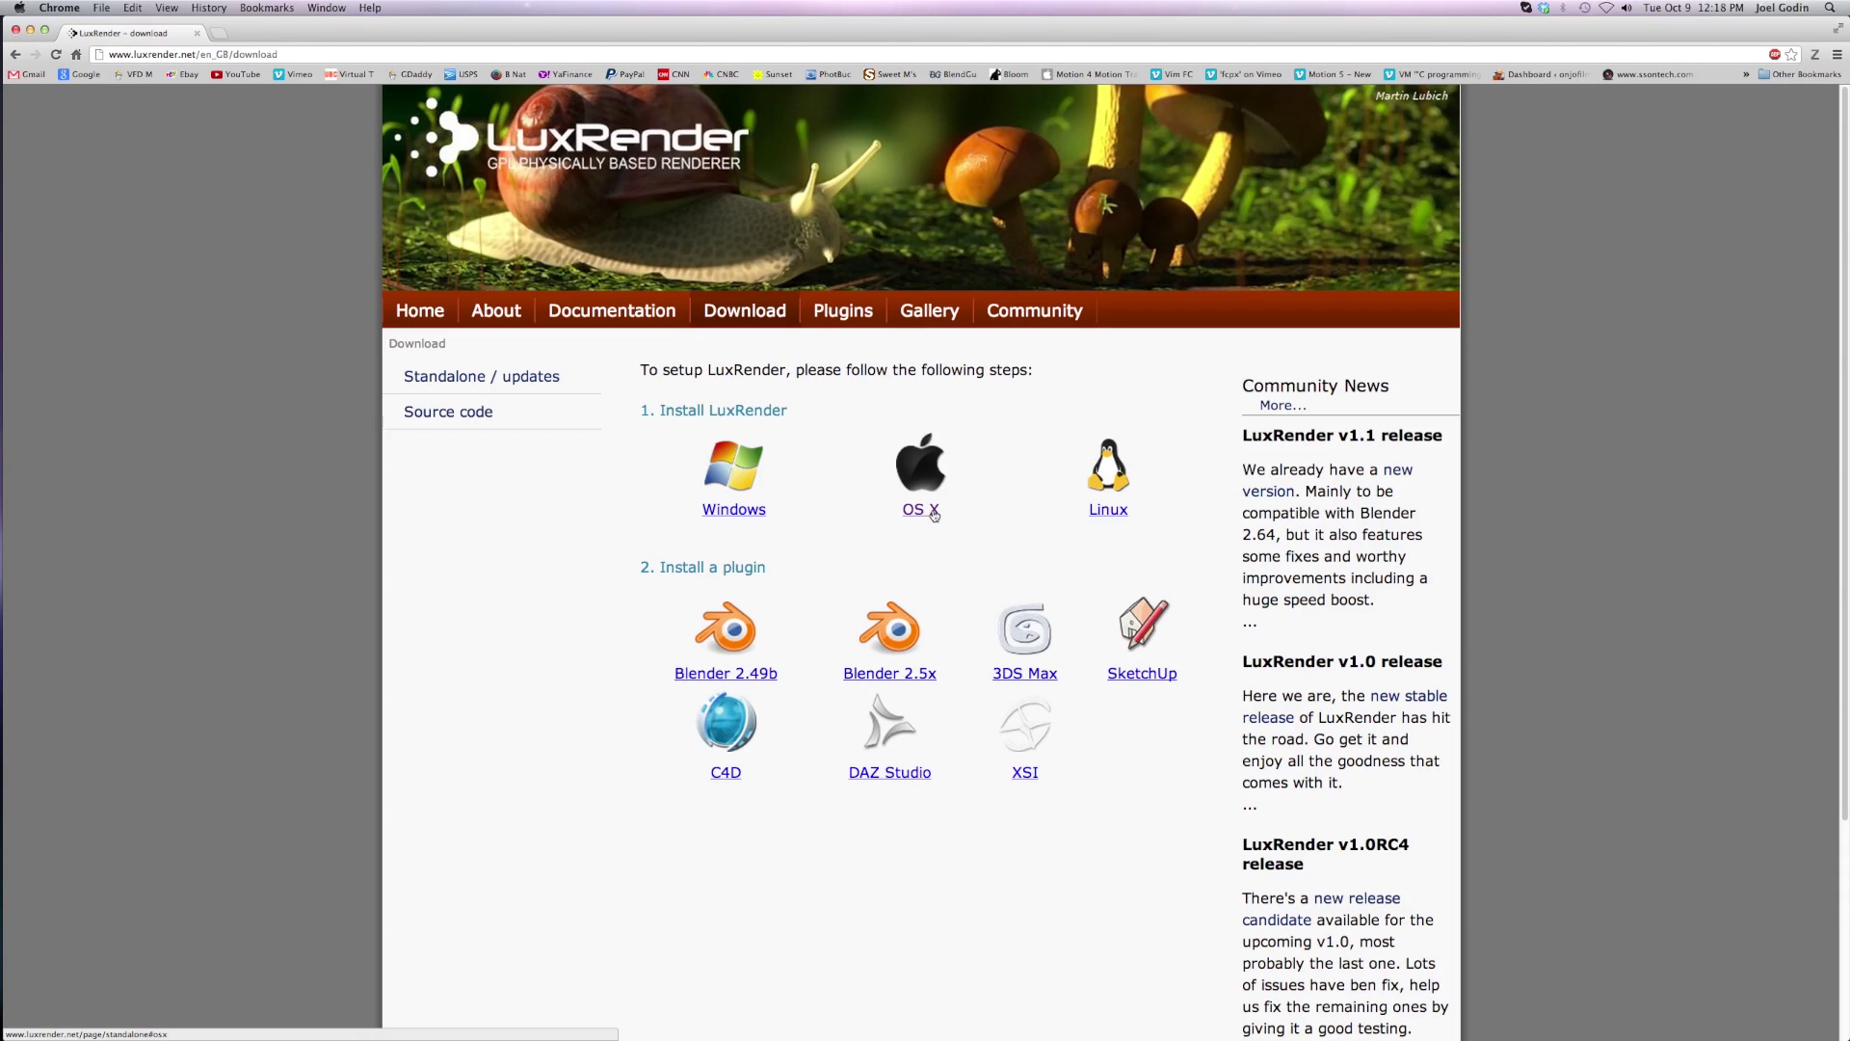
pyautogui.click(933, 513)
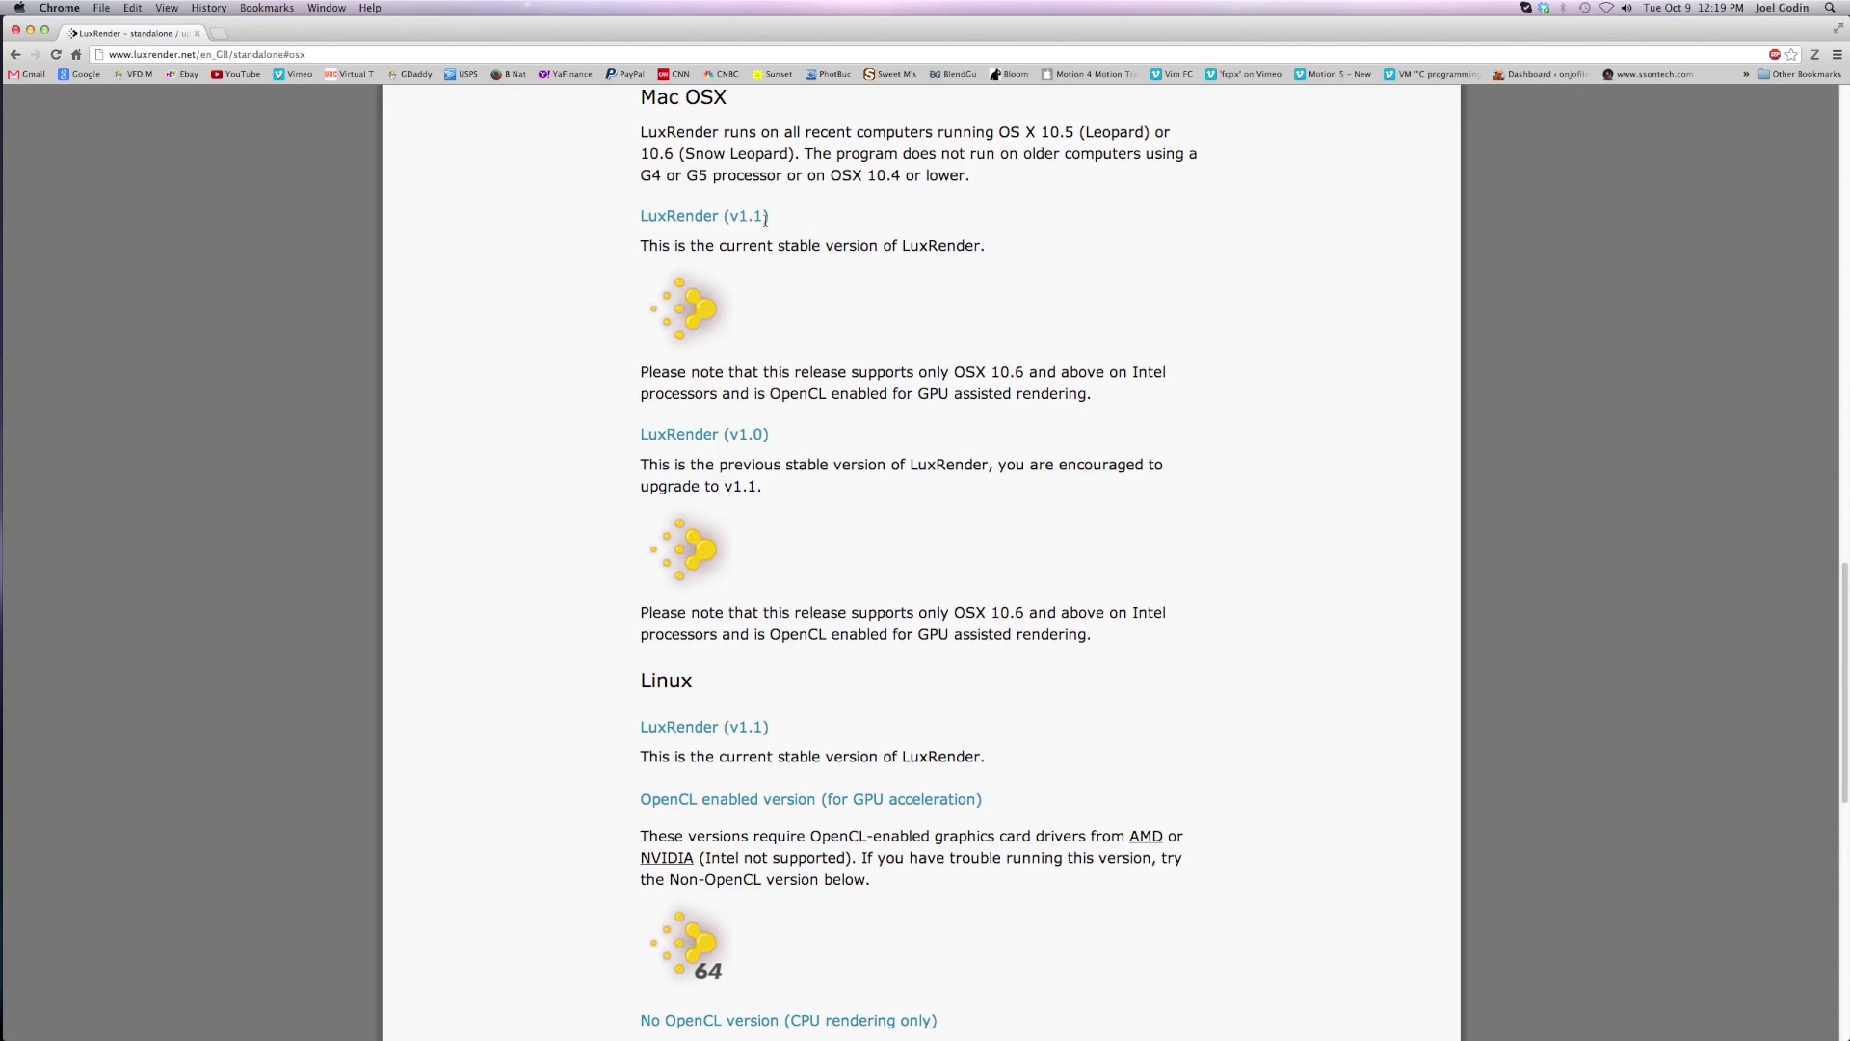
pyautogui.click(678, 315)
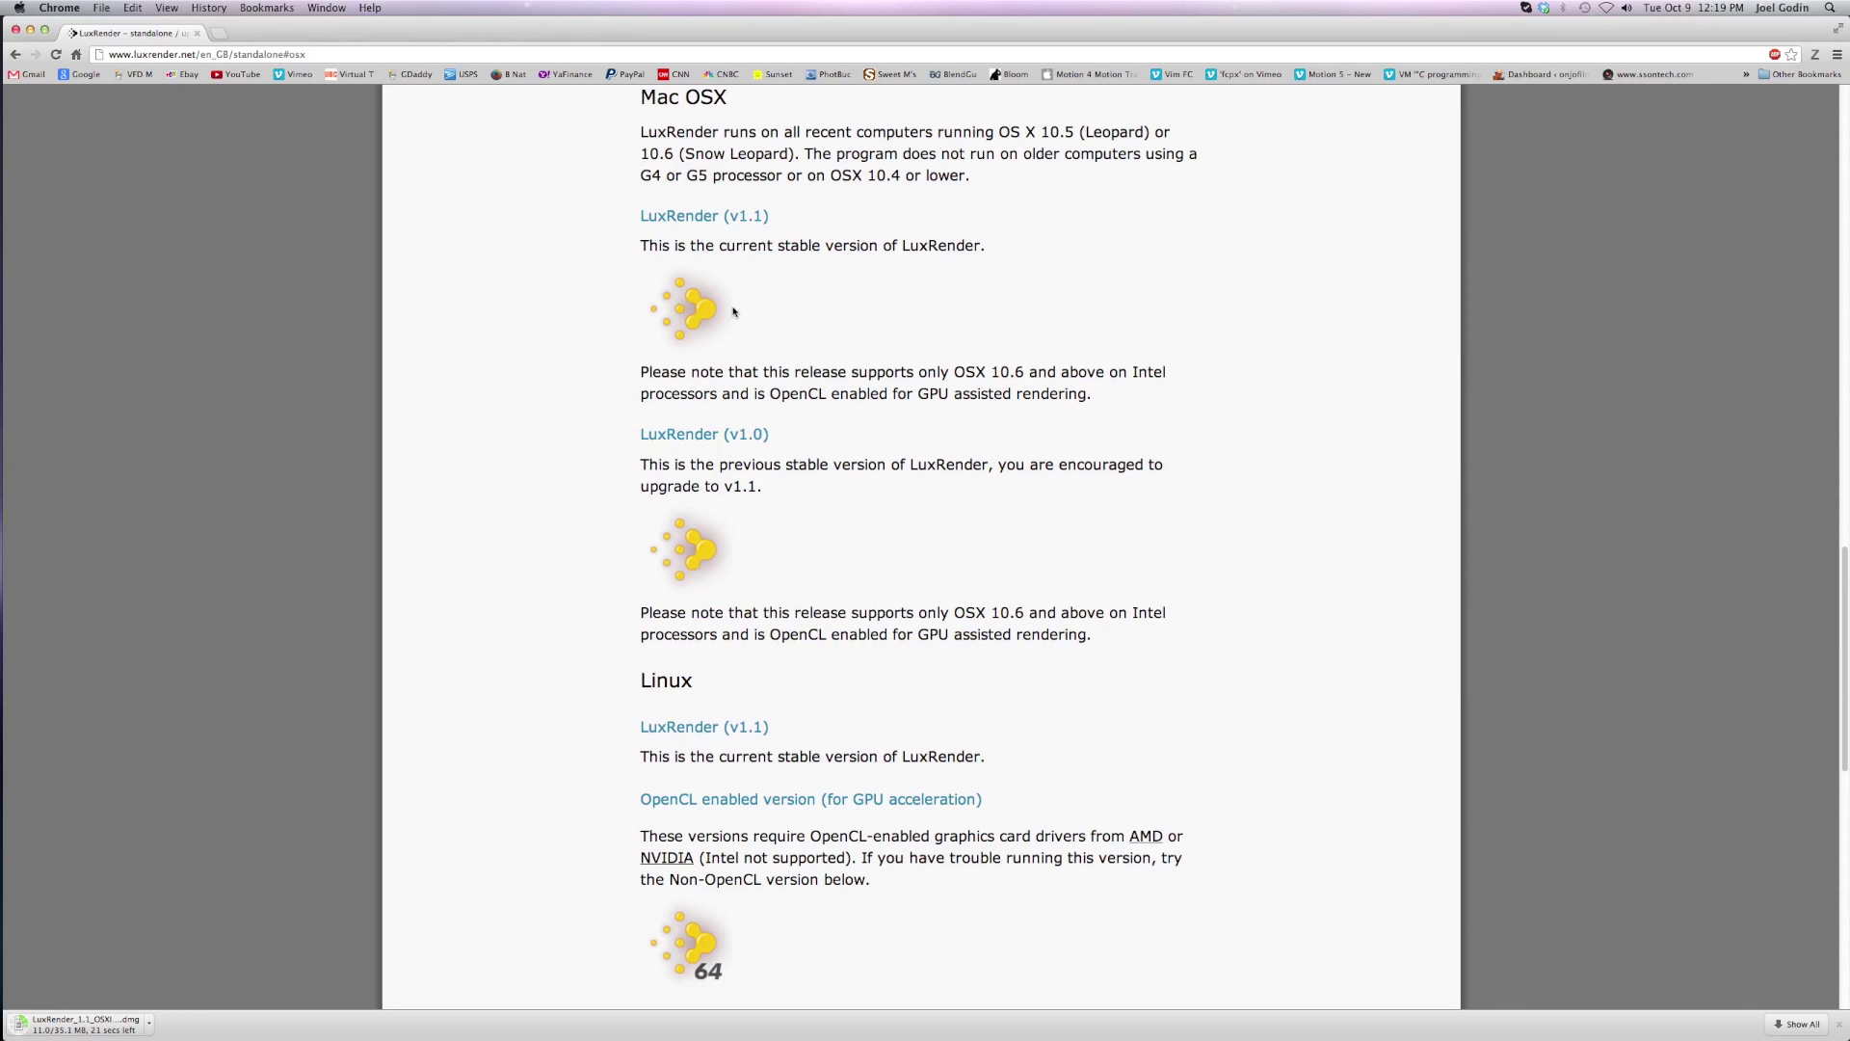
# - Hide Chrome and mount the LuxRender 1.1 disk image from the Downloads folder
pyautogui.press('super+h')
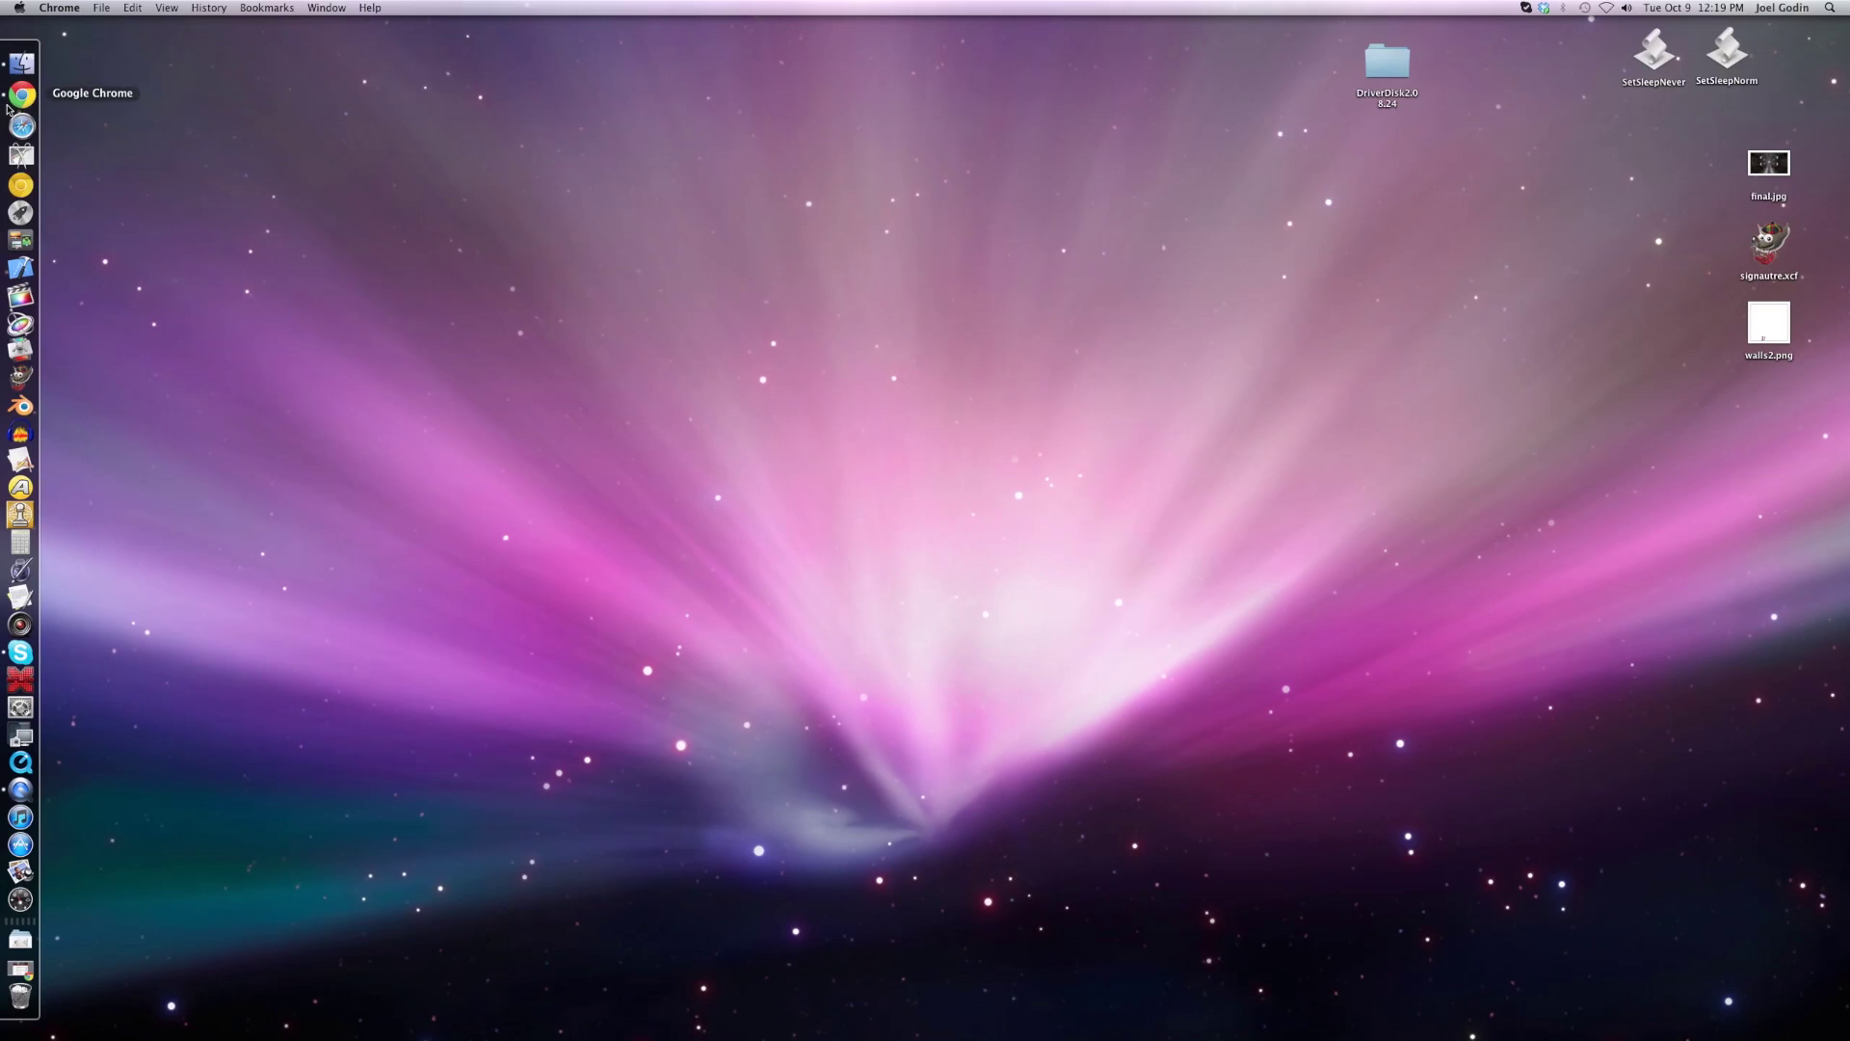
pyautogui.click(24, 67)
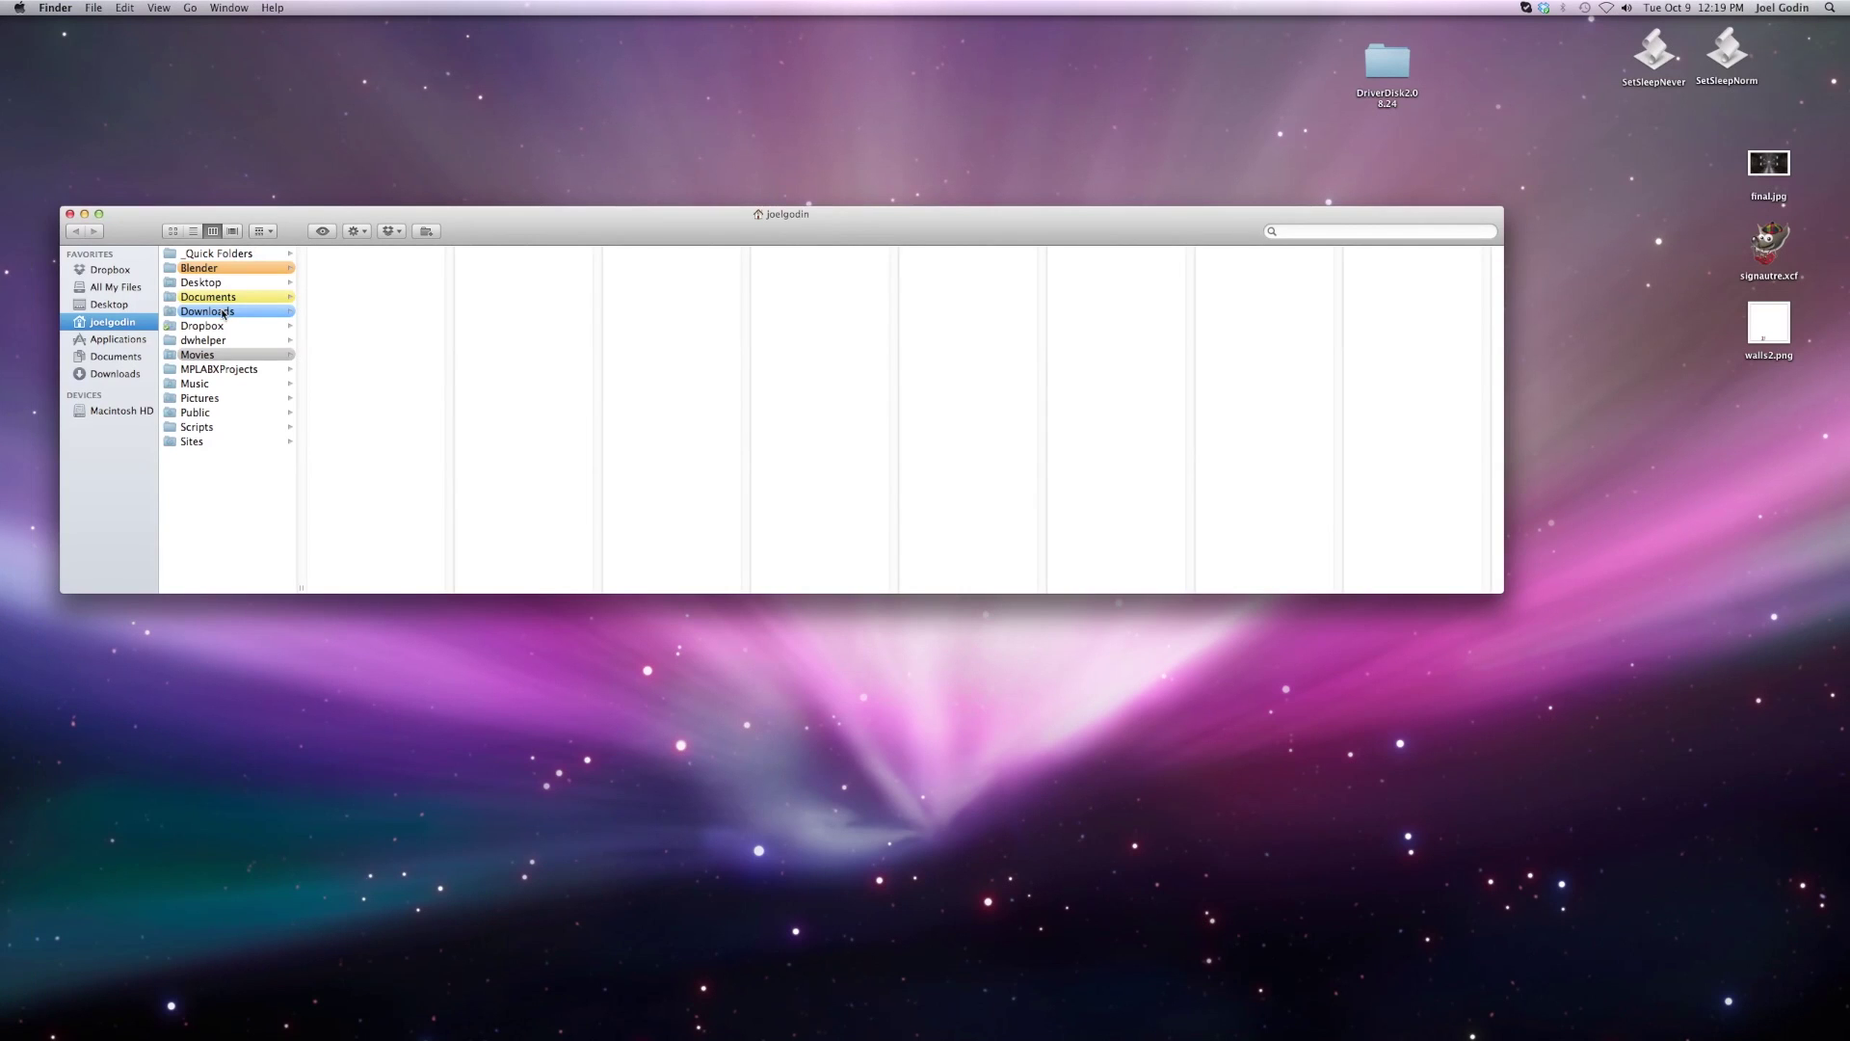
pyautogui.click(224, 311)
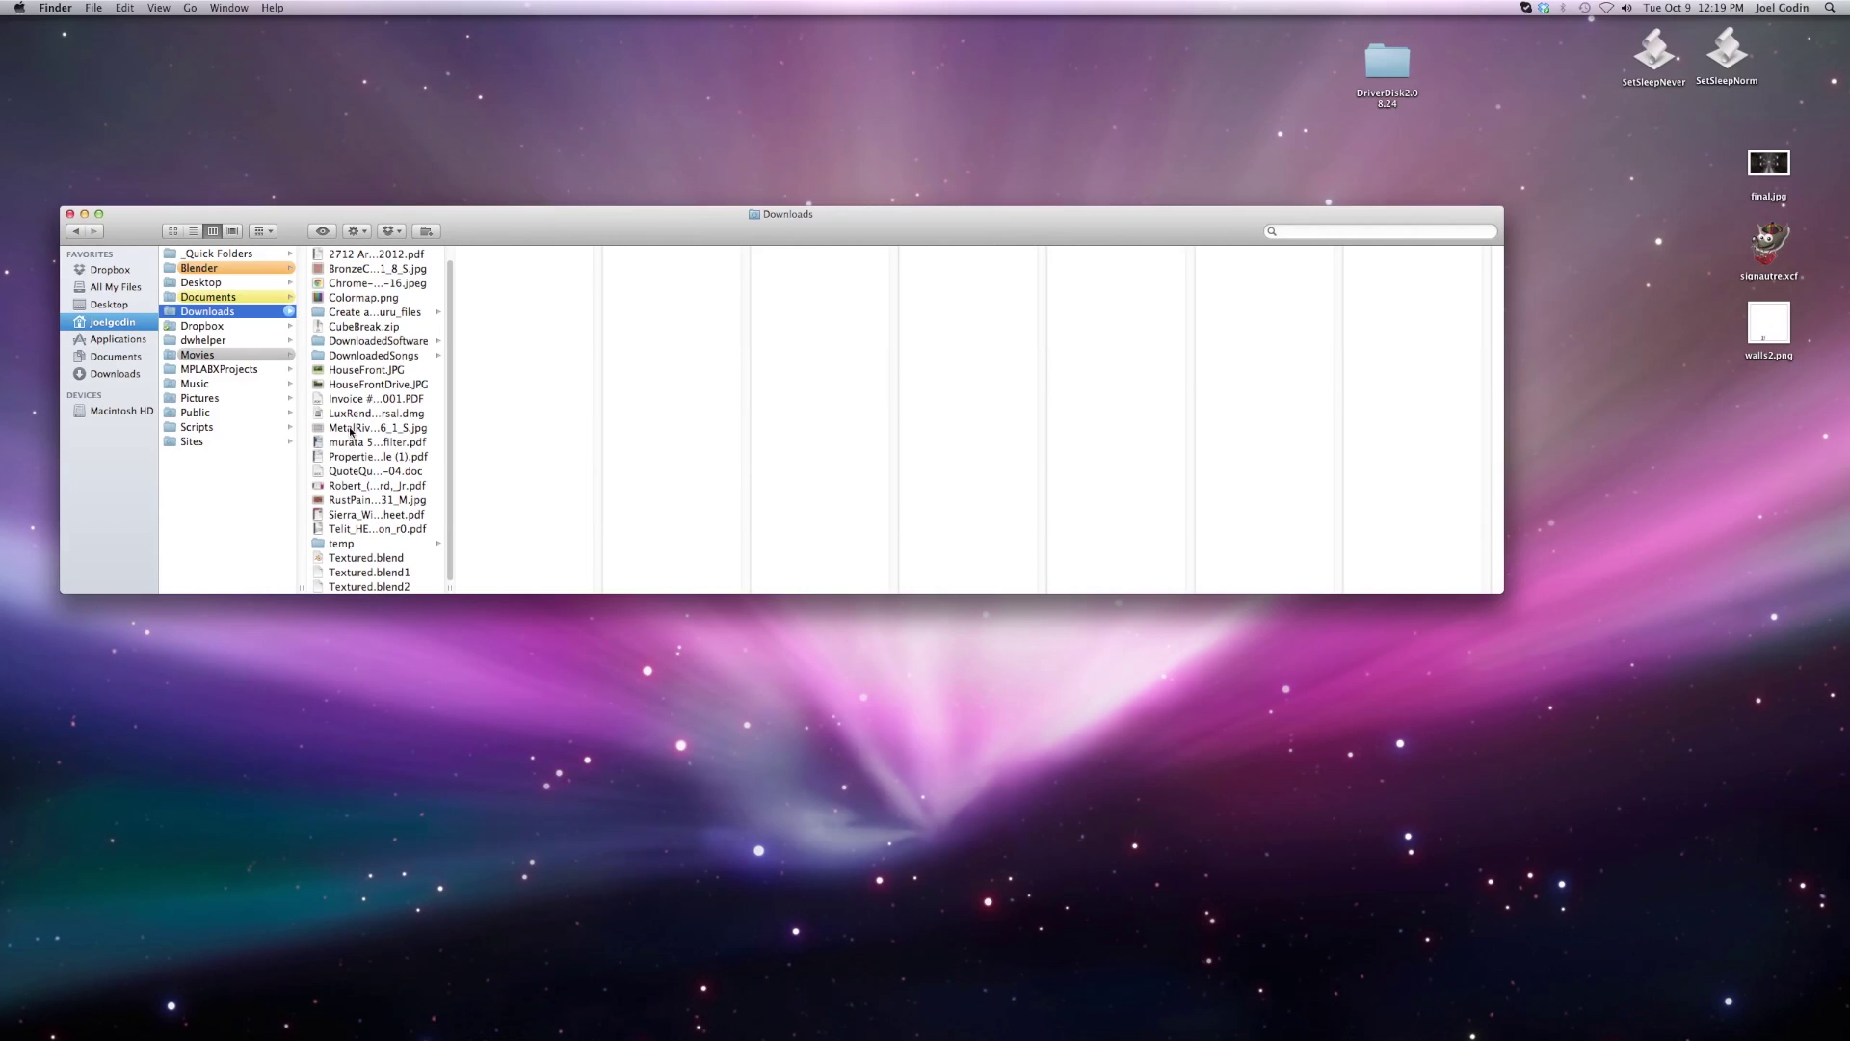
pyautogui.click(349, 414)
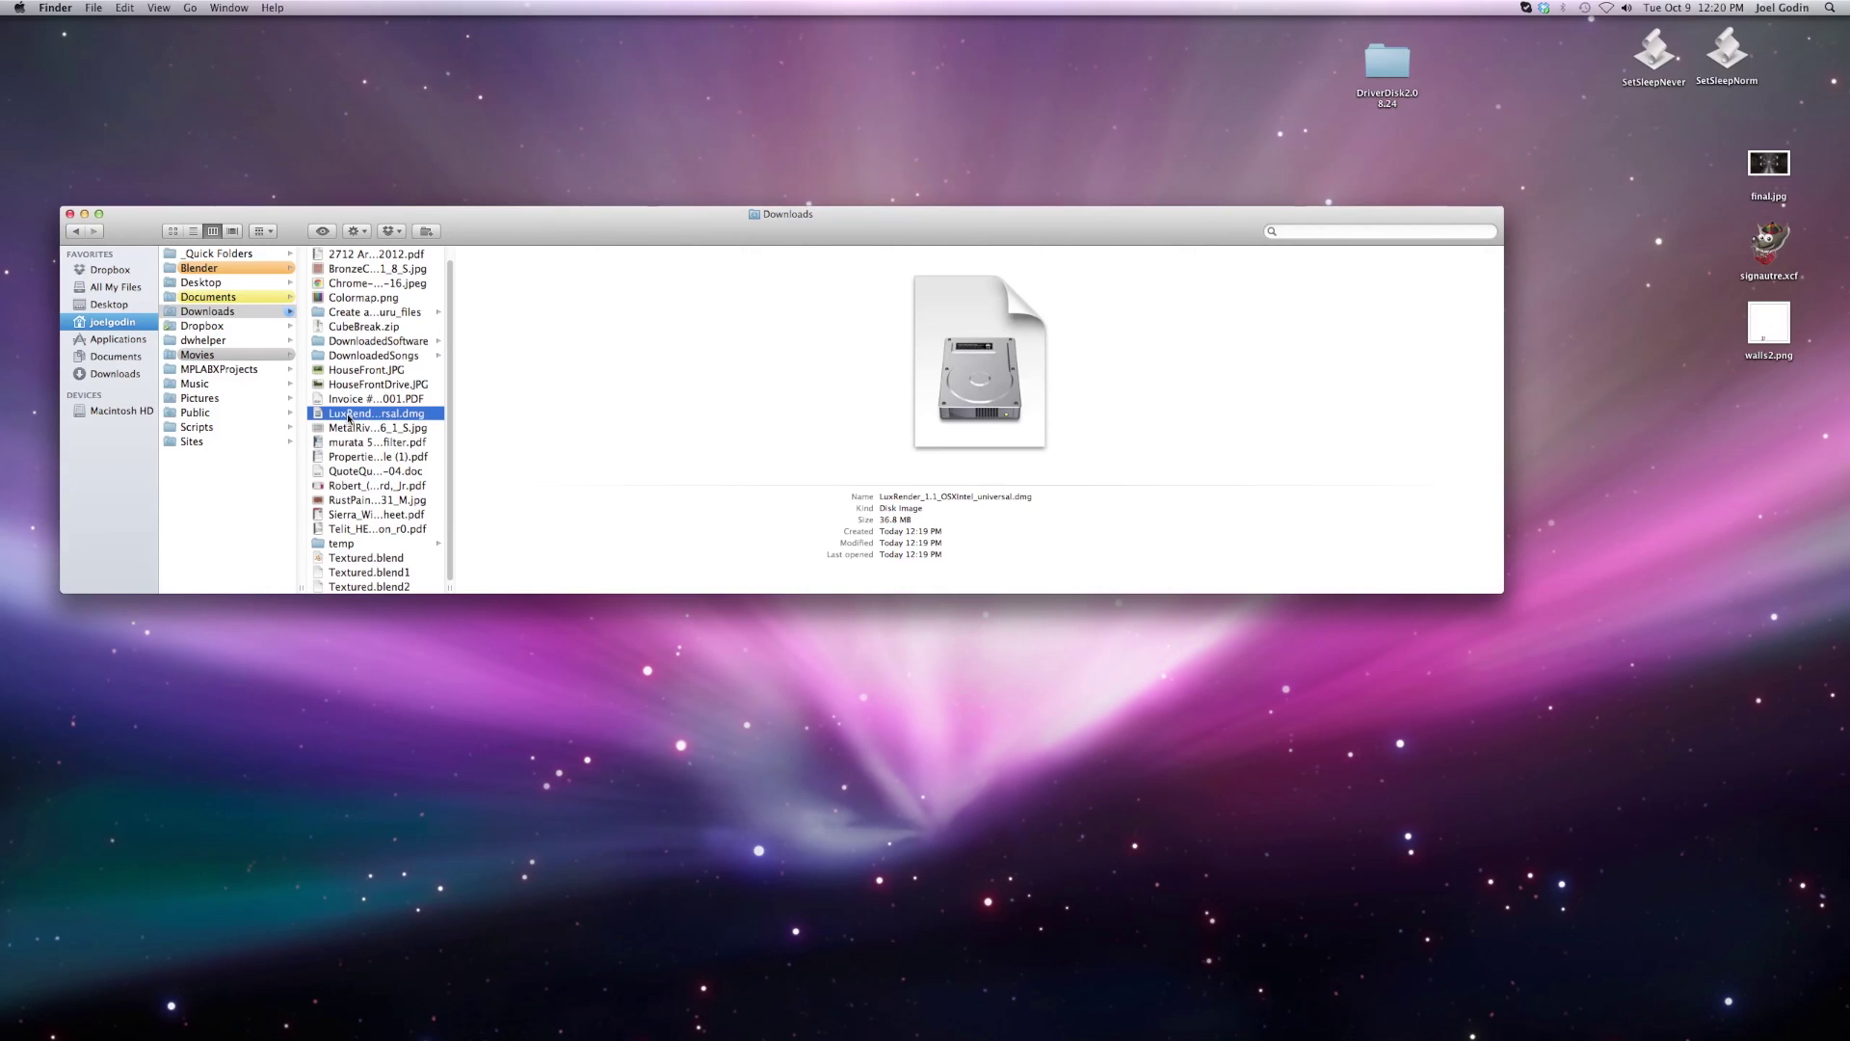
pyautogui.doubleClick(348, 415)
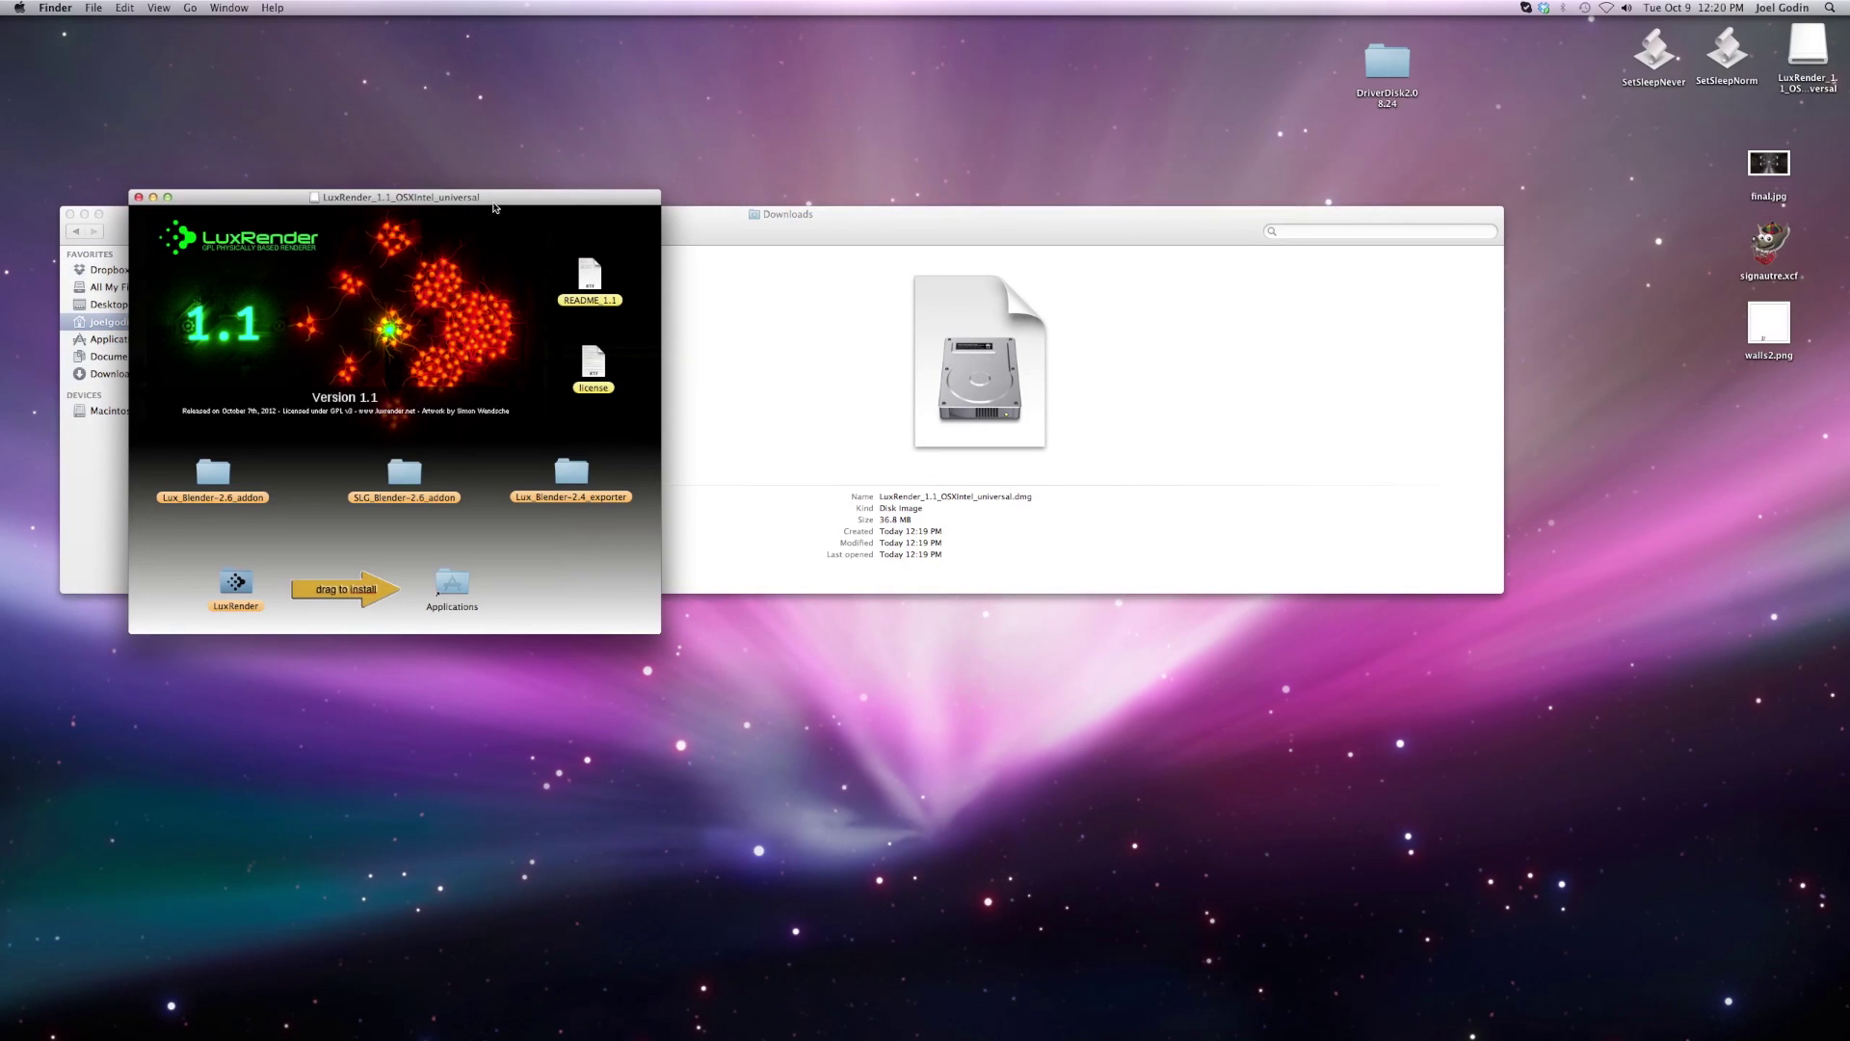
# - Copy the LuxRender app into Applications and move the Downloads window aside
pyautogui.moveTo(494, 207); pyautogui.dragTo(413, 167)
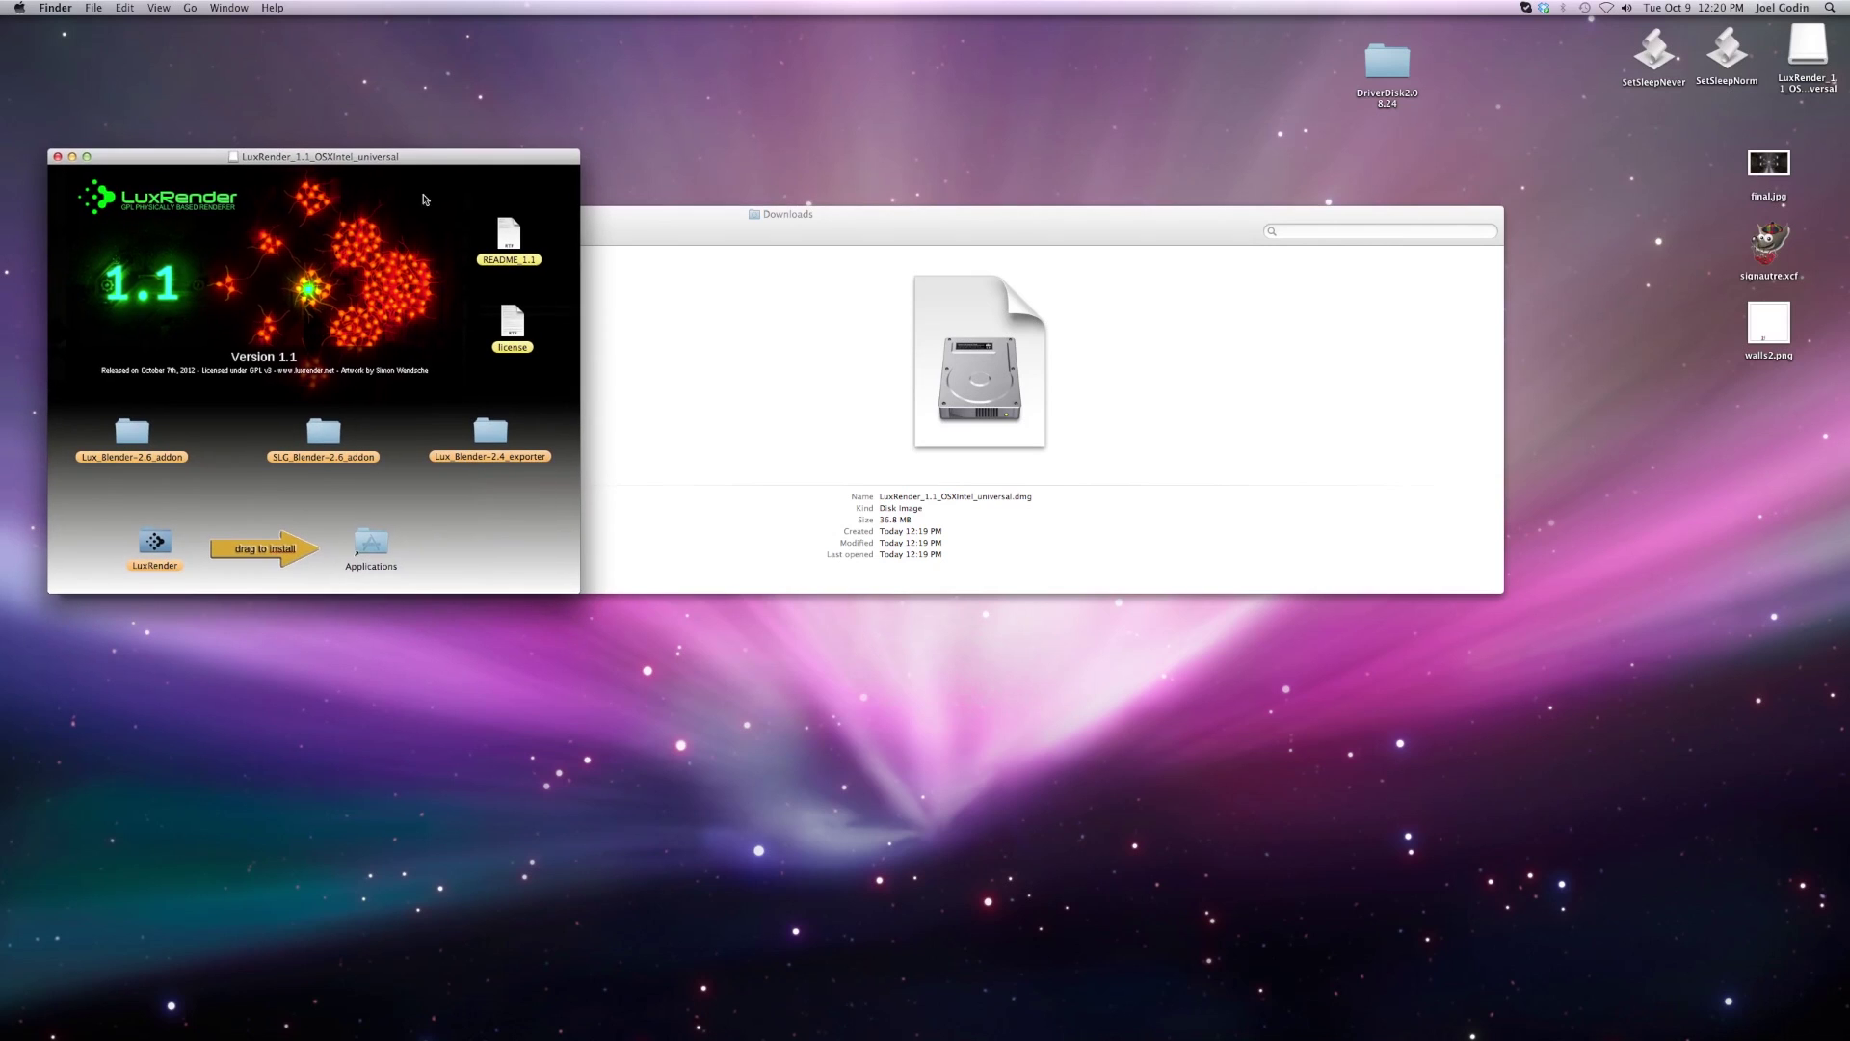
pyautogui.click(158, 545)
pyautogui.moveTo(154, 542); pyautogui.dragTo(373, 544)
pyautogui.click(650, 235)
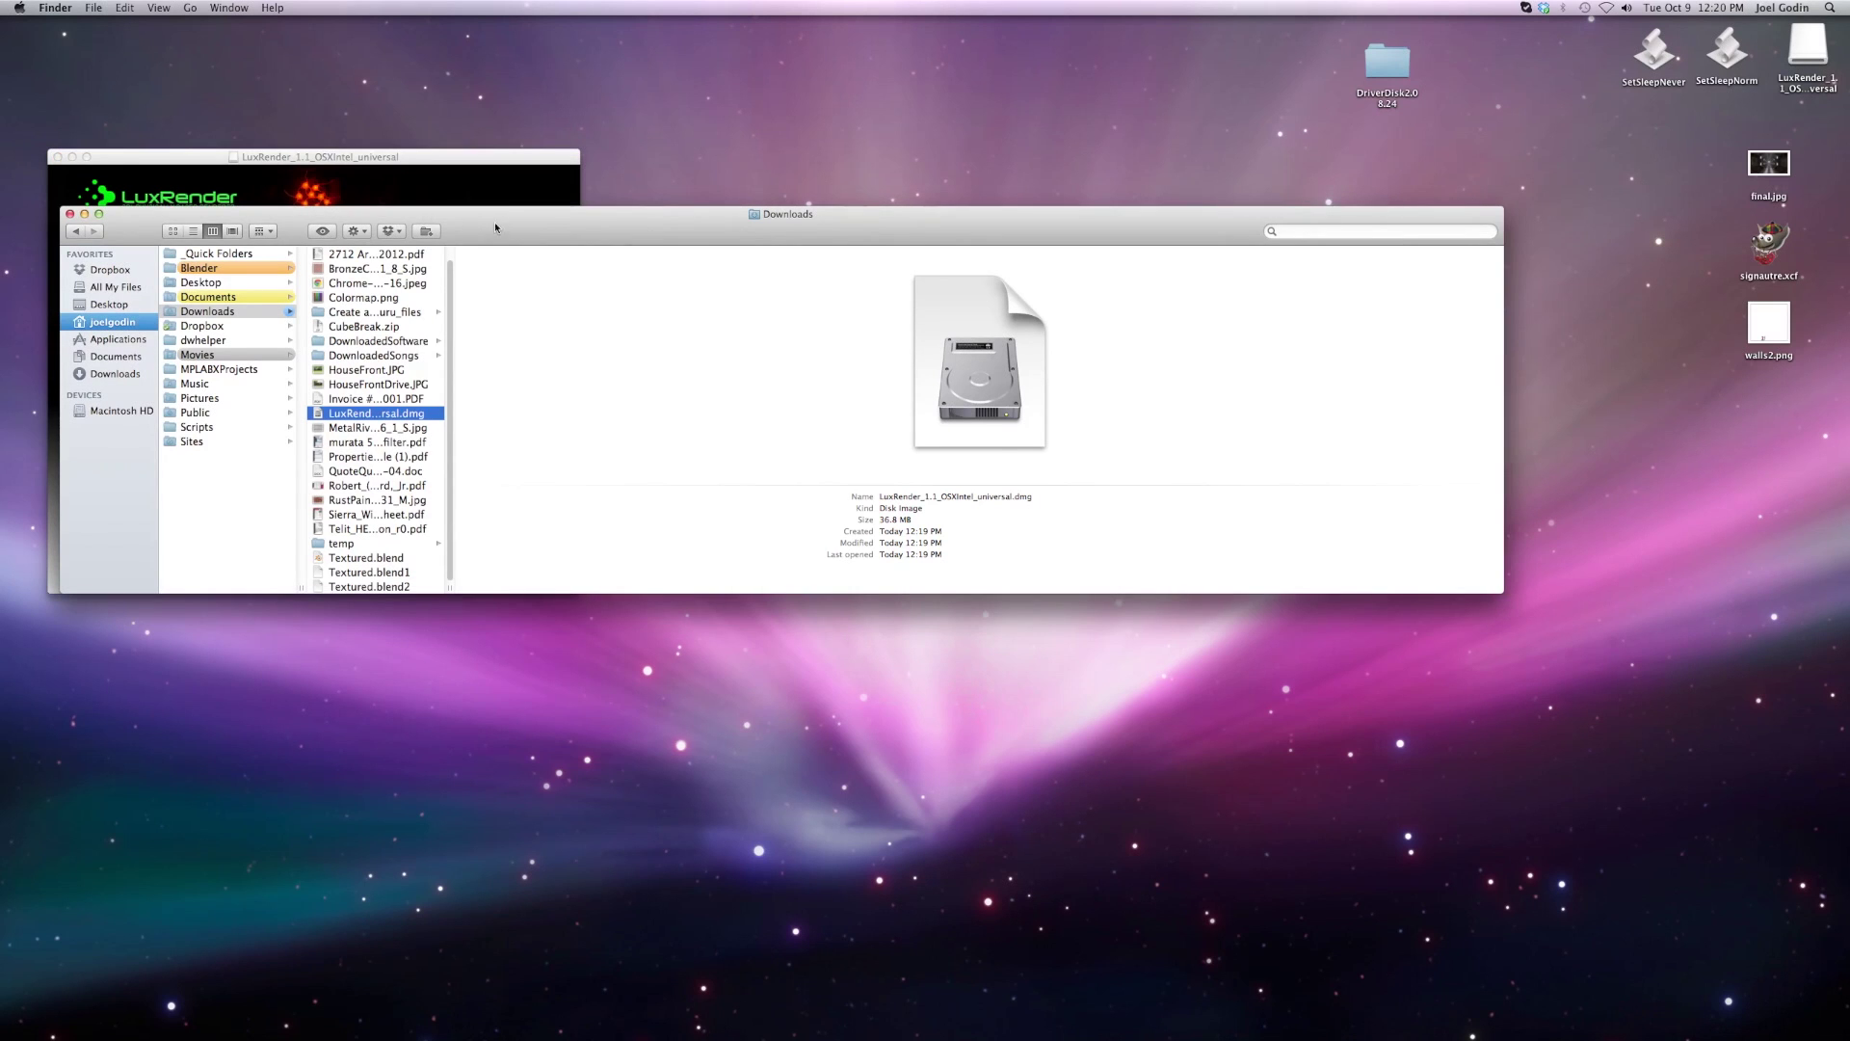
pyautogui.moveTo(495, 228); pyautogui.dragTo(1057, 285)
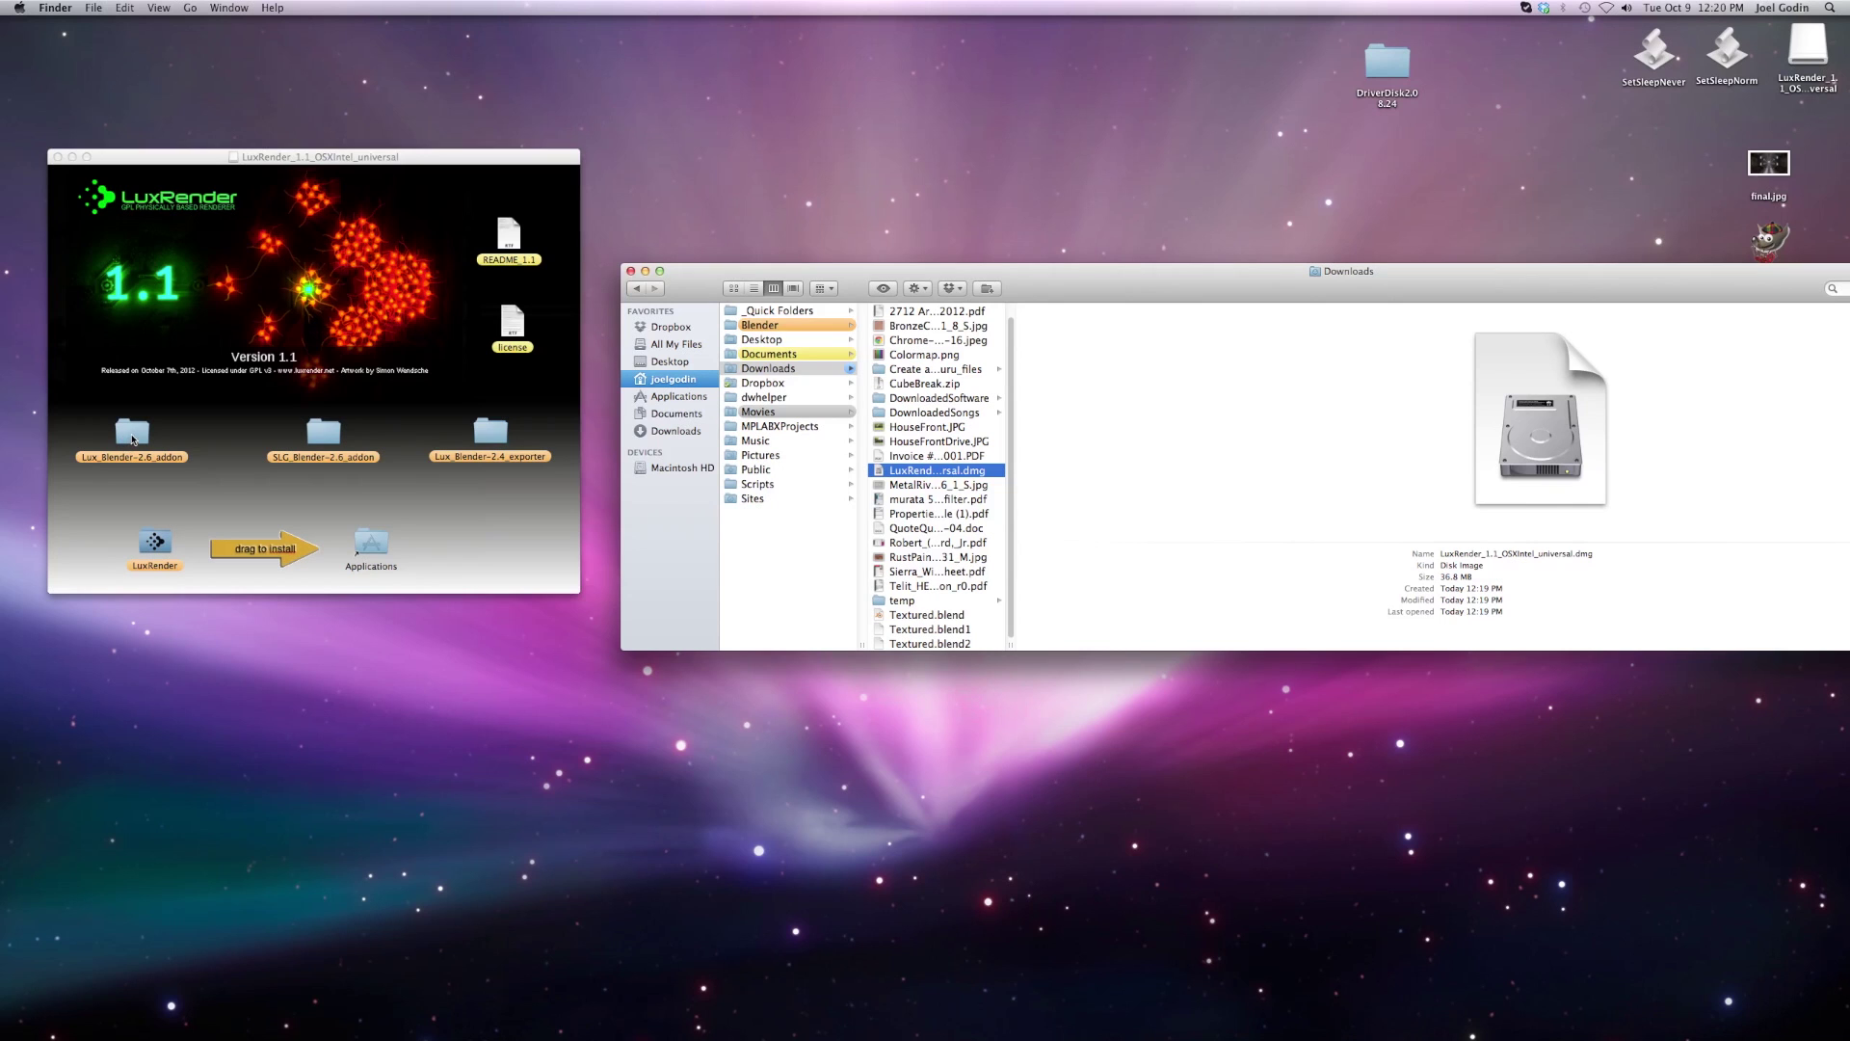
# - Copy the Lux_Blender-2.6_addon folder into Applications > Blender
pyautogui.click(672, 397)
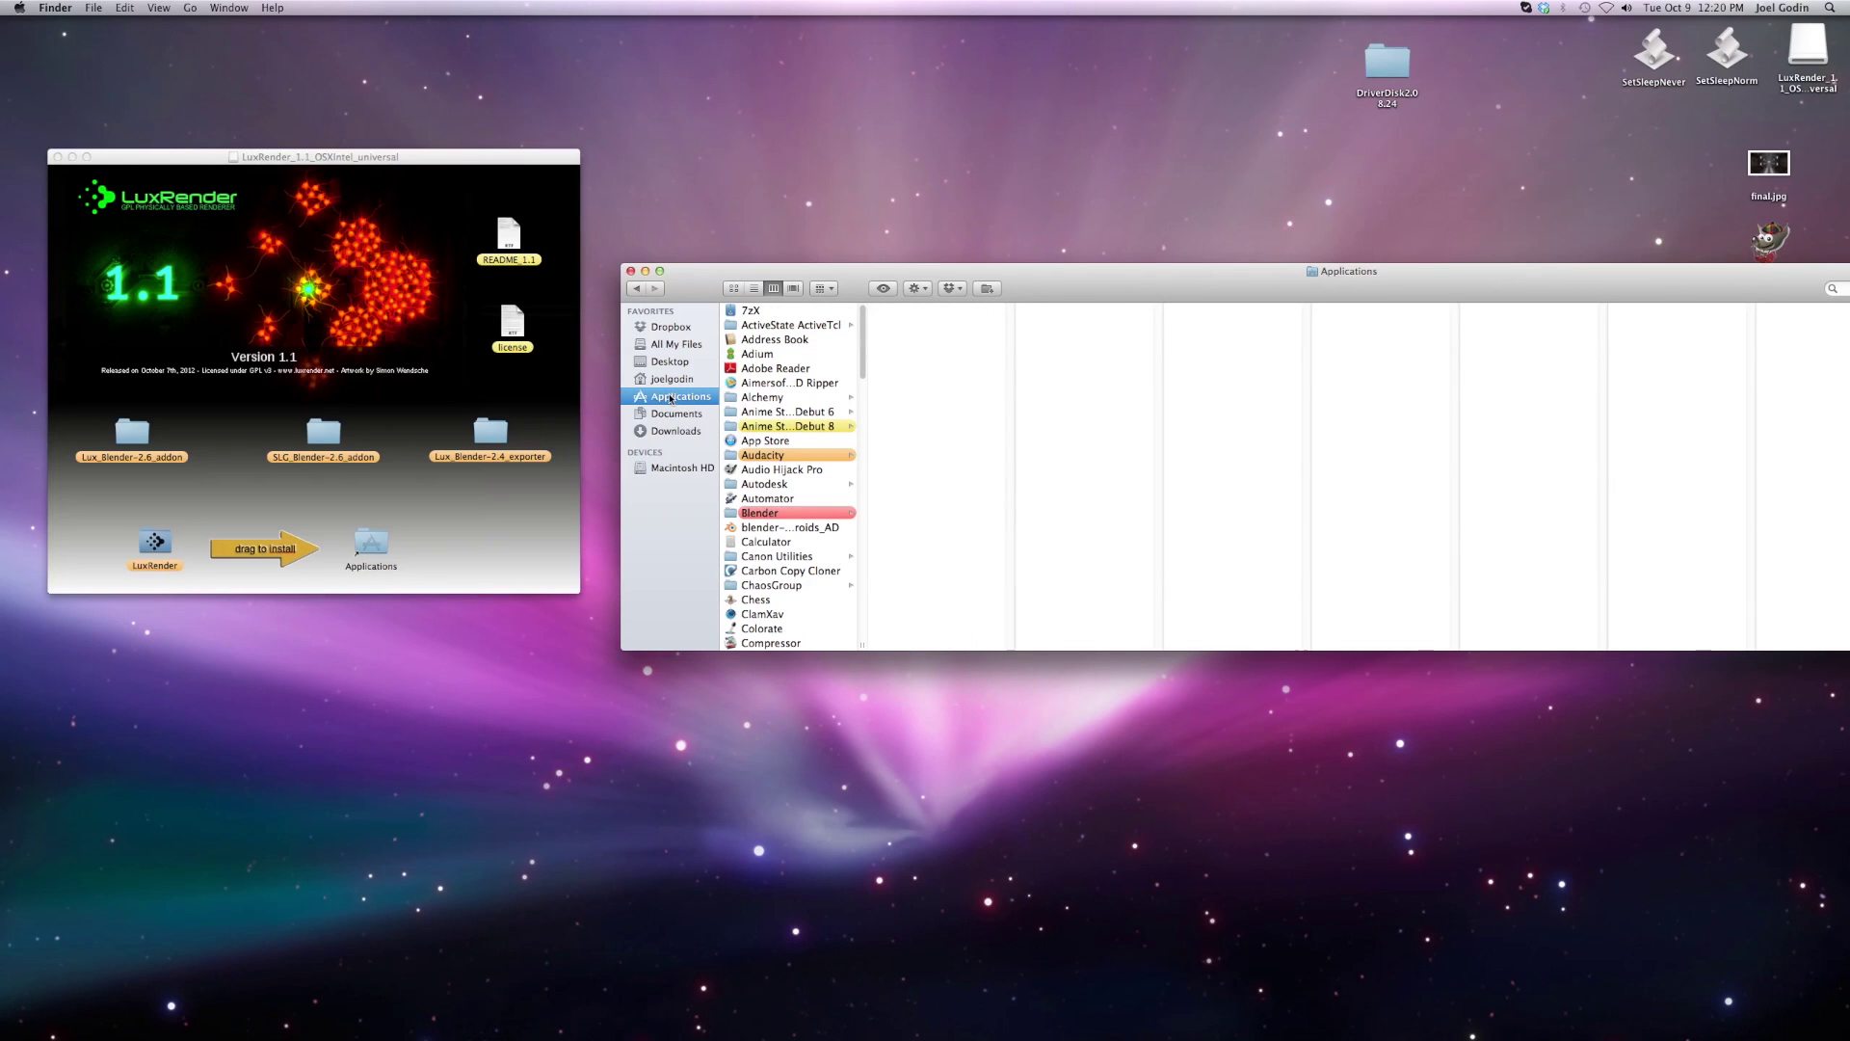
pyautogui.click(793, 513)
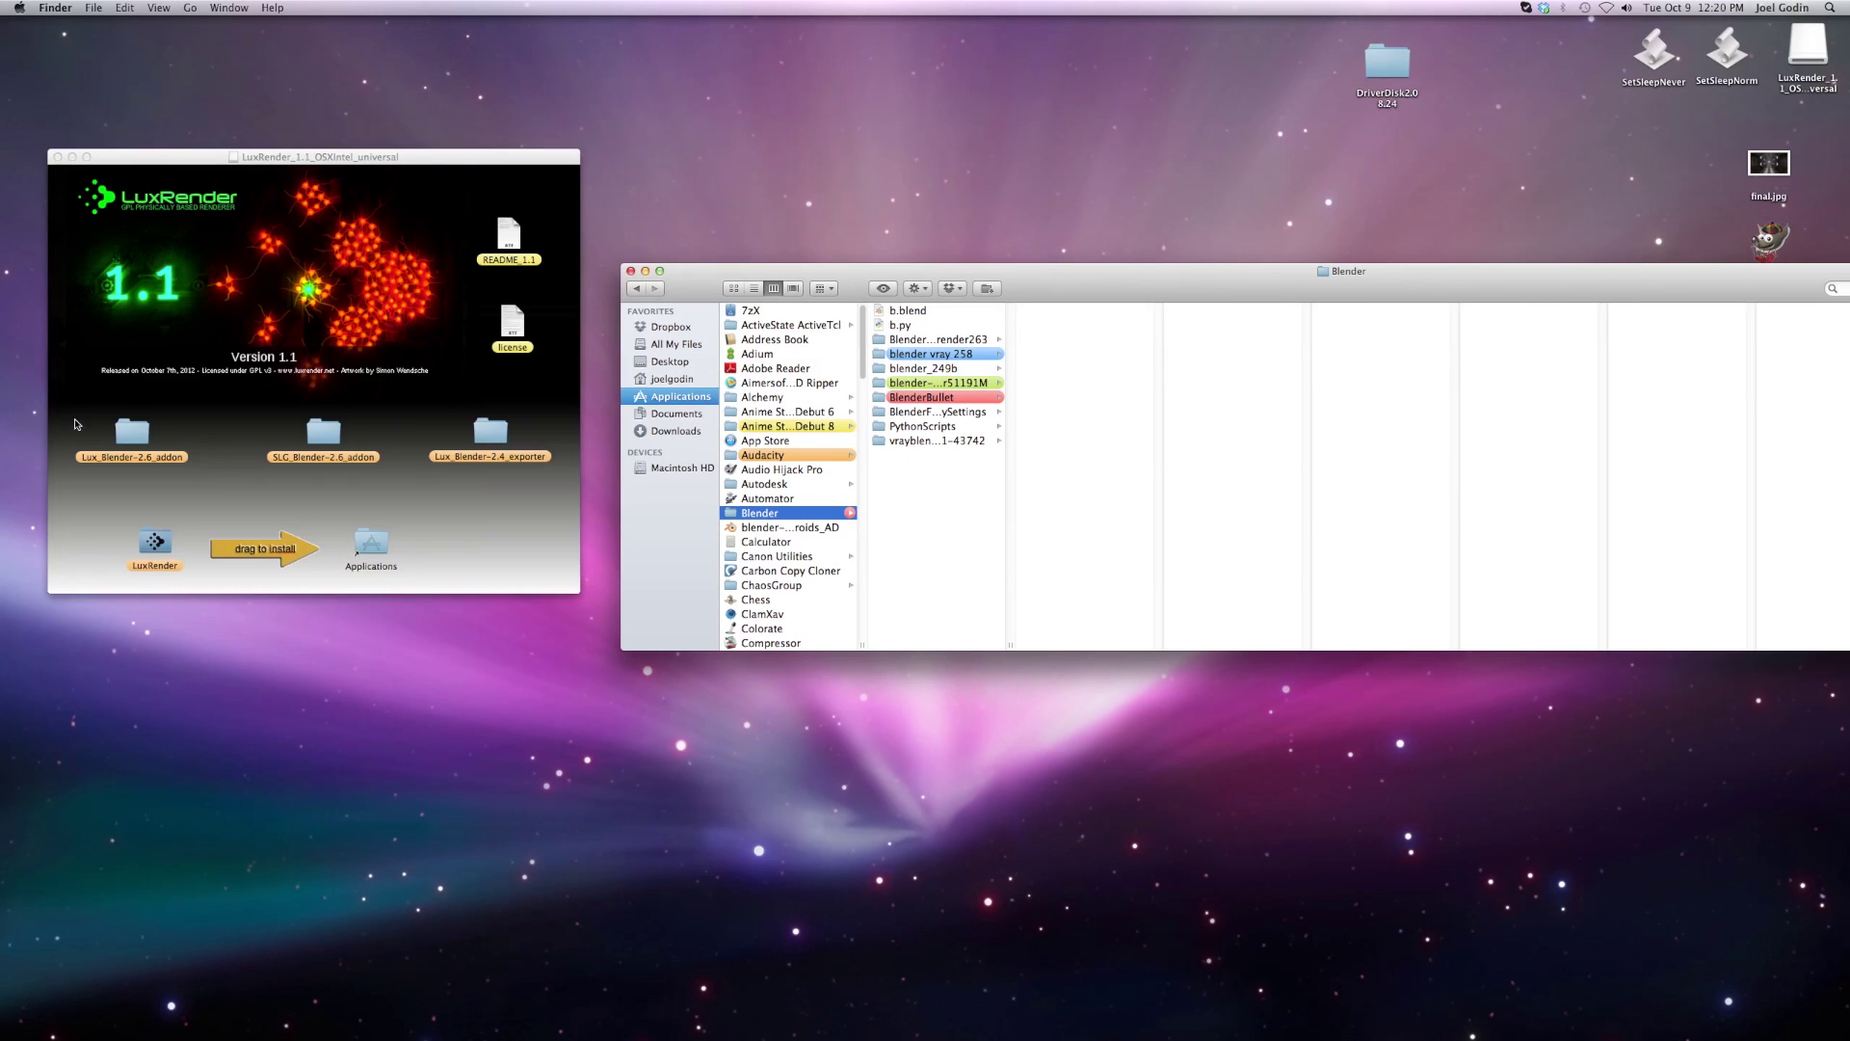
pyautogui.moveTo(133, 433); pyautogui.dragTo(912, 494)
pyautogui.moveTo(133, 434); pyautogui.dragTo(914, 493)
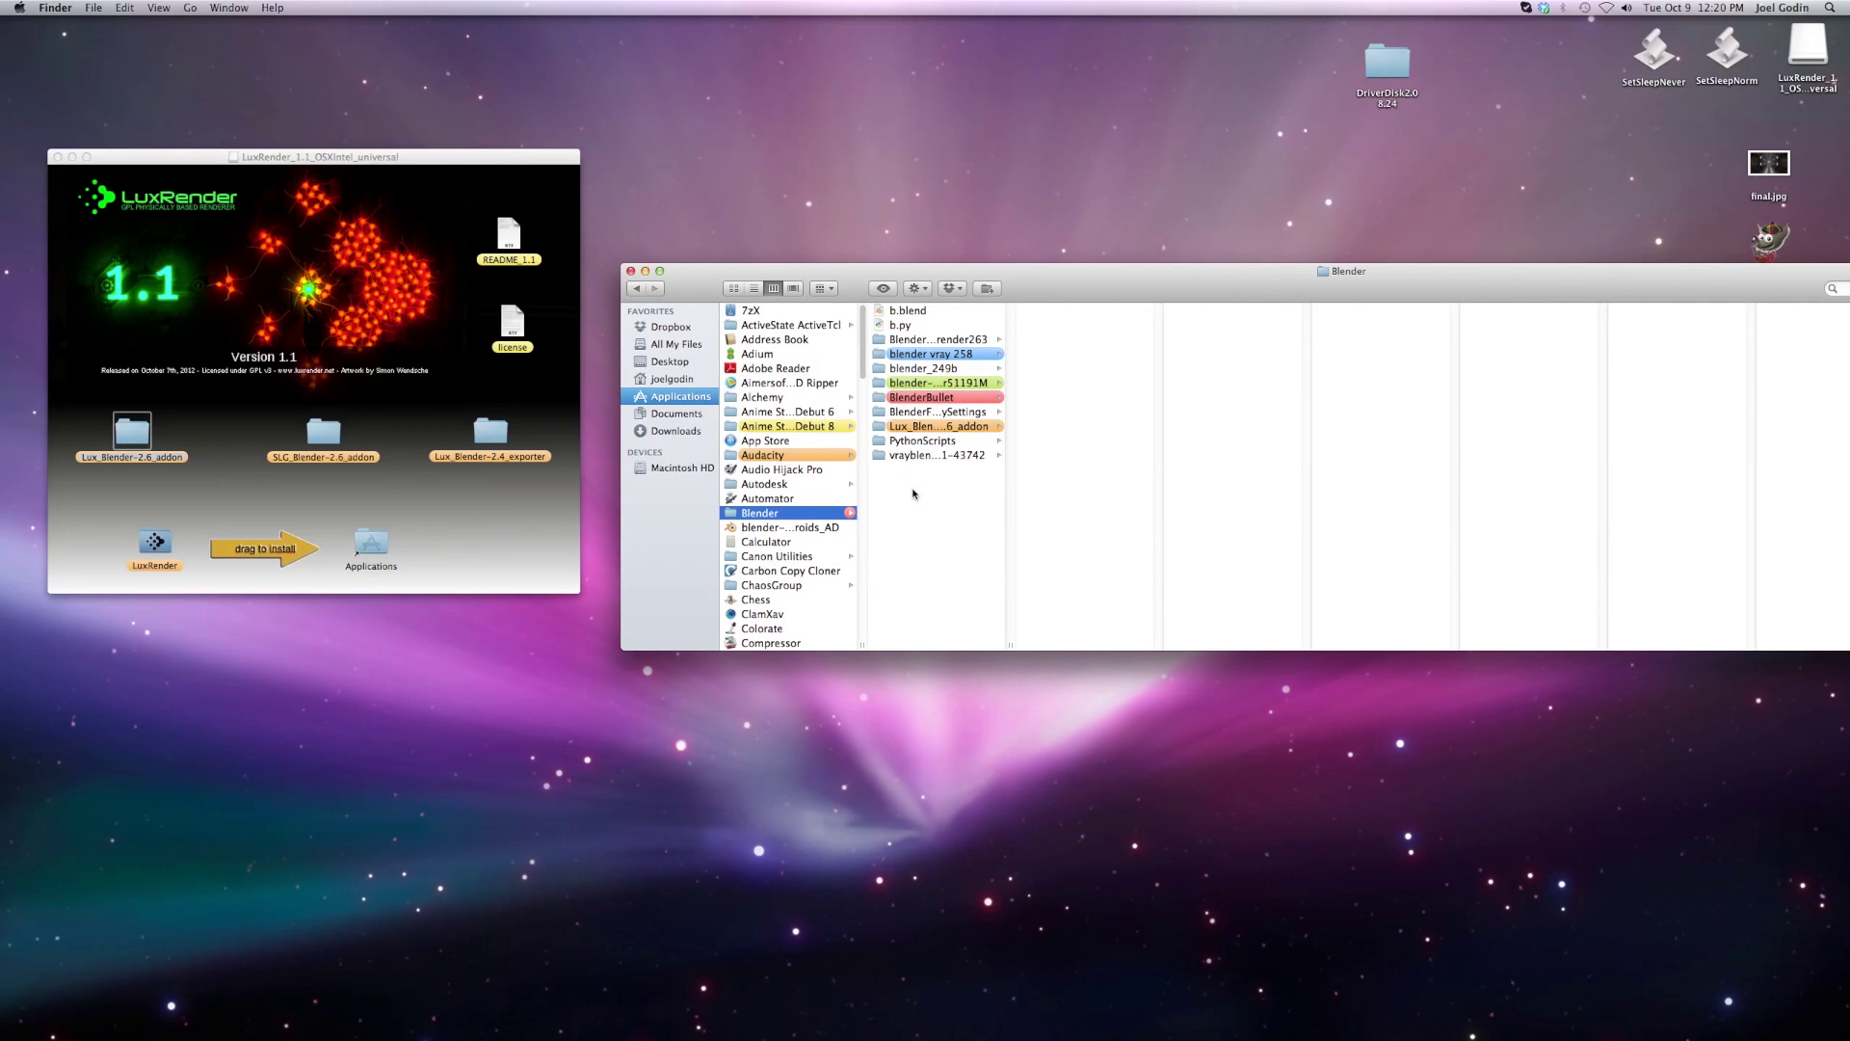
# - Read the add-on's README_addon.rtf, quit TextEdit, and widen the Finder columns
pyautogui.click(951, 427)
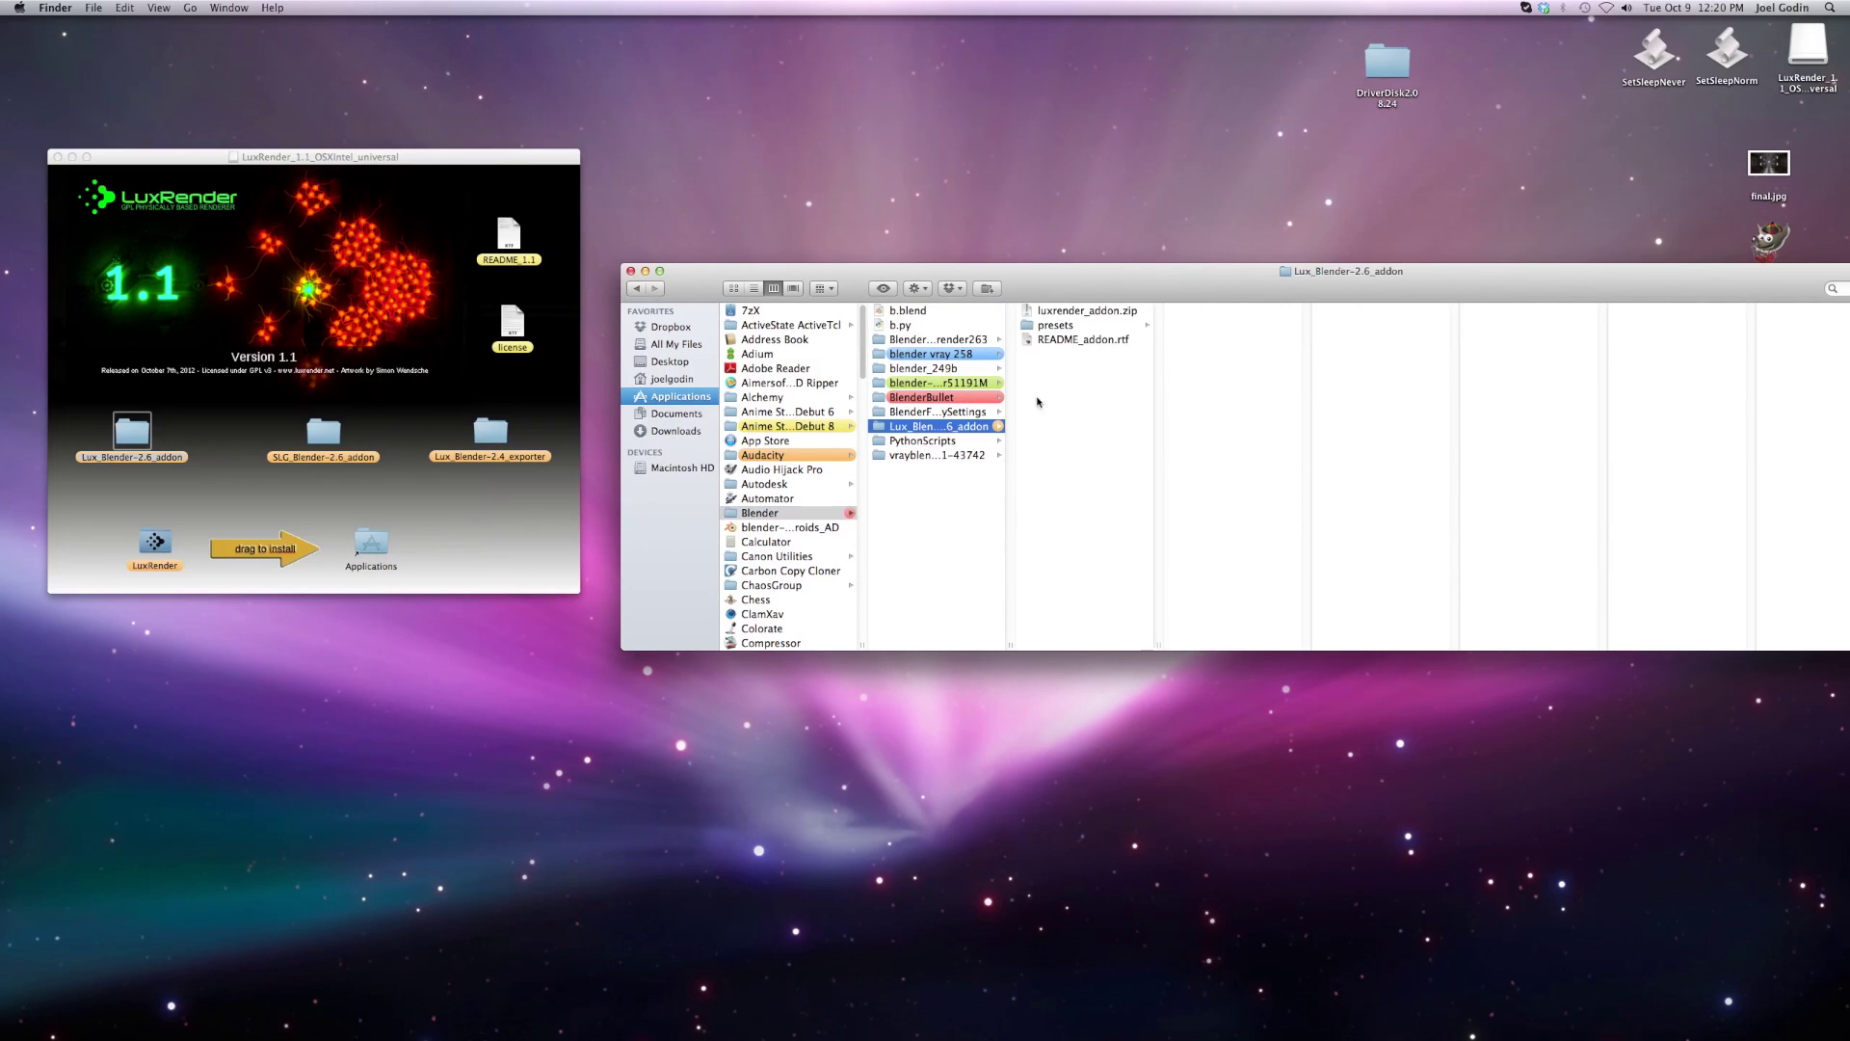
pyautogui.doubleClick(1064, 341)
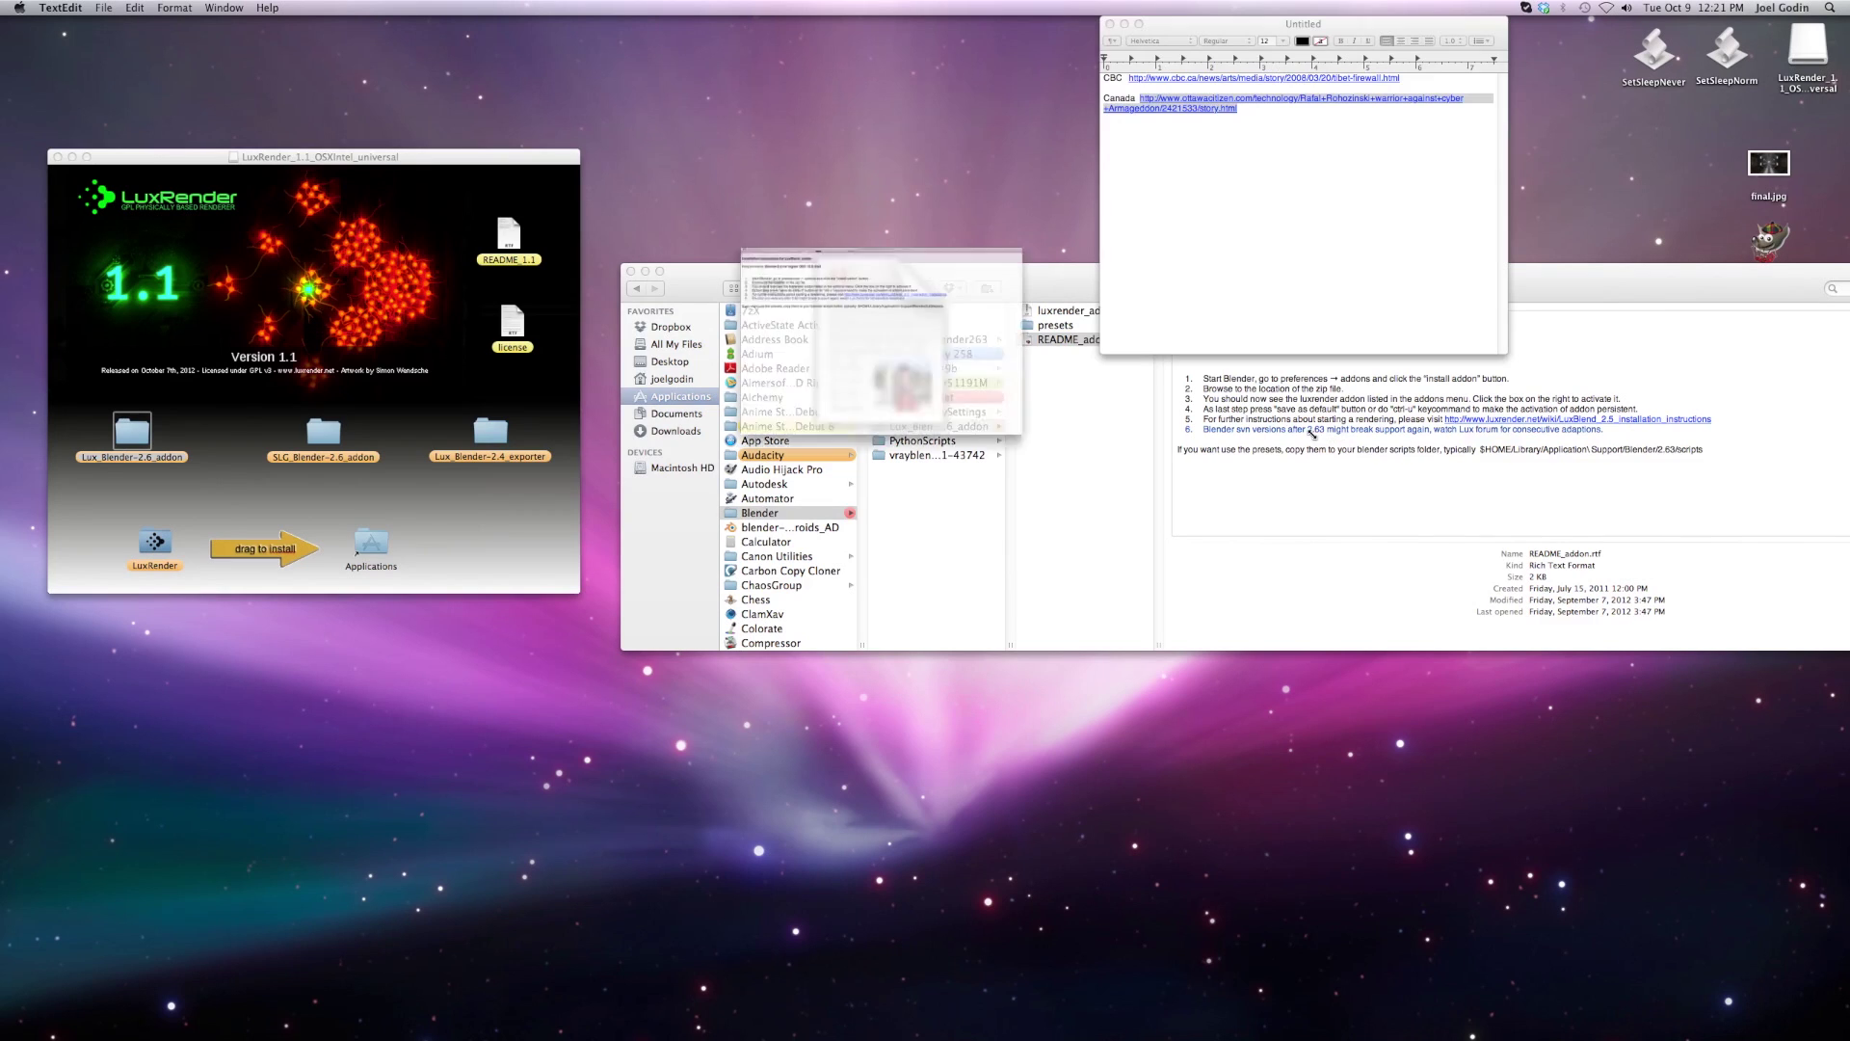
pyautogui.click(61, 9)
pyautogui.click(105, 143)
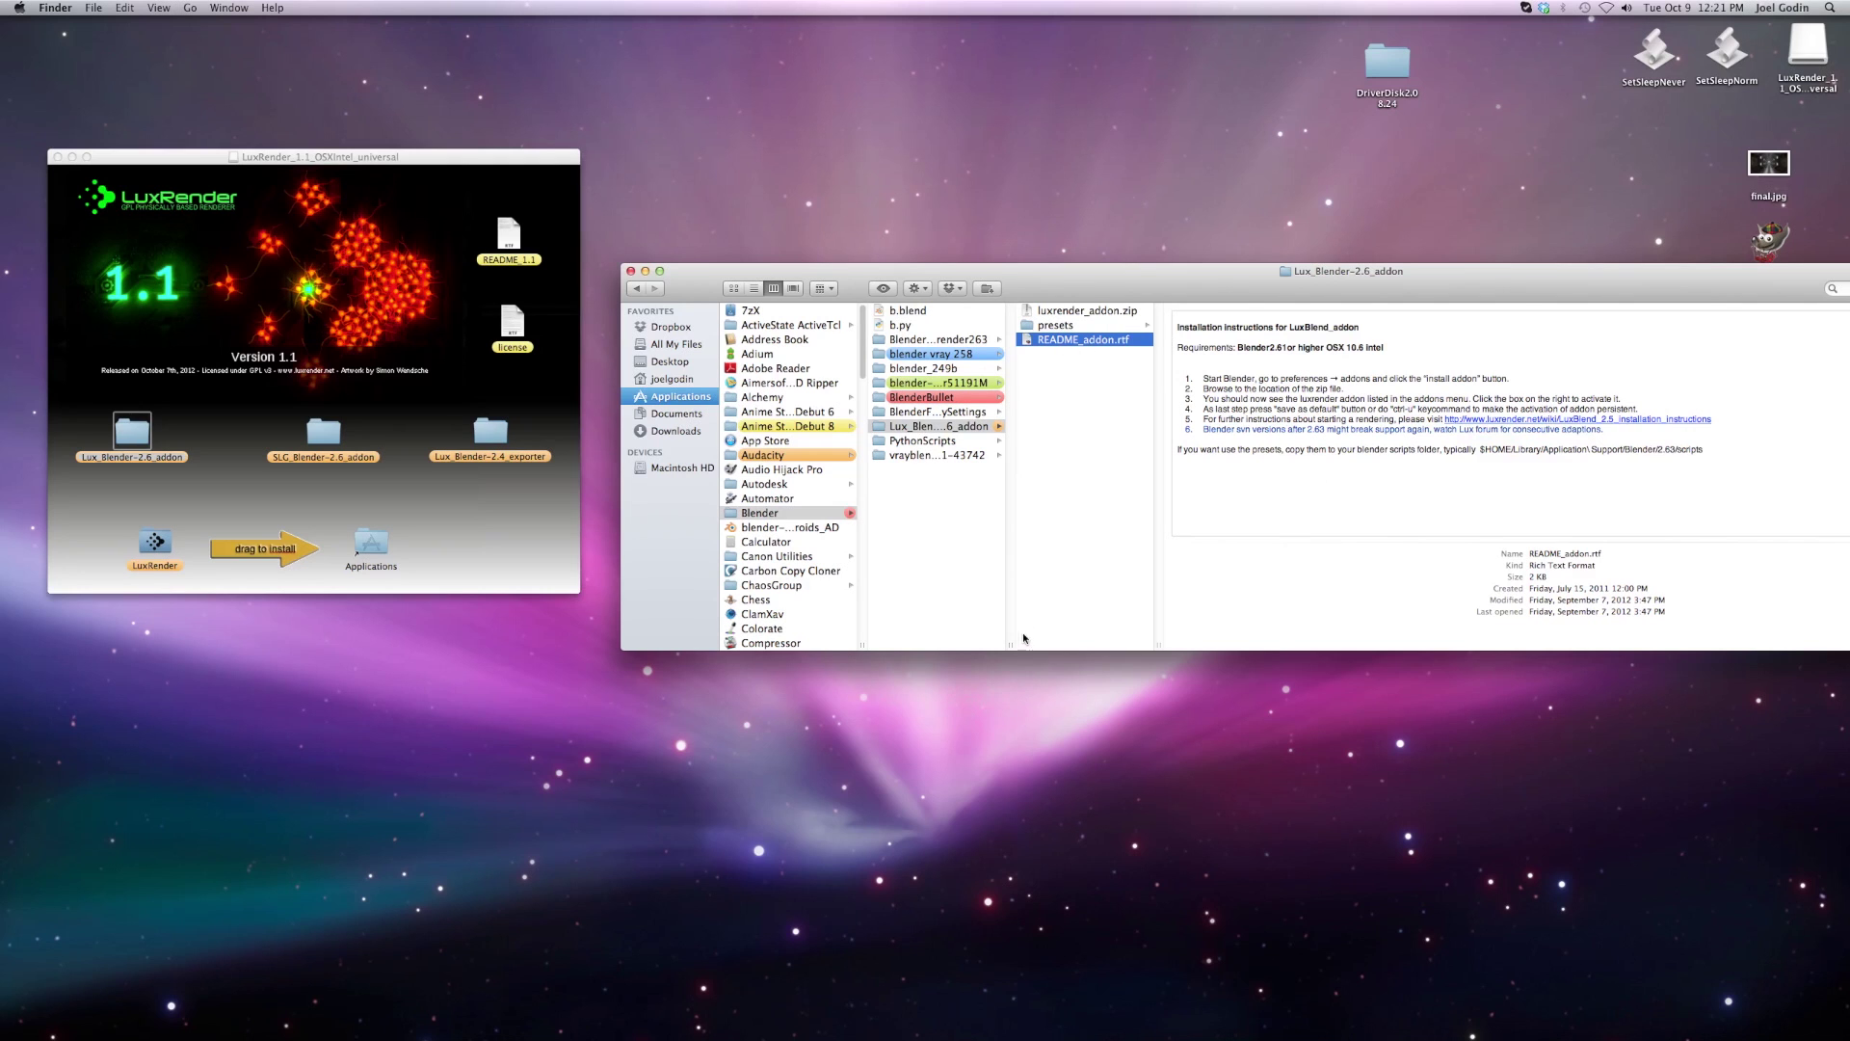
pyautogui.moveTo(1012, 643); pyautogui.dragTo(1117, 642)
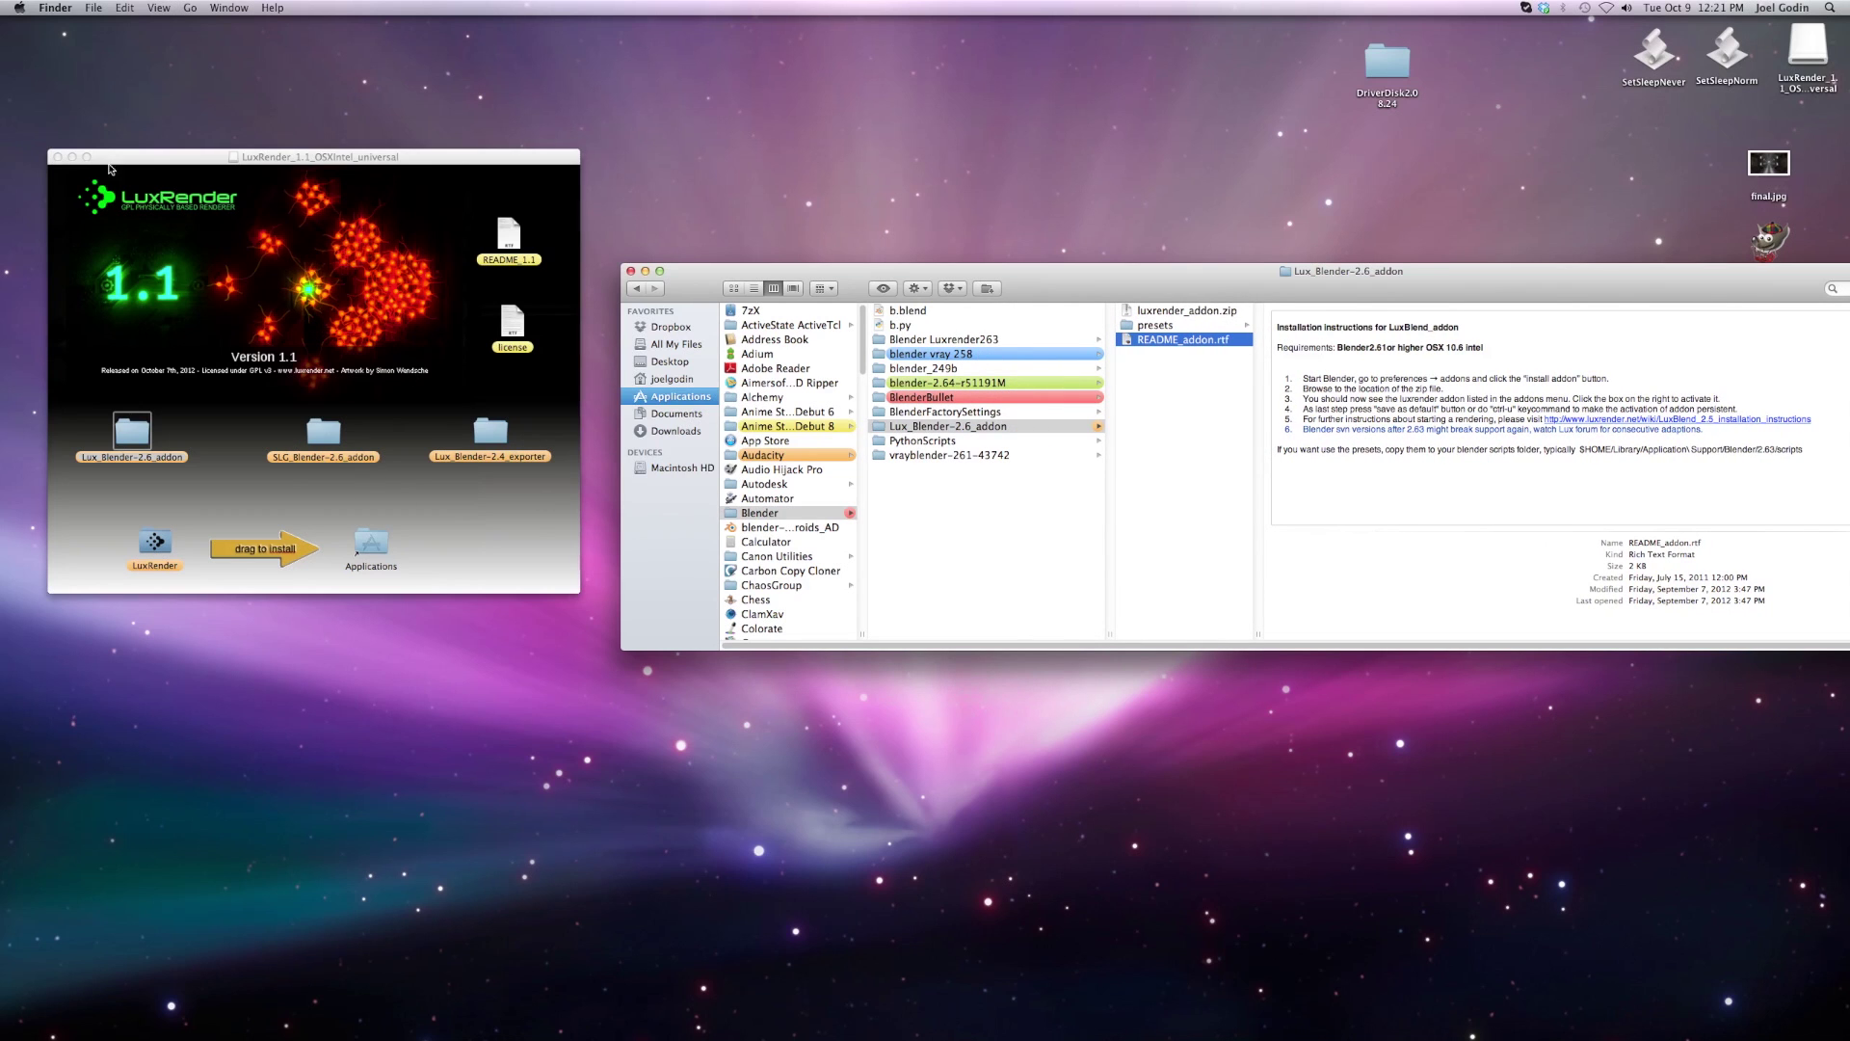
# - Close the installer, eject the LuxRender disk, and trash the downloaded .dmg
pyautogui.click(58, 157)
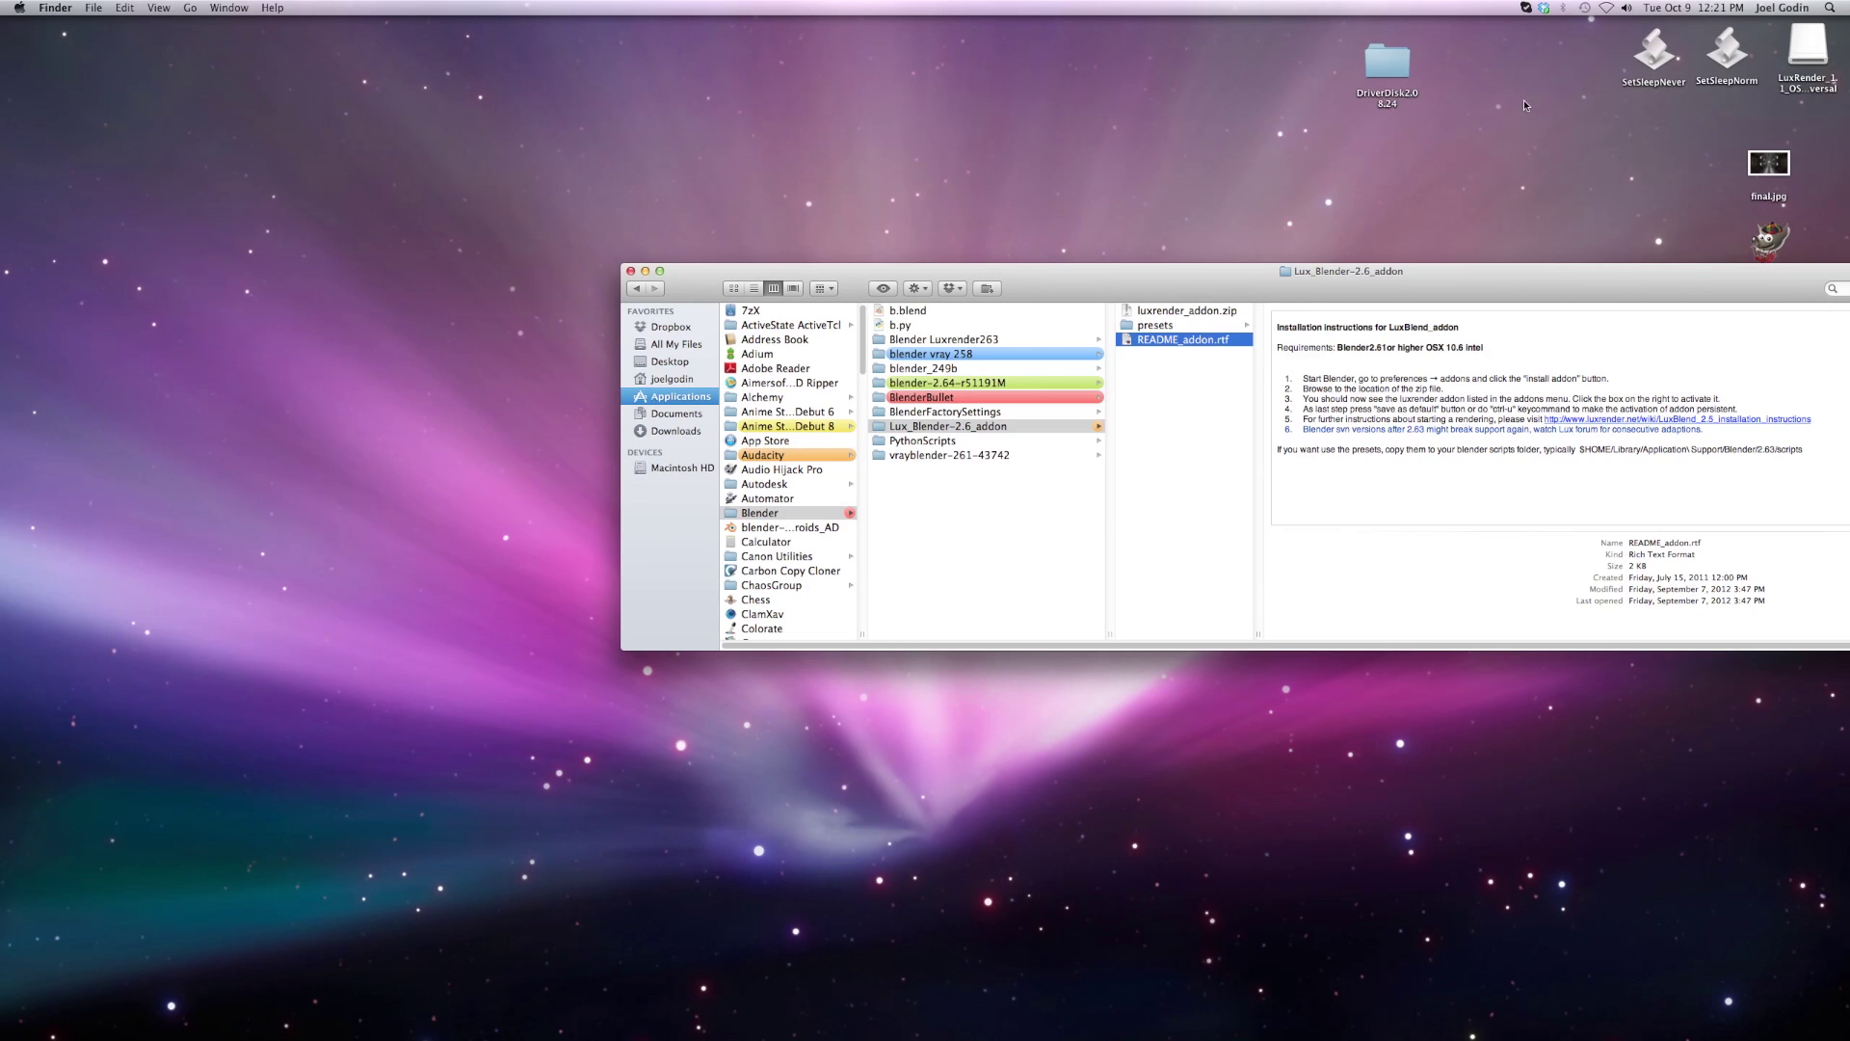
pyautogui.rightClick(1800, 53)
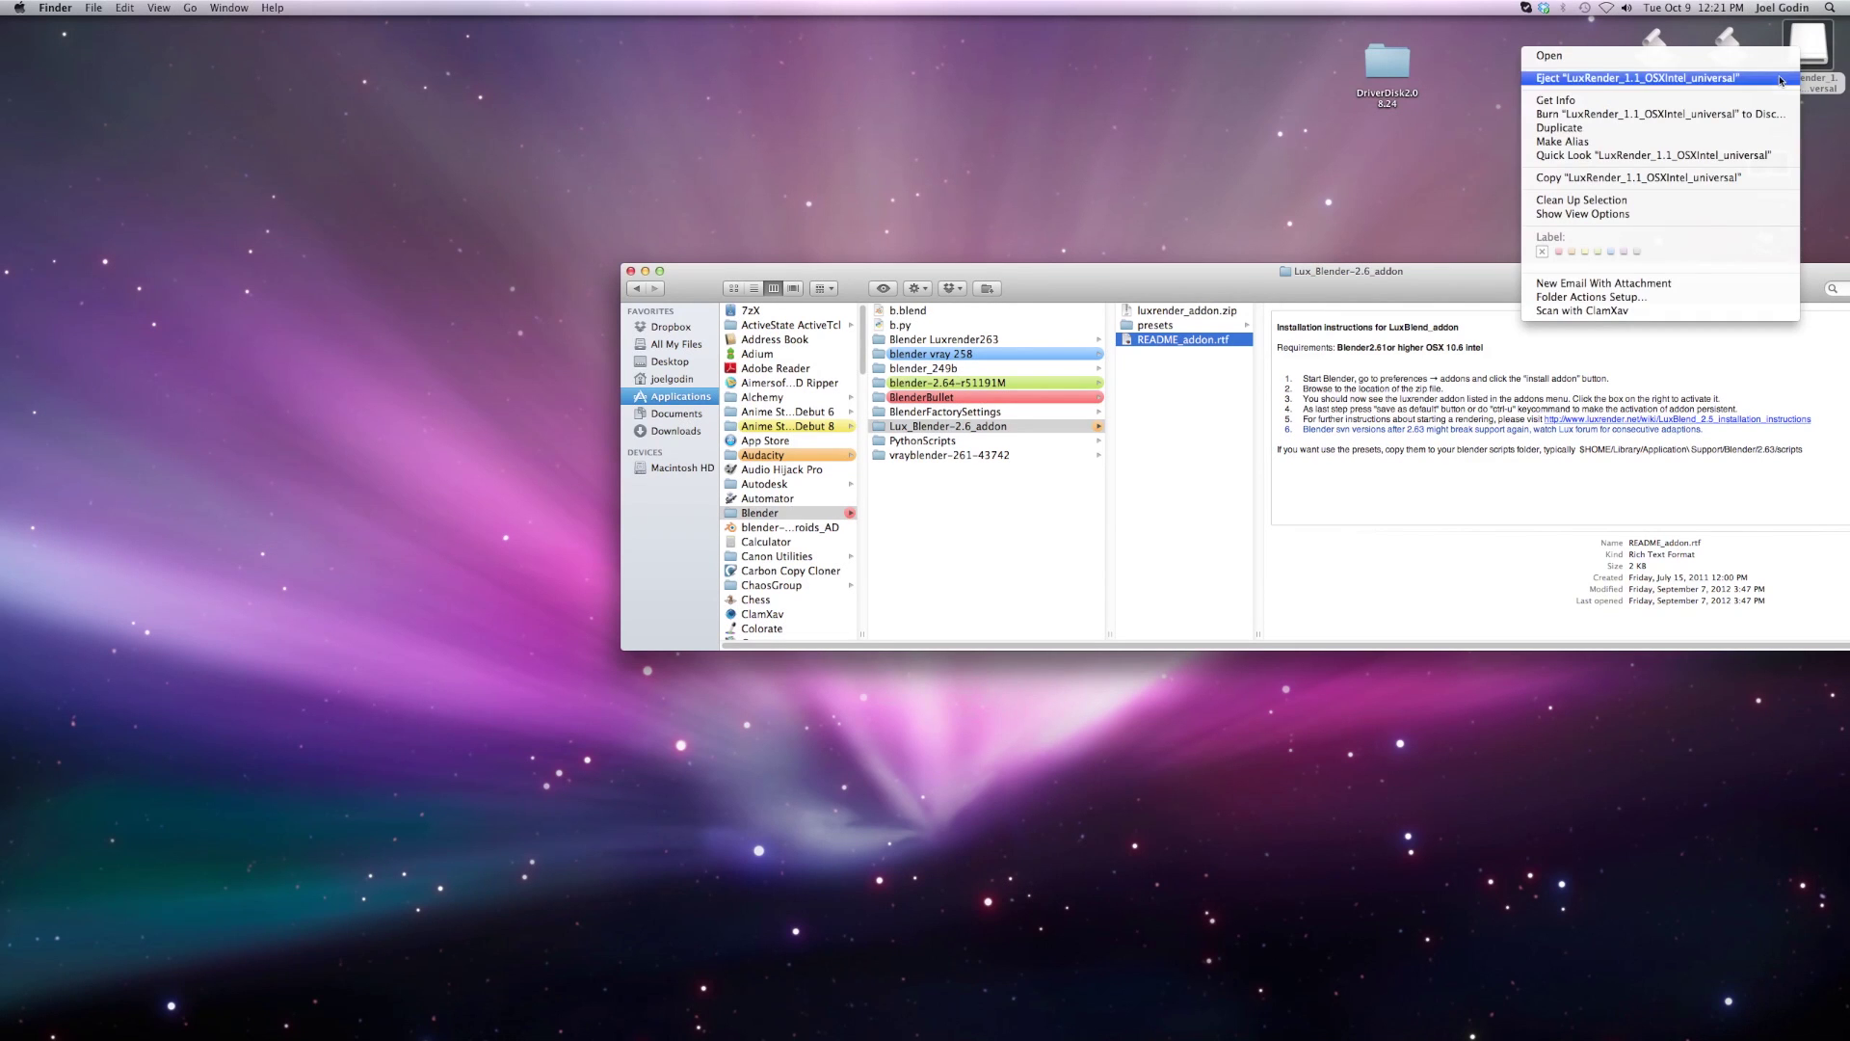
pyautogui.click(1783, 78)
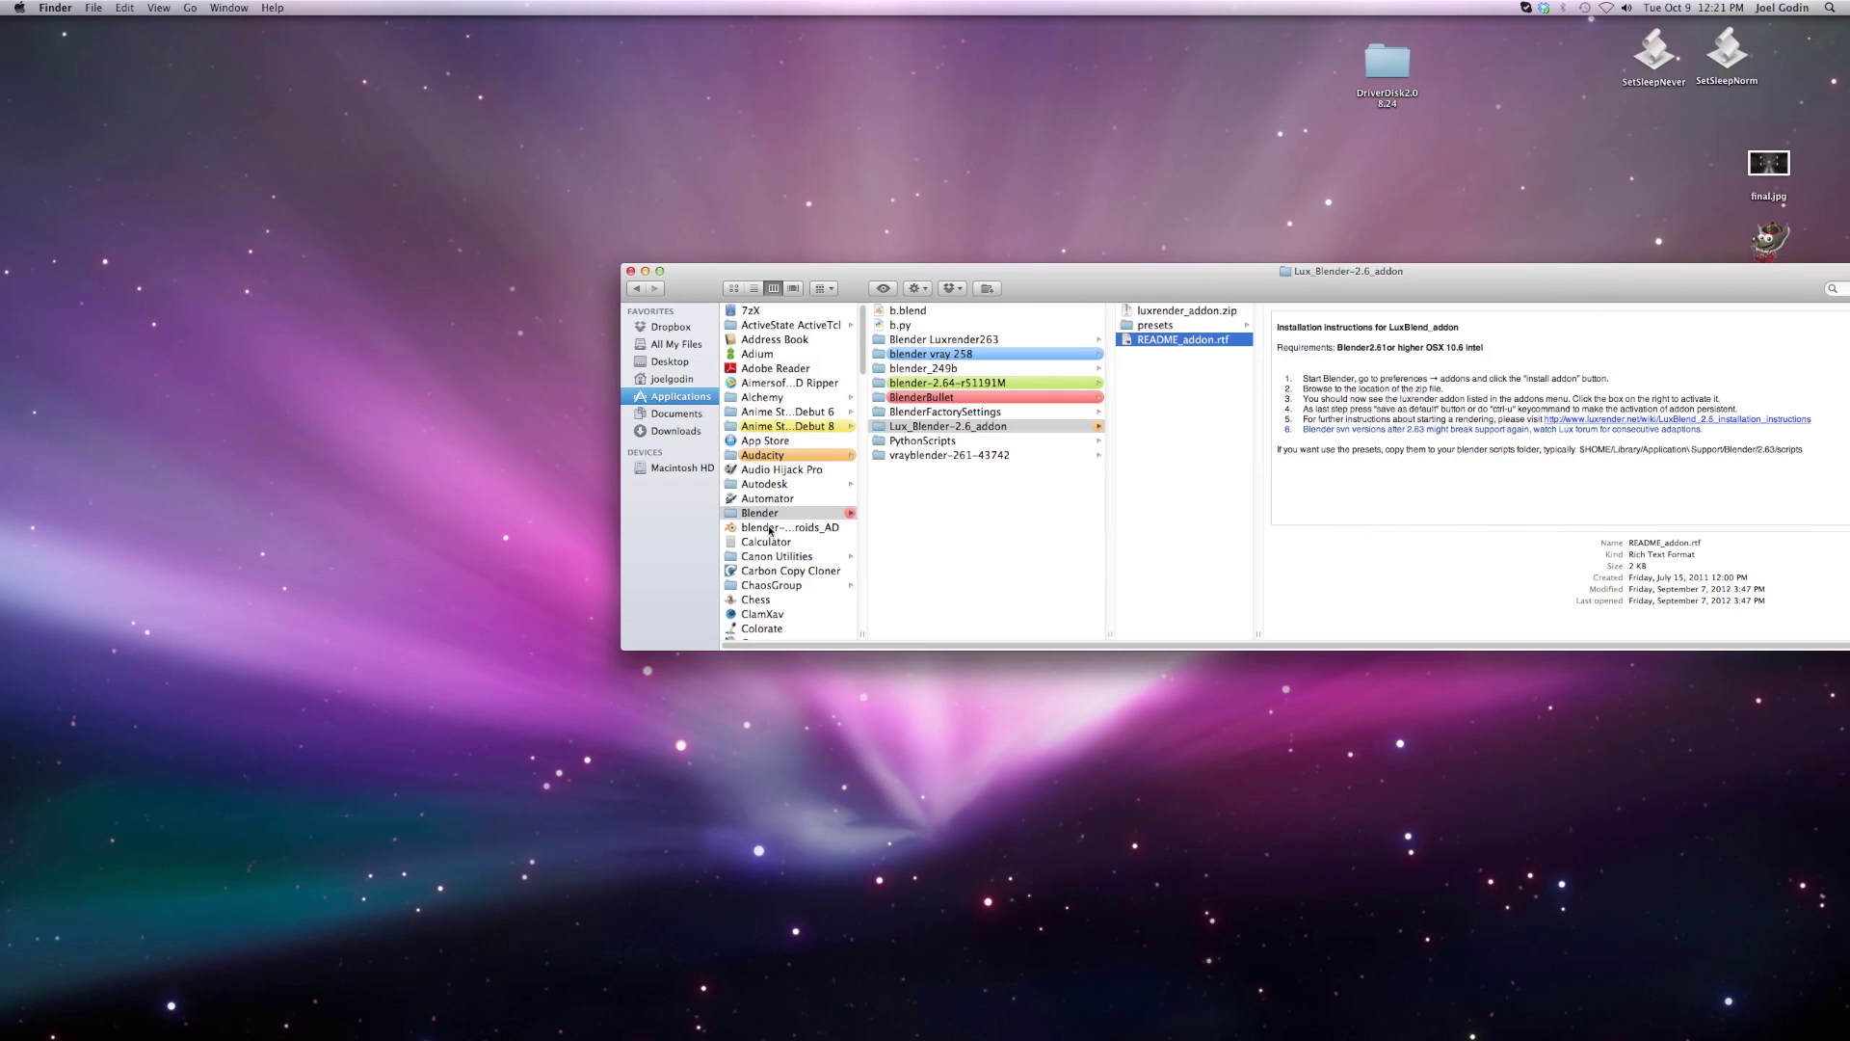
pyautogui.click(680, 380)
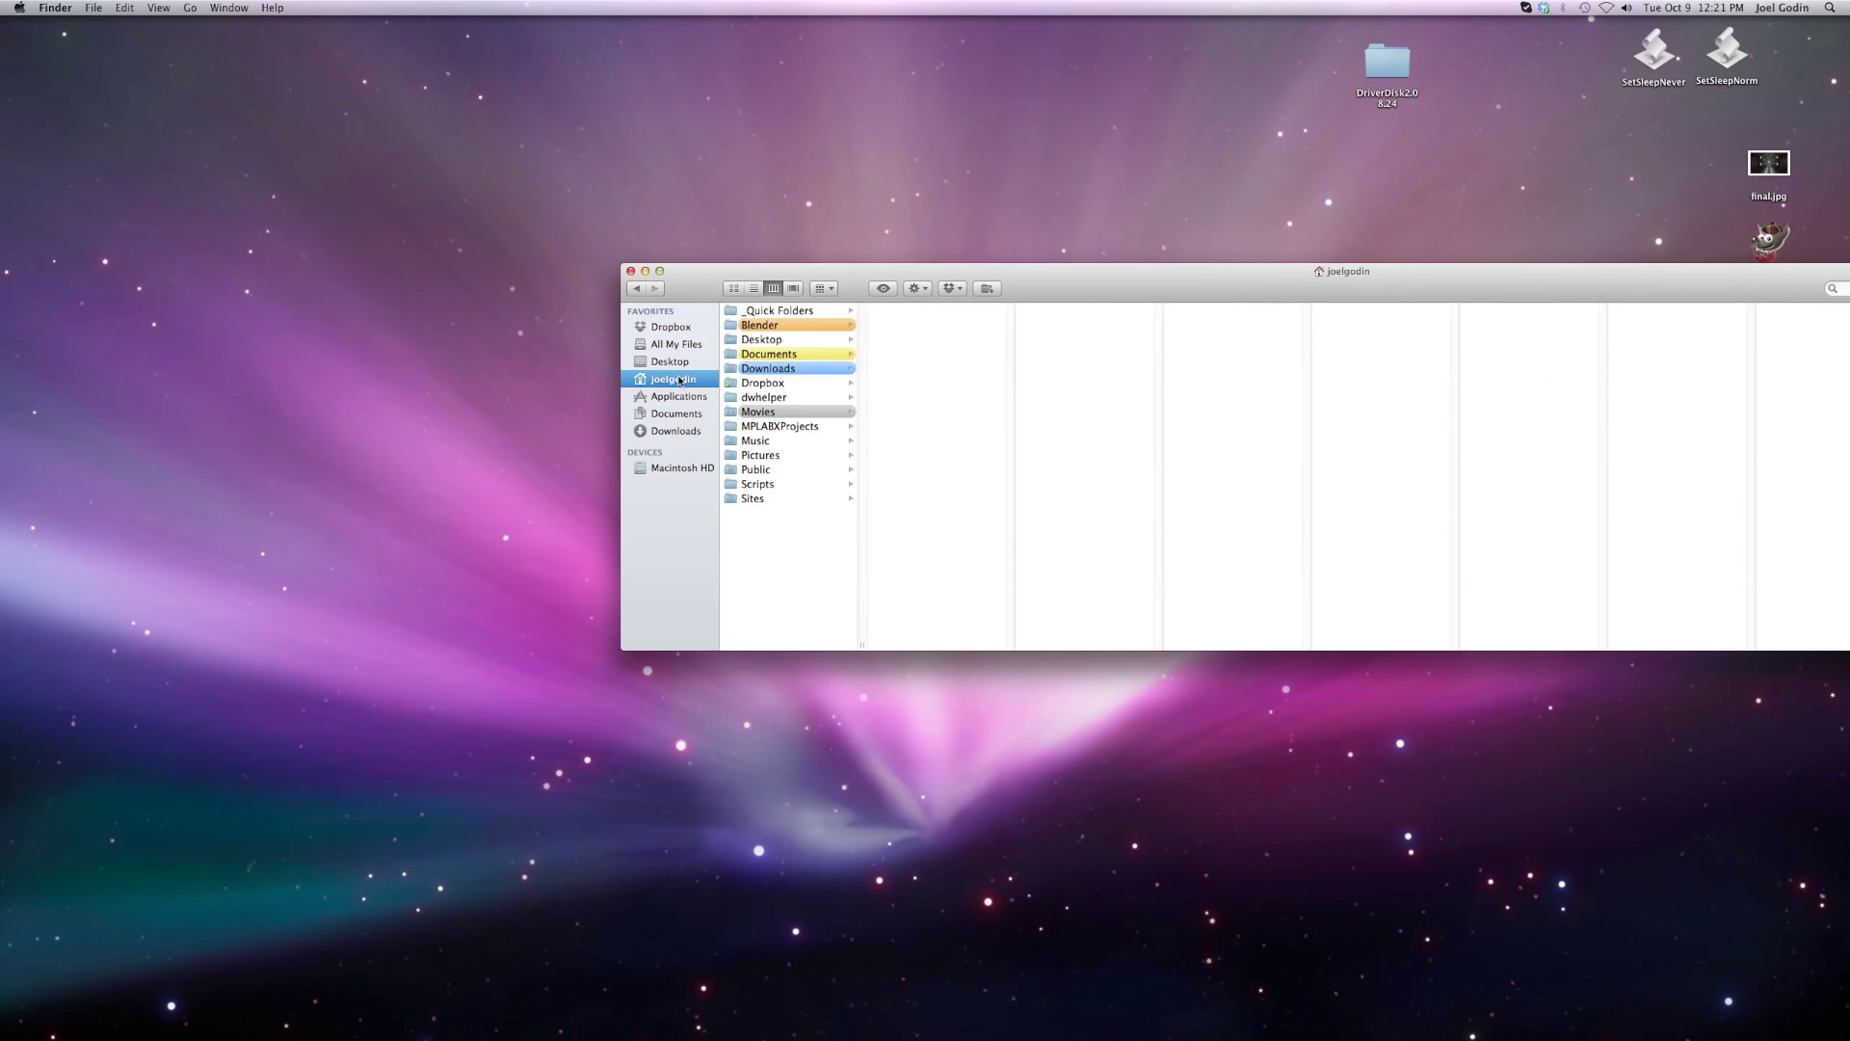
pyautogui.click(770, 368)
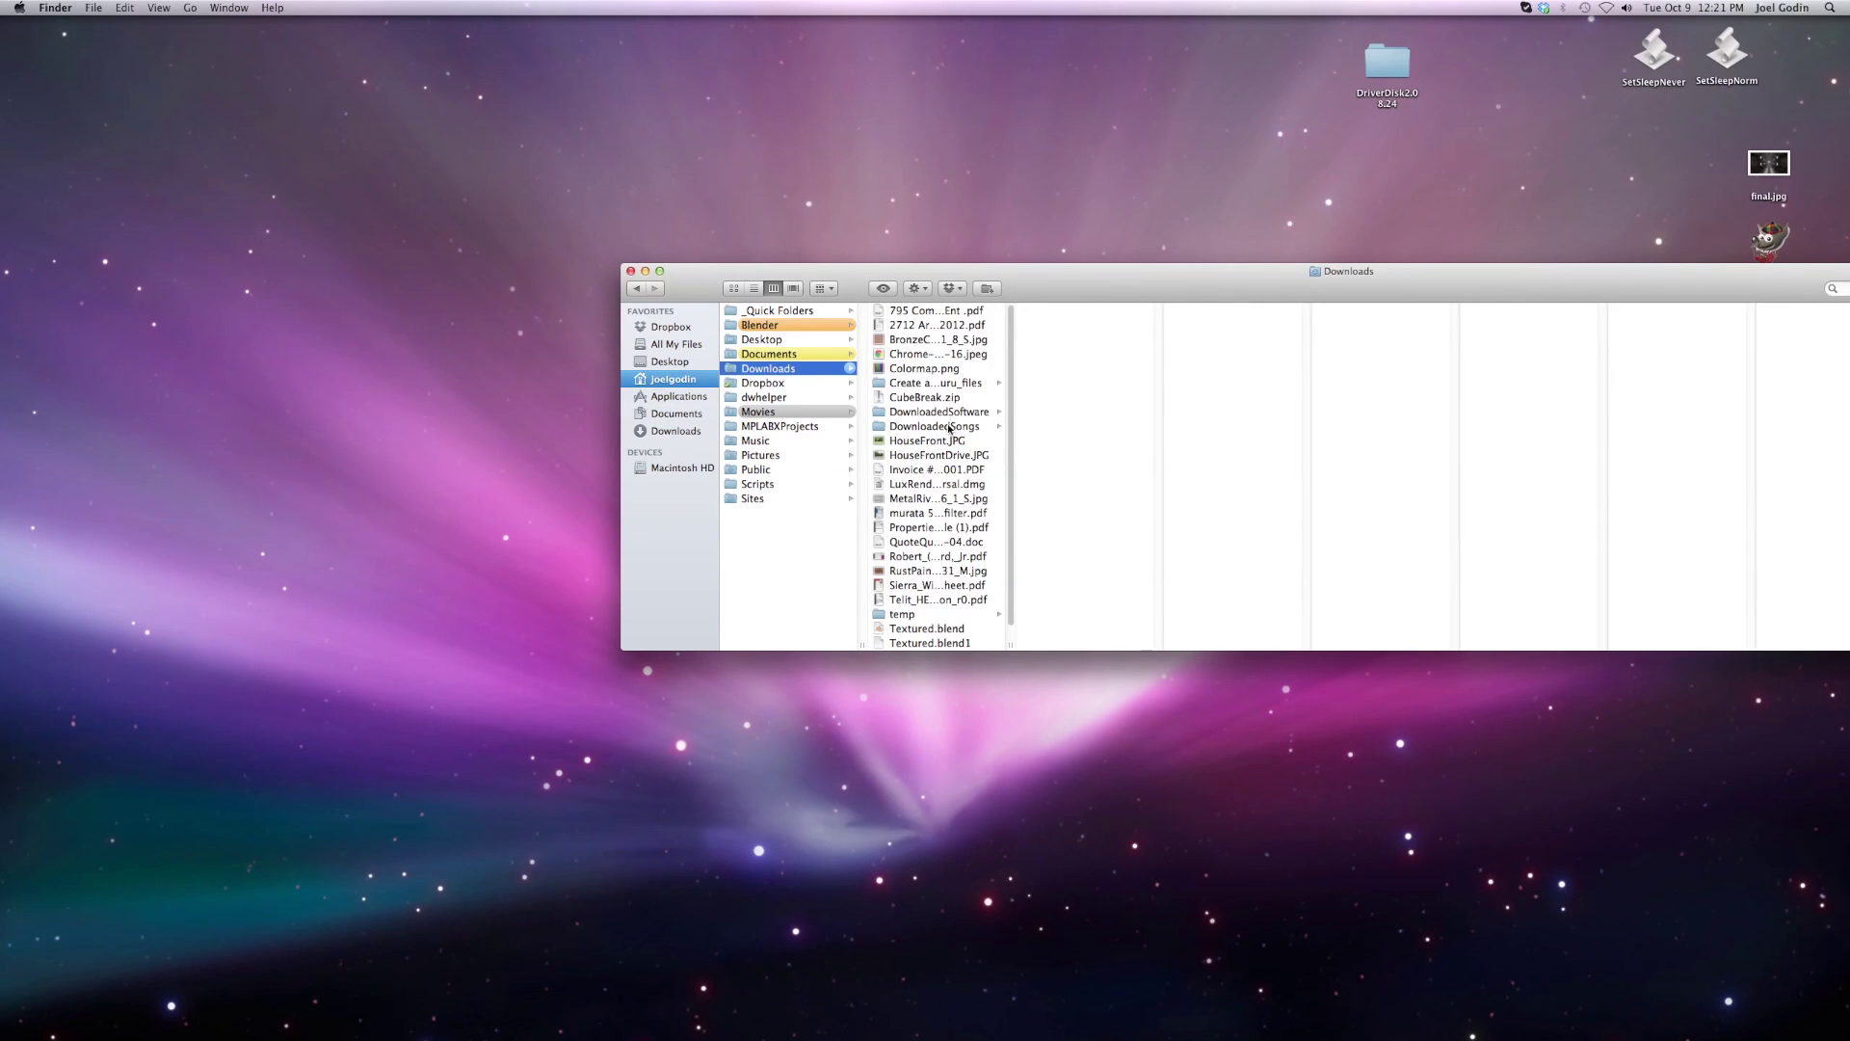
pyautogui.rightClick(920, 485)
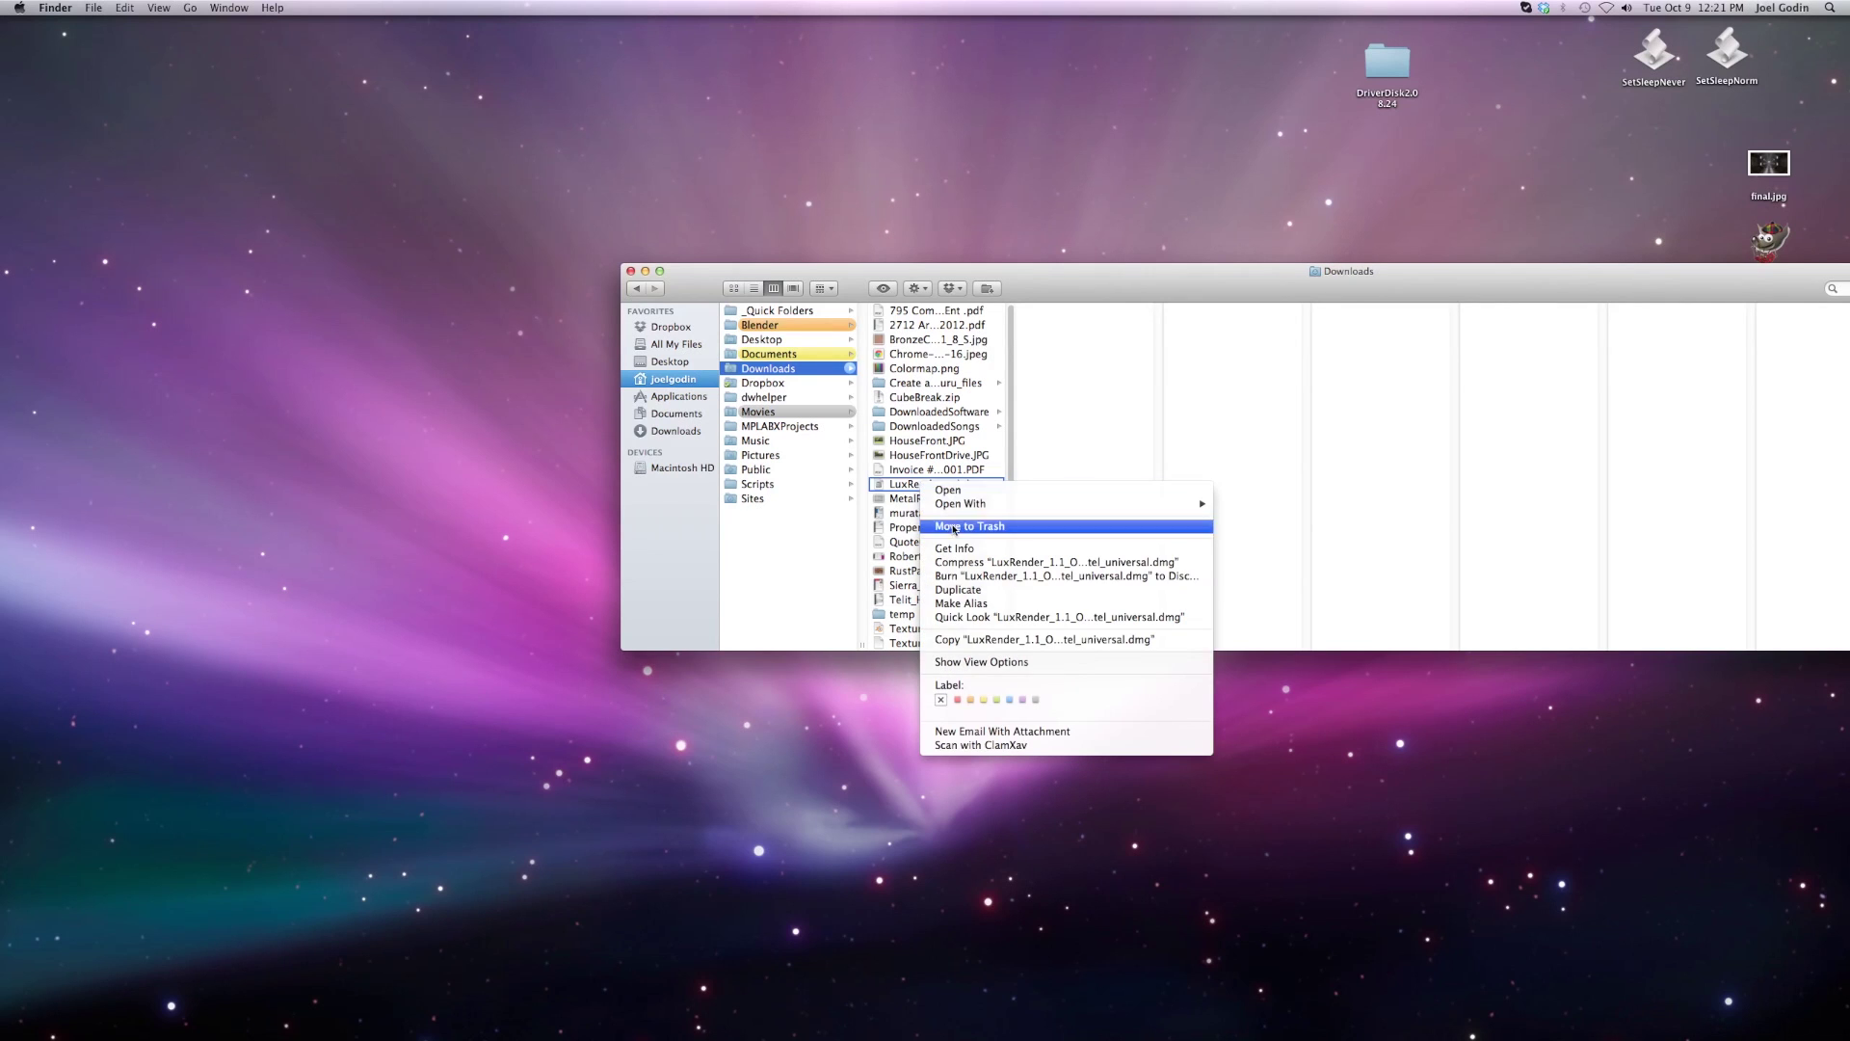
pyautogui.click(954, 526)
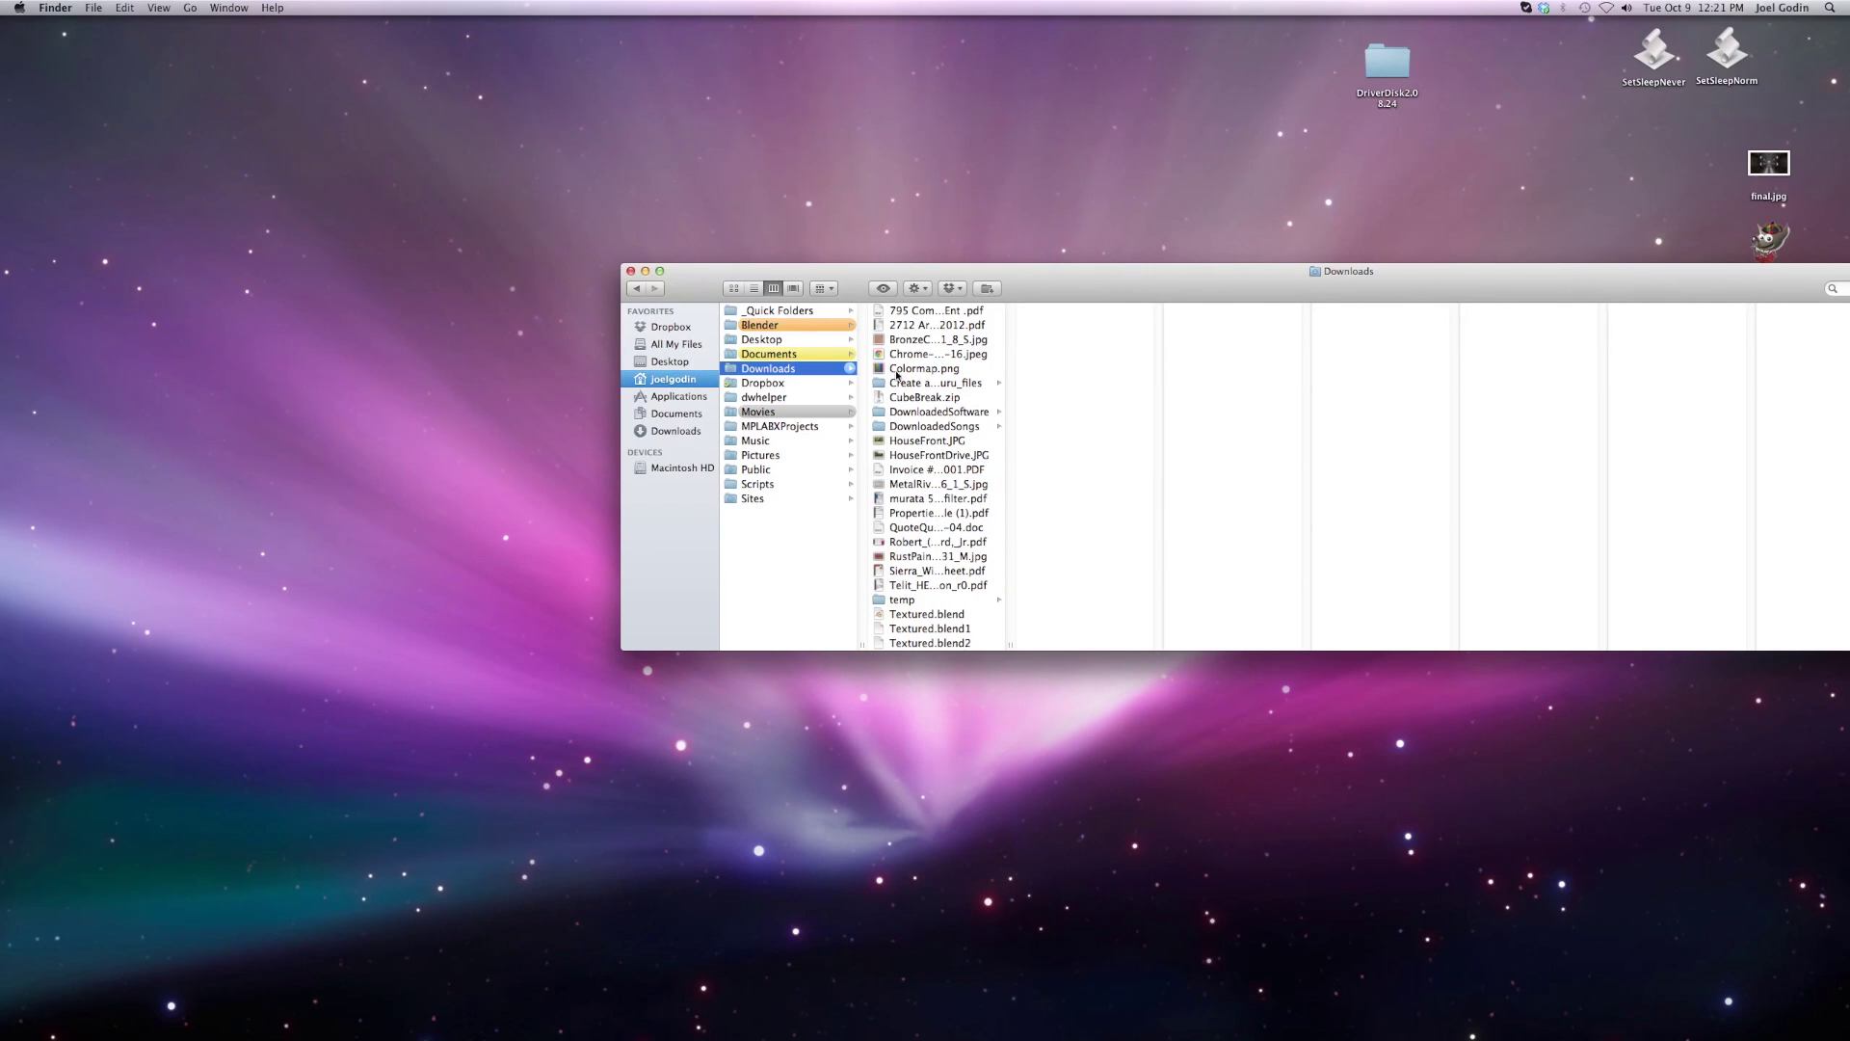
# - Widen the blender-2.64-r51191M folder column in Applications > Blender and launch Blender
pyautogui.moveTo(868, 271); pyautogui.dragTo(675, 228)
pyautogui.click(506, 354)
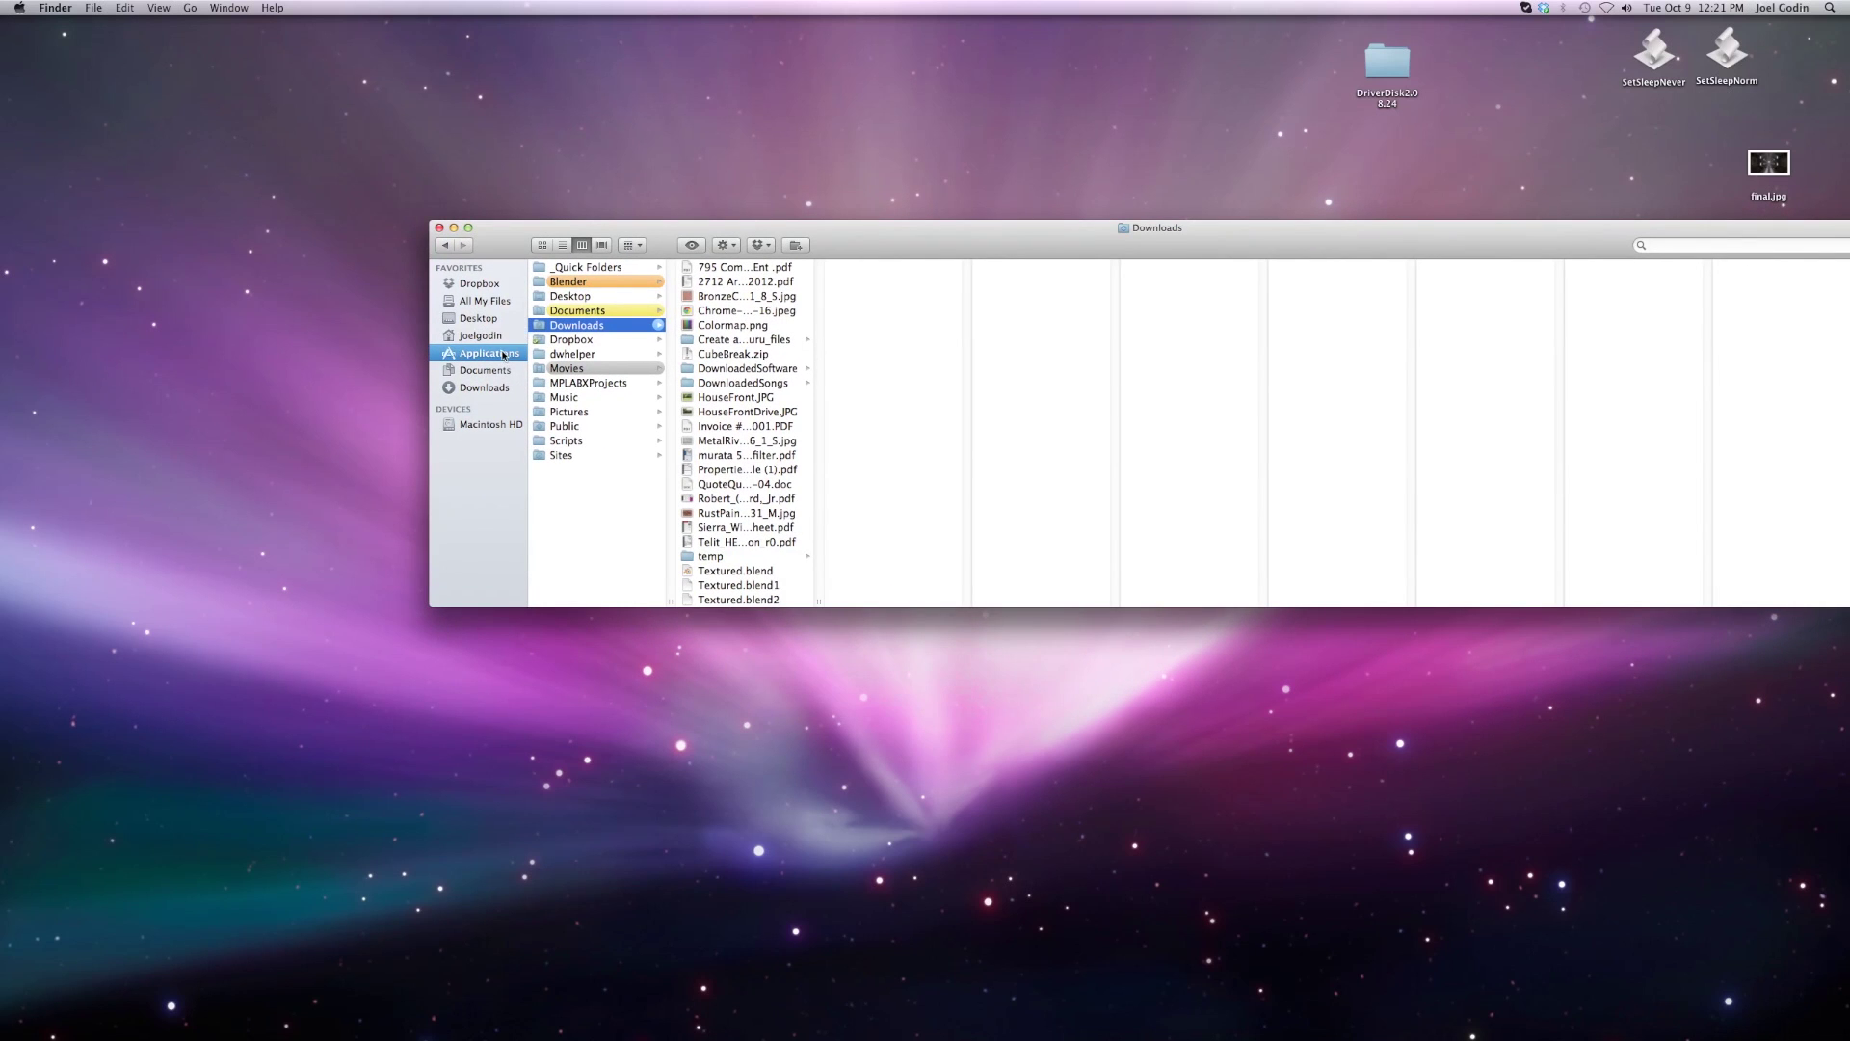
pyautogui.click(603, 472)
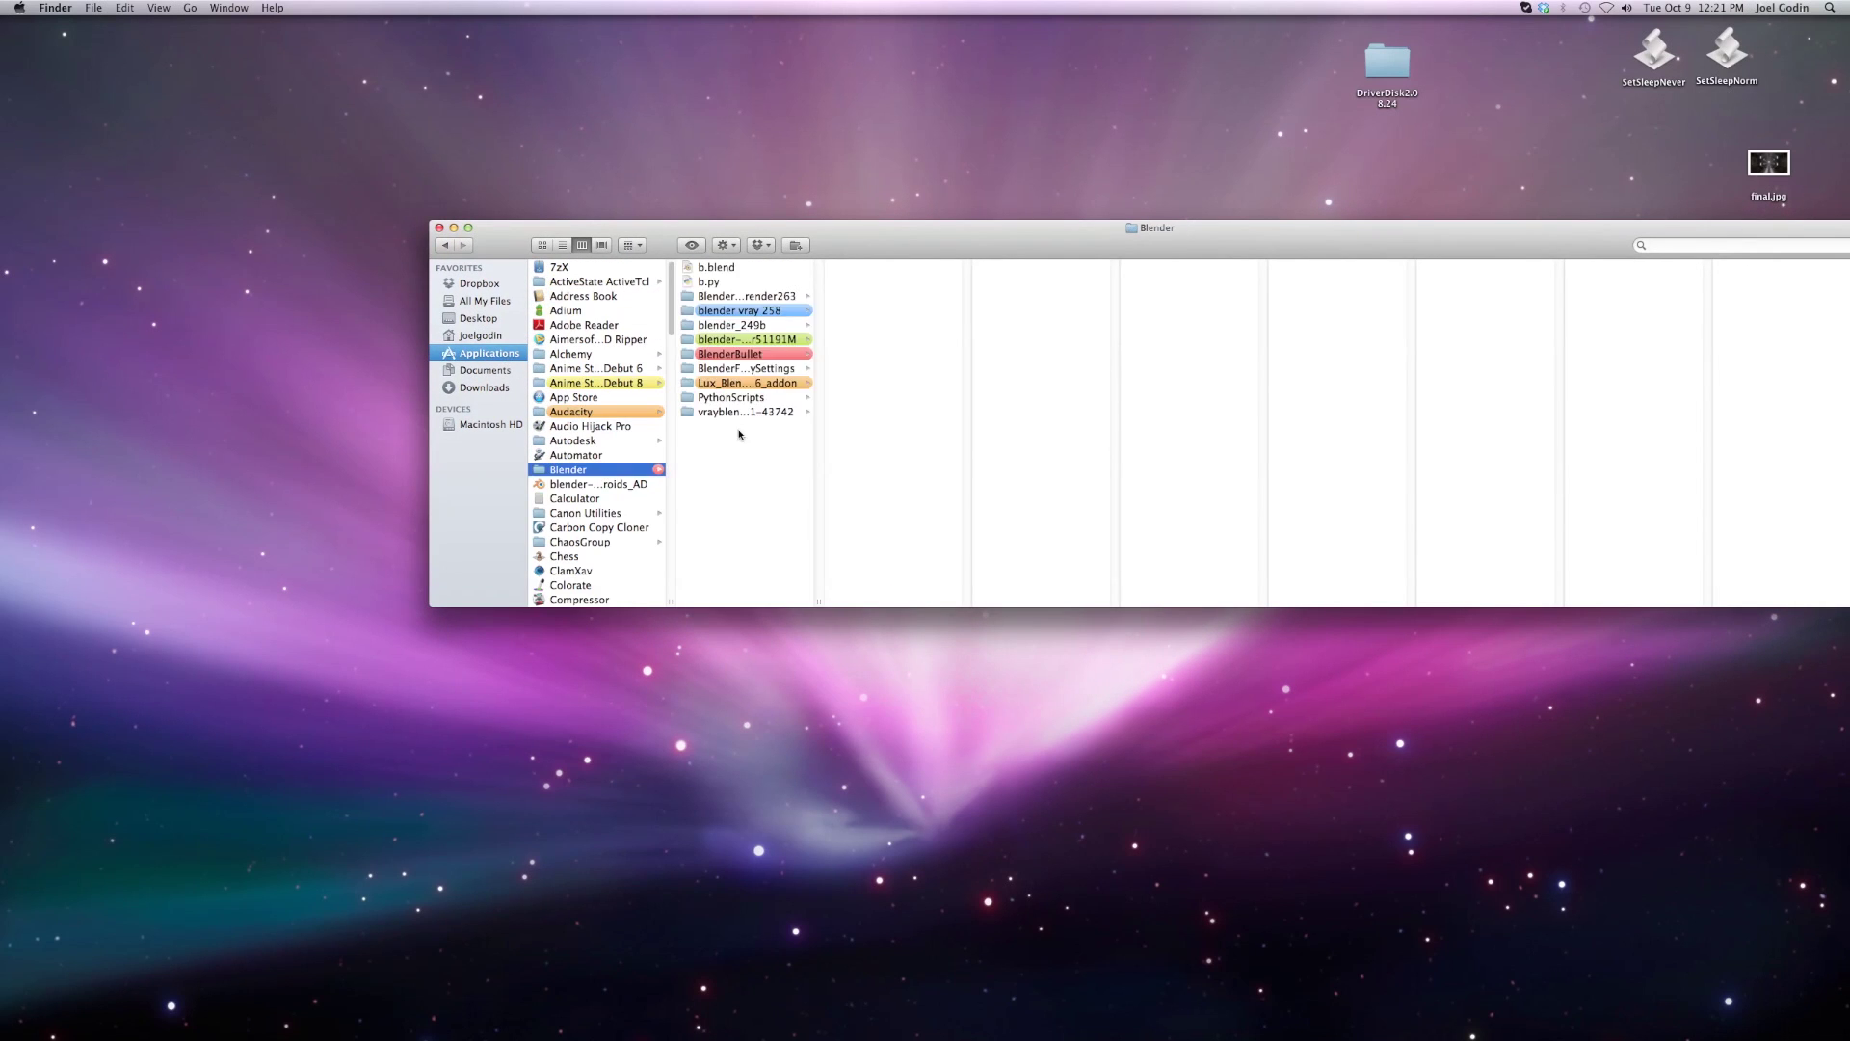
pyautogui.click(753, 341)
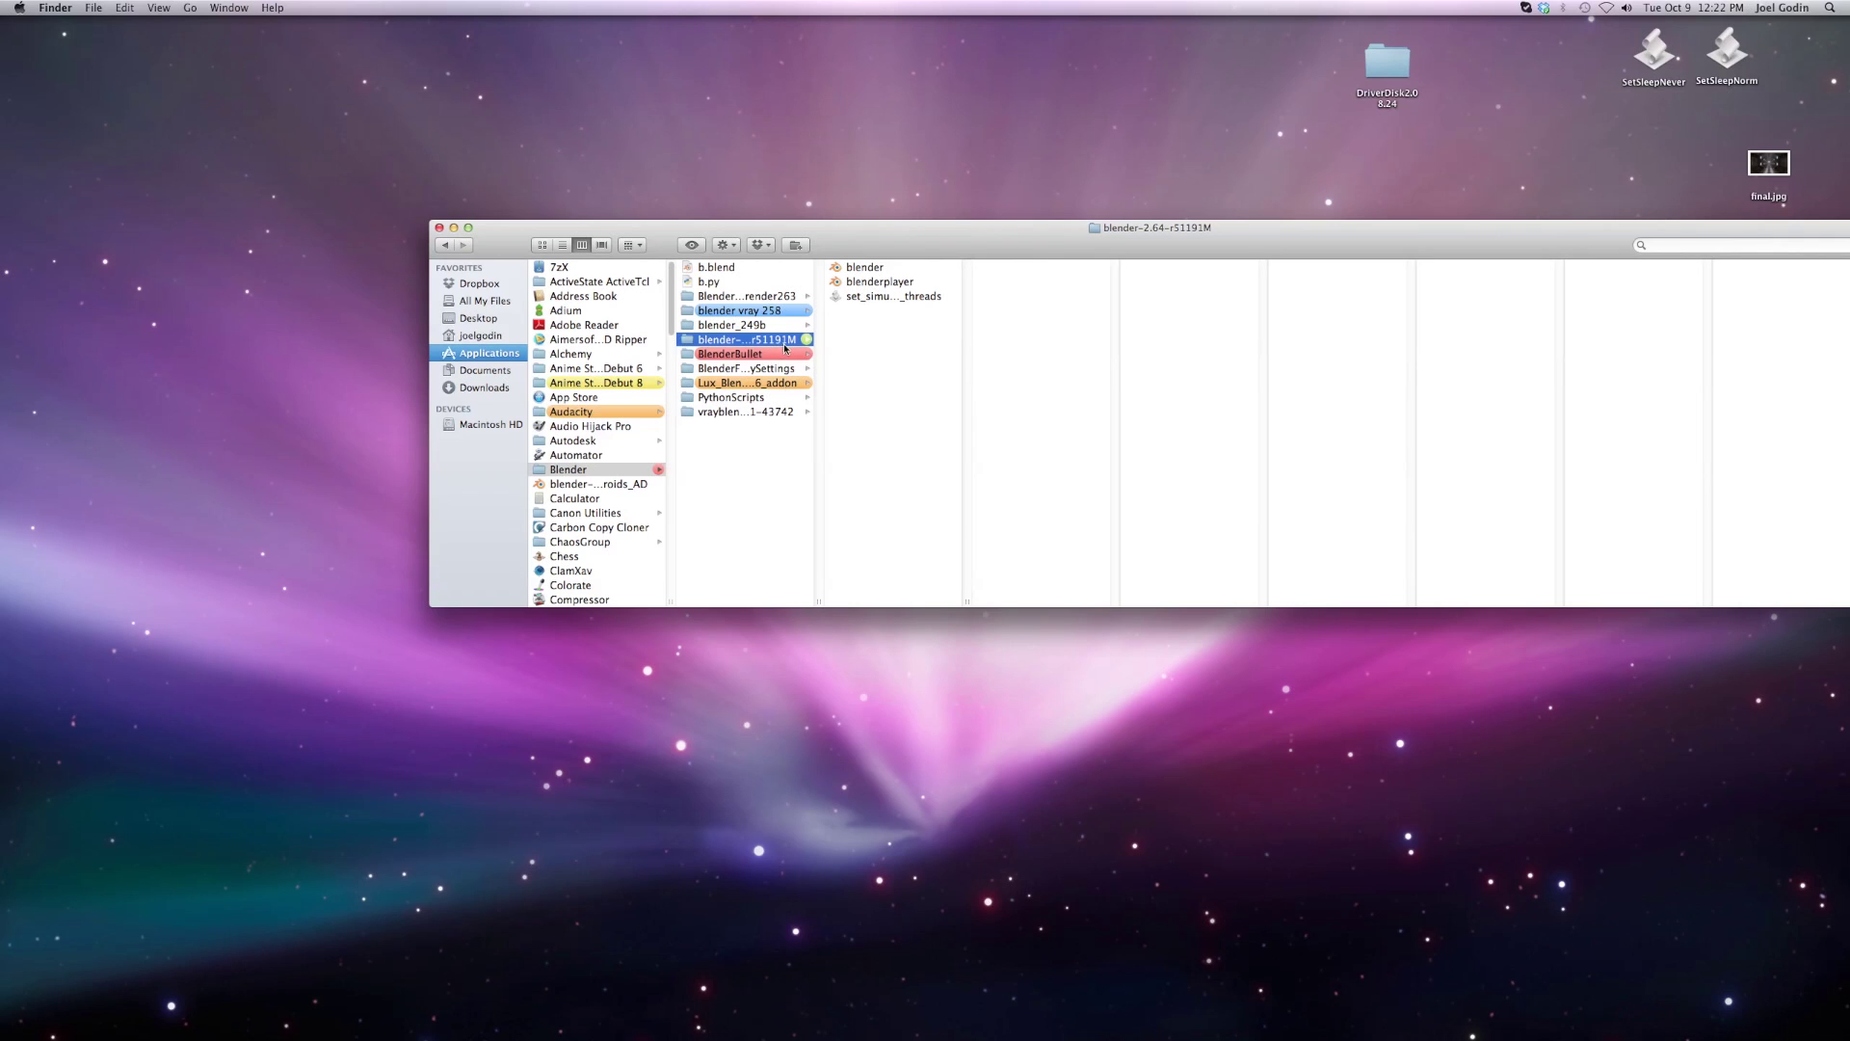
pyautogui.moveTo(818, 600); pyautogui.dragTo(872, 607)
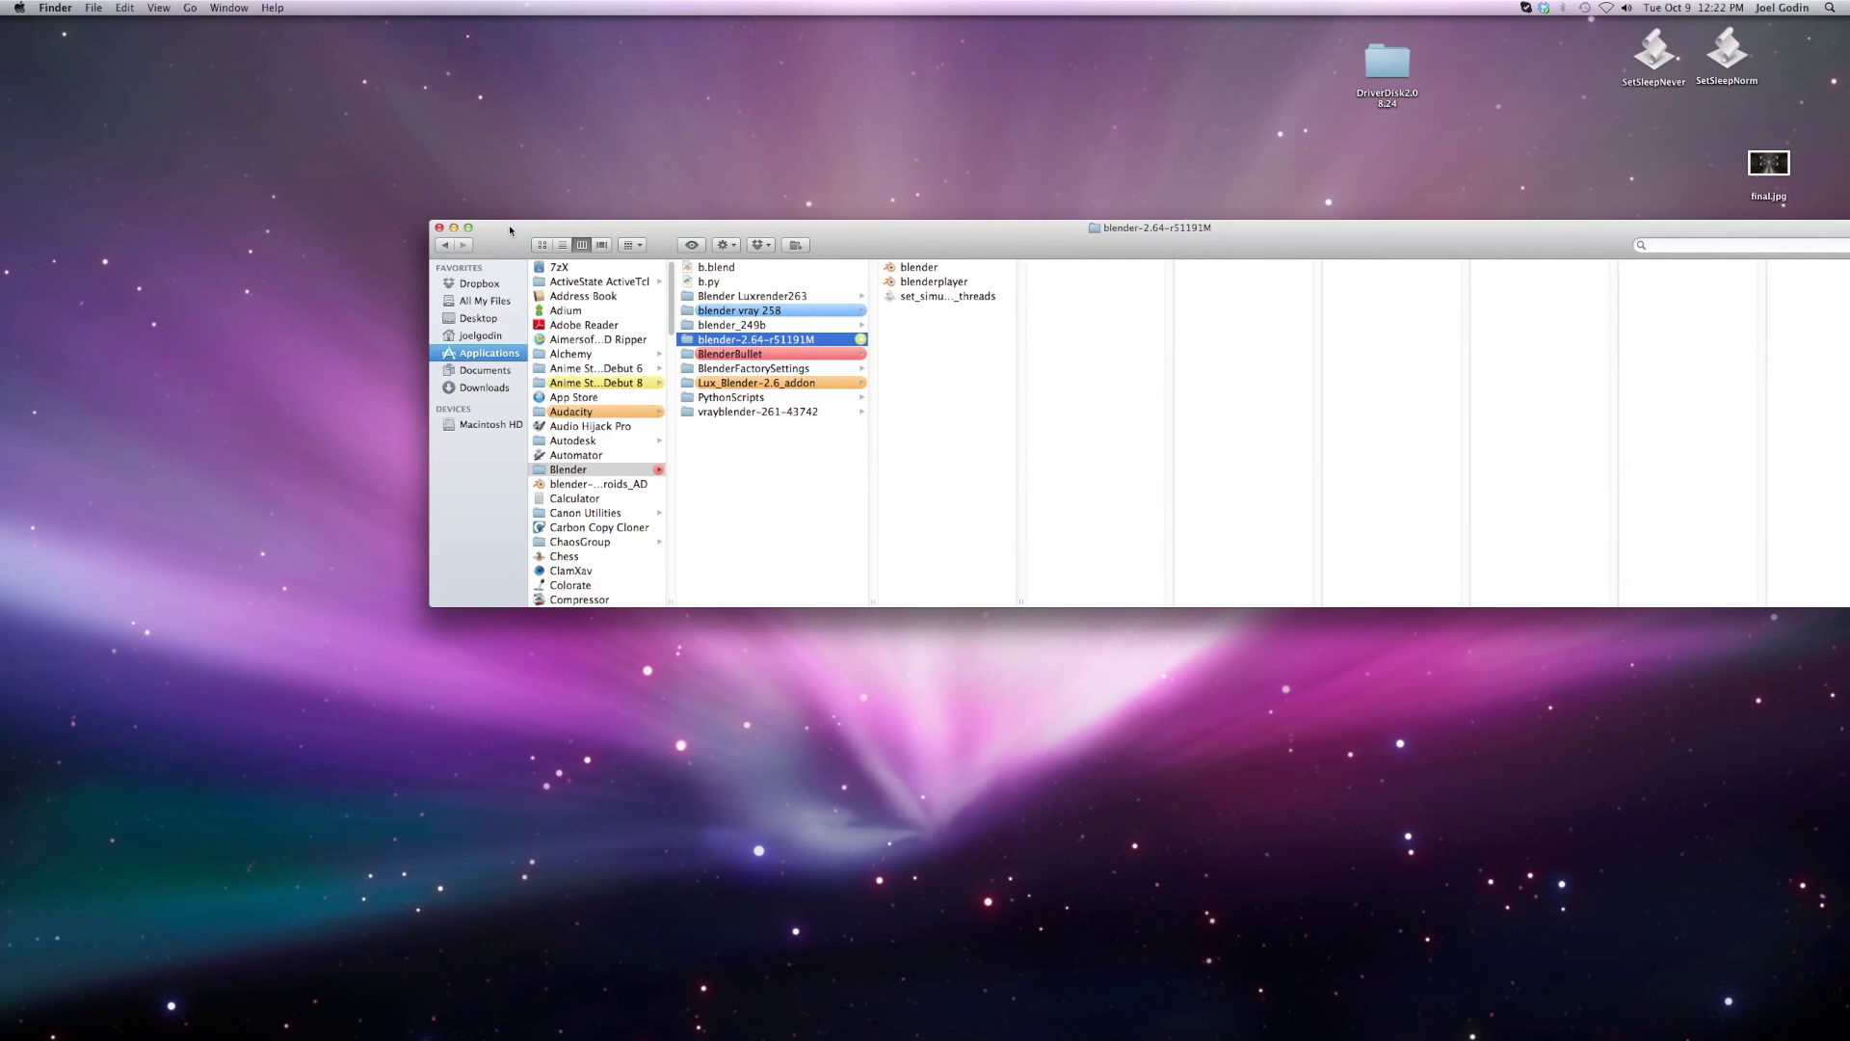
pyautogui.click(17, 397)
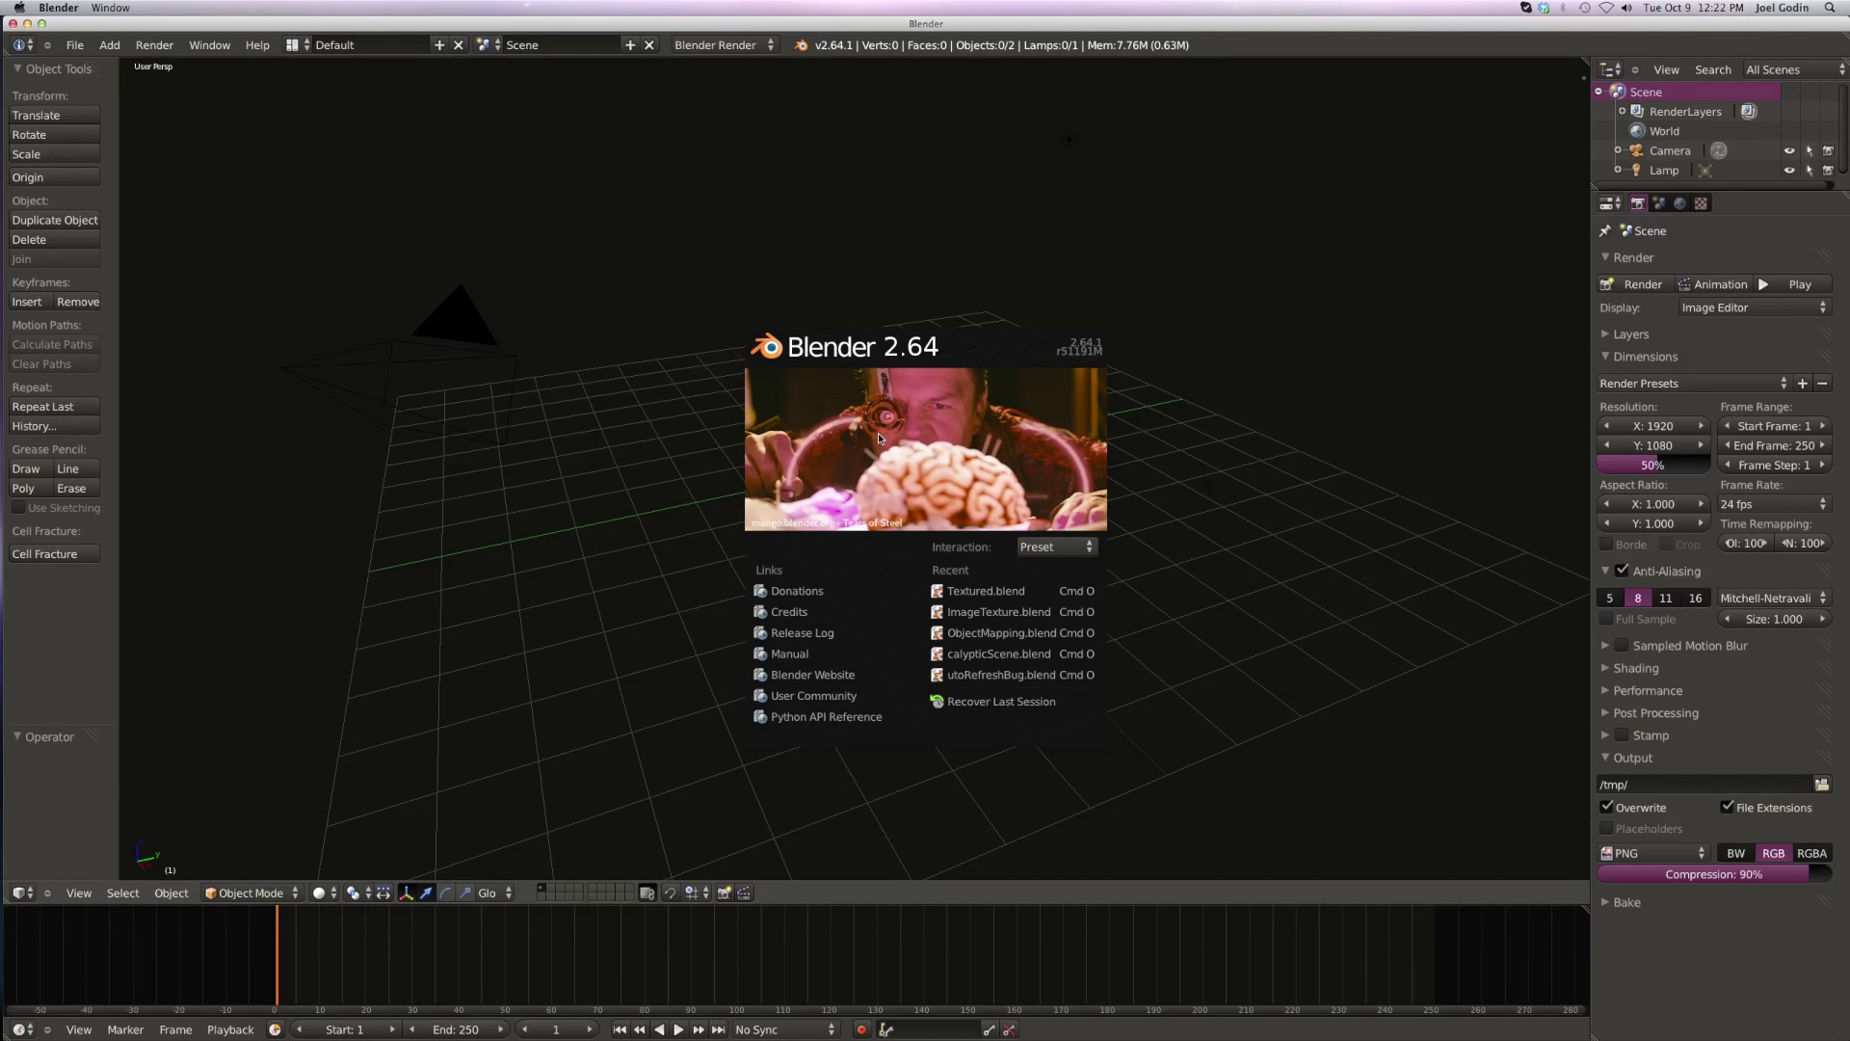
# - Open User Preferences on the Addons tab, filter to Render, and begin Install Addon
pyautogui.click(879, 438)
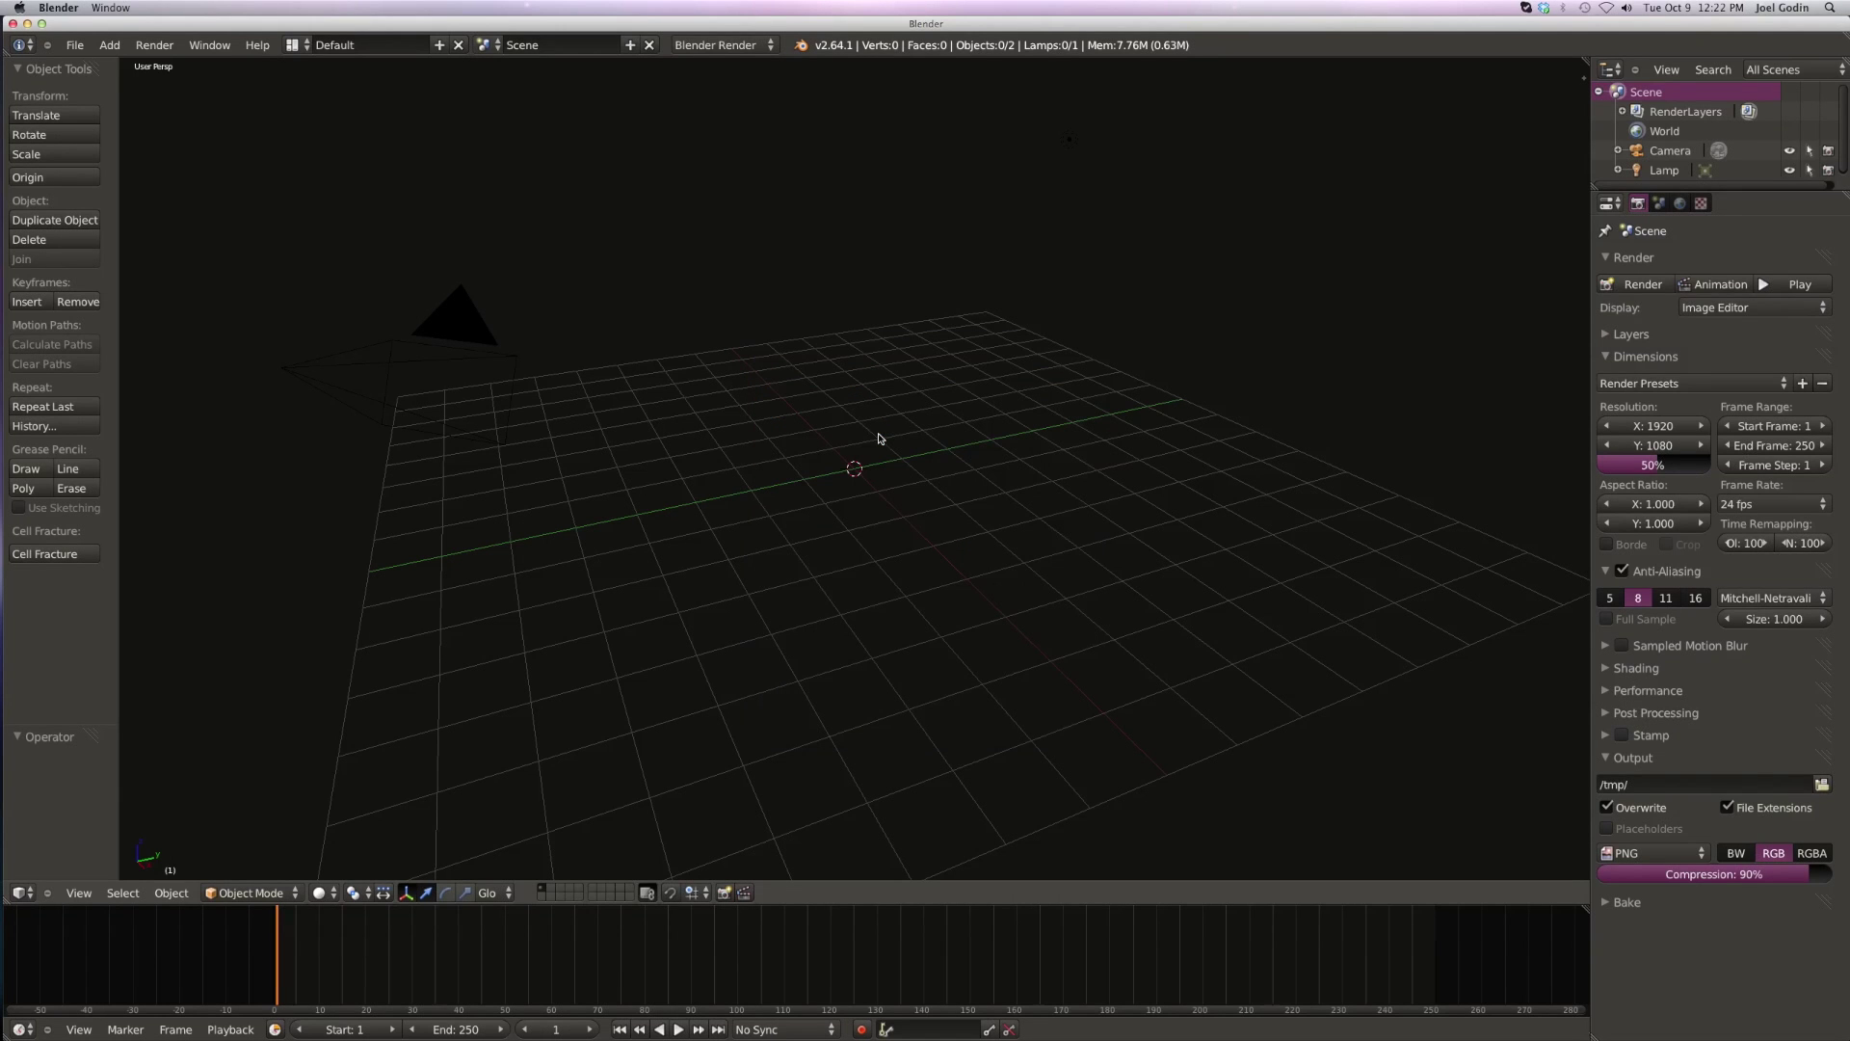
pyautogui.click(85, 50)
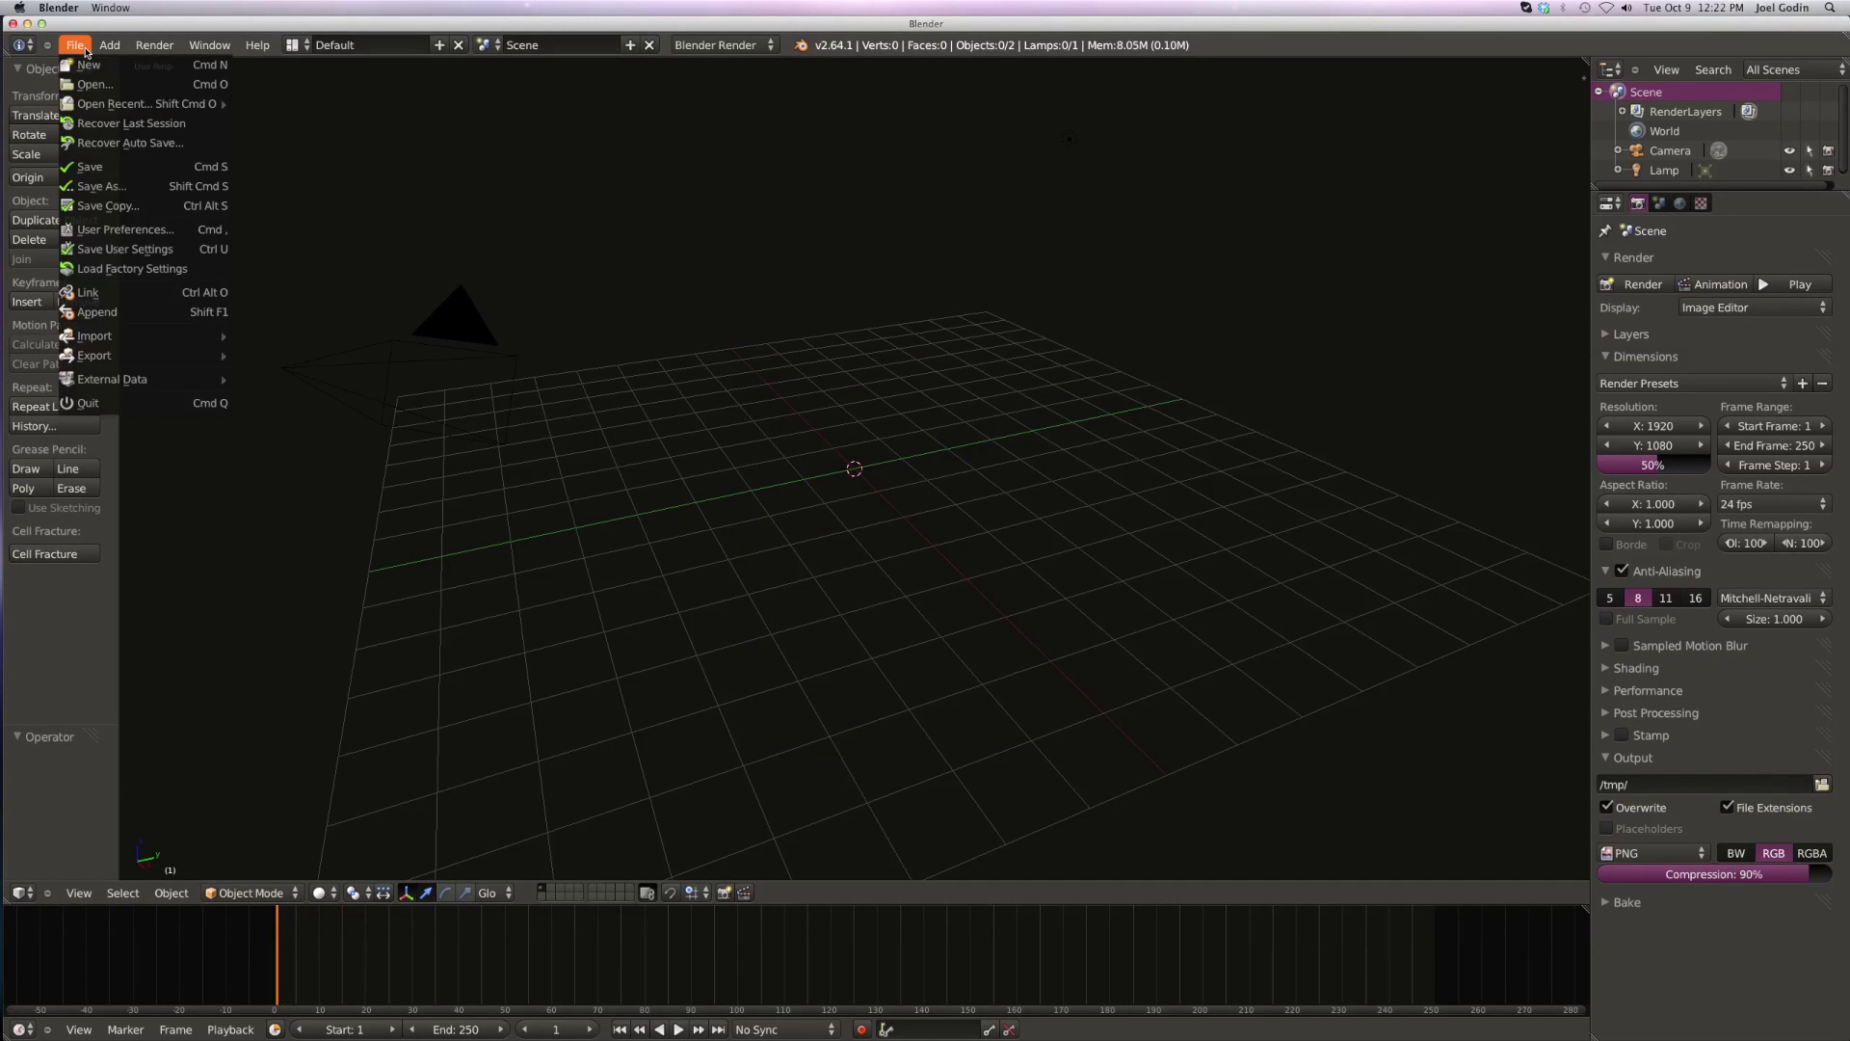
pyautogui.click(133, 229)
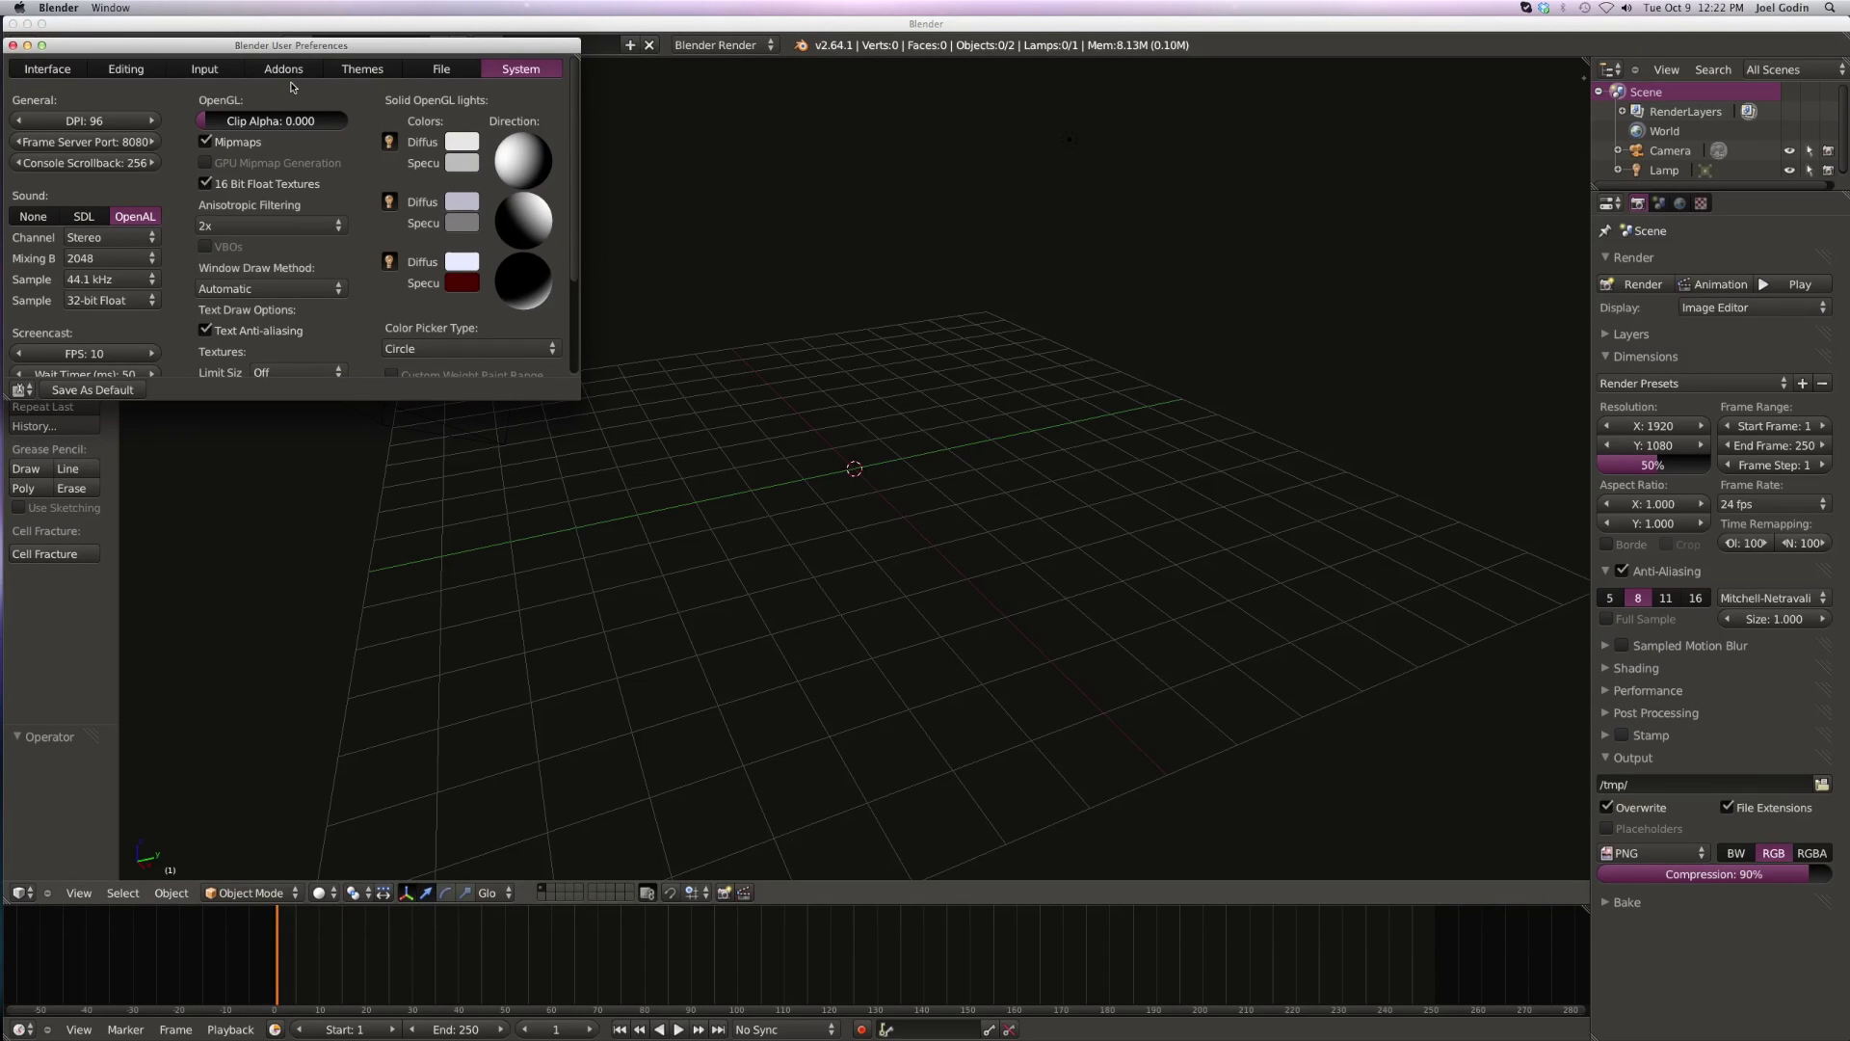
pyautogui.click(280, 69)
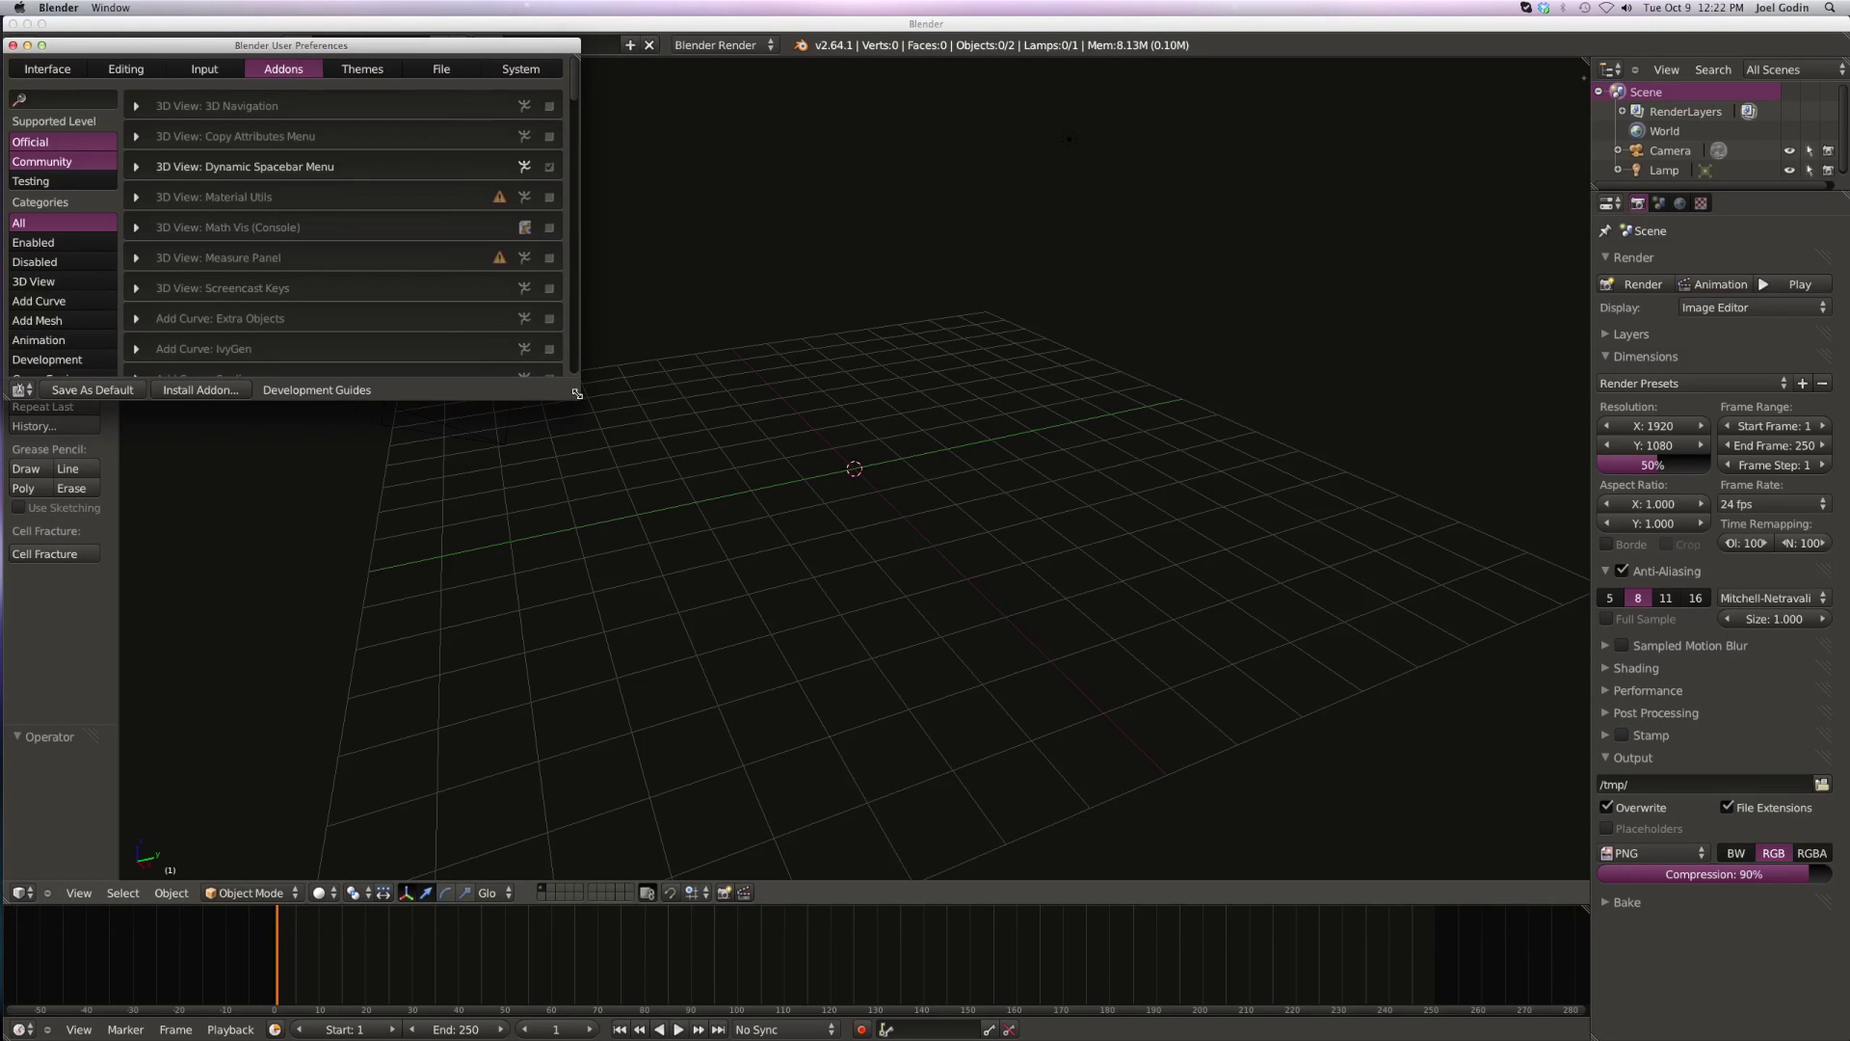
pyautogui.moveTo(576, 393); pyautogui.dragTo(625, 537)
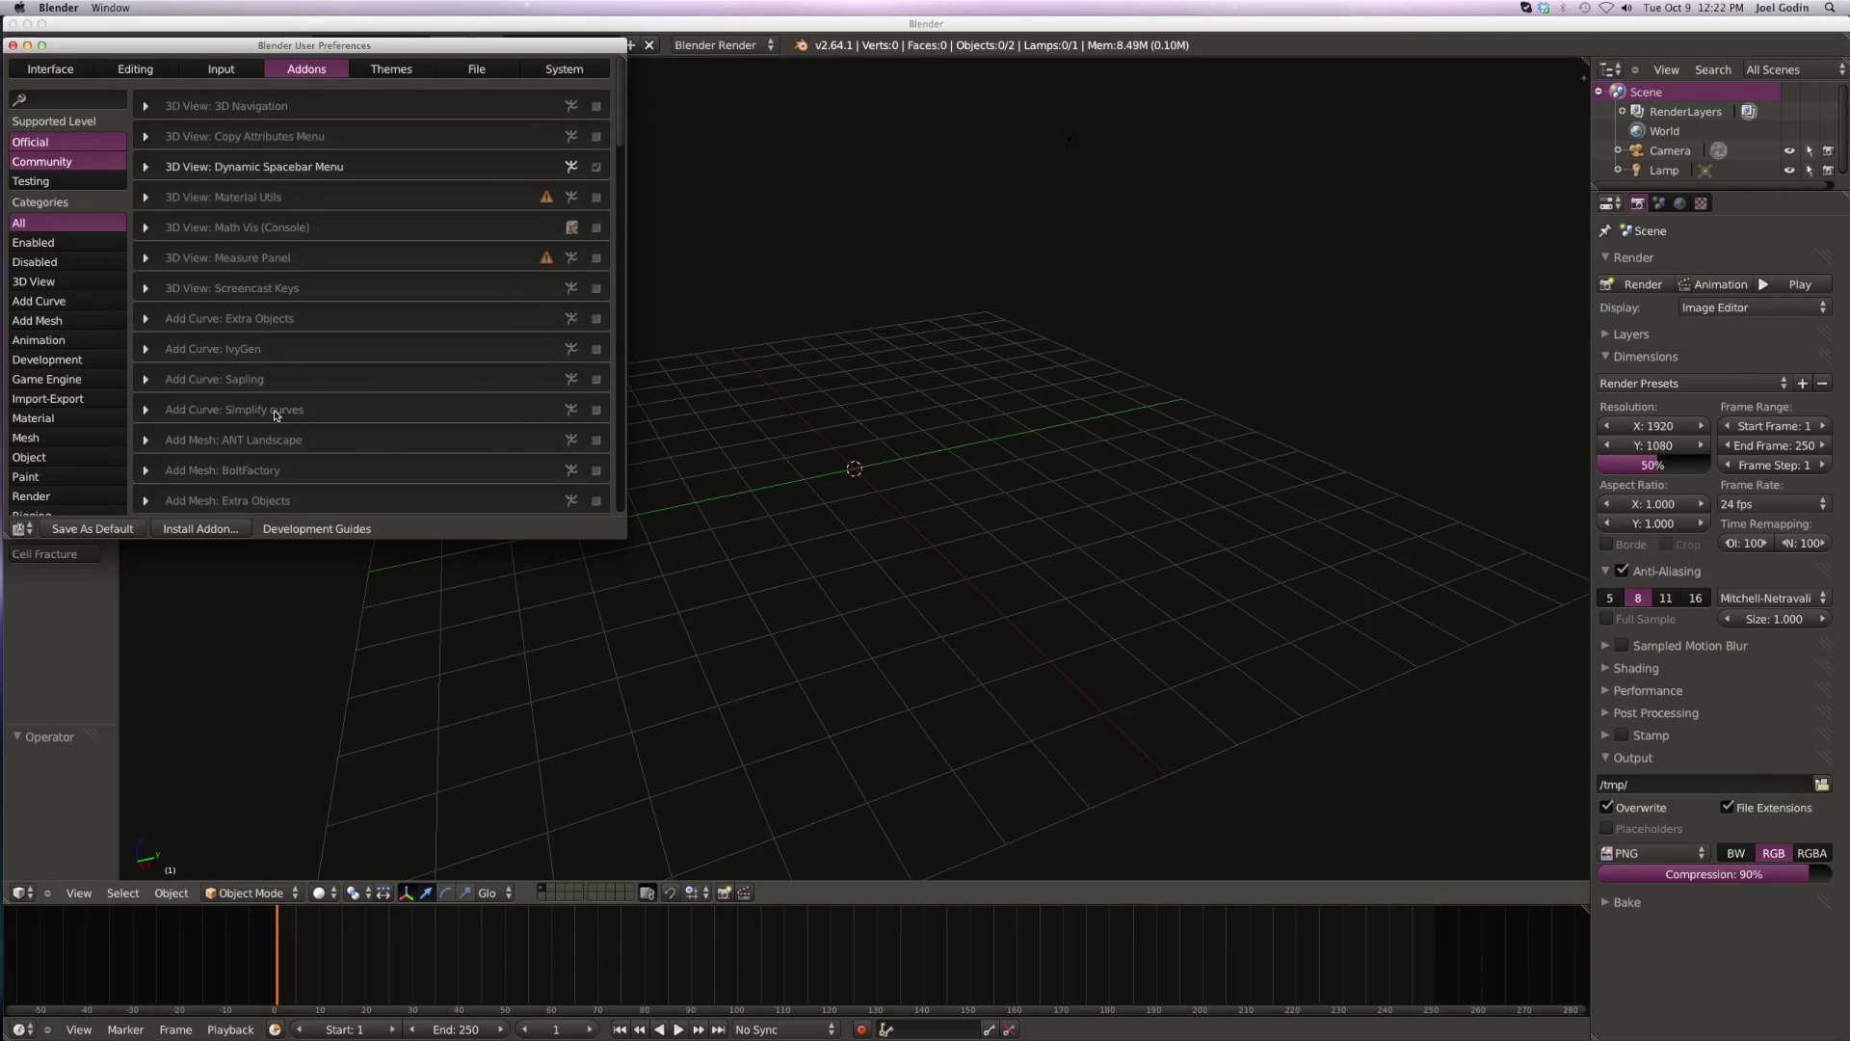
pyautogui.click(42, 496)
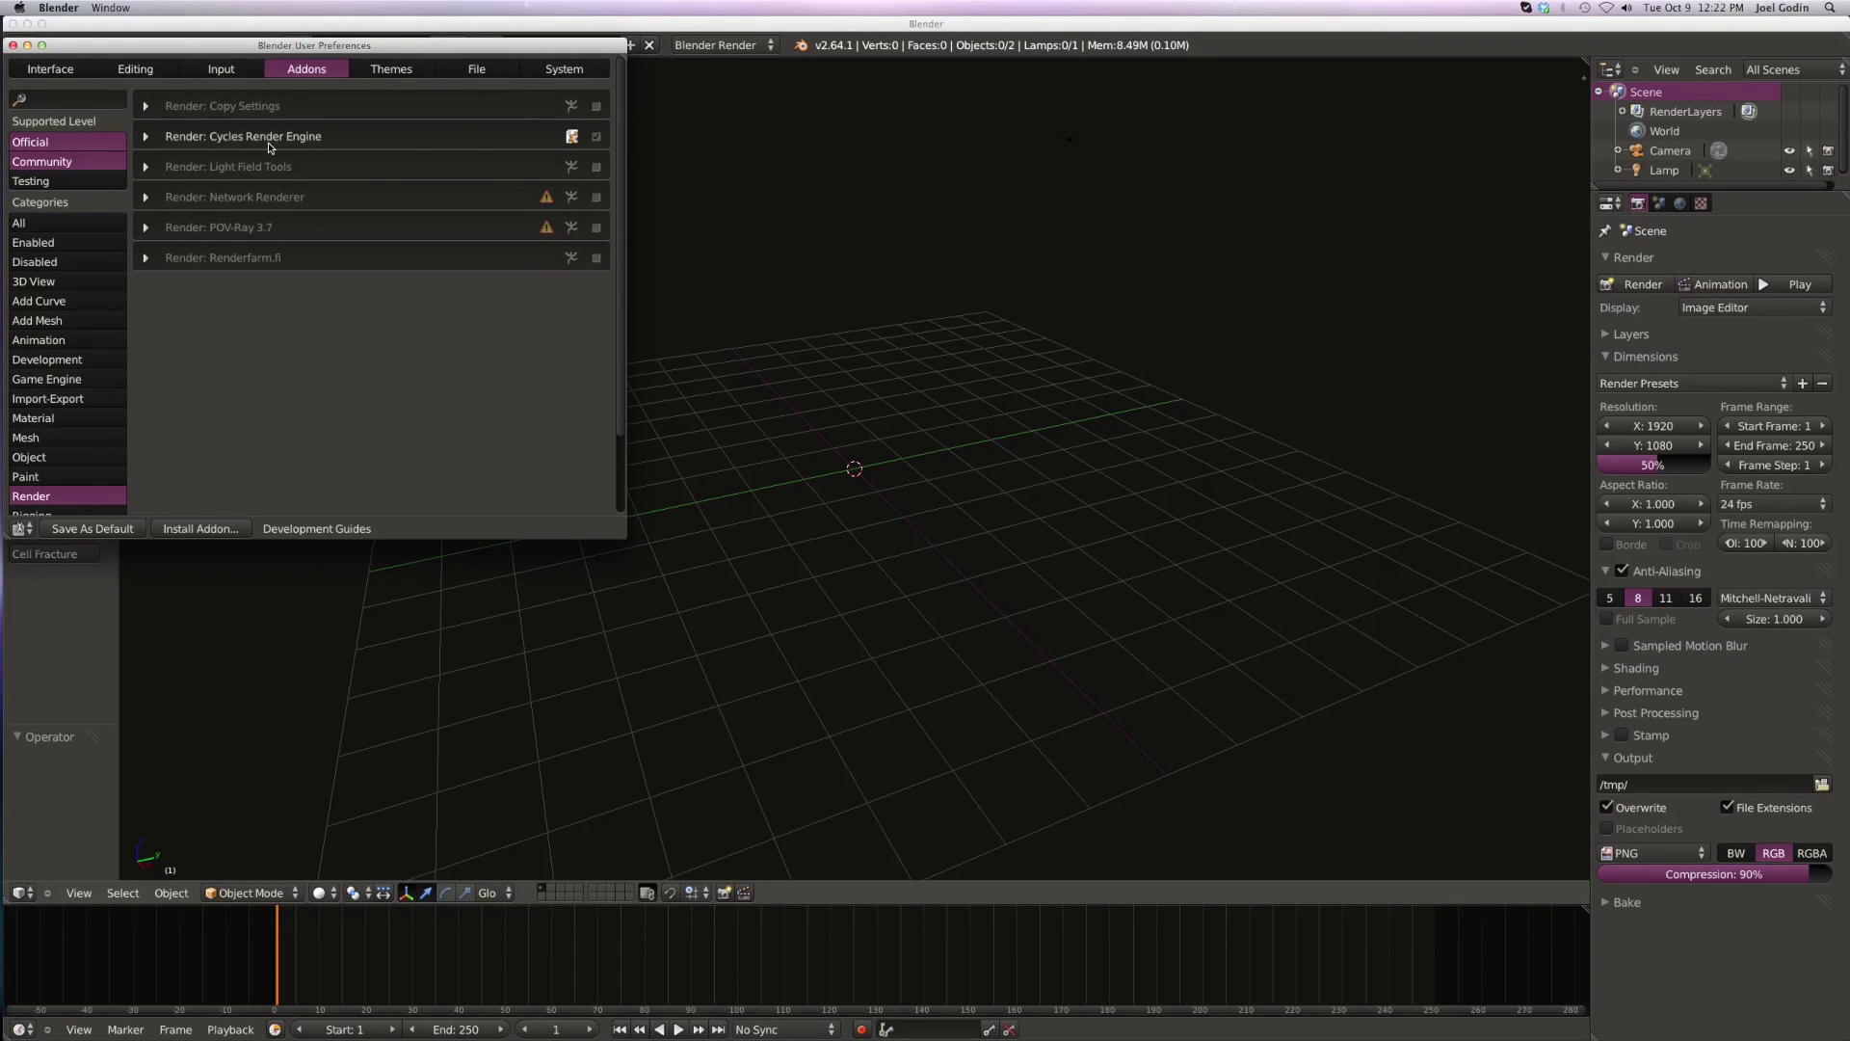
pyautogui.click(201, 530)
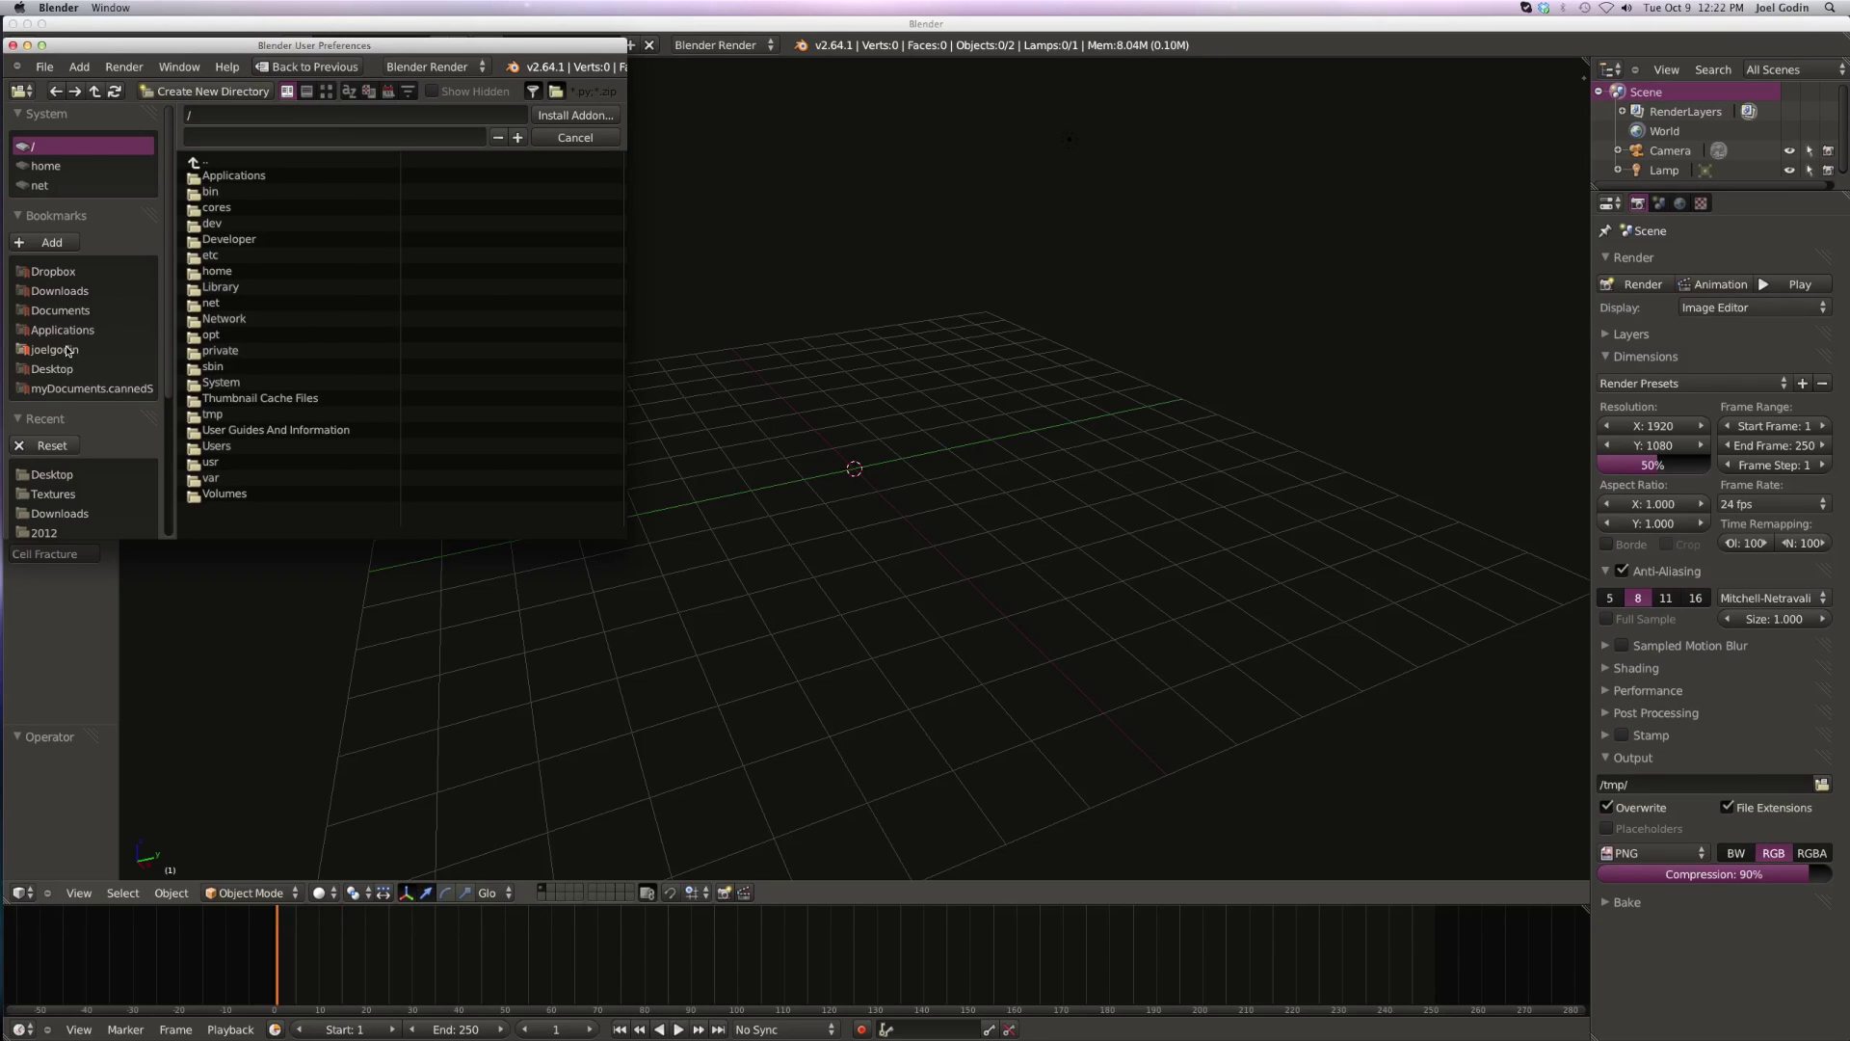
# - Install luxrender_addon.zip from /Applications/Blender/Lux_Blender-2.6_addon/
pyautogui.click(67, 351)
pyautogui.click(234, 193)
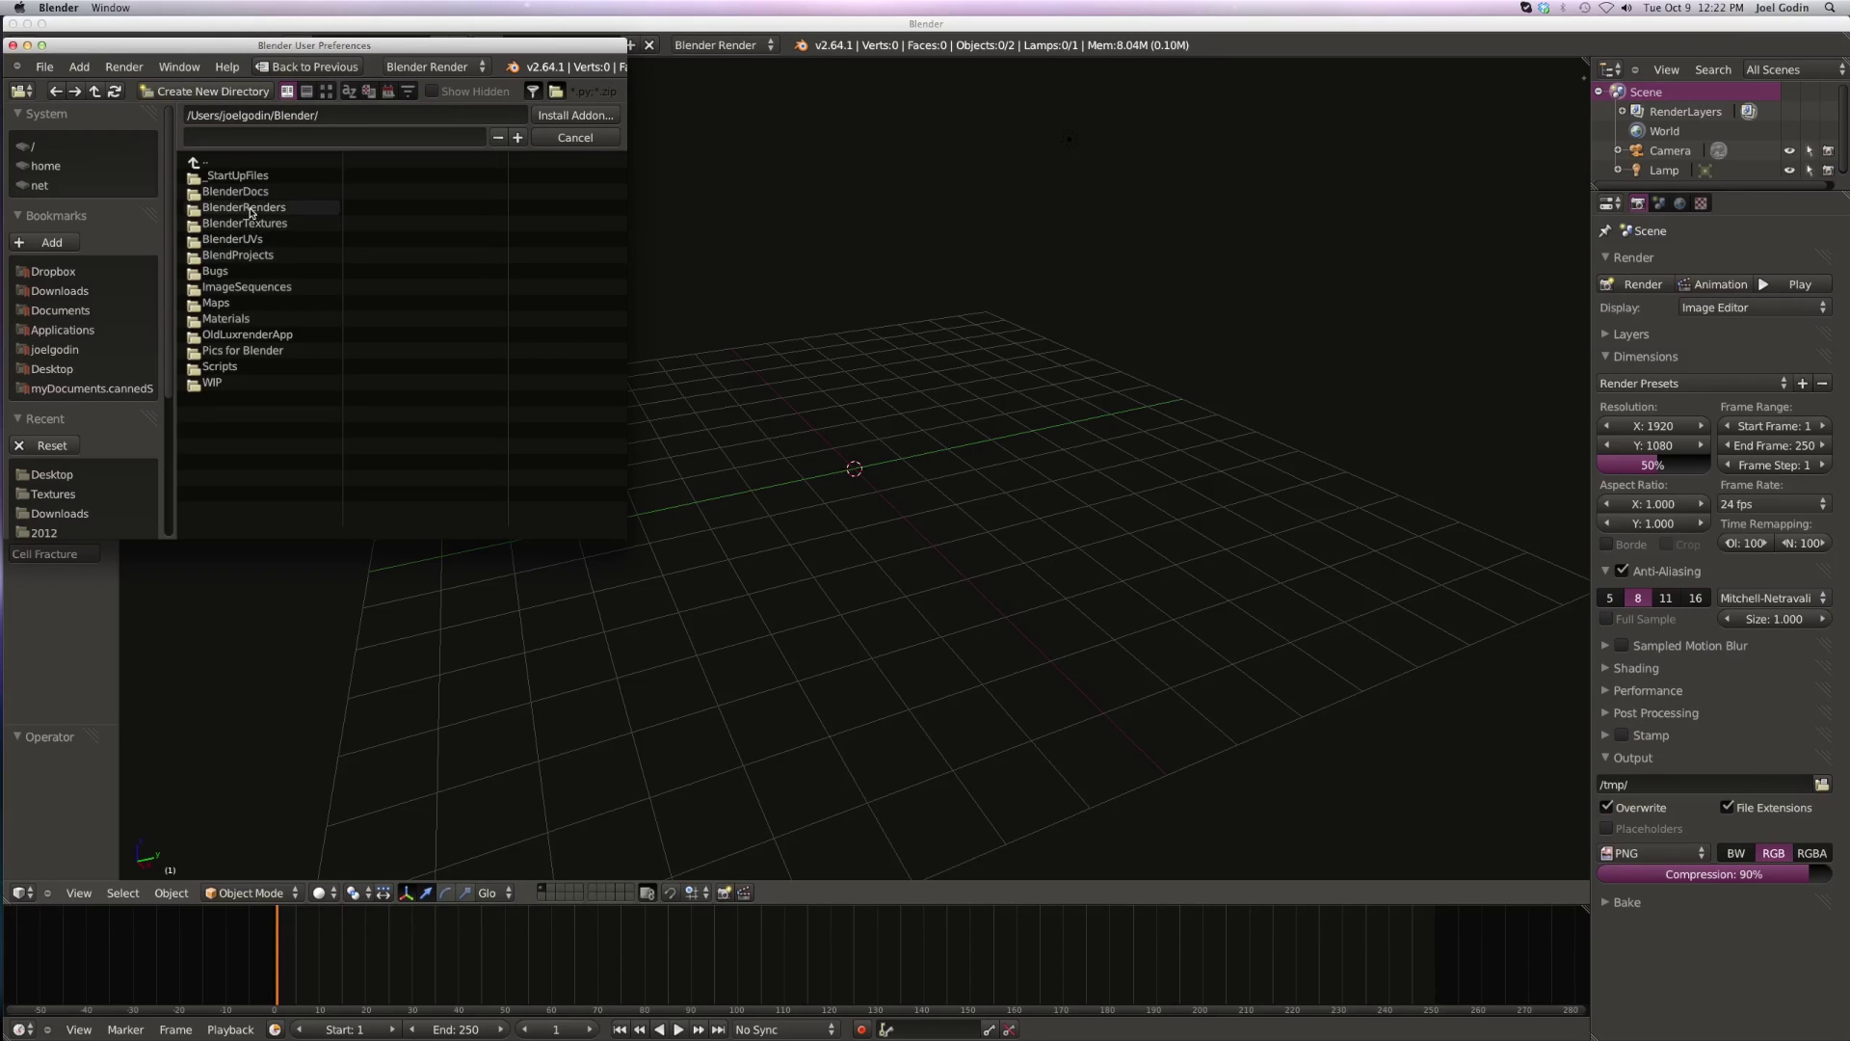
pyautogui.click(23, 329)
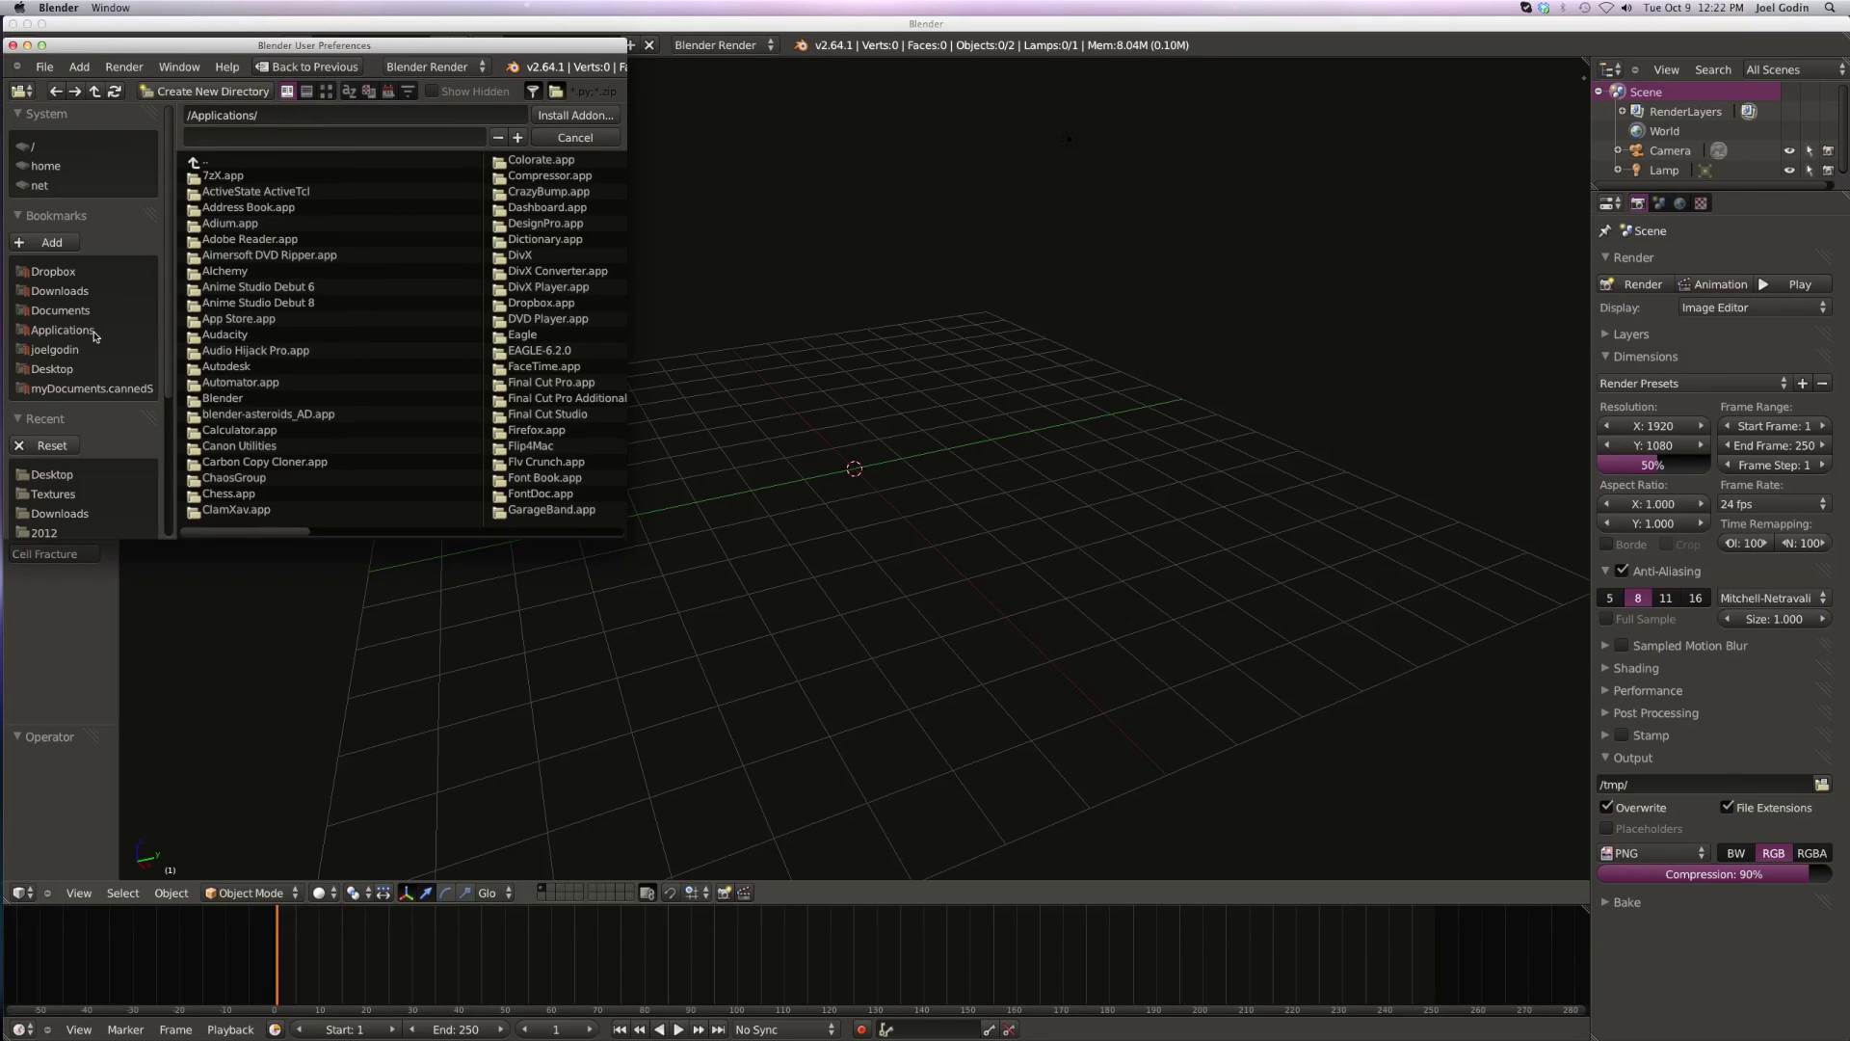
pyautogui.click(231, 401)
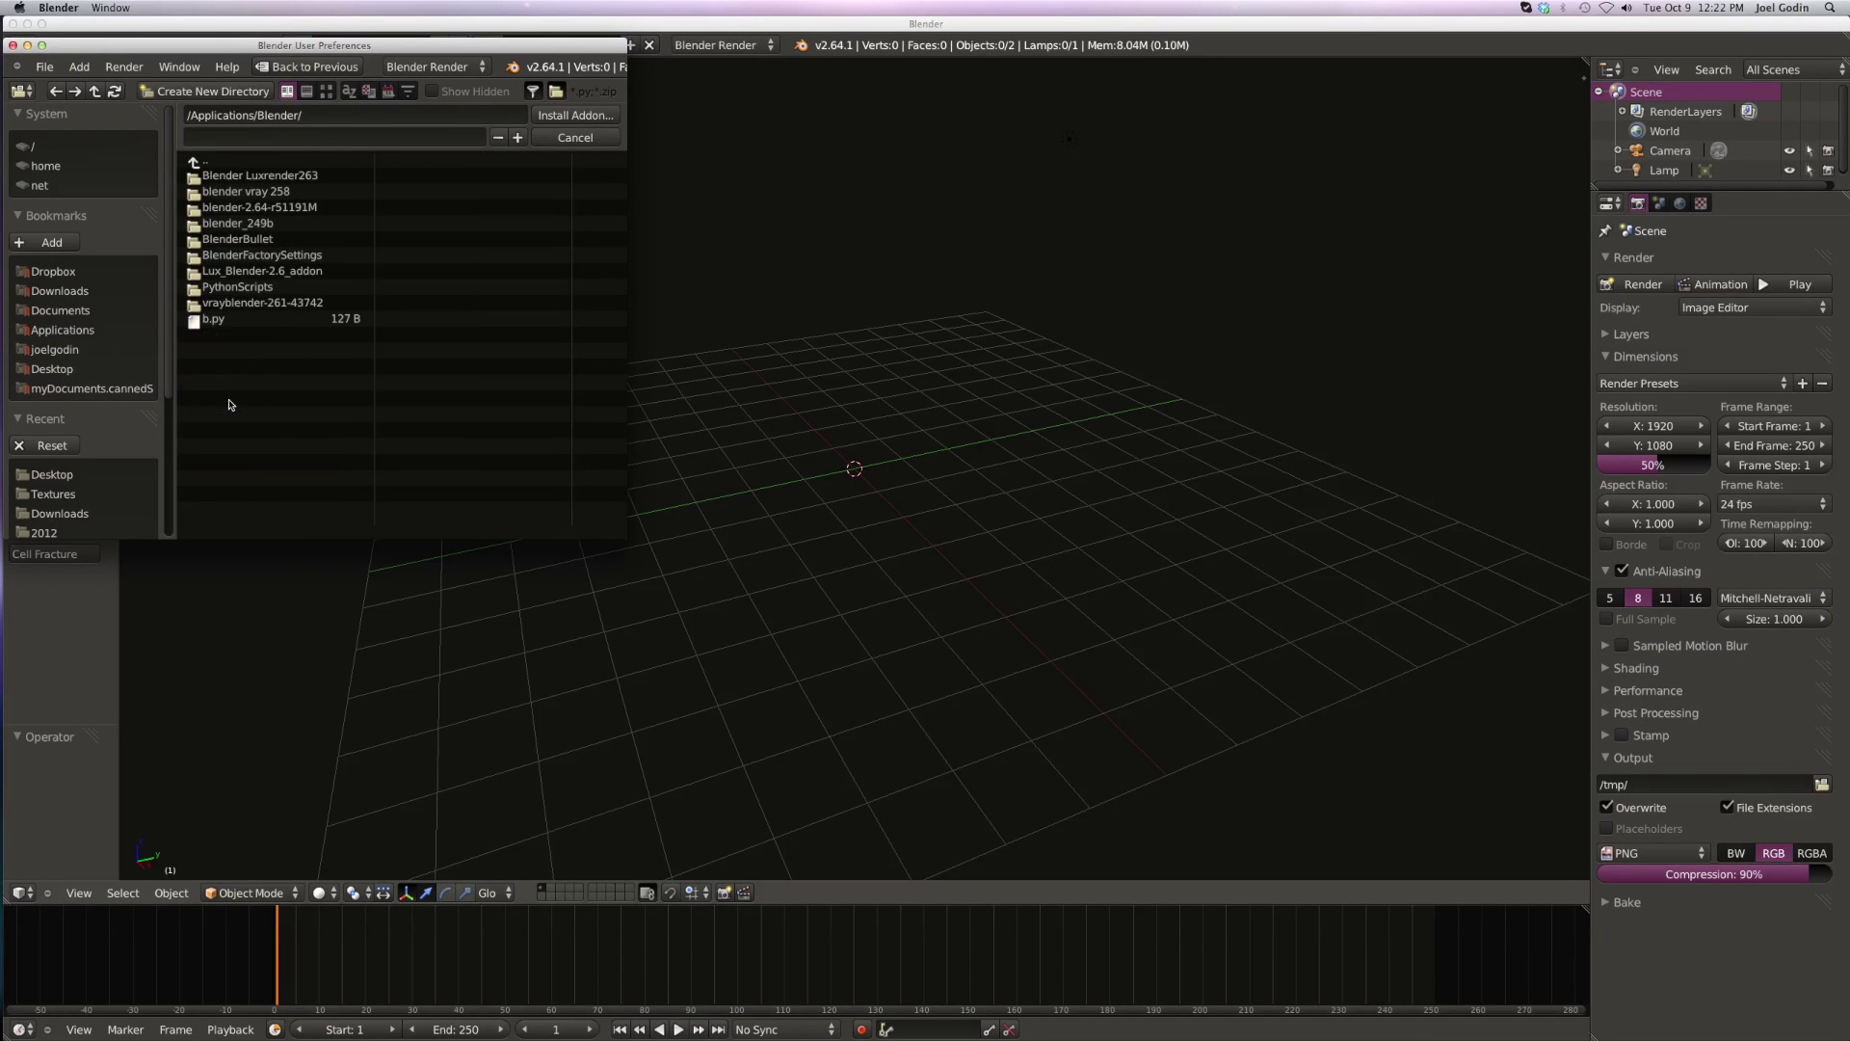
pyautogui.click(244, 271)
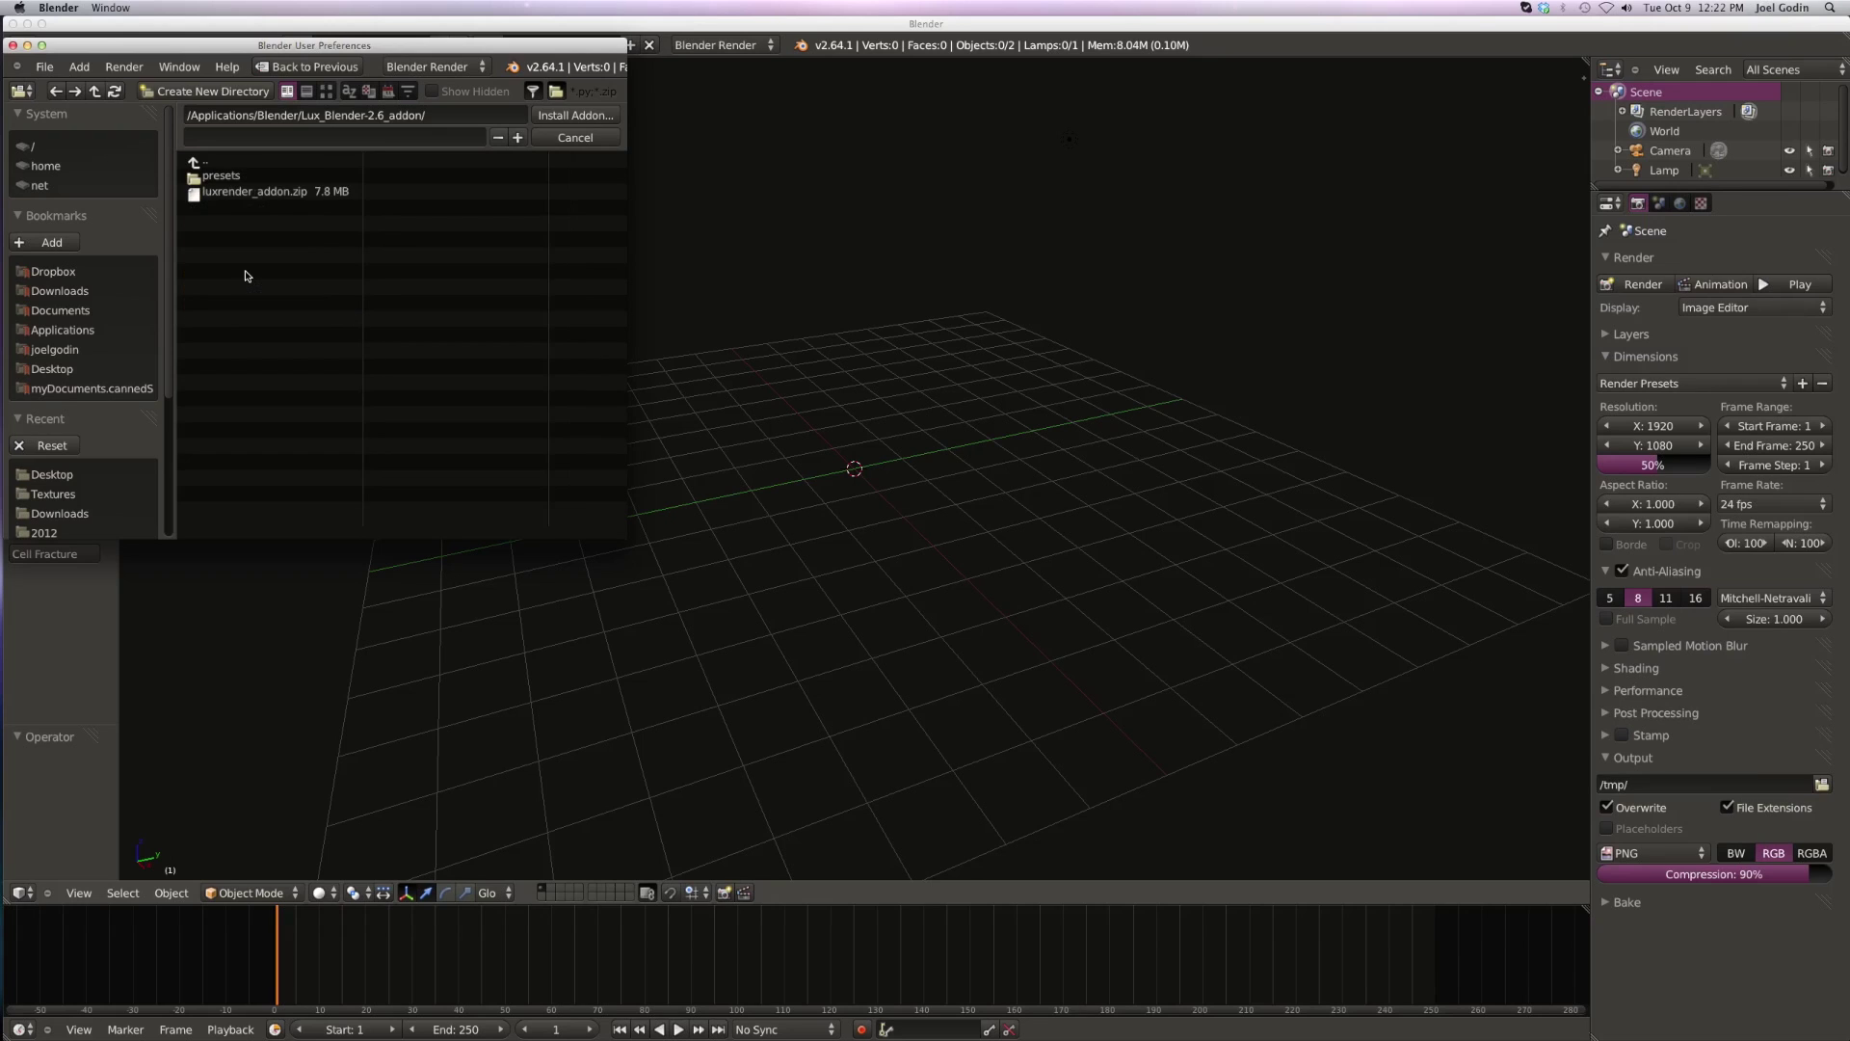
pyautogui.click(240, 193)
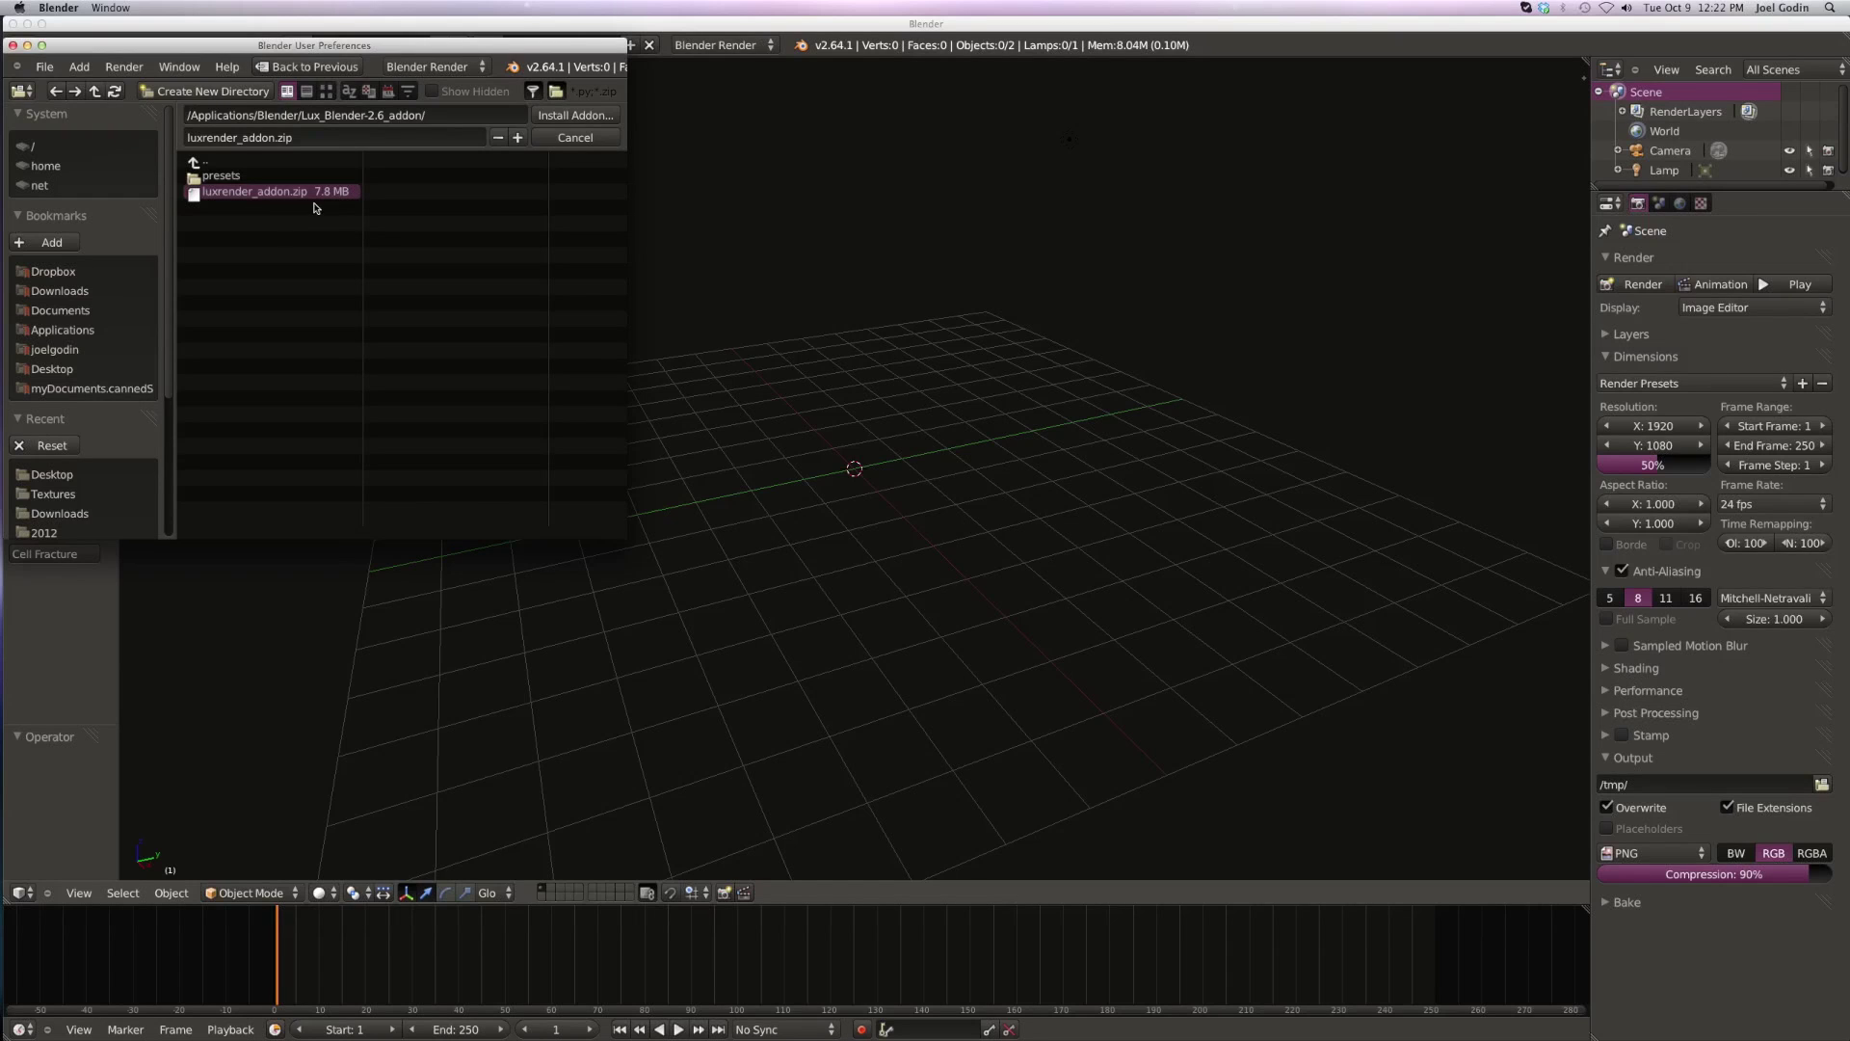
pyautogui.click(566, 118)
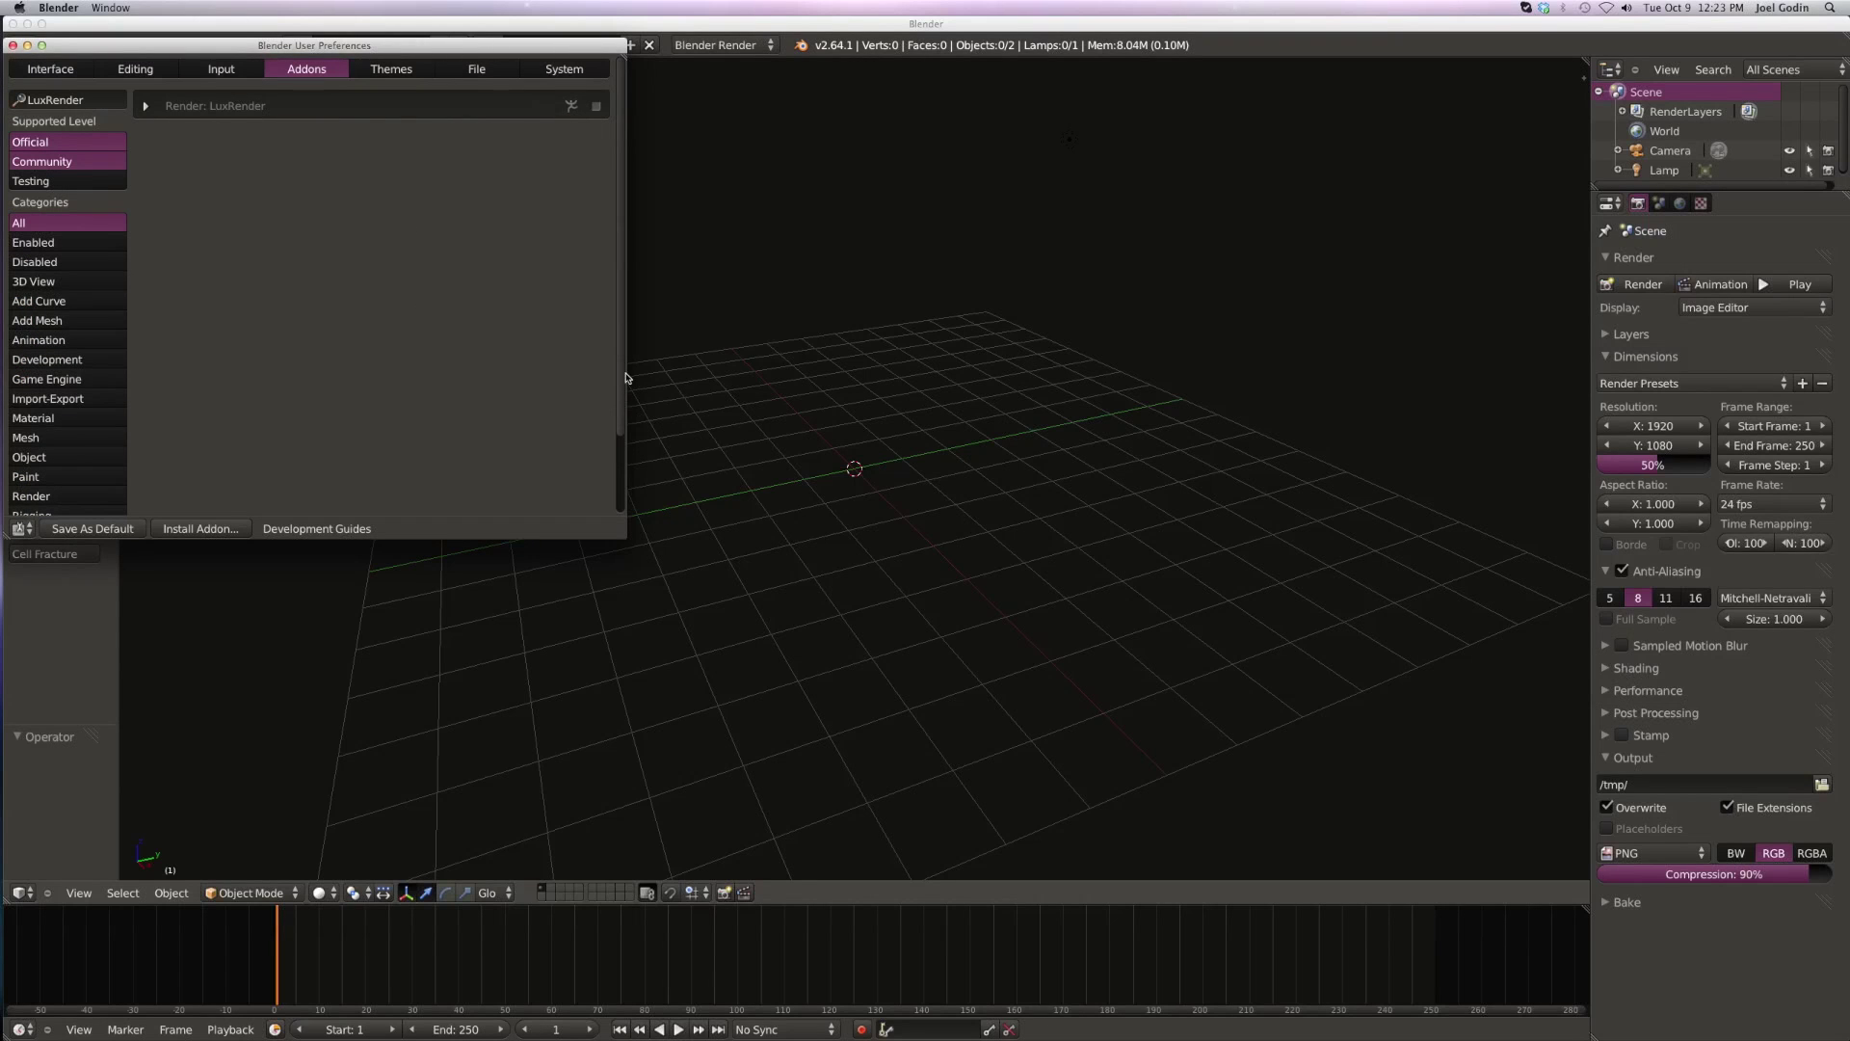
# - Enable the Render: LuxRender add-on, check its details, and close User Preferences
pyautogui.click(596, 107)
pyautogui.click(146, 107)
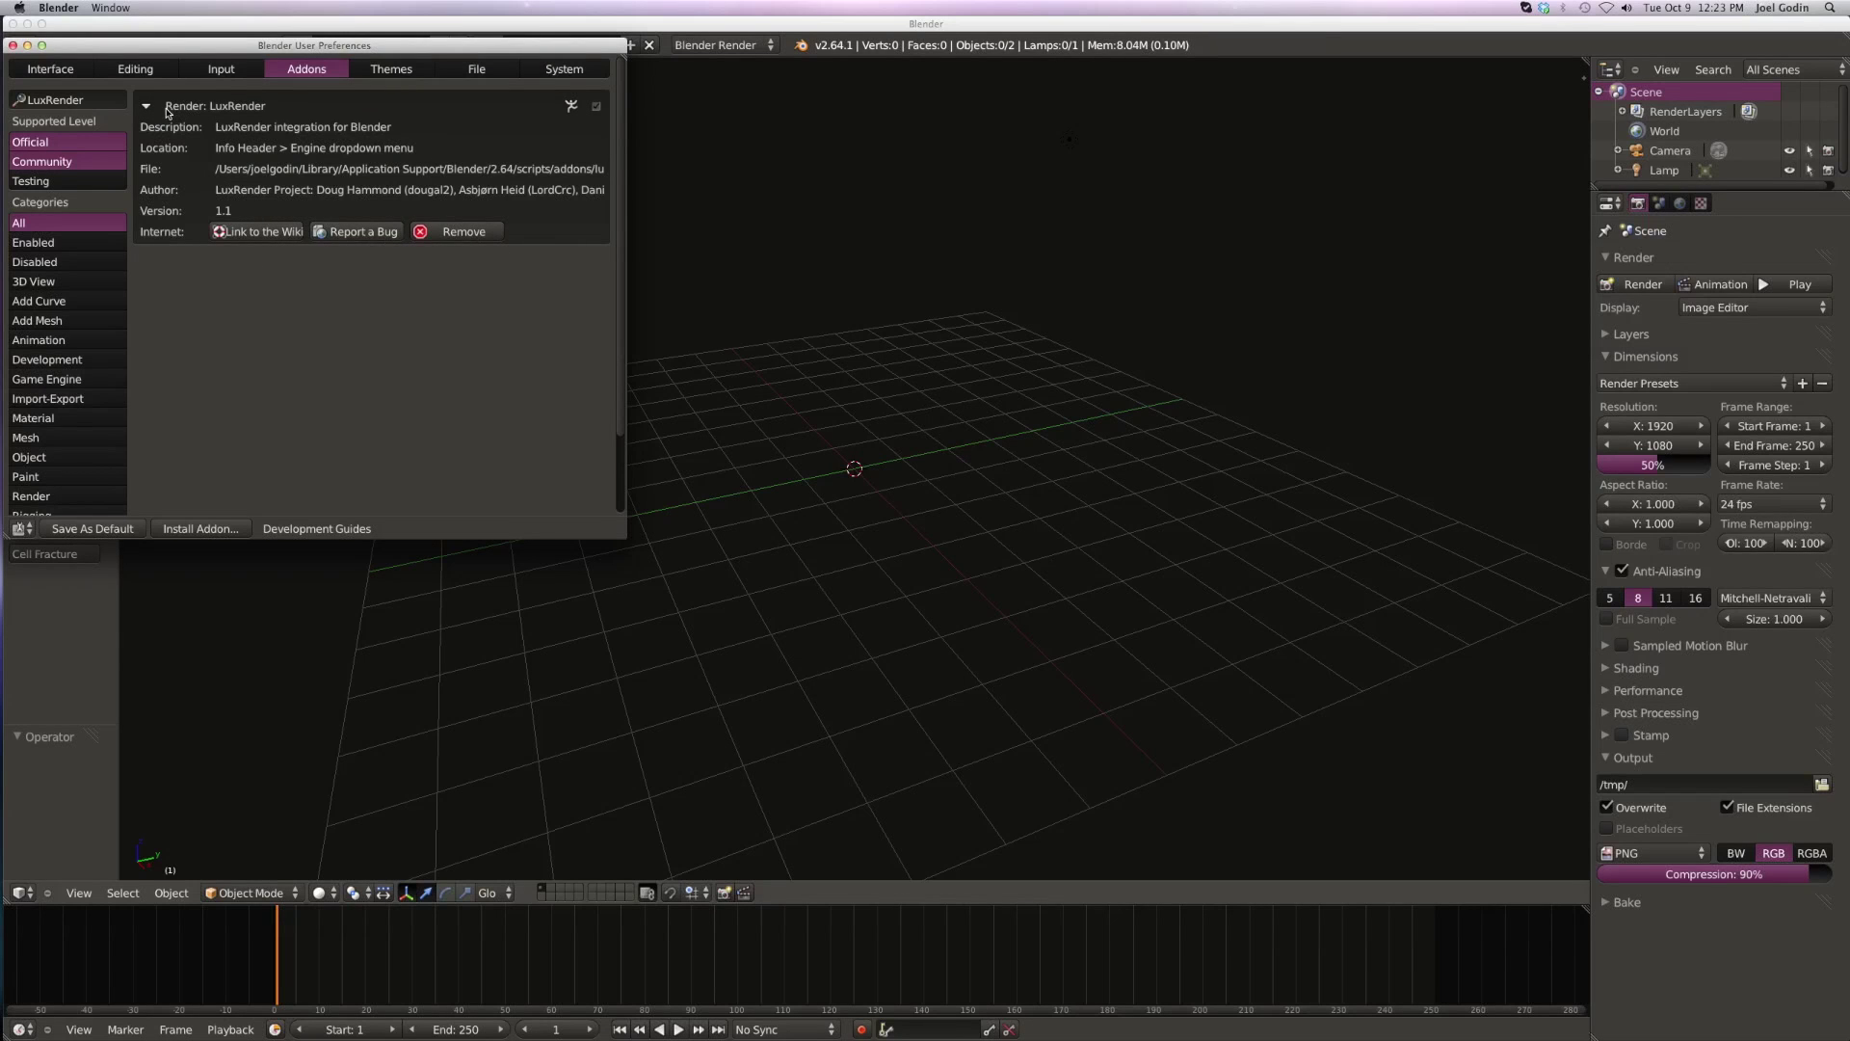
pyautogui.click(149, 107)
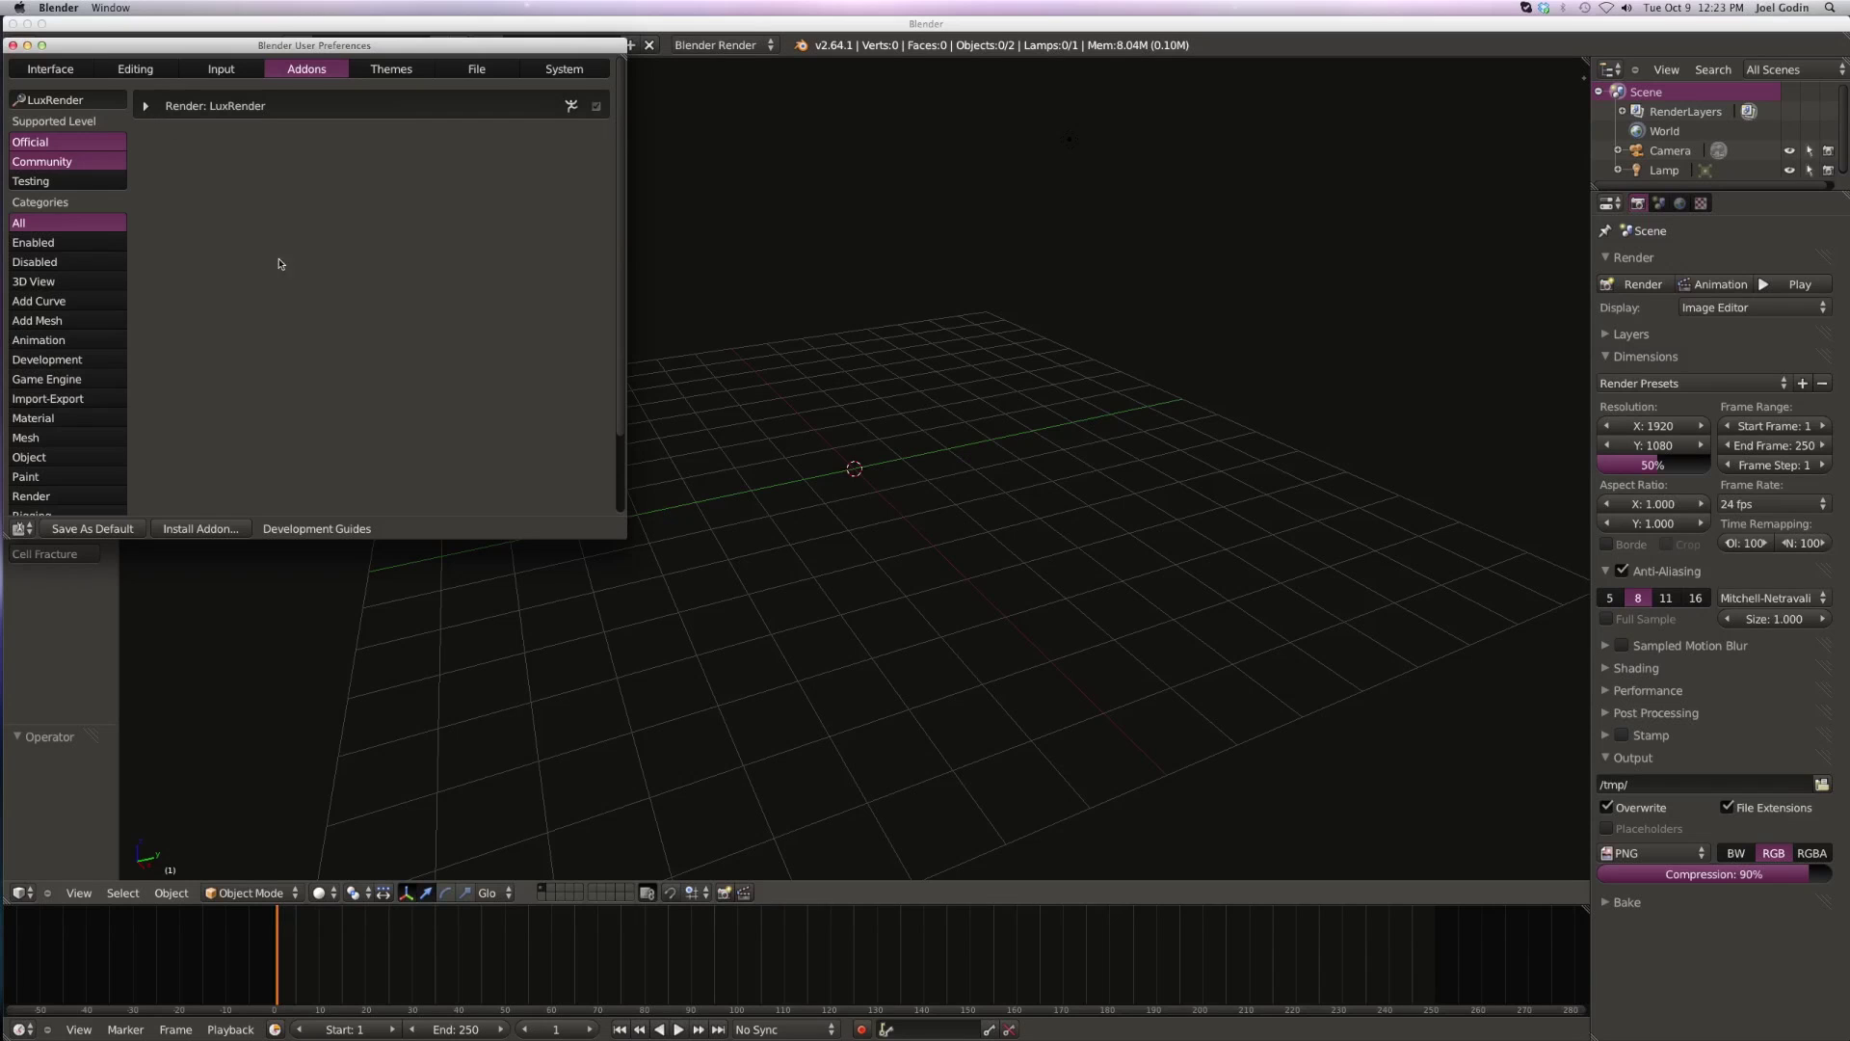
pyautogui.click(78, 529)
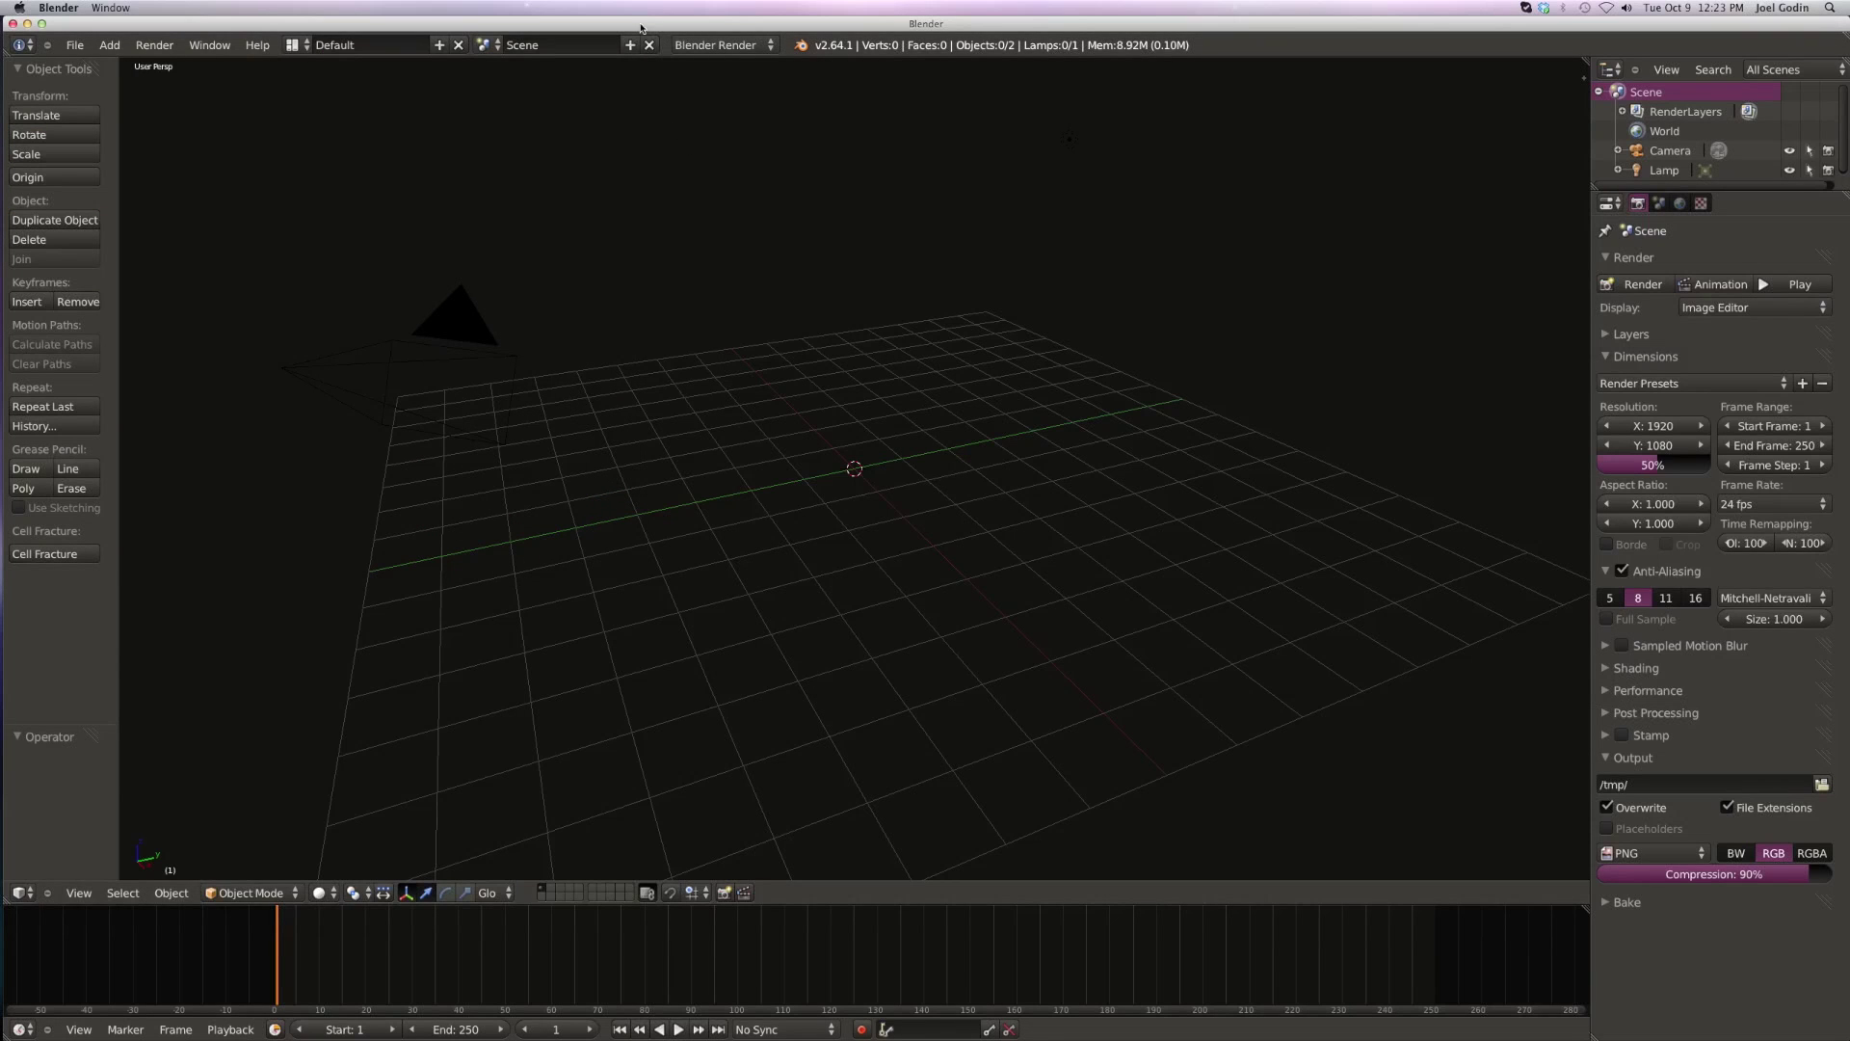
pyautogui.press('super+ctrl+Escape')
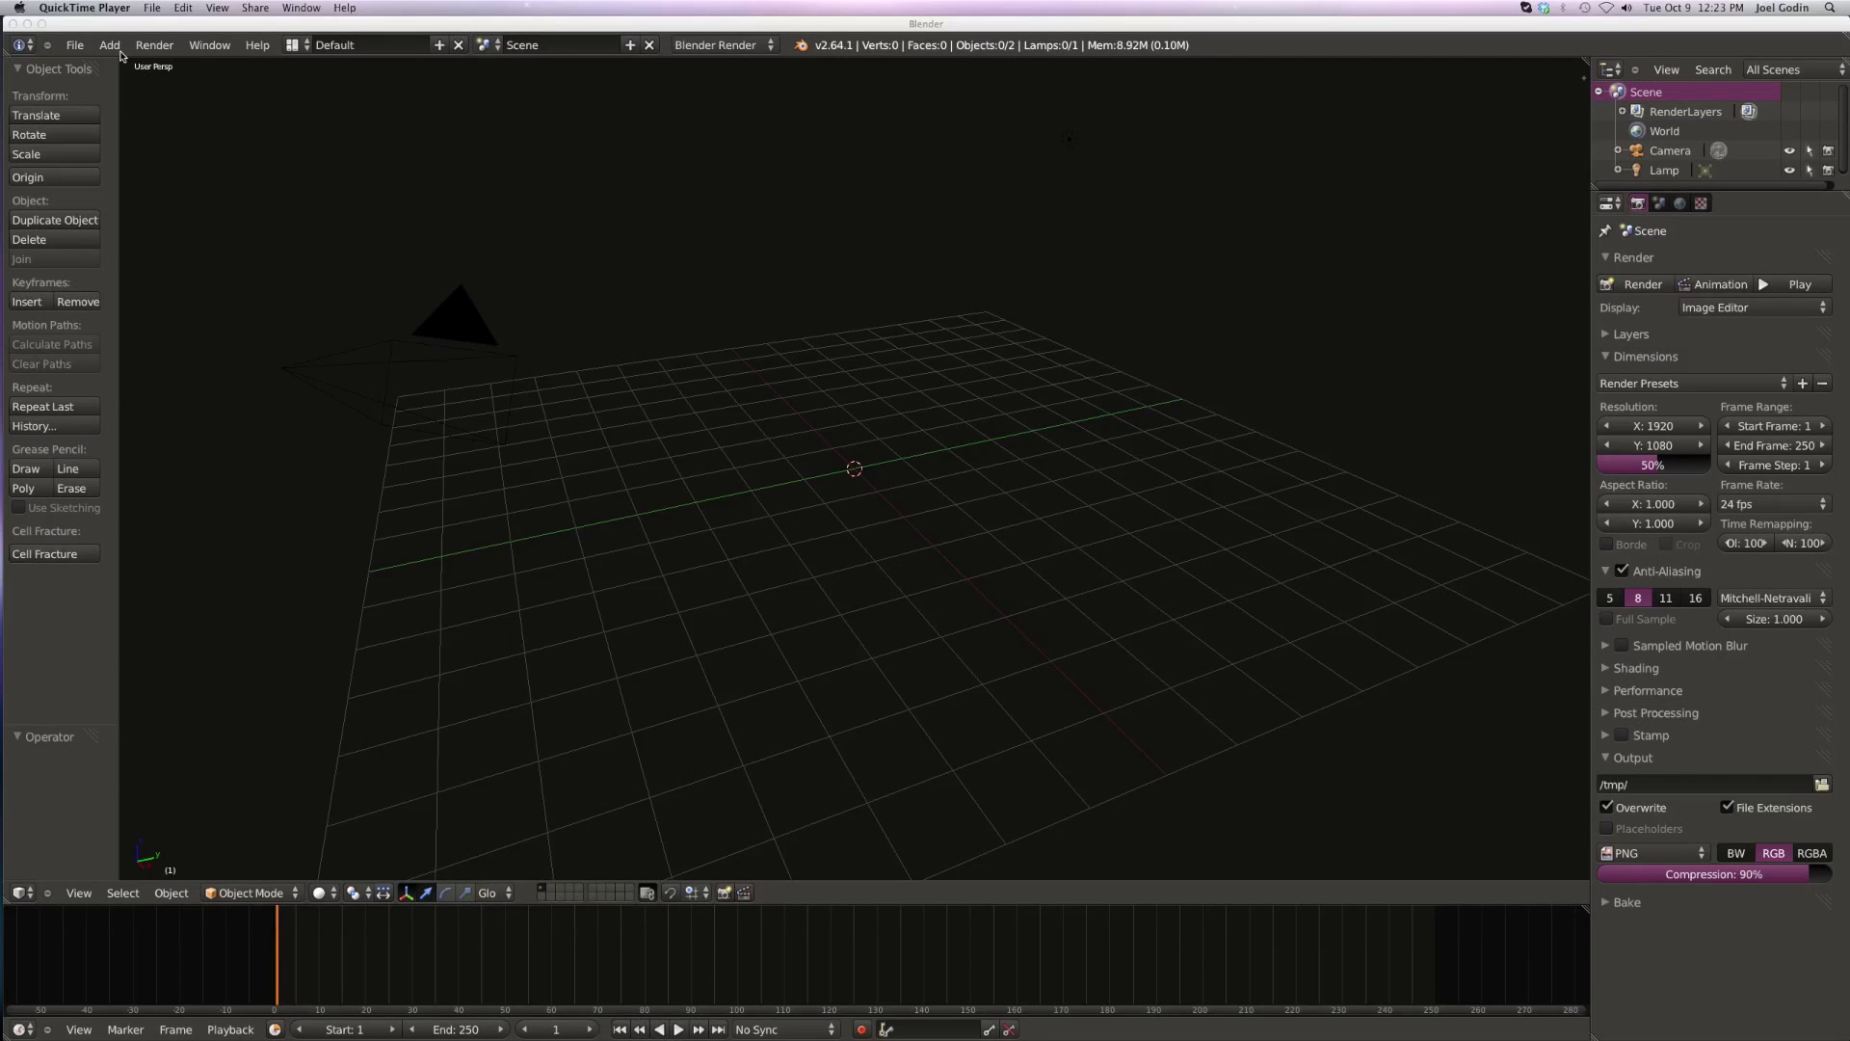
# - Minimize Blender and browse to the presets folder inside Lux_Blender-2.6_addon
pyautogui.click(27, 23)
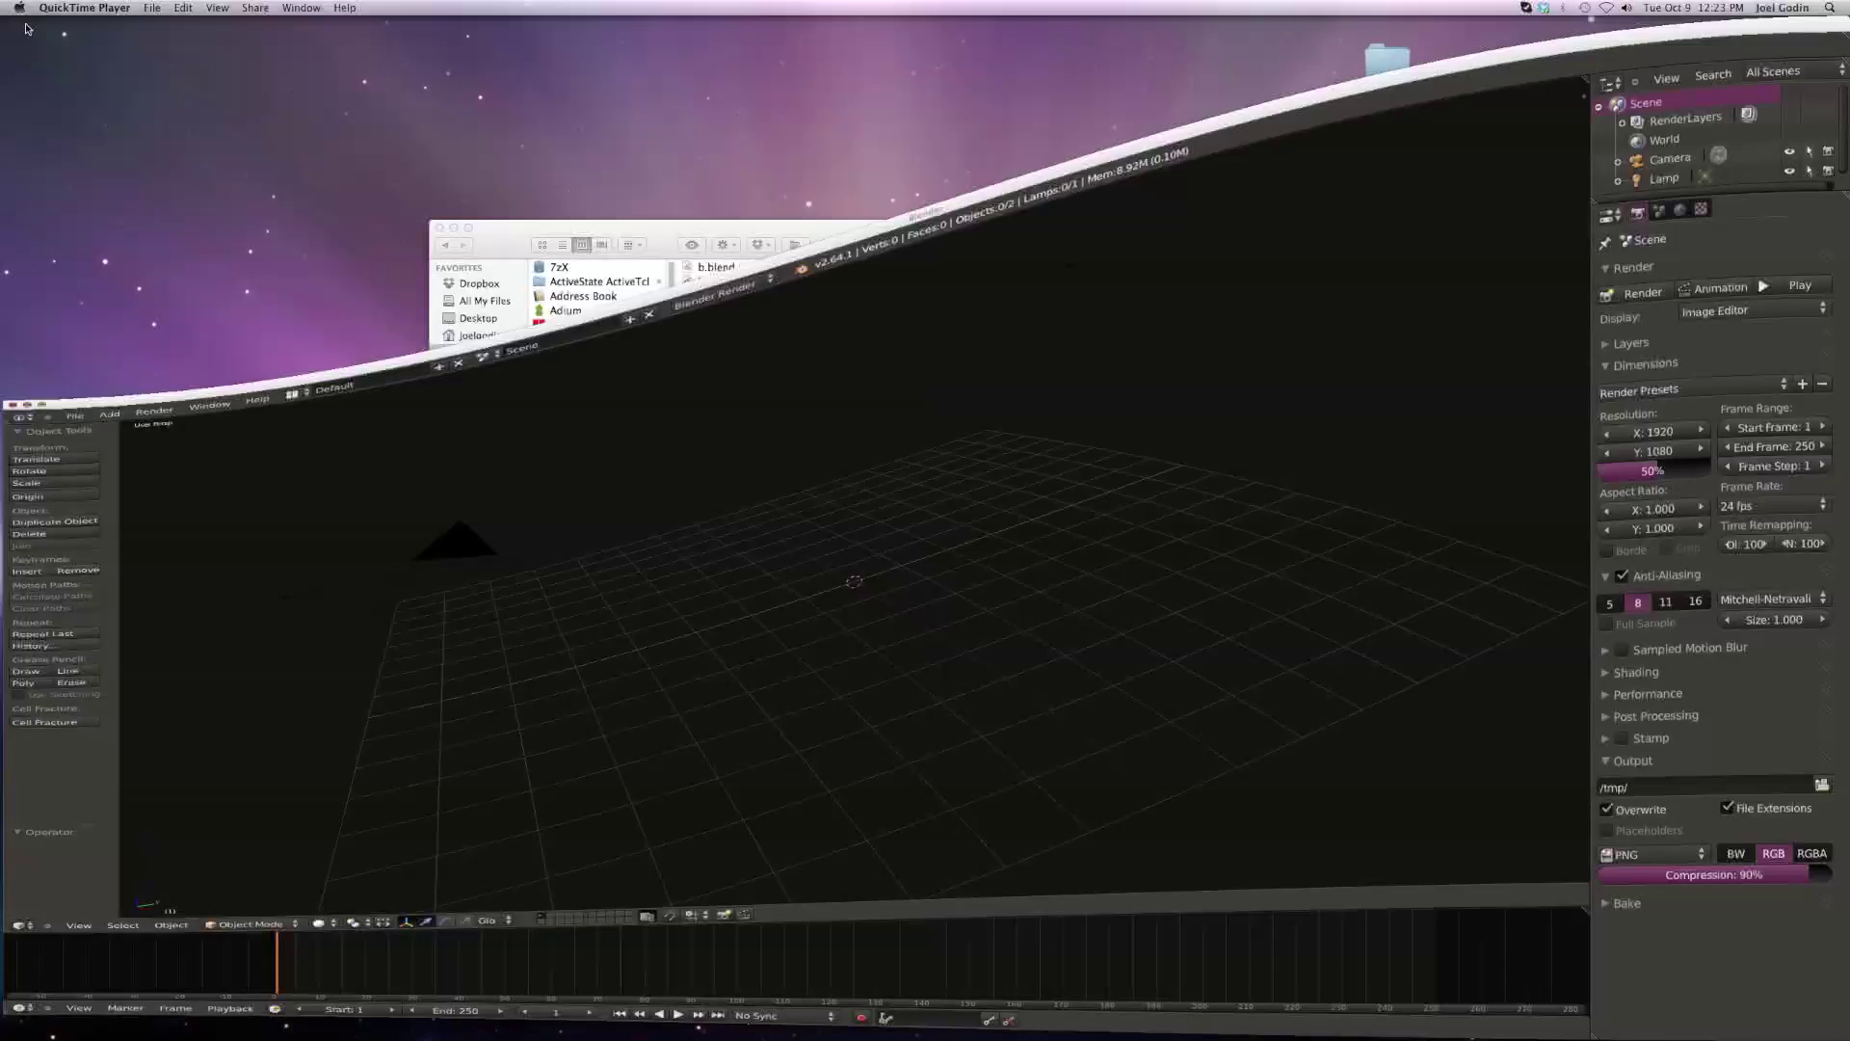
pyautogui.moveTo(503, 227); pyautogui.dragTo(291, 457)
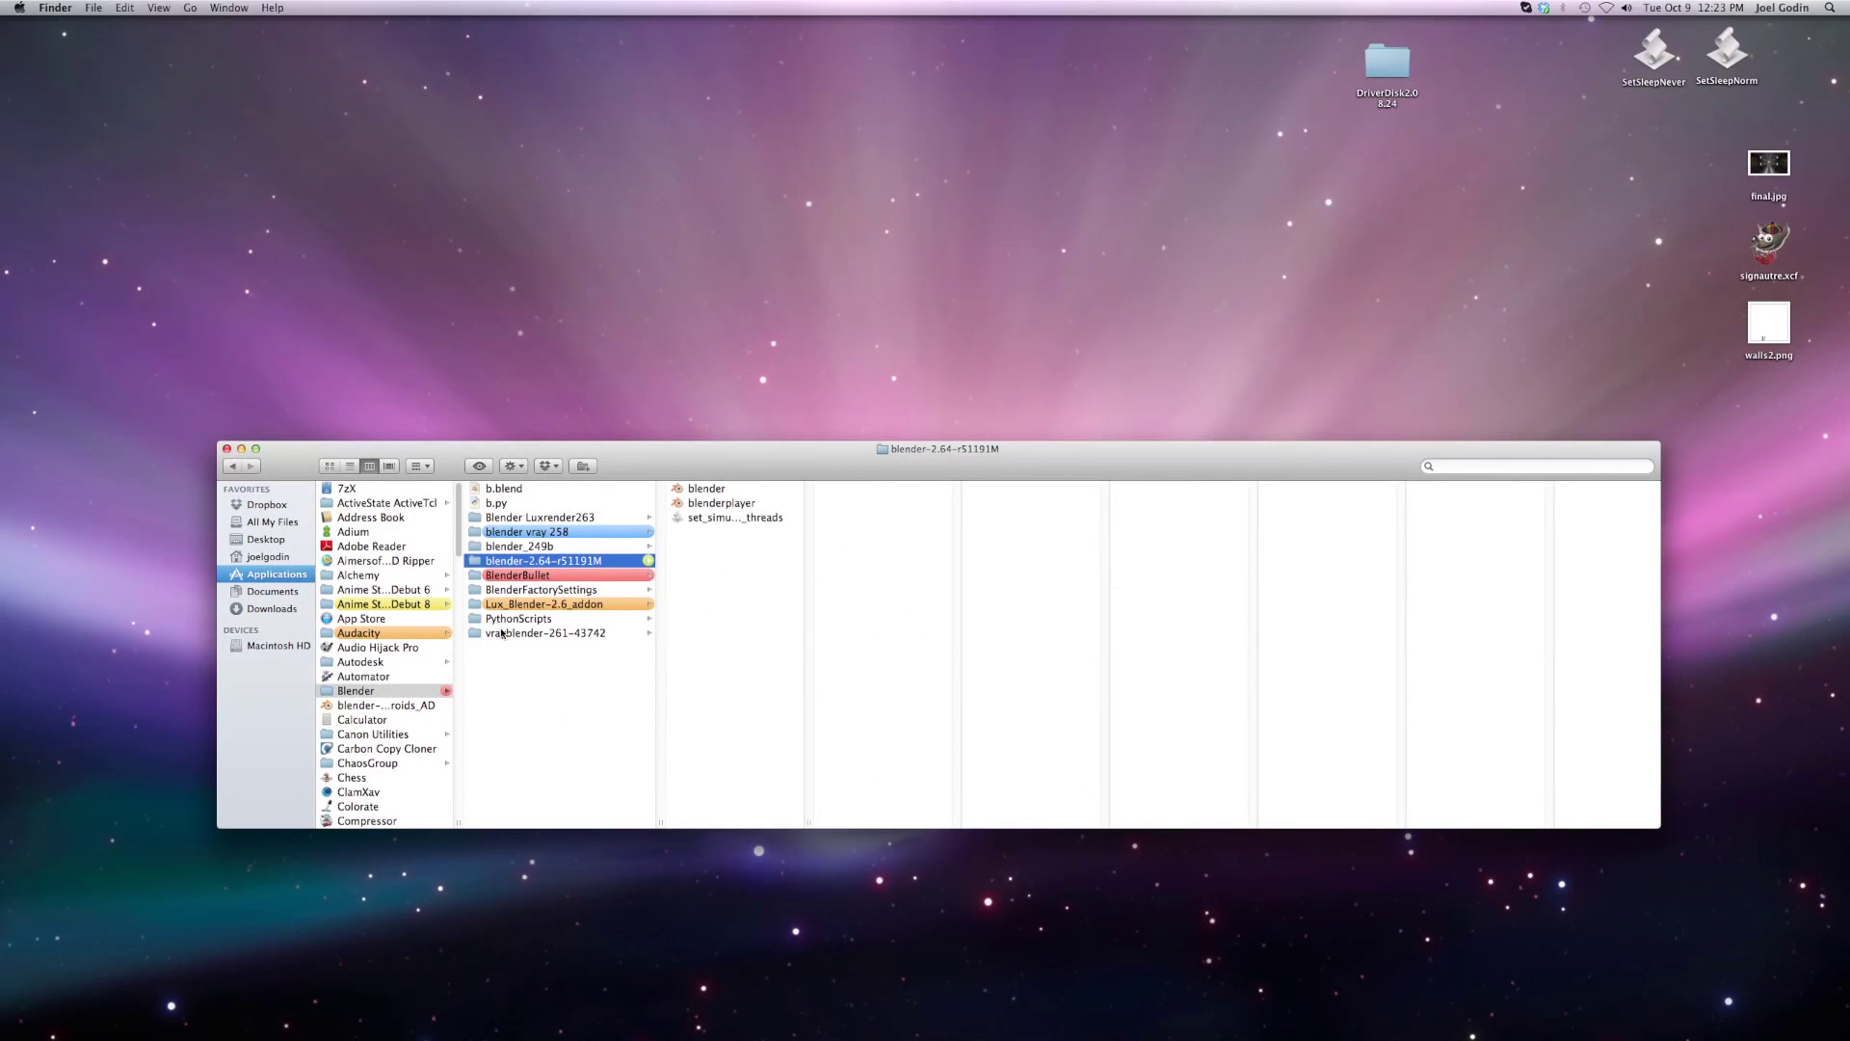
pyautogui.click(529, 604)
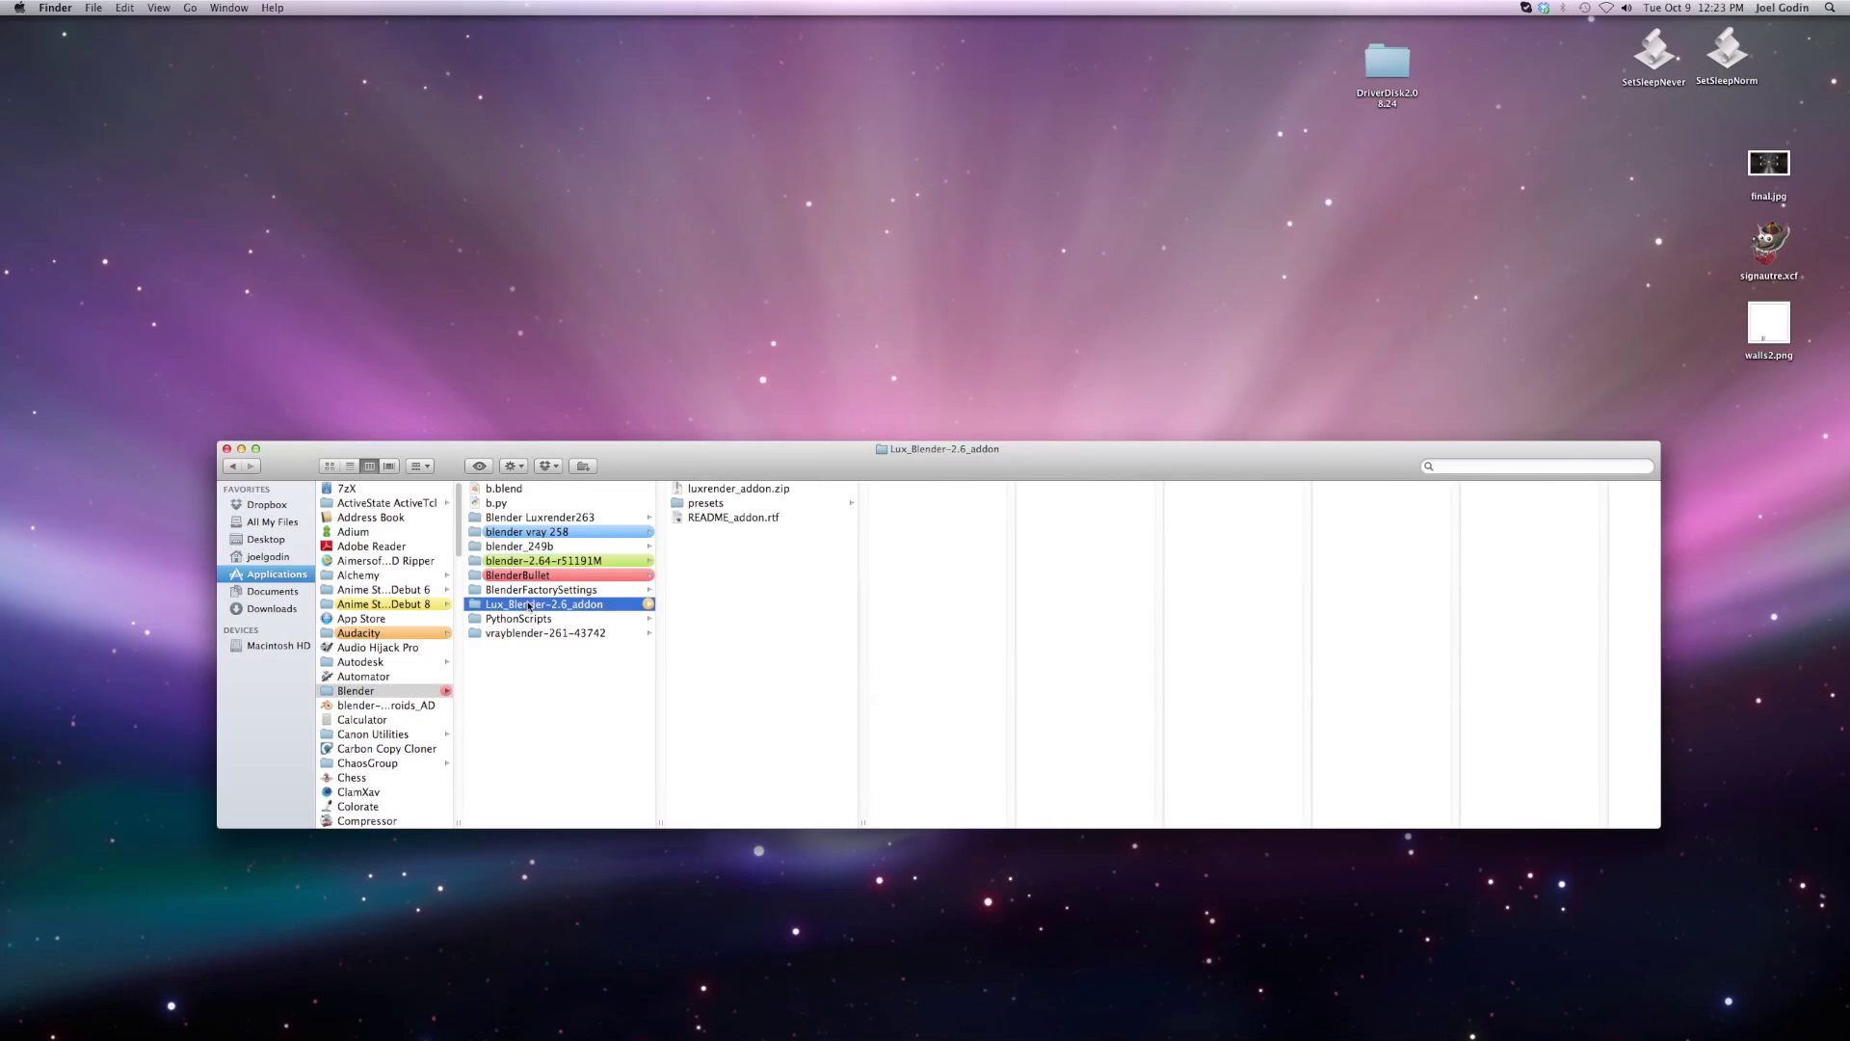
pyautogui.click(568, 657)
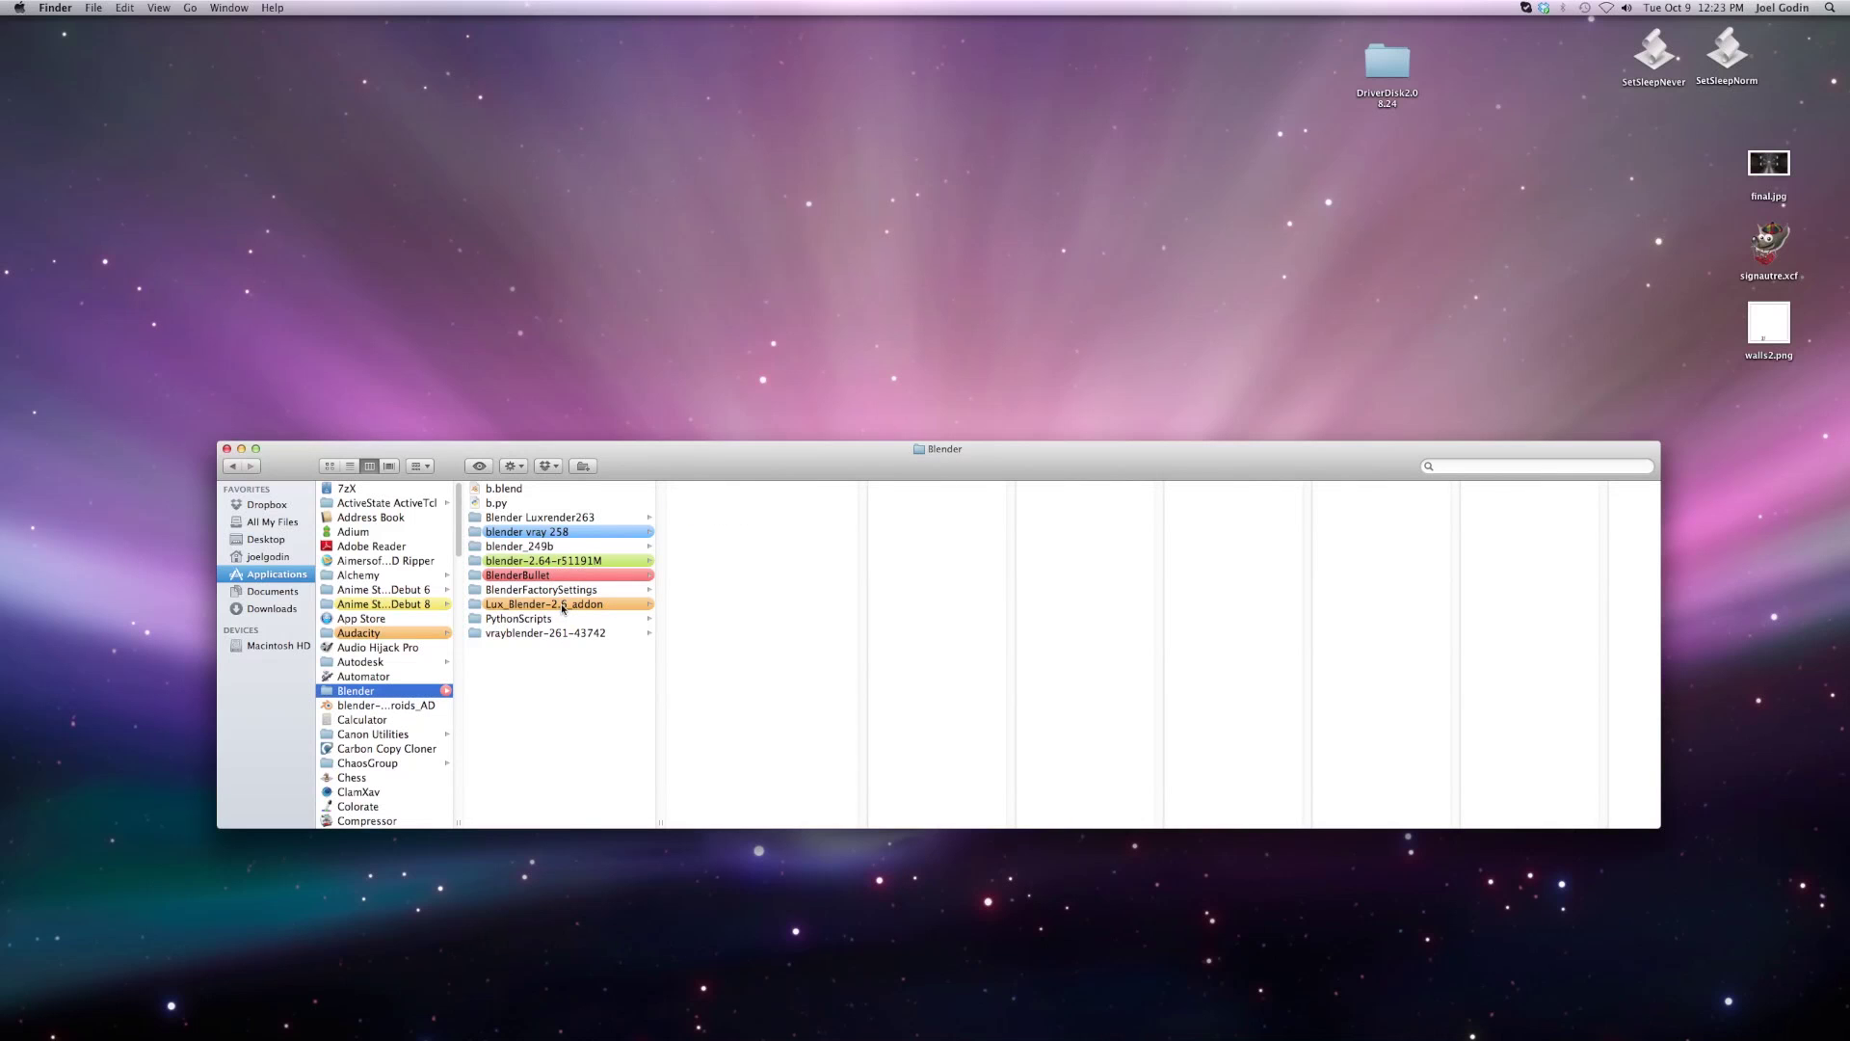
pyautogui.click(563, 606)
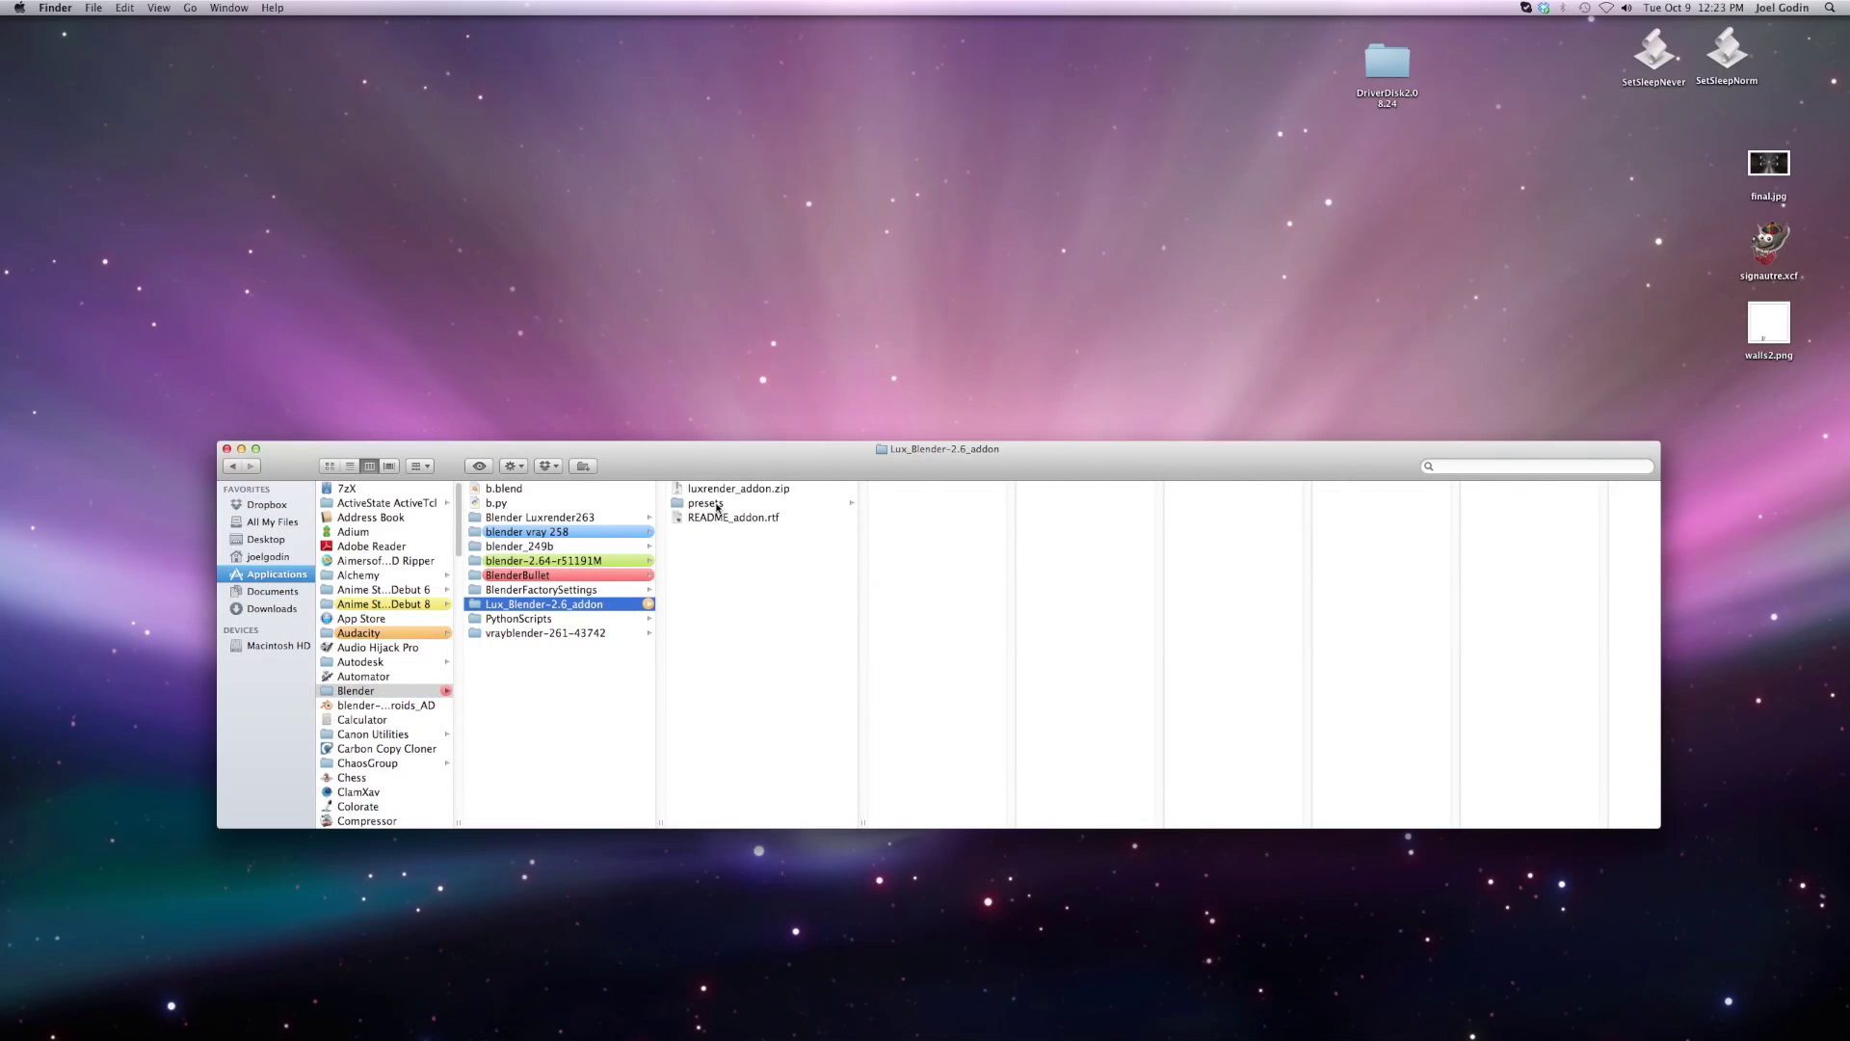
pyautogui.click(717, 505)
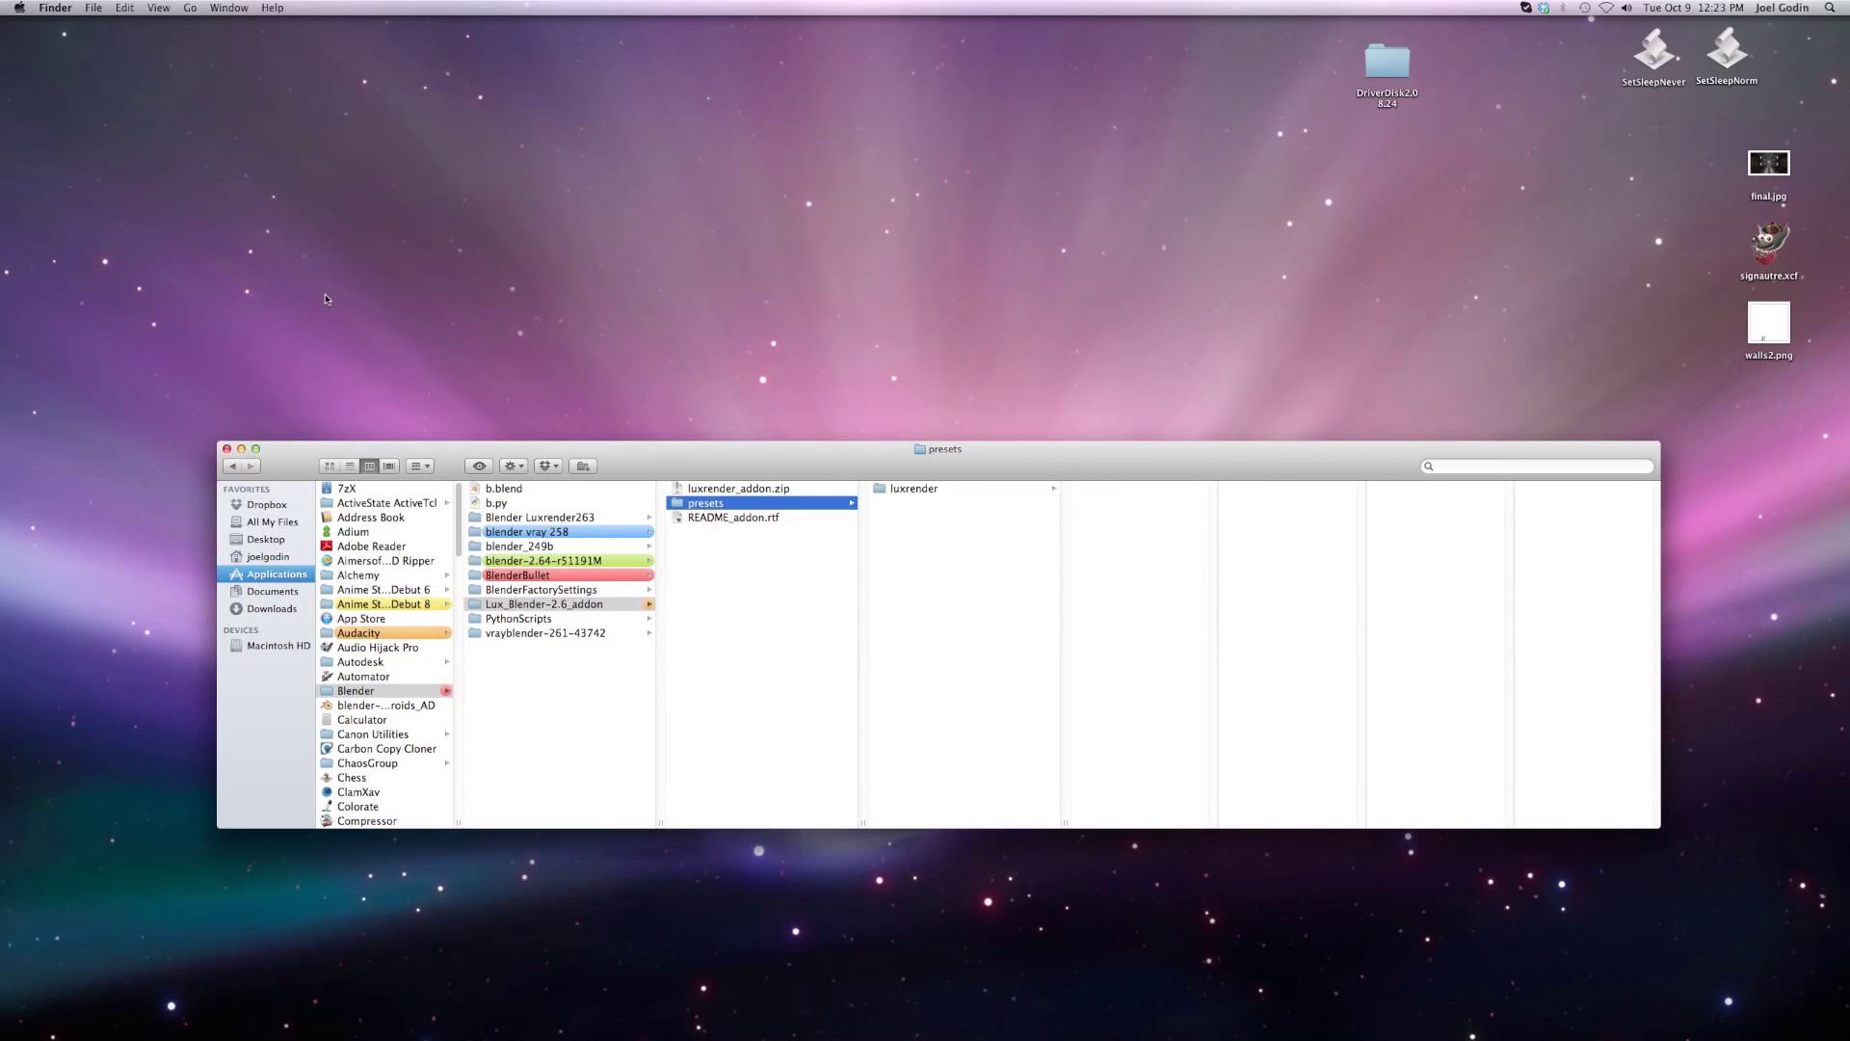
# - Copy the luxrender folder into Blender.app's Contents/MacOS/2.64/scripts/presets folder
pyautogui.click(96, 10)
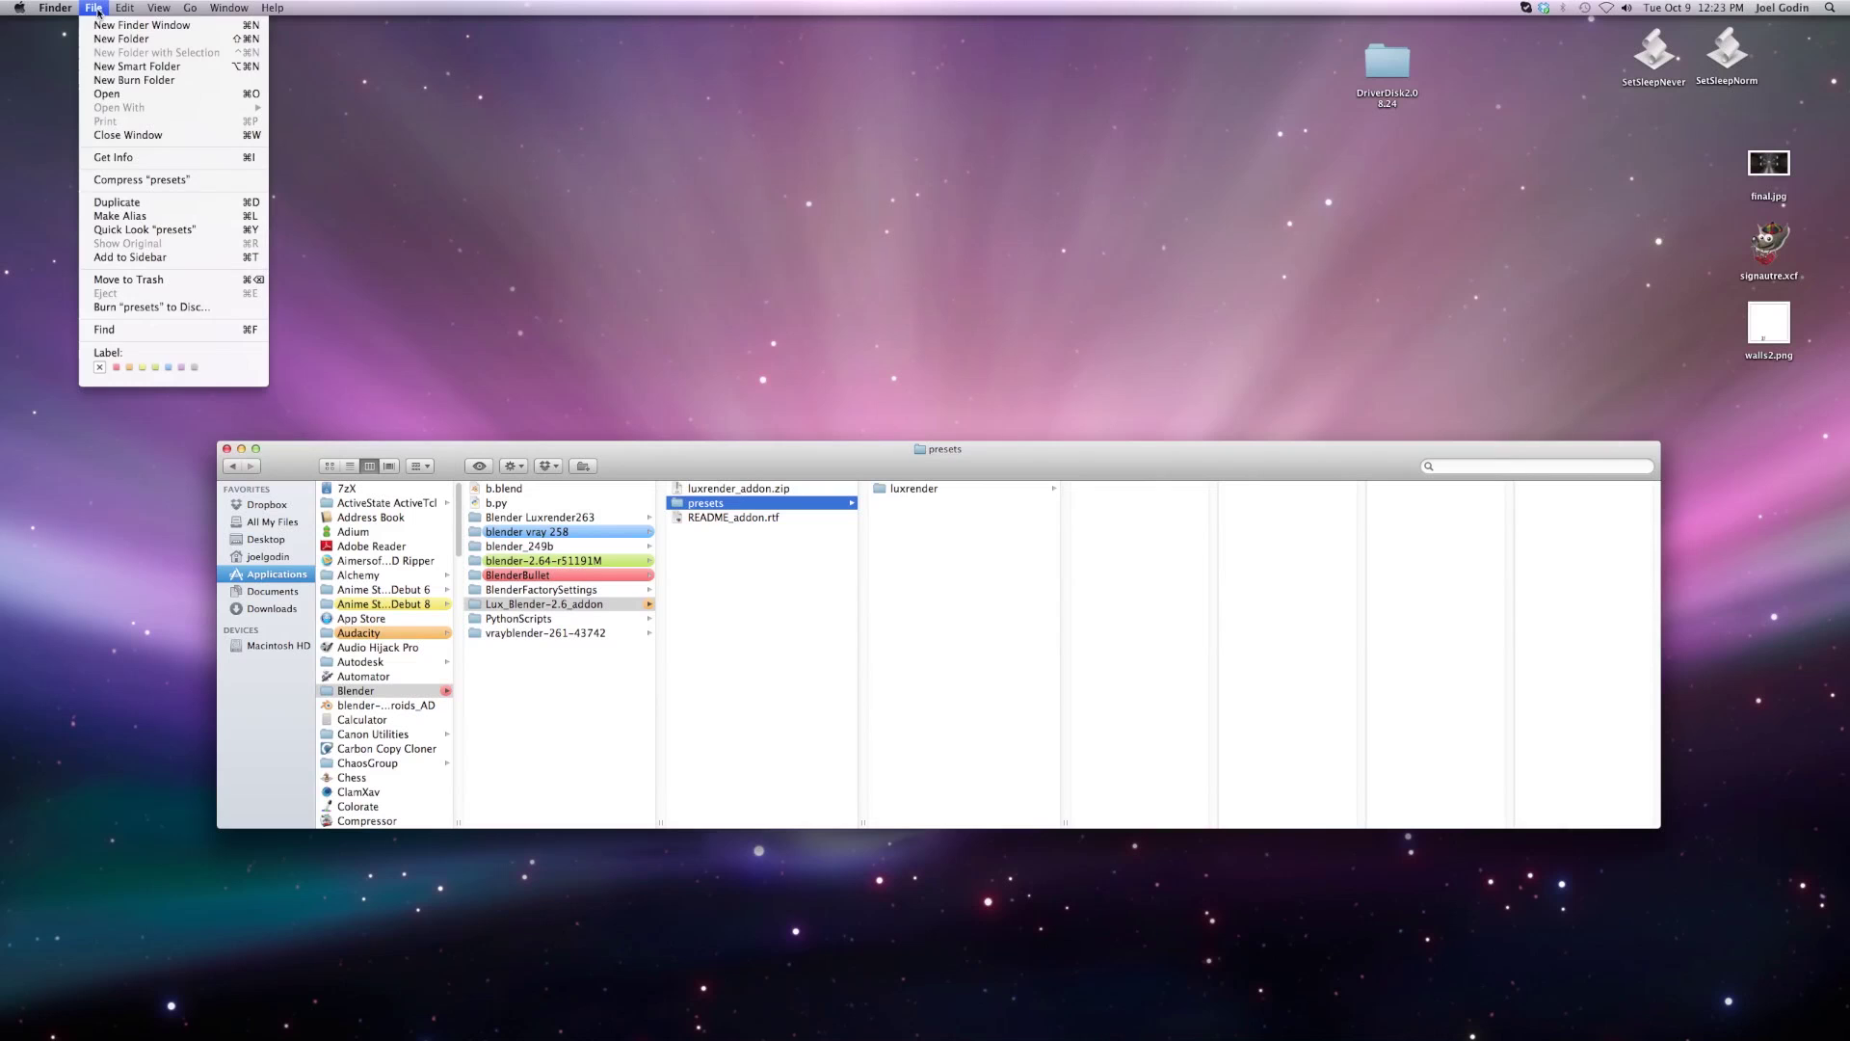
pyautogui.click(101, 26)
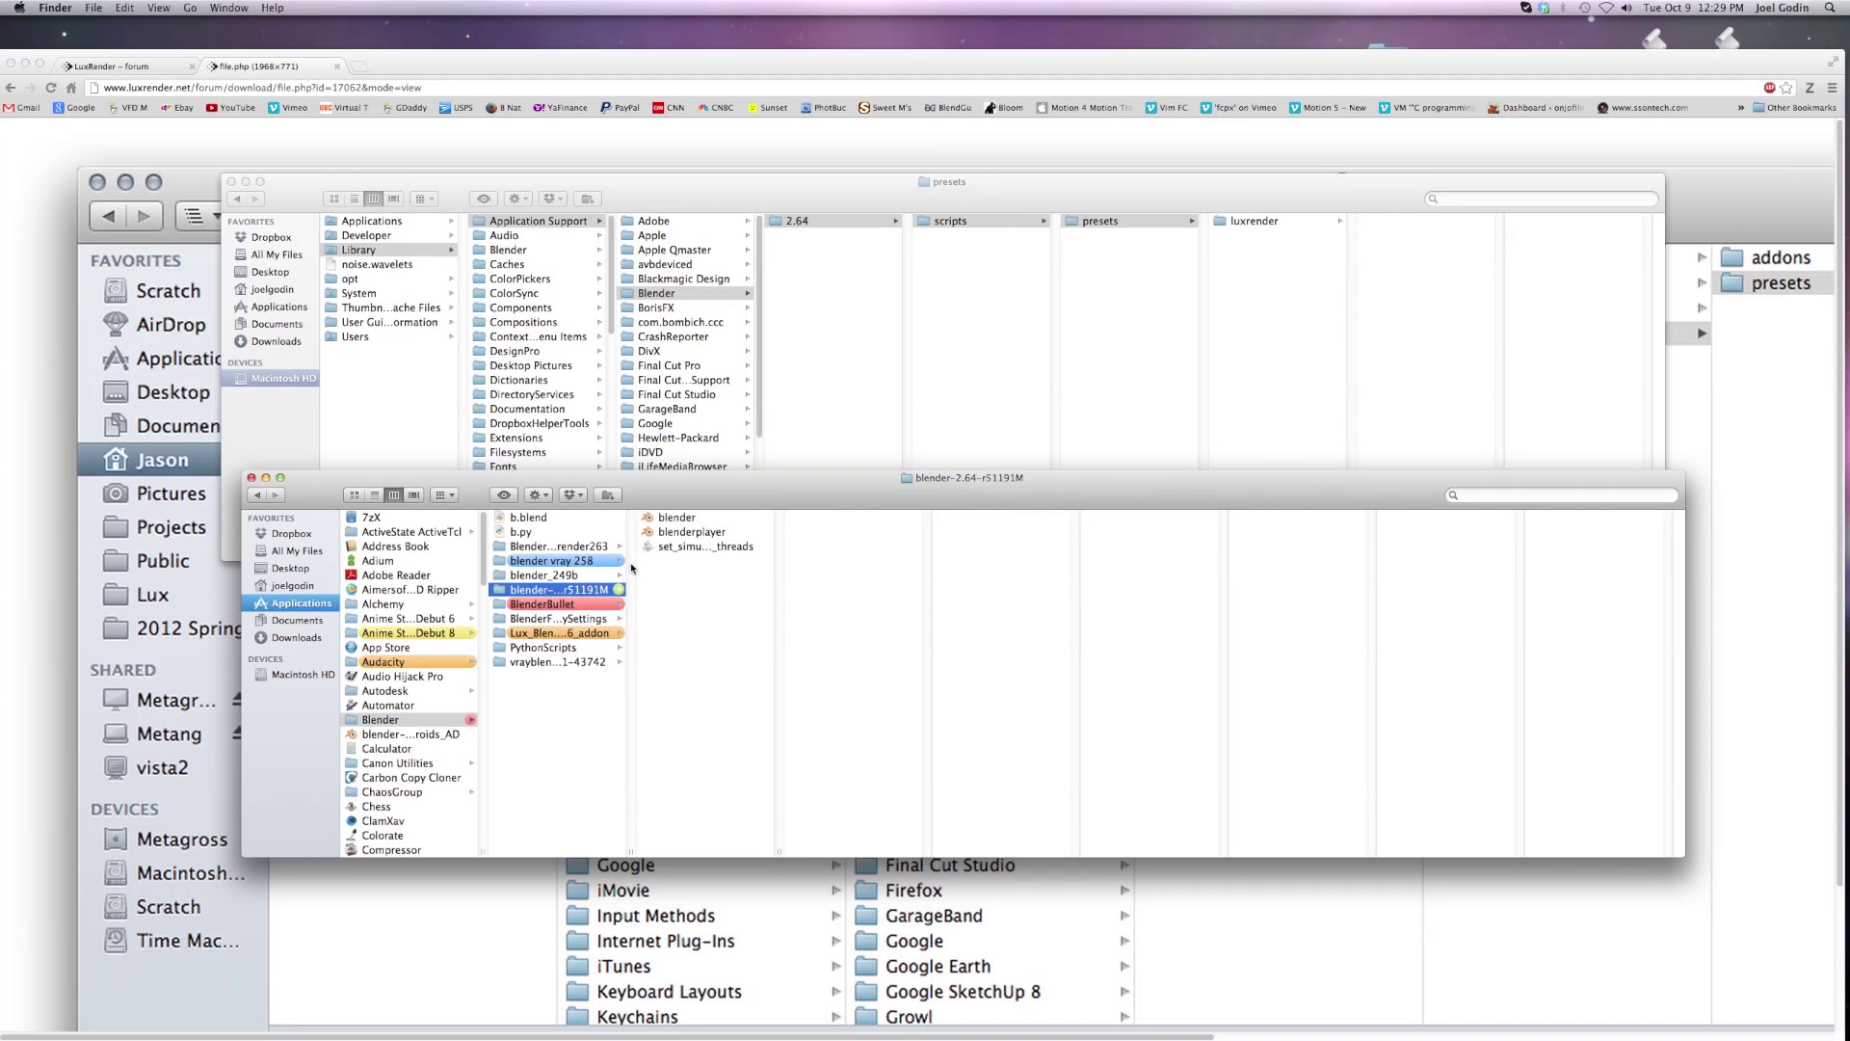
pyautogui.rightClick(683, 524)
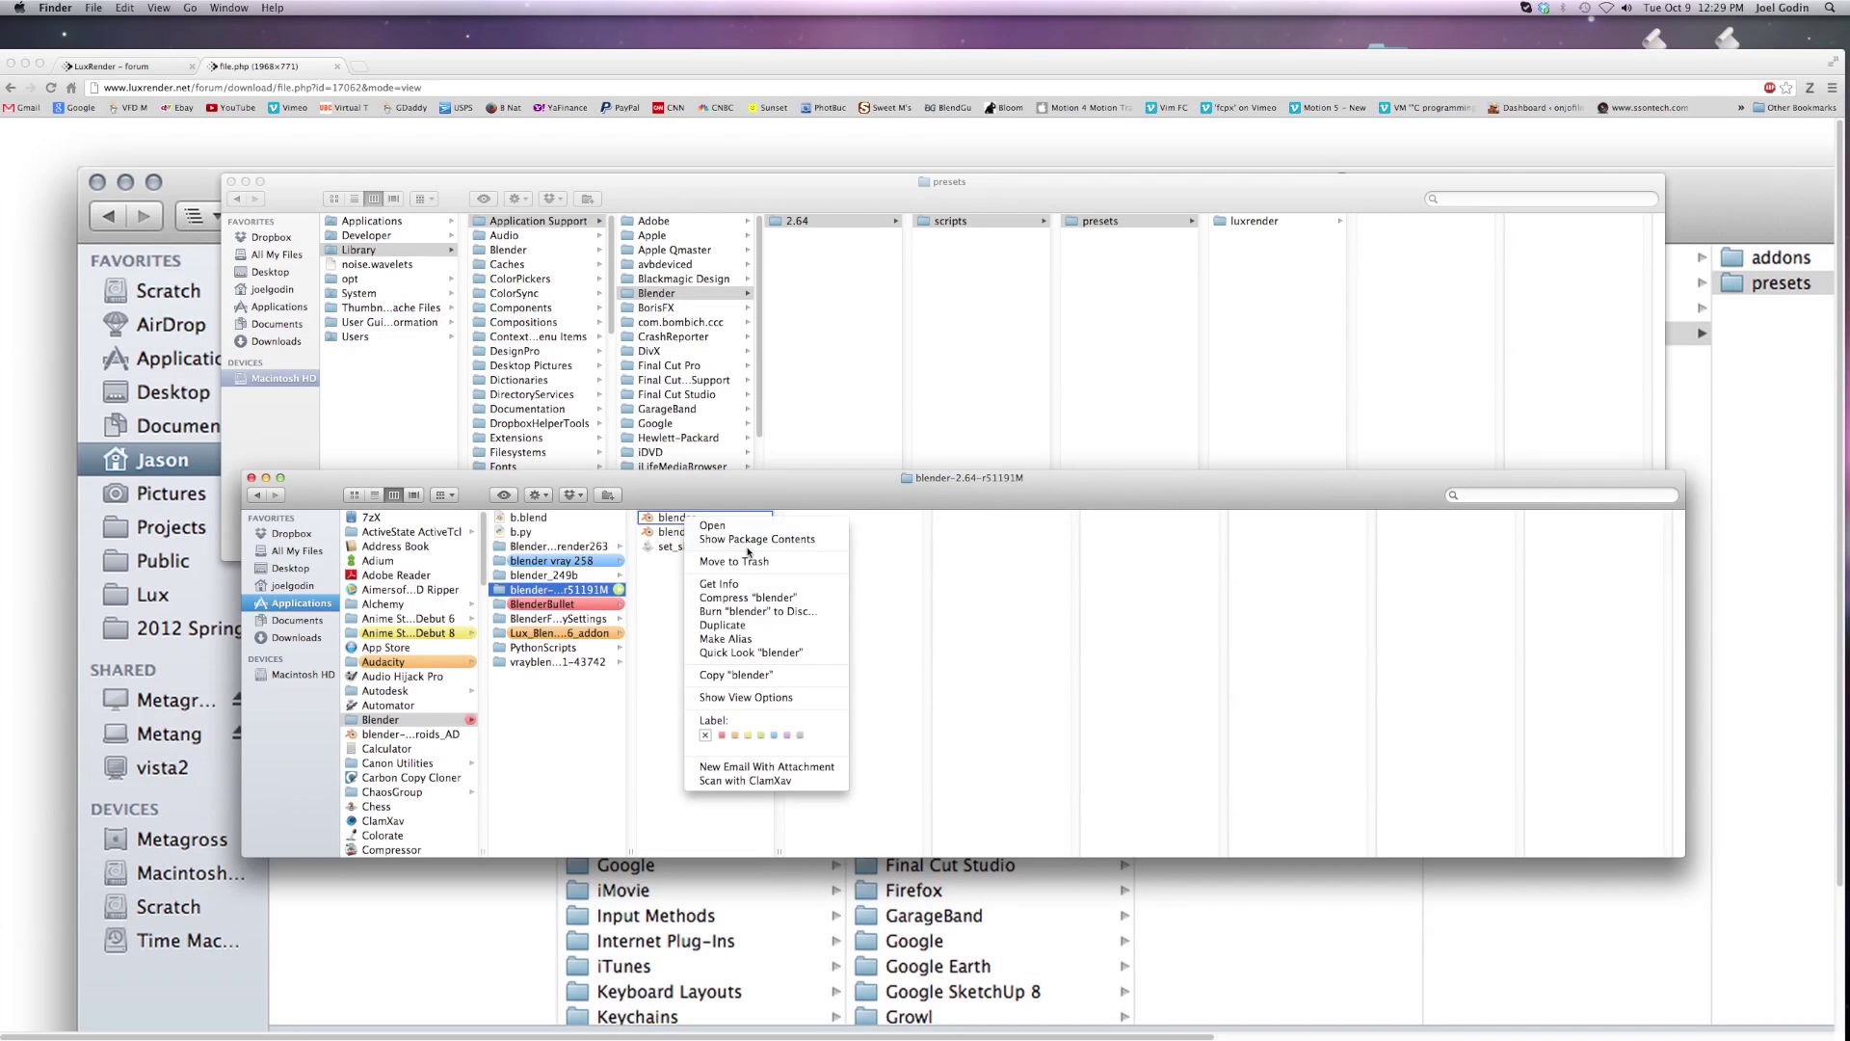
pyautogui.click(753, 547)
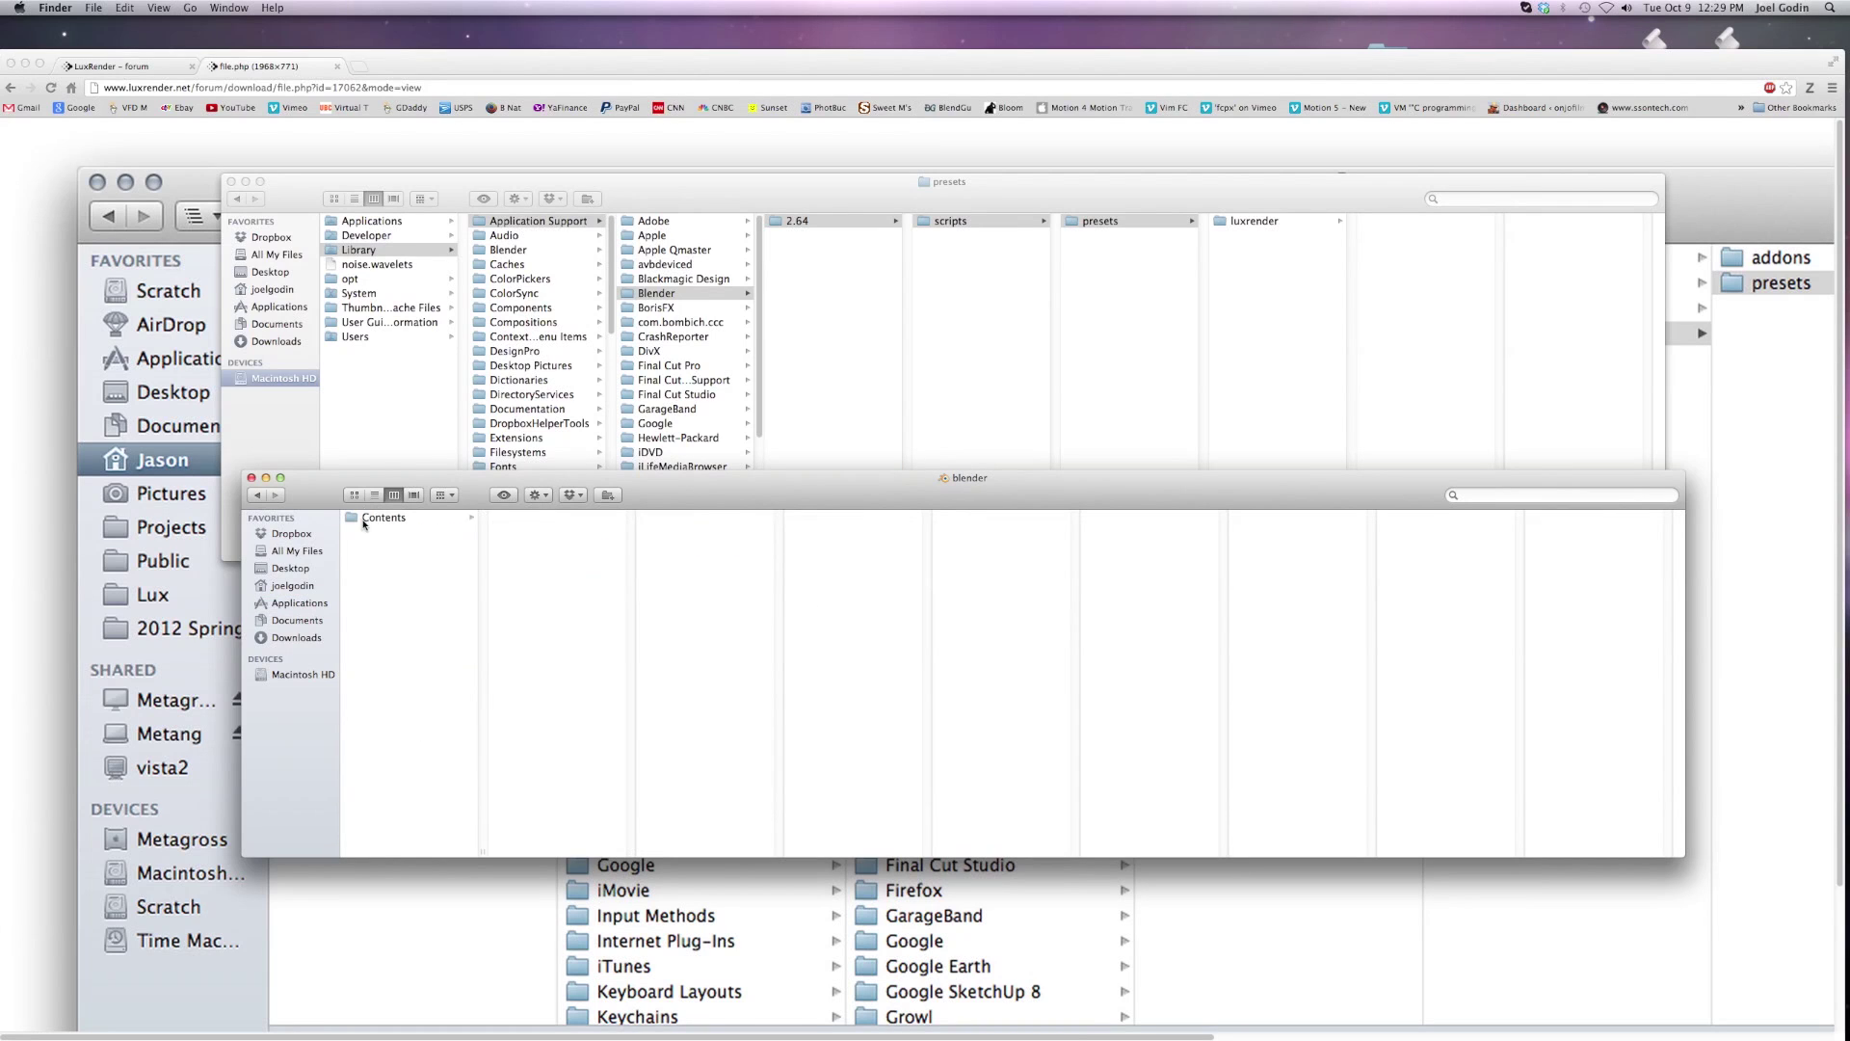
pyautogui.click(366, 521)
pyautogui.click(546, 535)
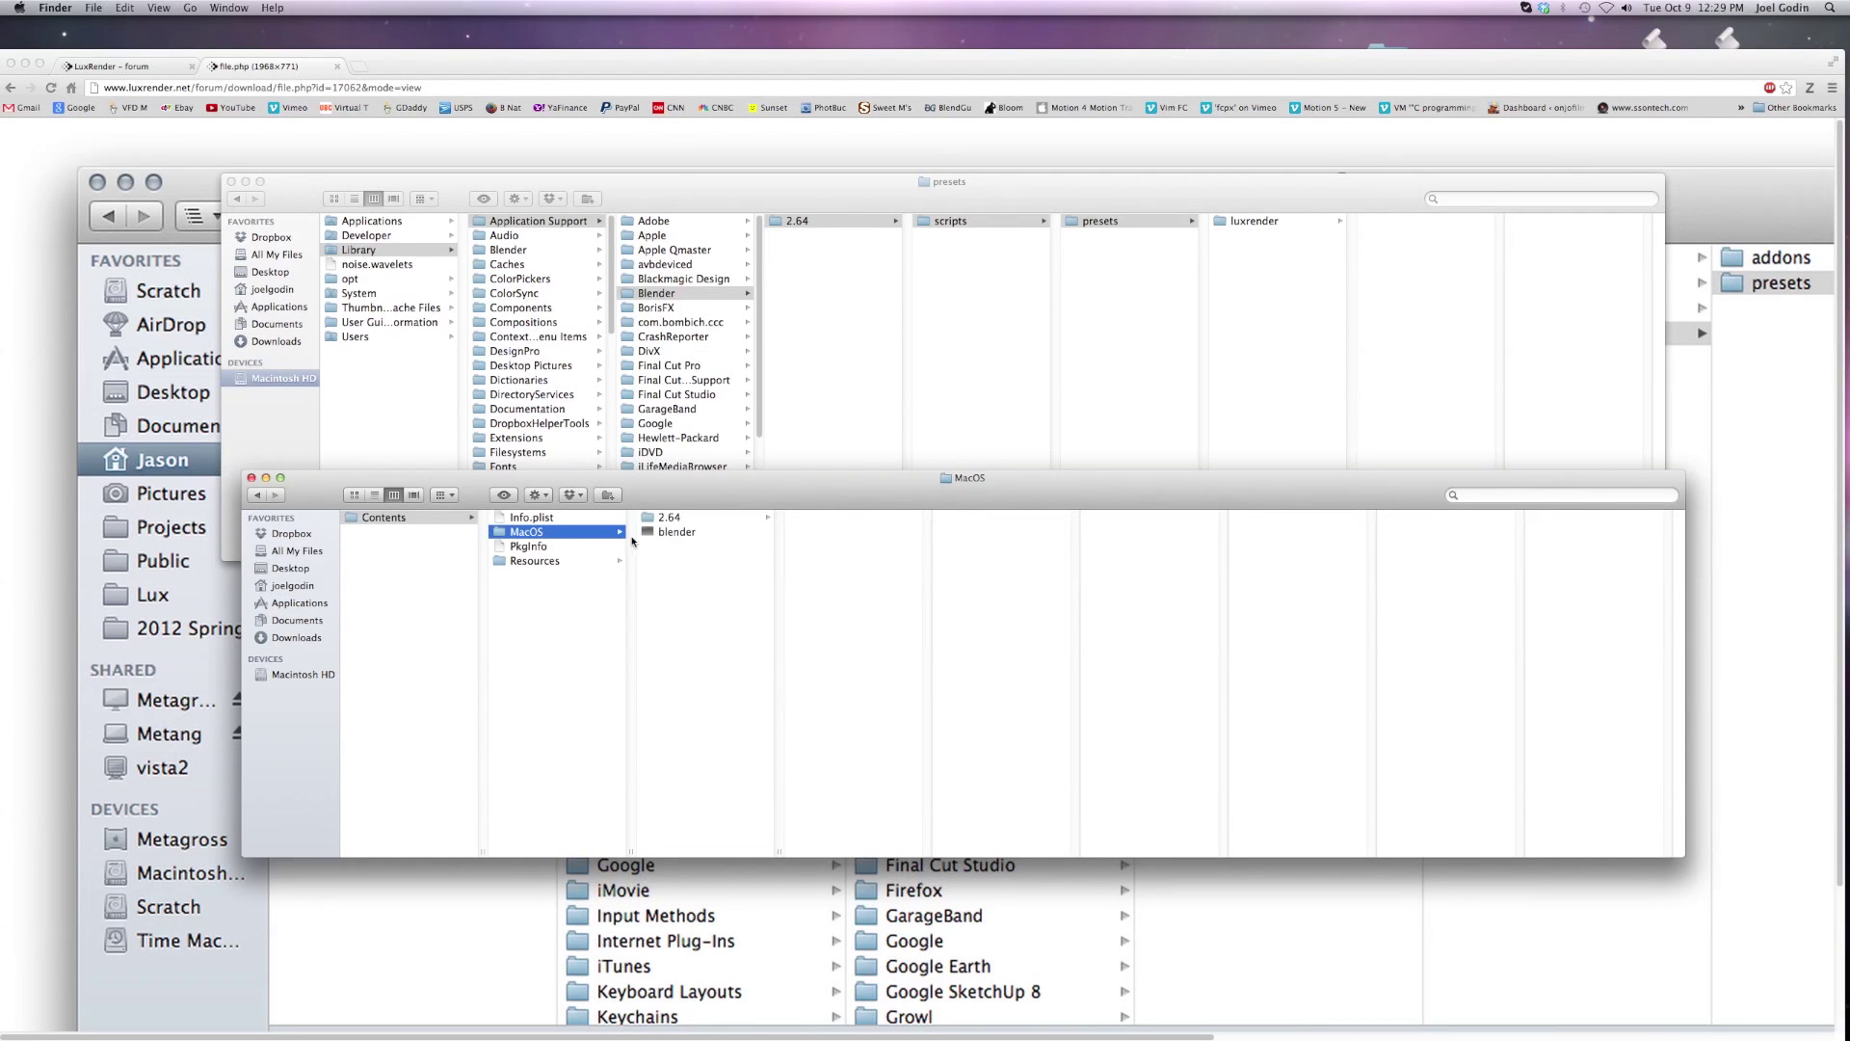
pyautogui.click(667, 518)
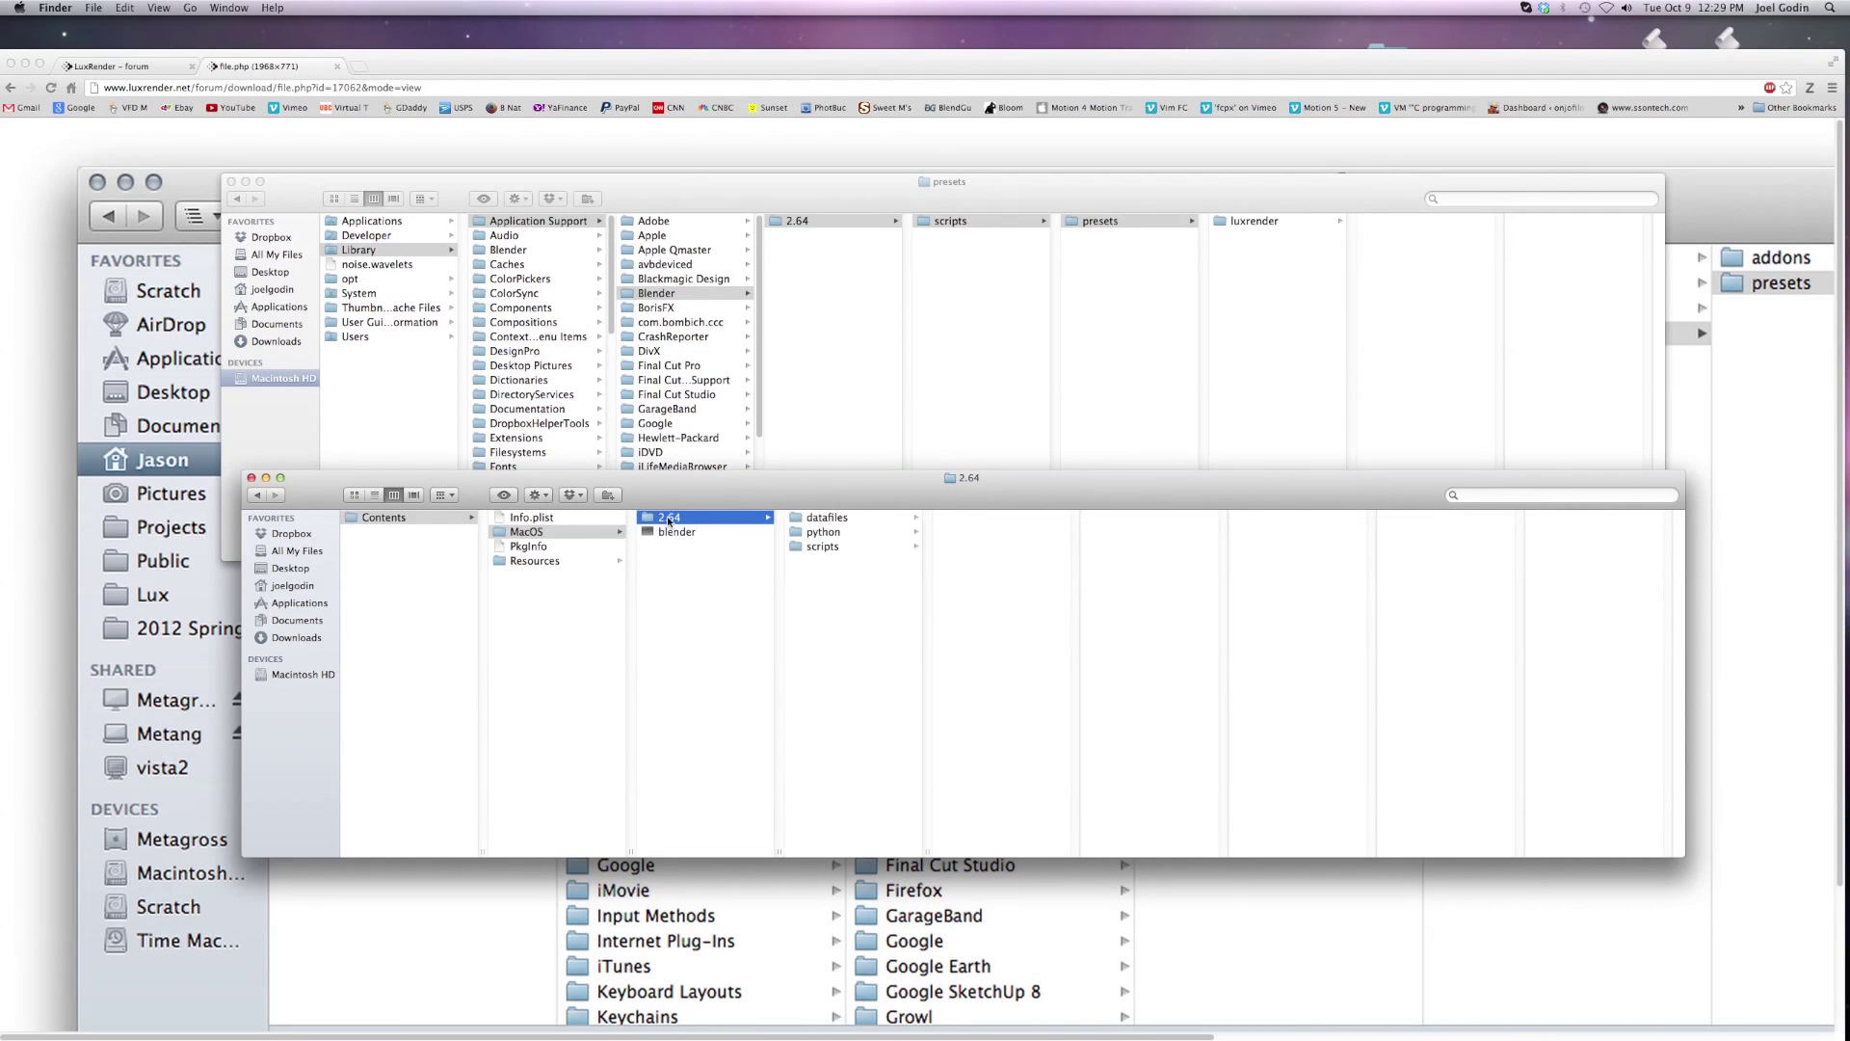
pyautogui.click(821, 546)
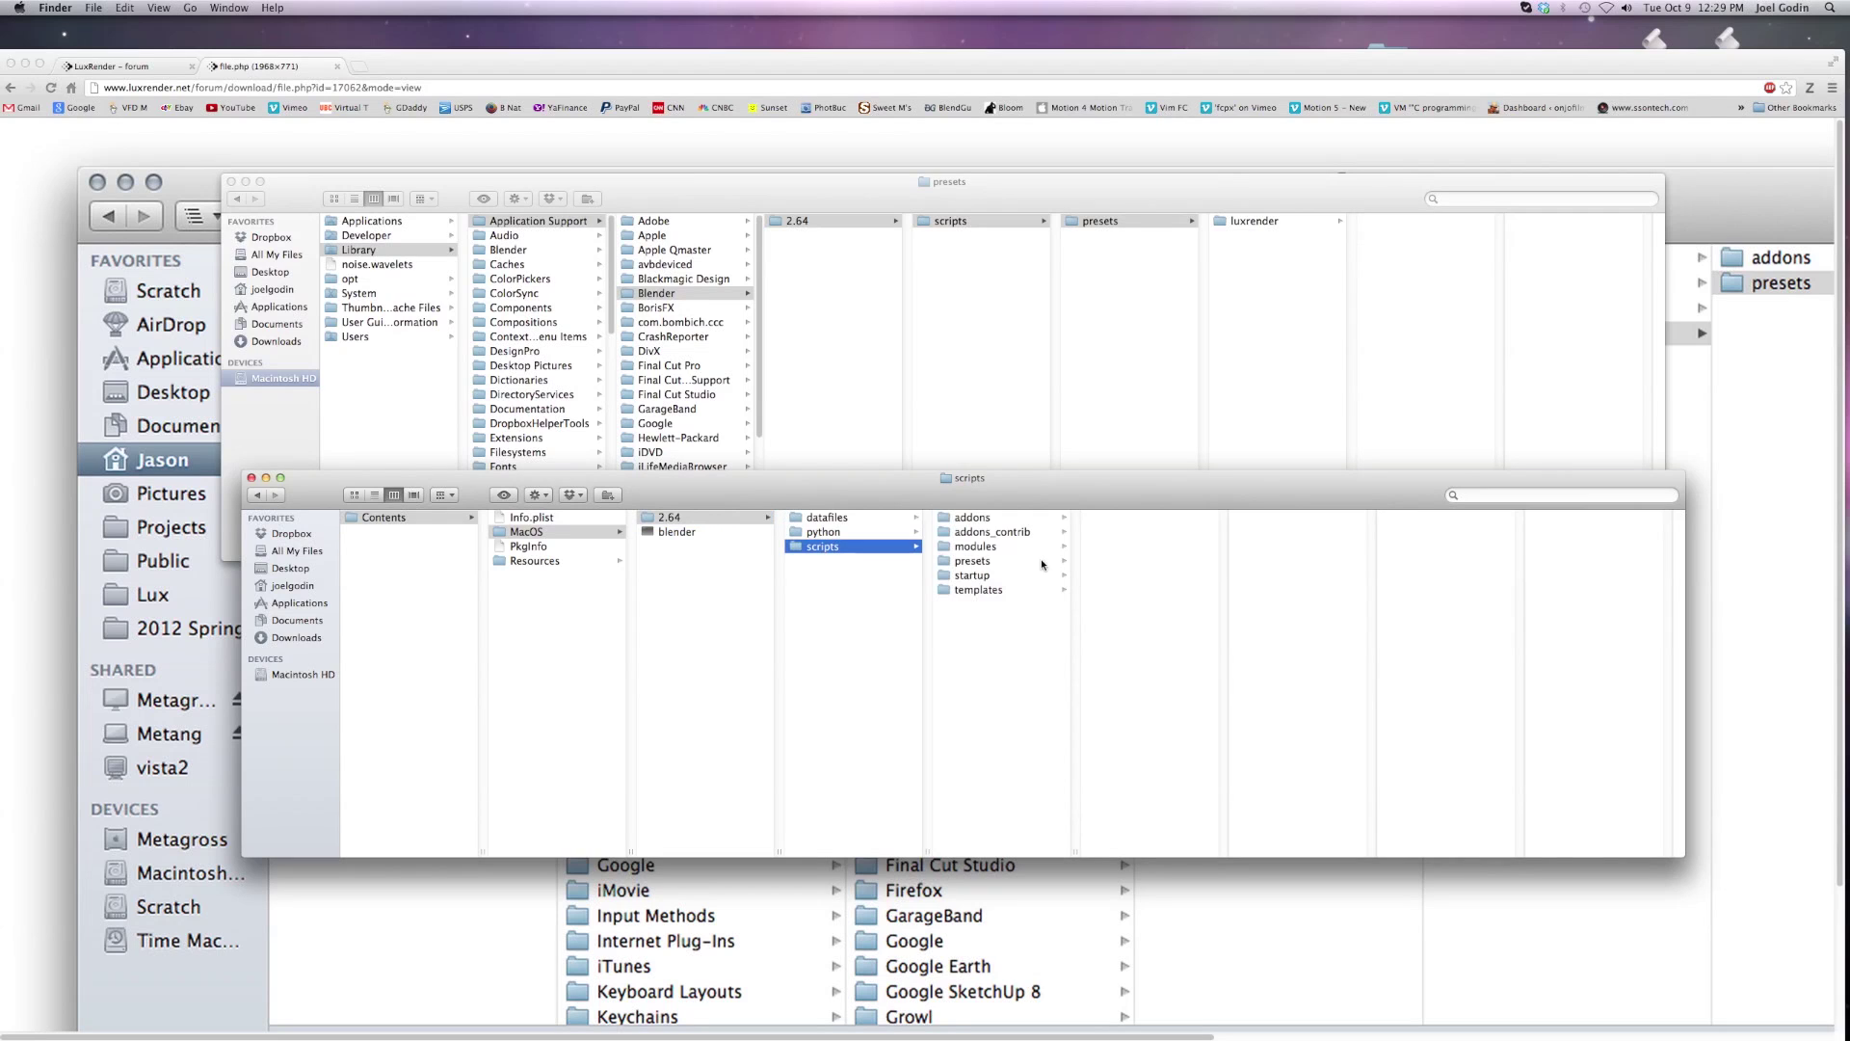
pyautogui.click(973, 562)
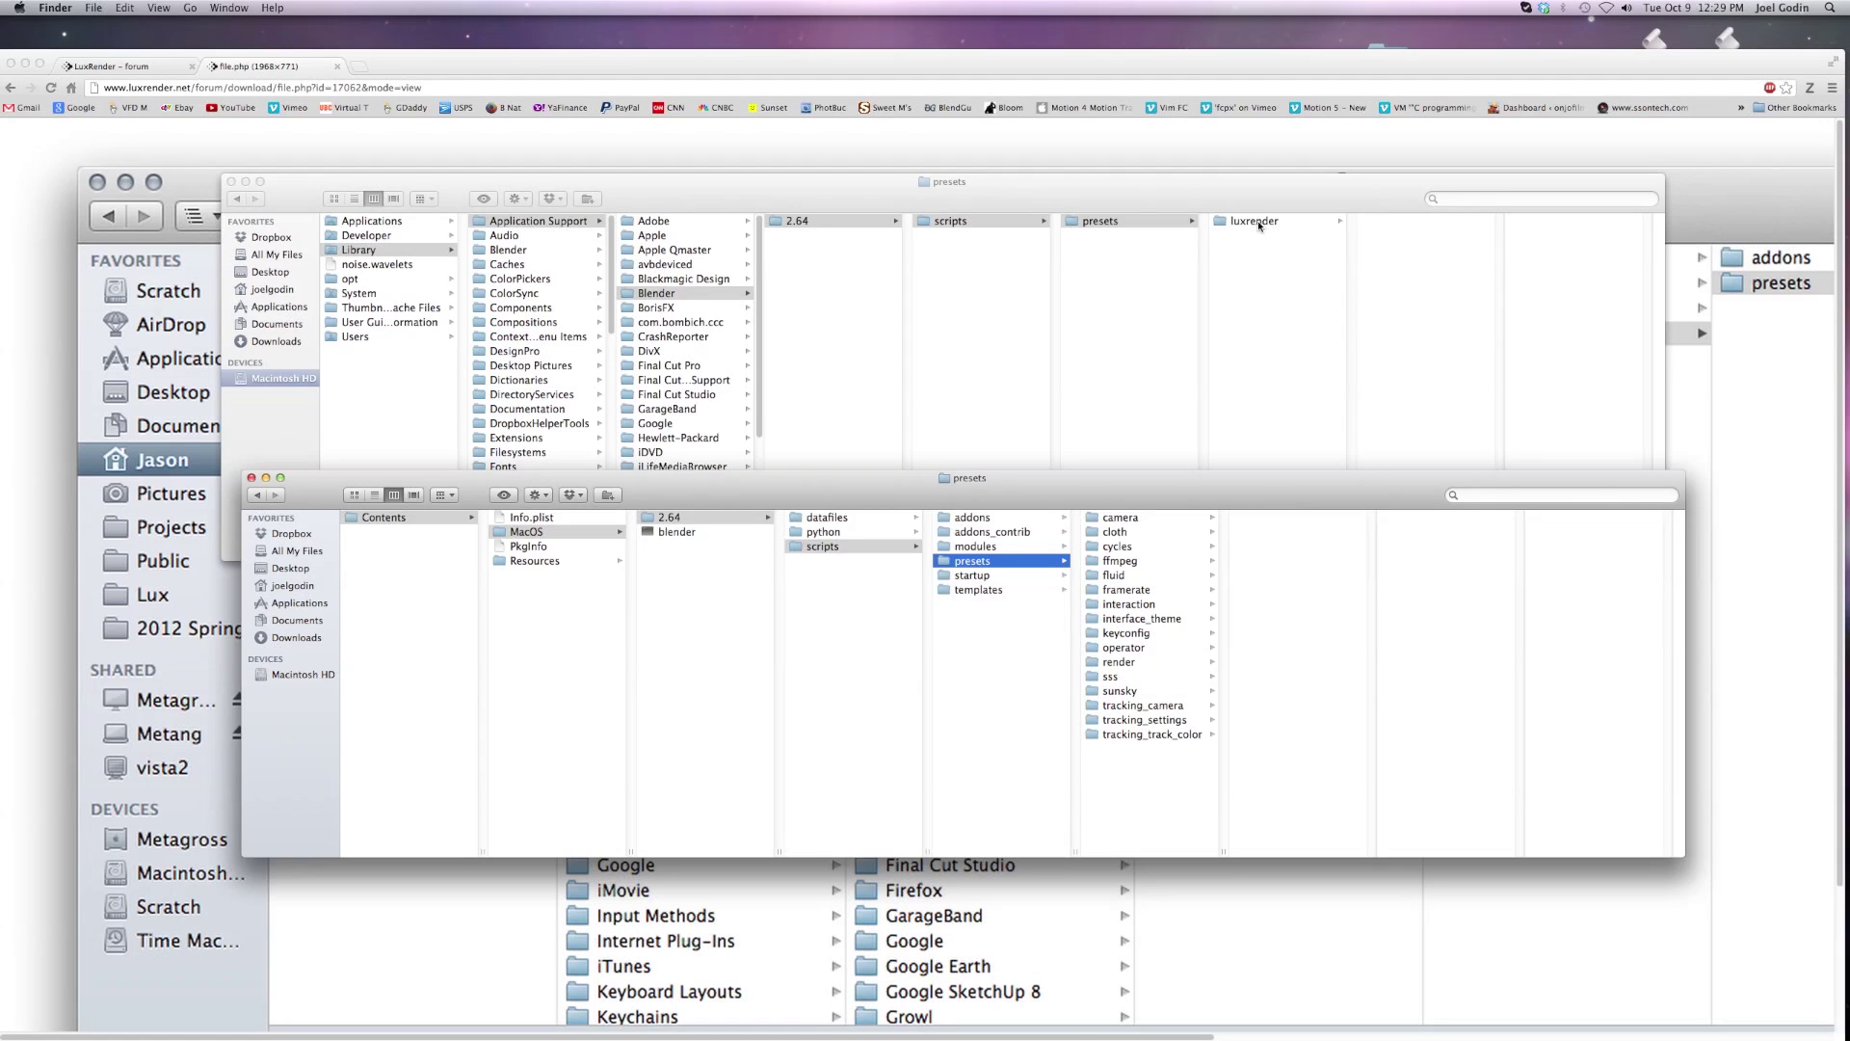
pyautogui.moveTo(1258, 223); pyautogui.dragTo(1152, 818)
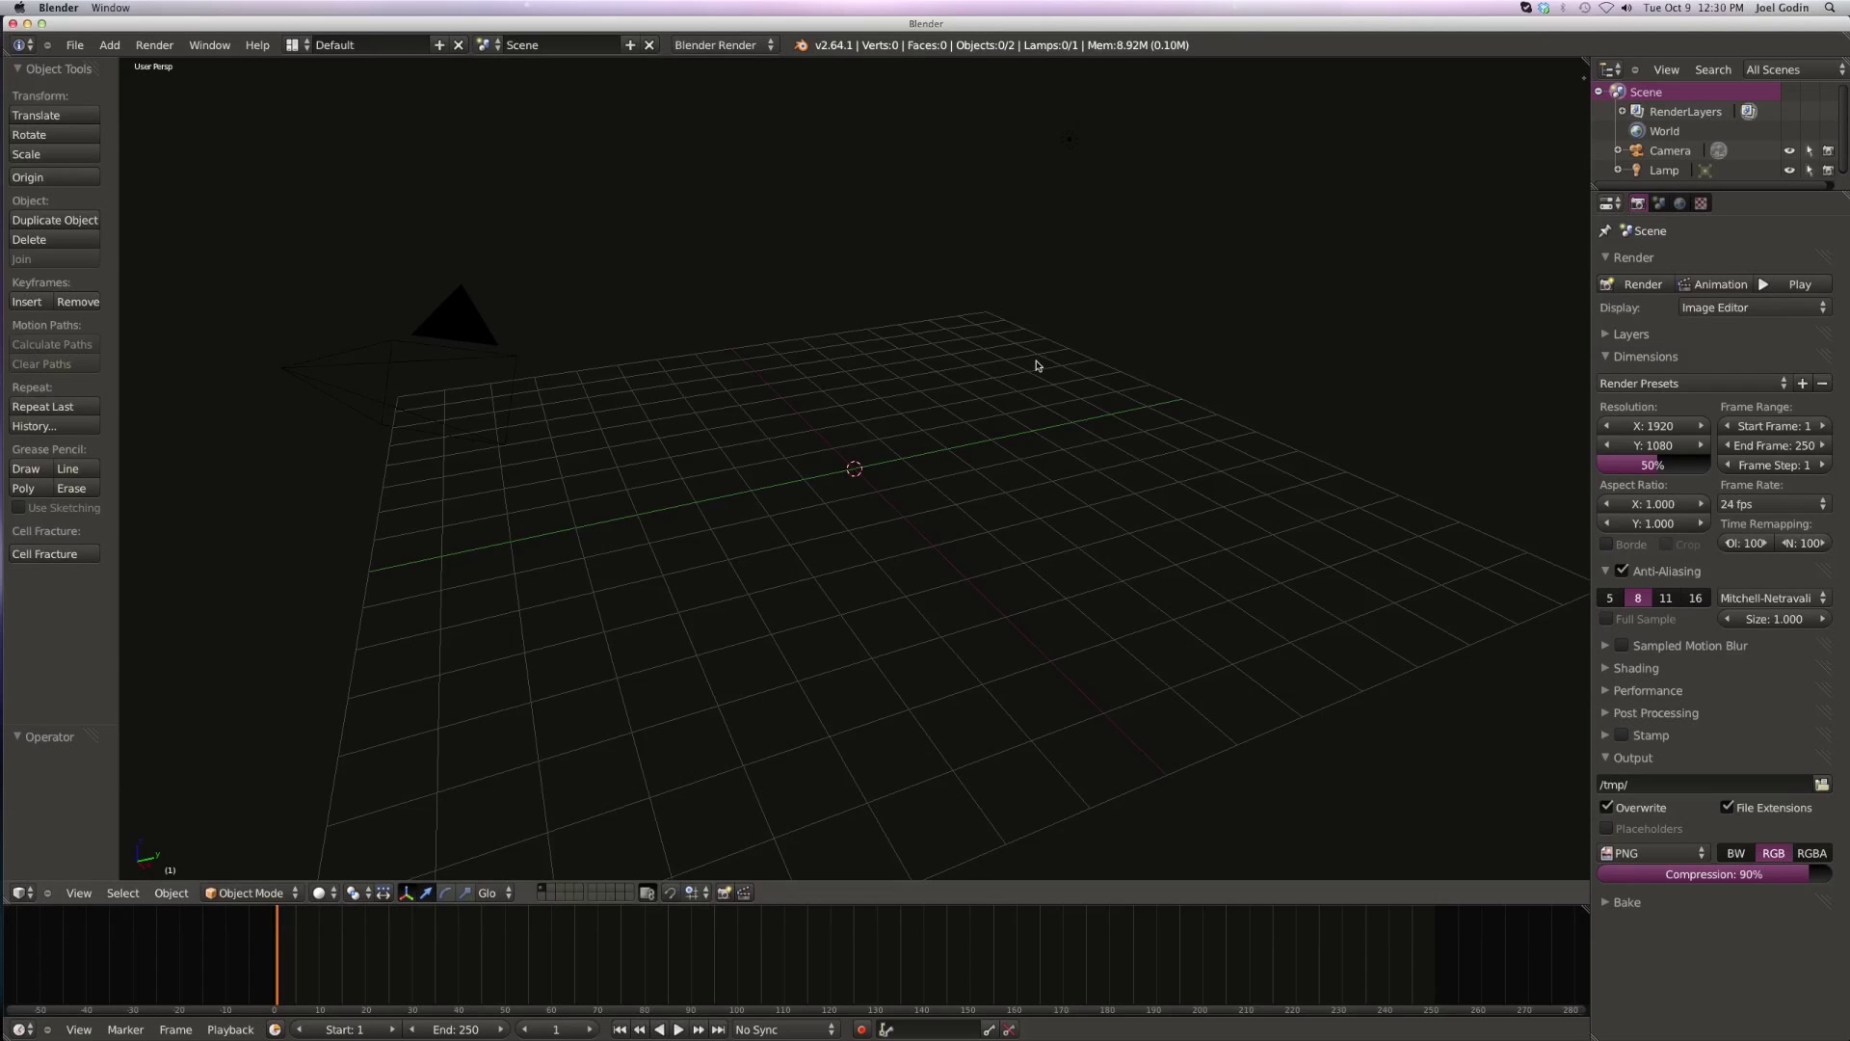
# - Switch Blender's render engine to LuxRender
pyautogui.press('ctrl+super+Escape')
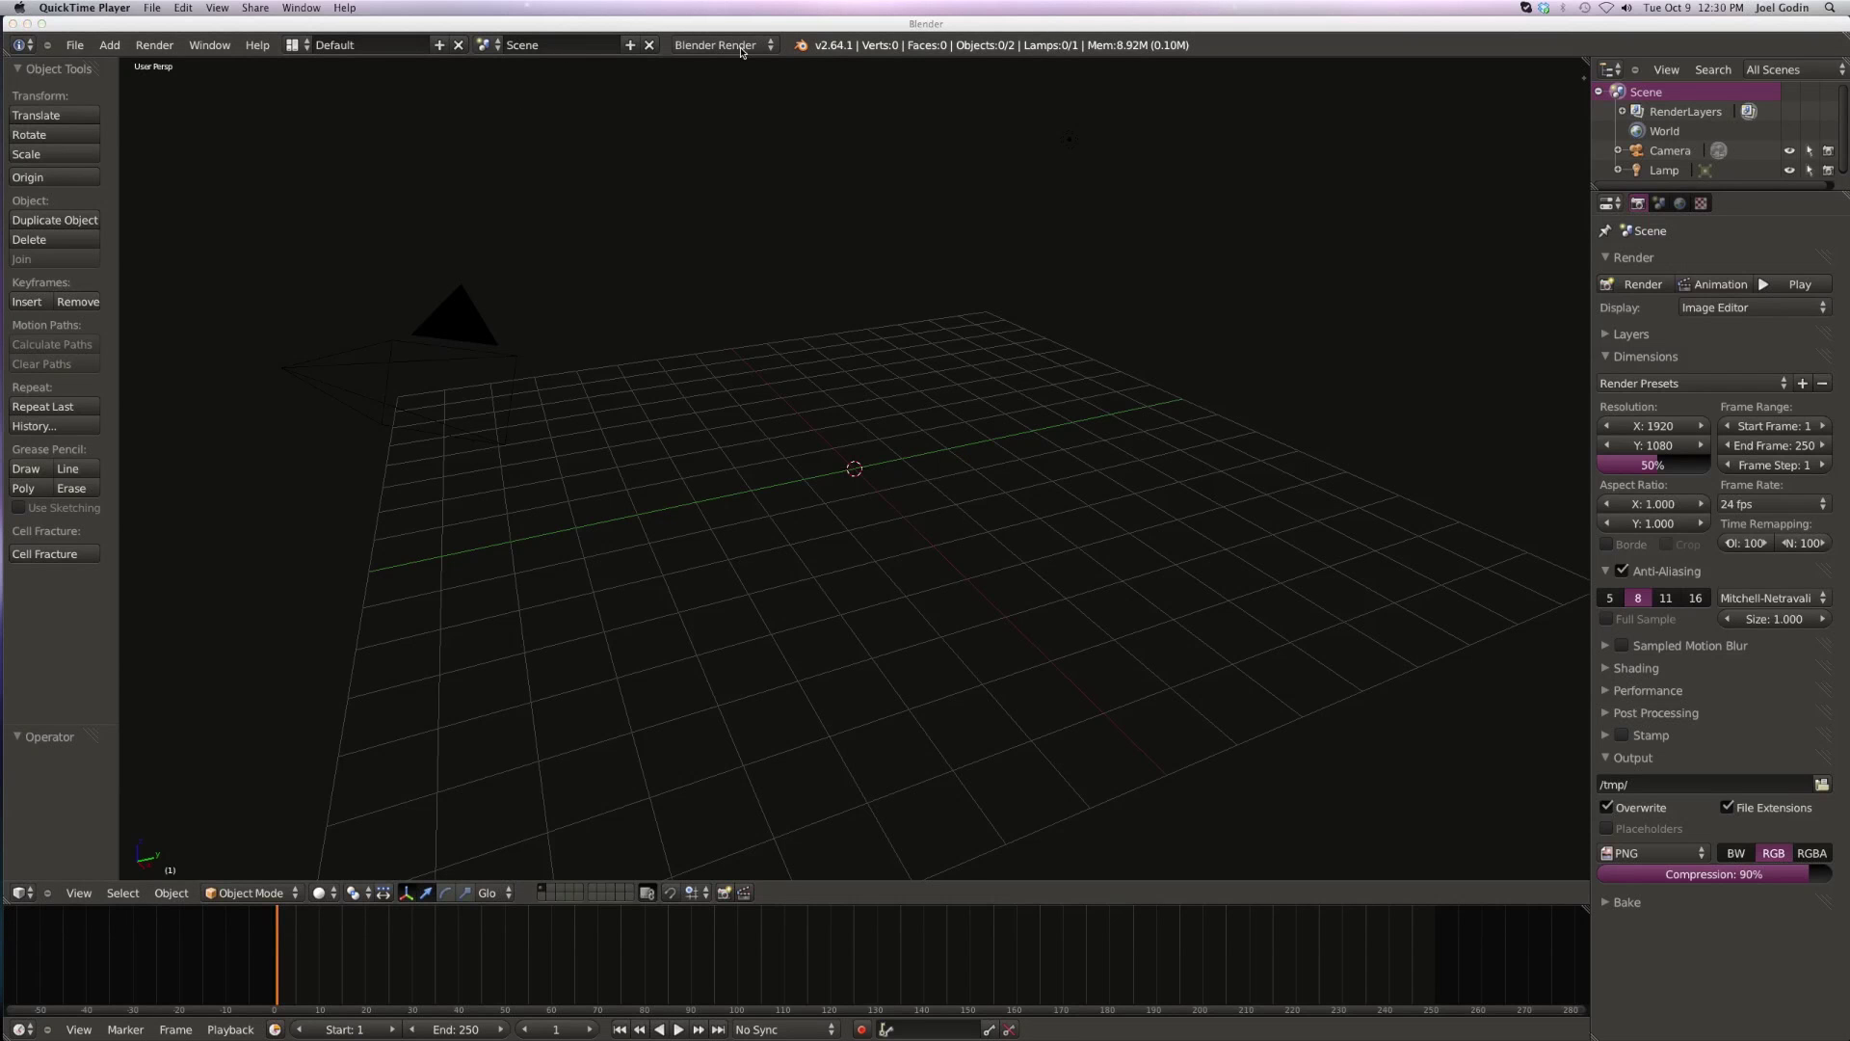
pyautogui.click(741, 52)
pyautogui.click(741, 52)
pyautogui.click(721, 129)
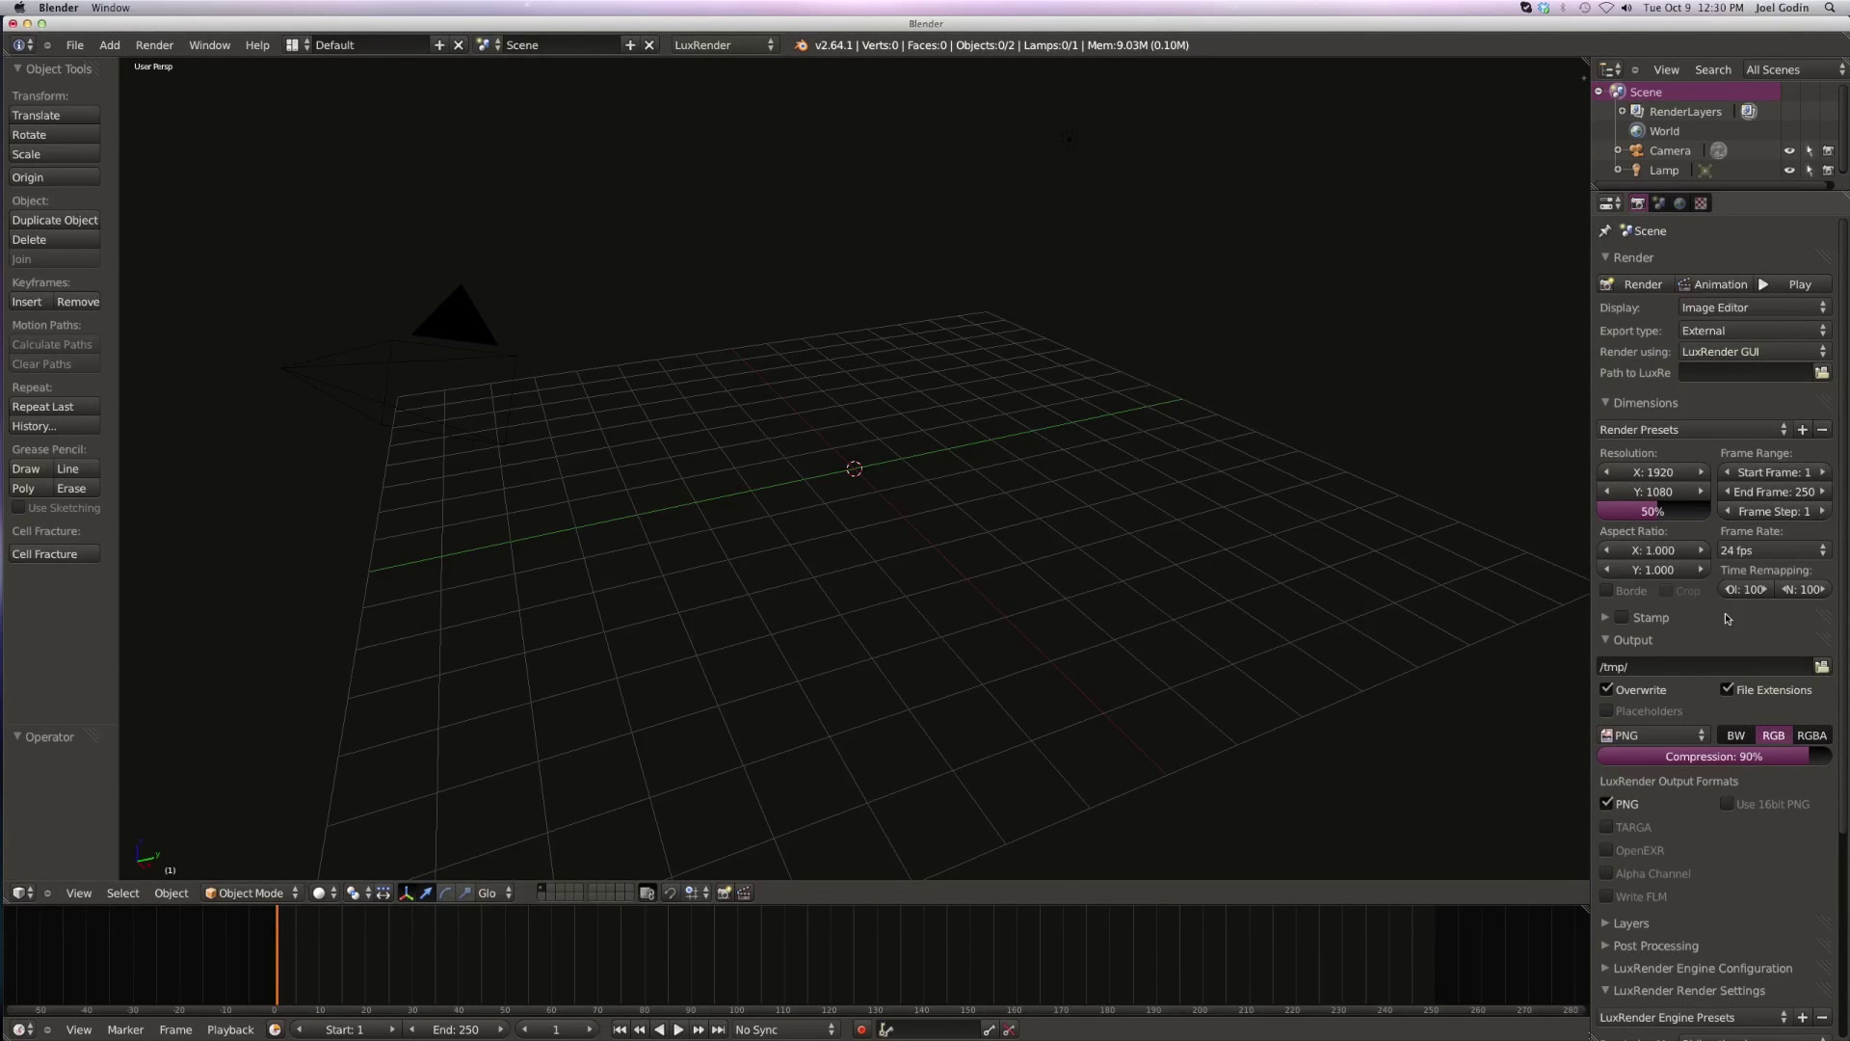
# - Collapse the Output panel and review the LuxRender engine presets (Bidirectional, Metropolis)
pyautogui.click(1606, 640)
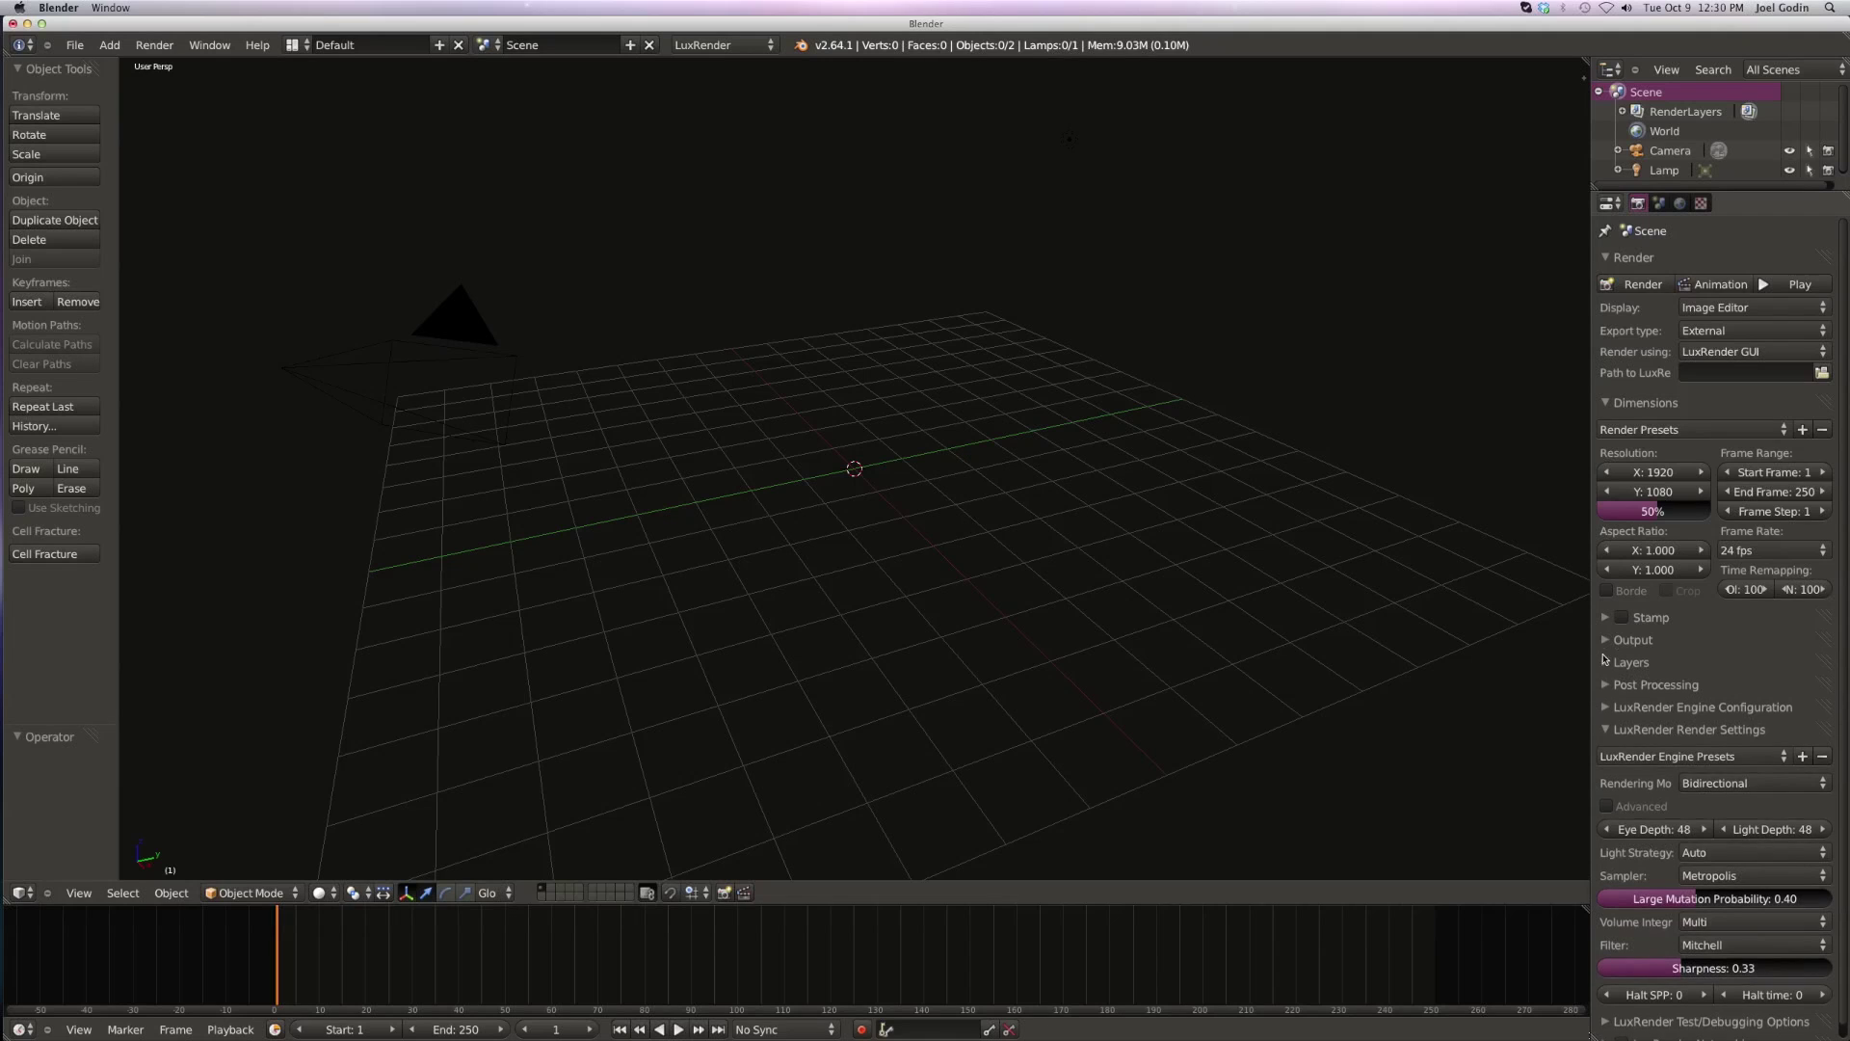
pyautogui.click(1667, 757)
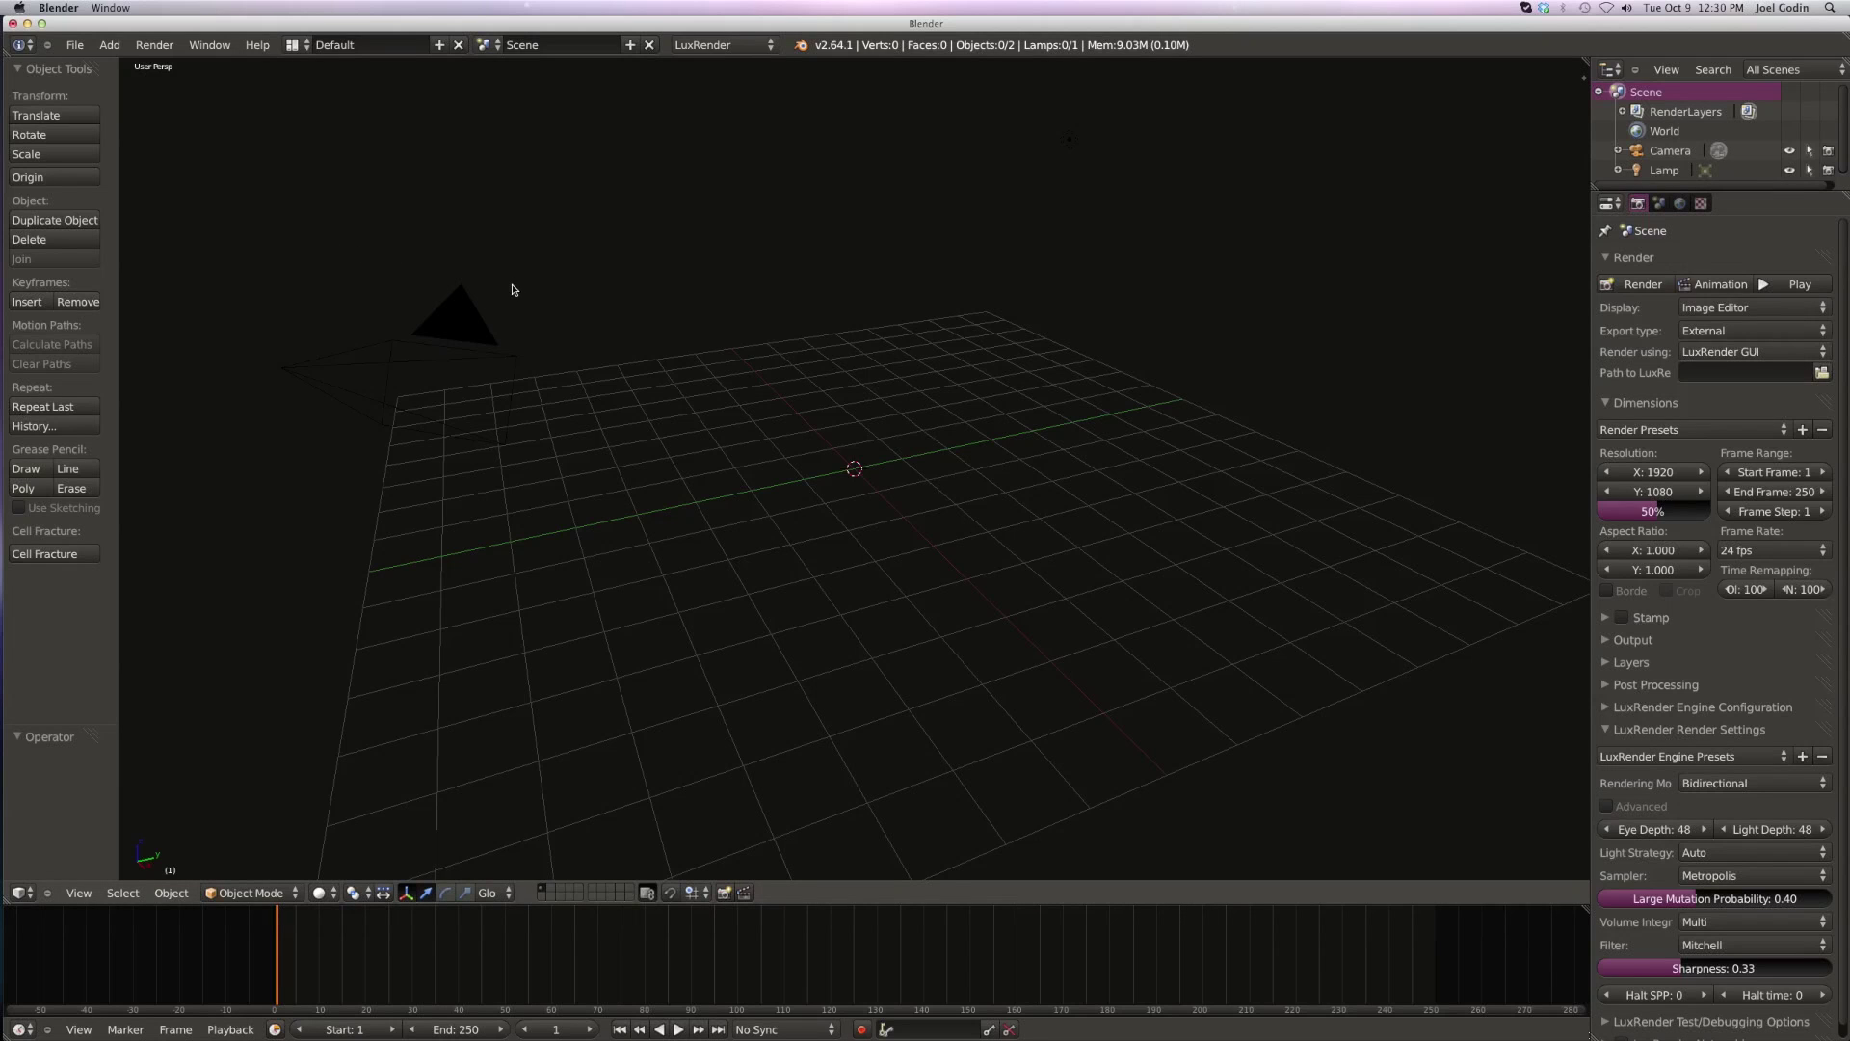
pyautogui.click(19, 323)
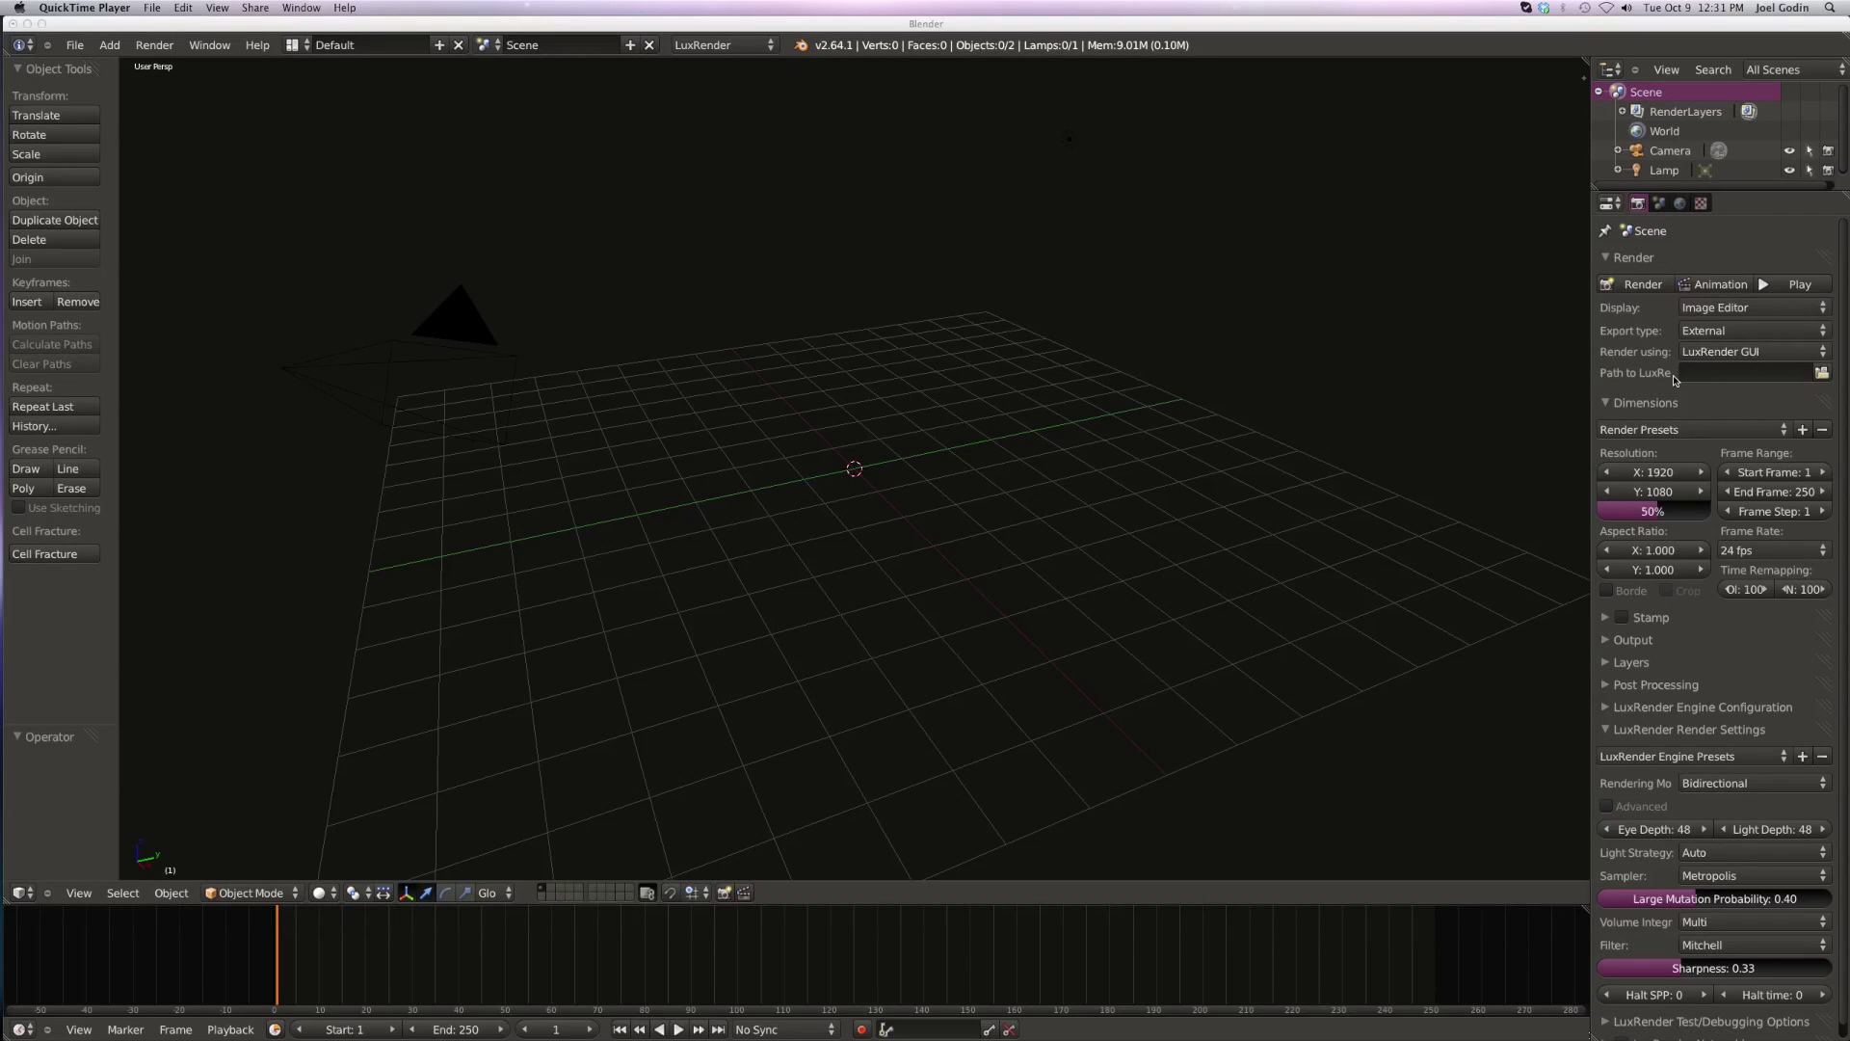
pyautogui.click(1821, 374)
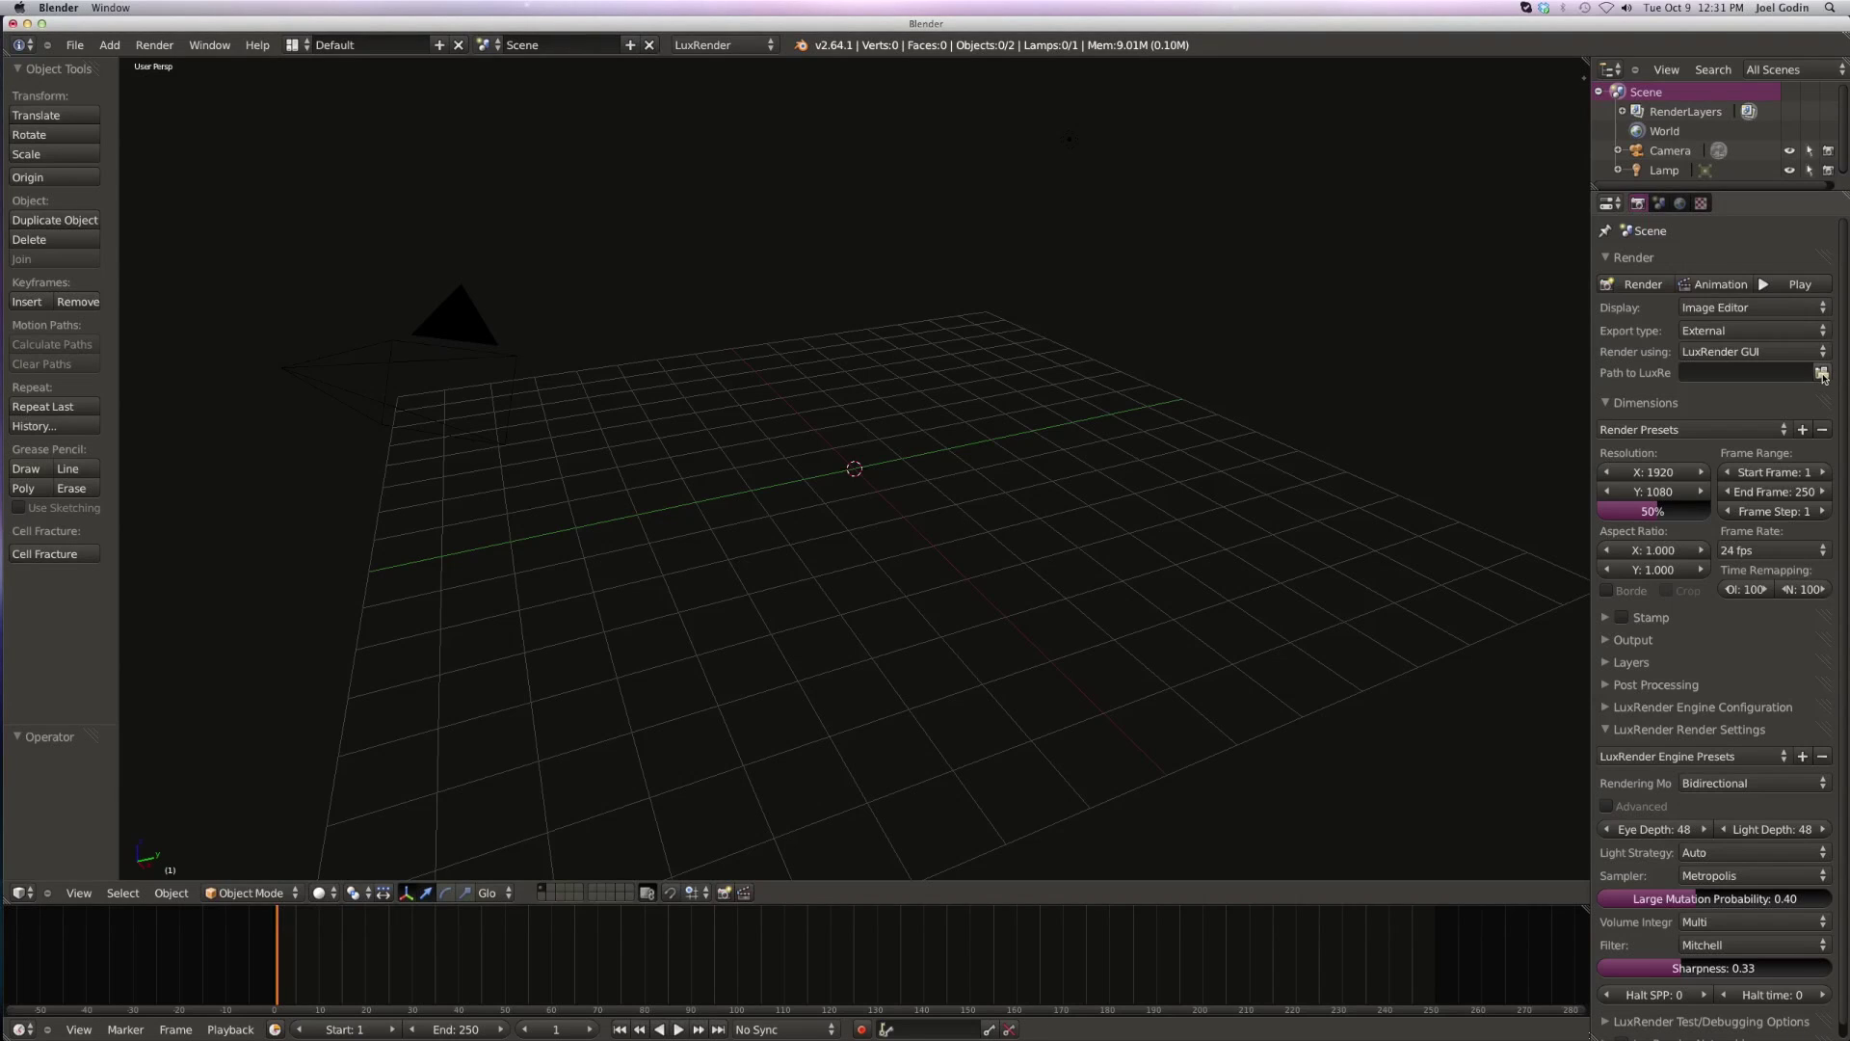
# - Point the Path to LuxRender setting at the Applications/LuxRender/ folder
pyautogui.click(1822, 374)
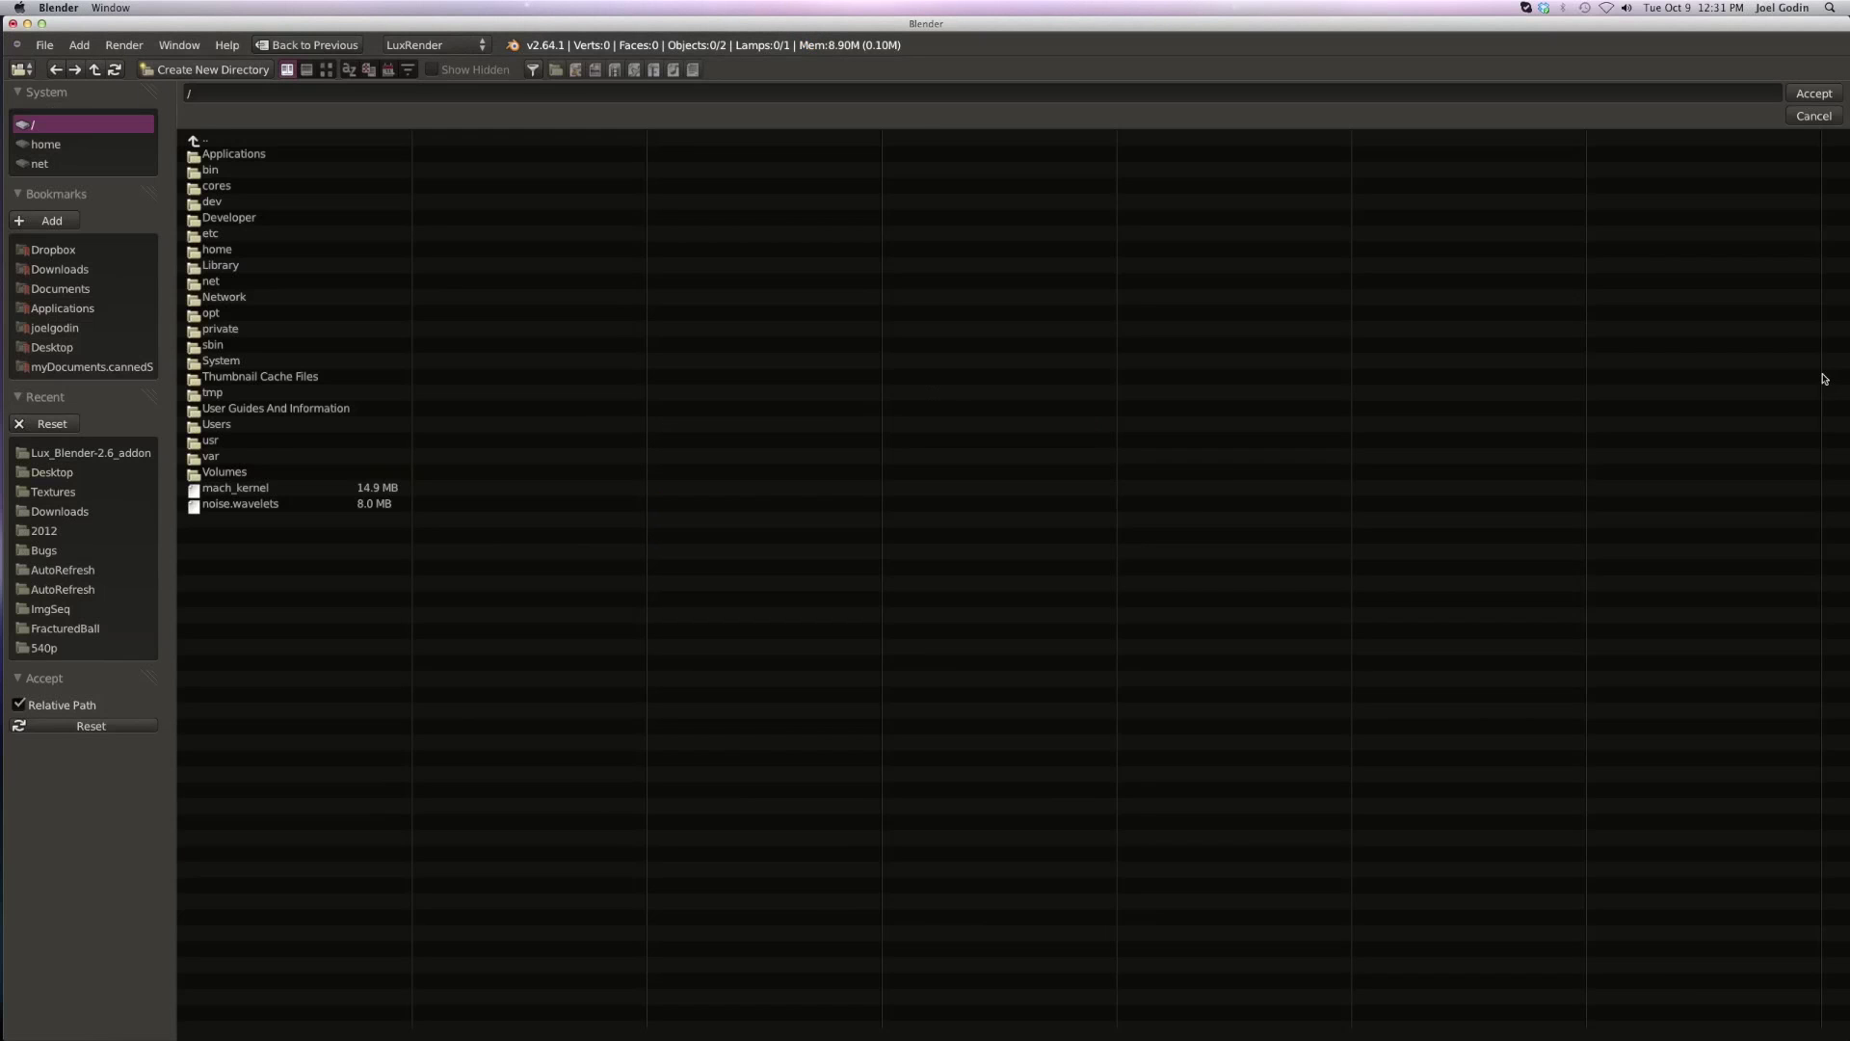
pyautogui.click(69, 311)
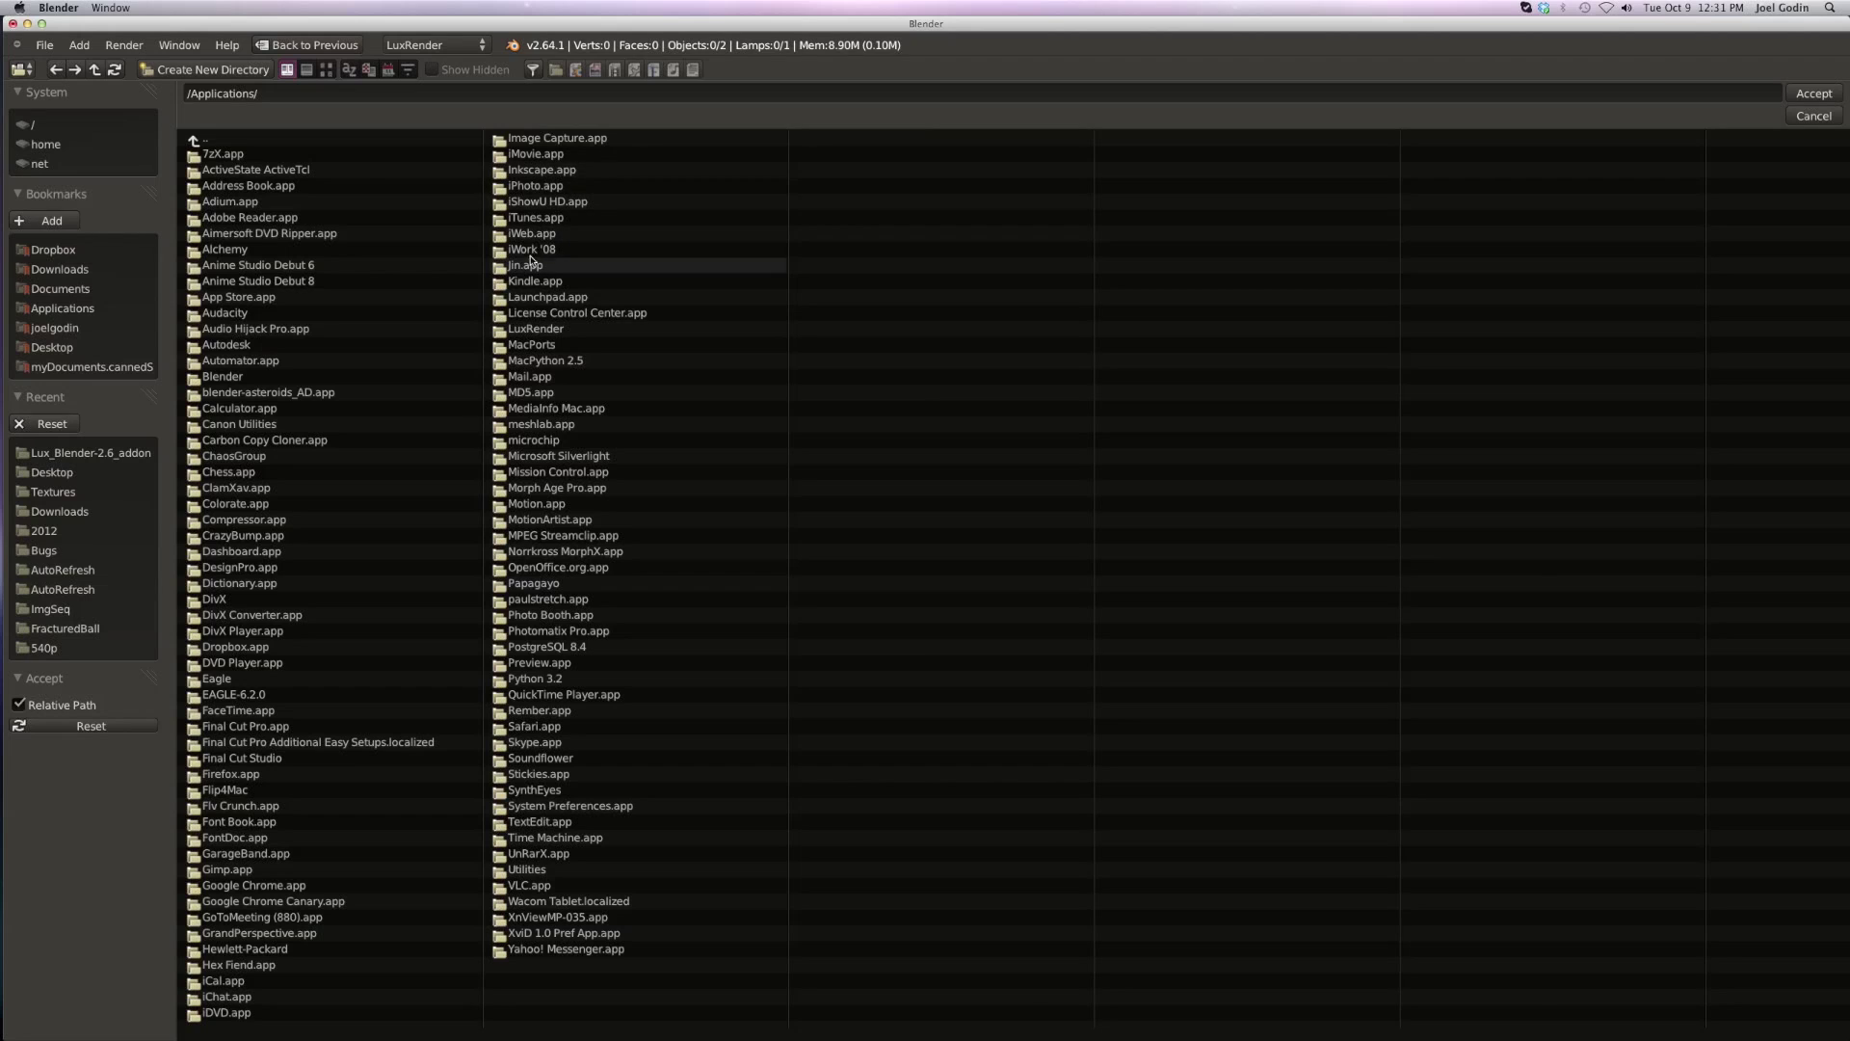
pyautogui.click(530, 330)
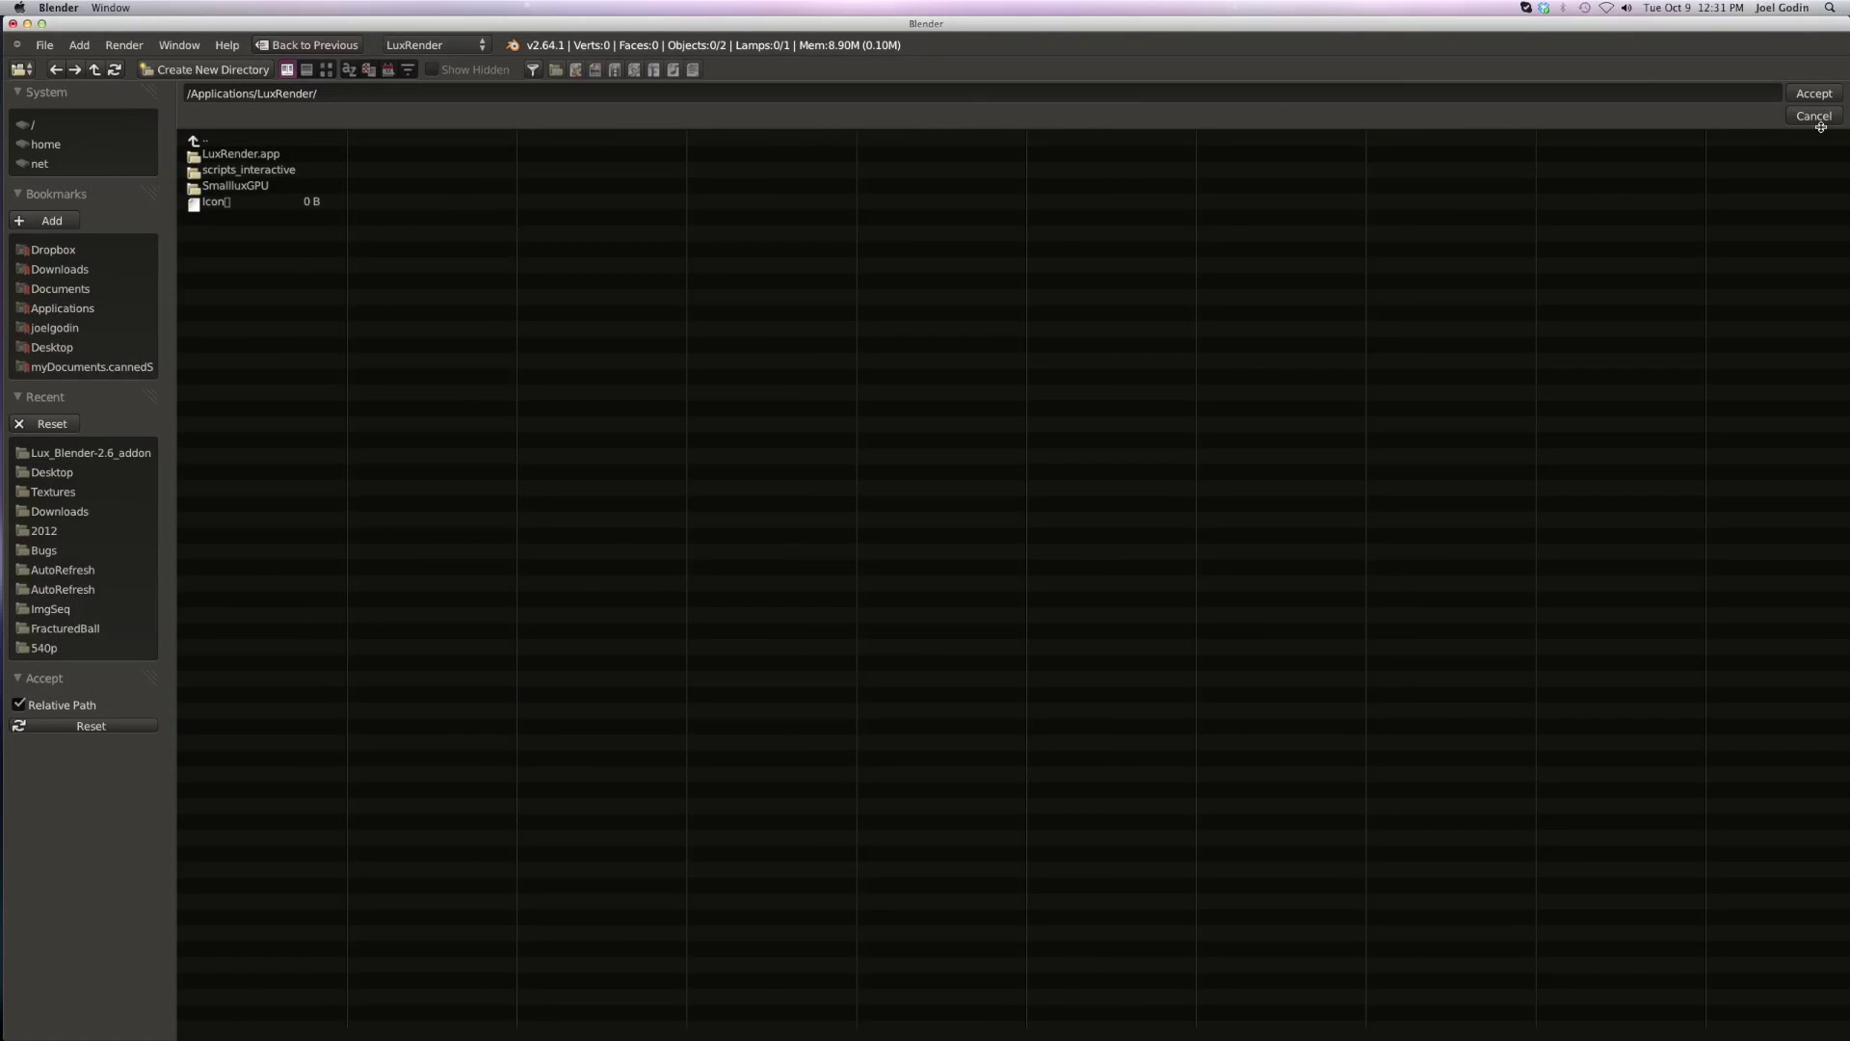
pyautogui.click(1813, 94)
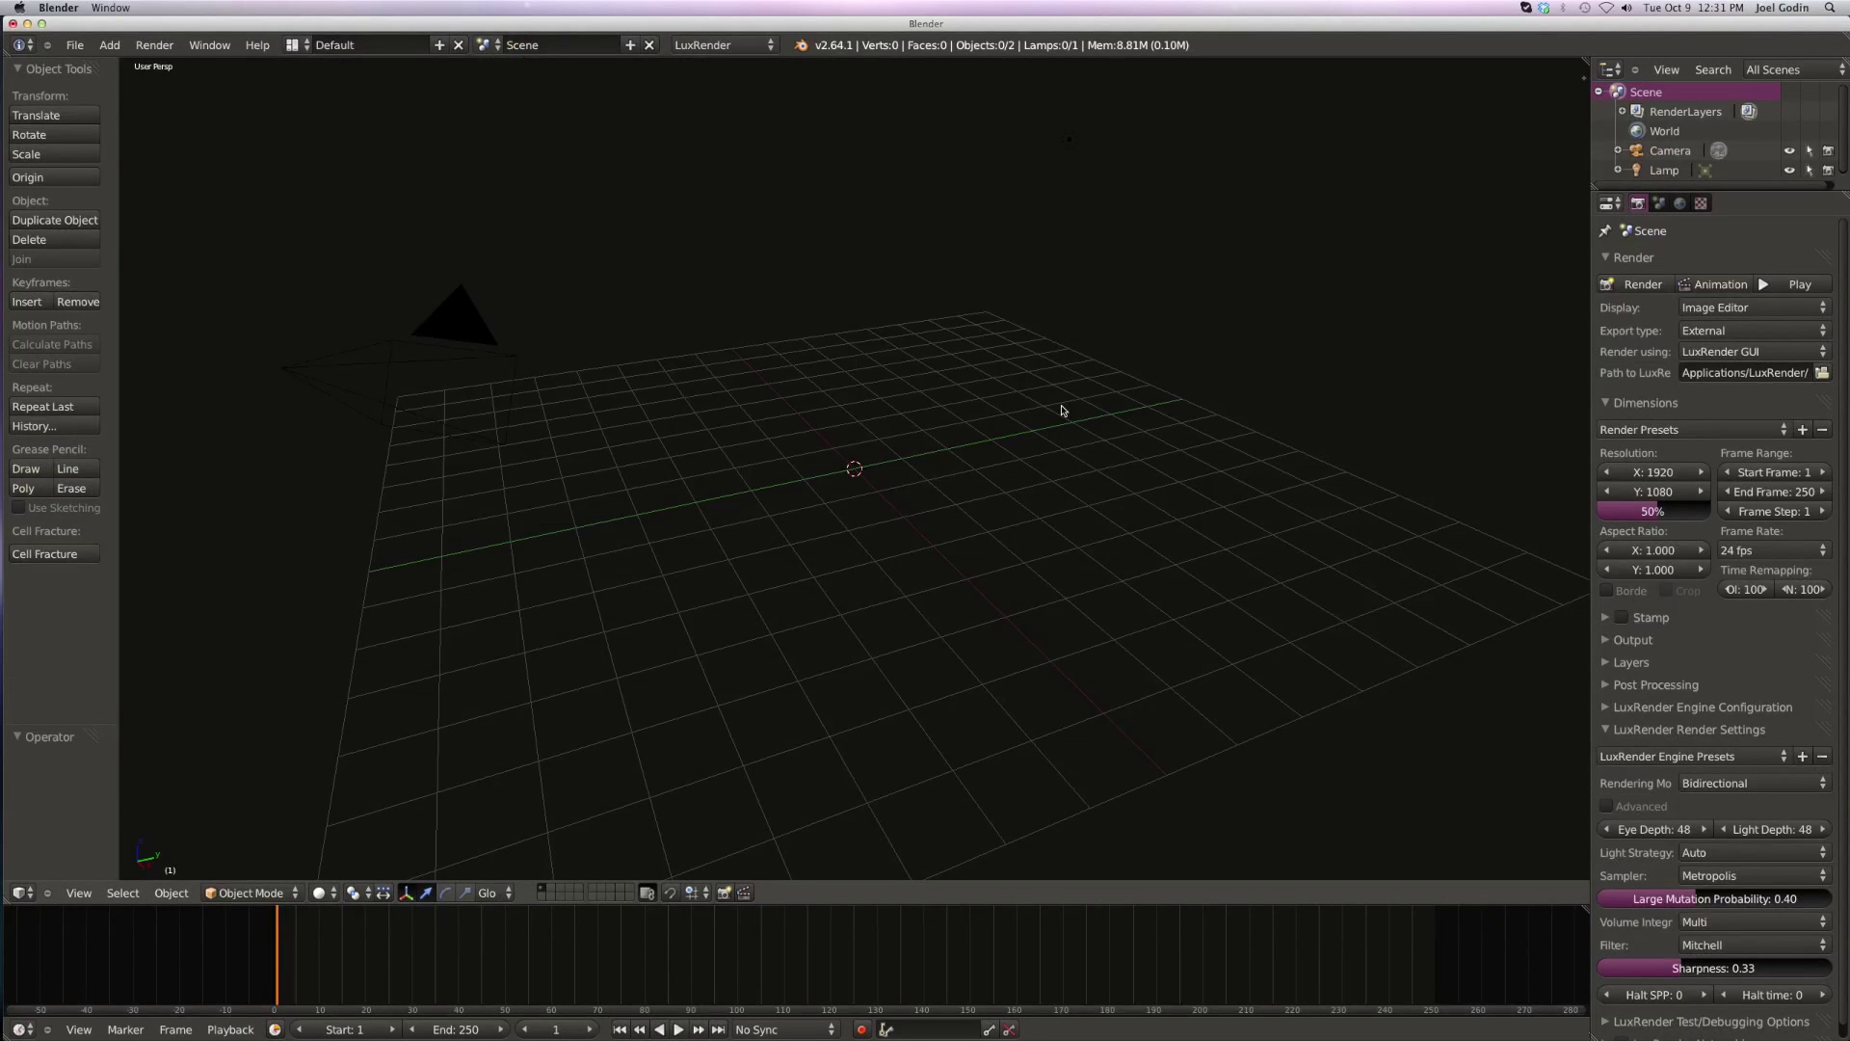
# - Add a cube and raise it exactly 1 unit along Z
pyautogui.press('space')
pyautogui.moveTo(854, 478)
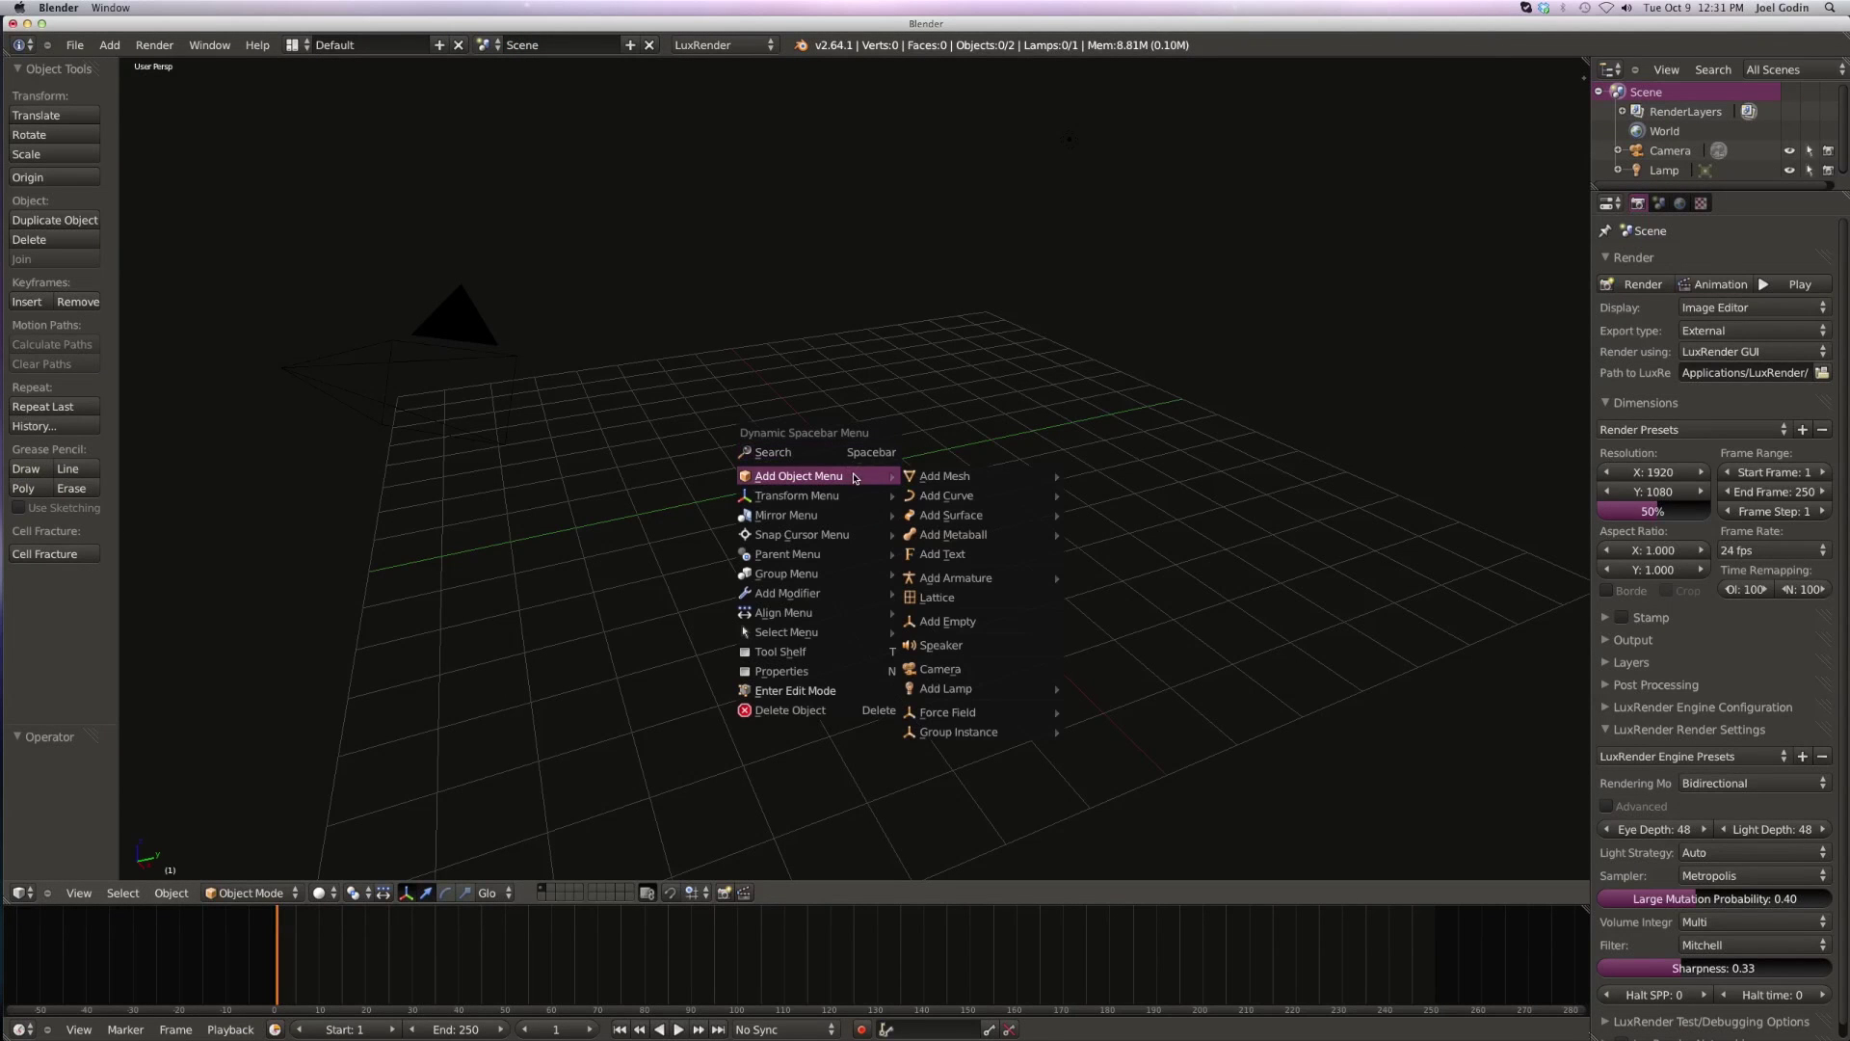
pyautogui.moveTo(973, 476)
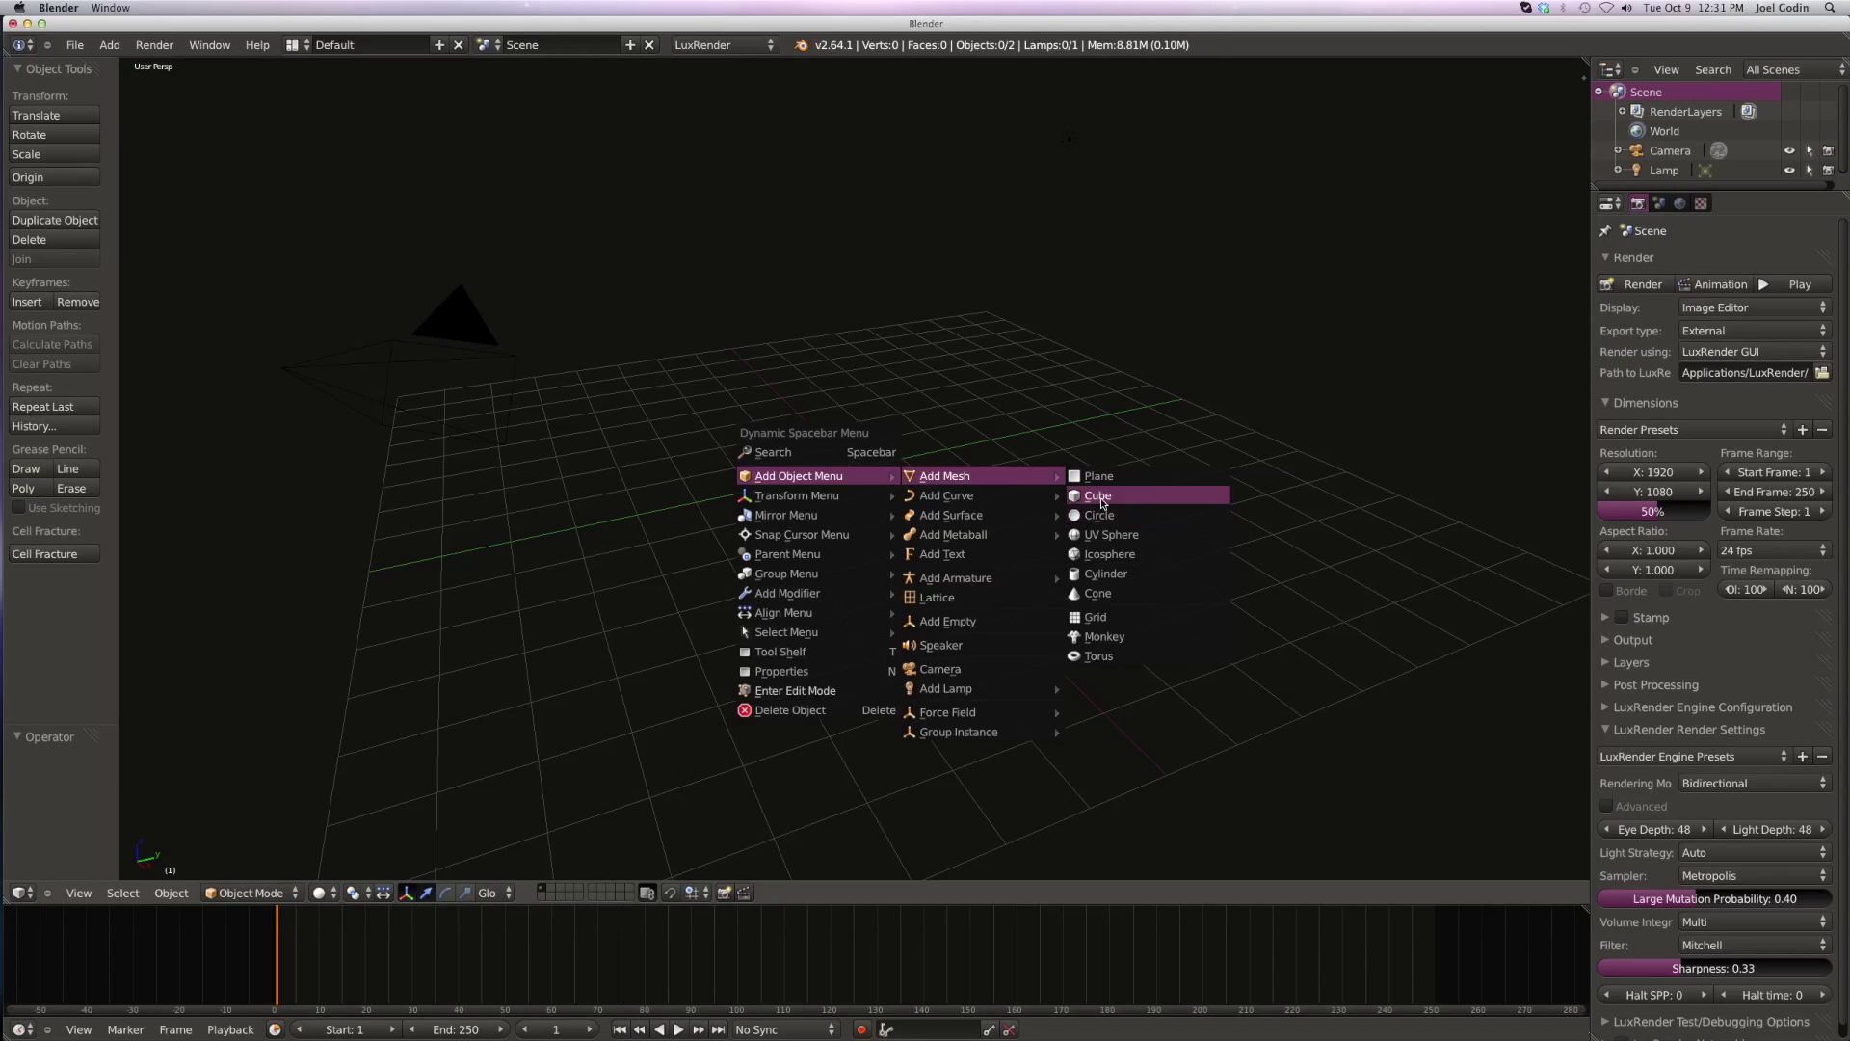
pyautogui.click(1100, 496)
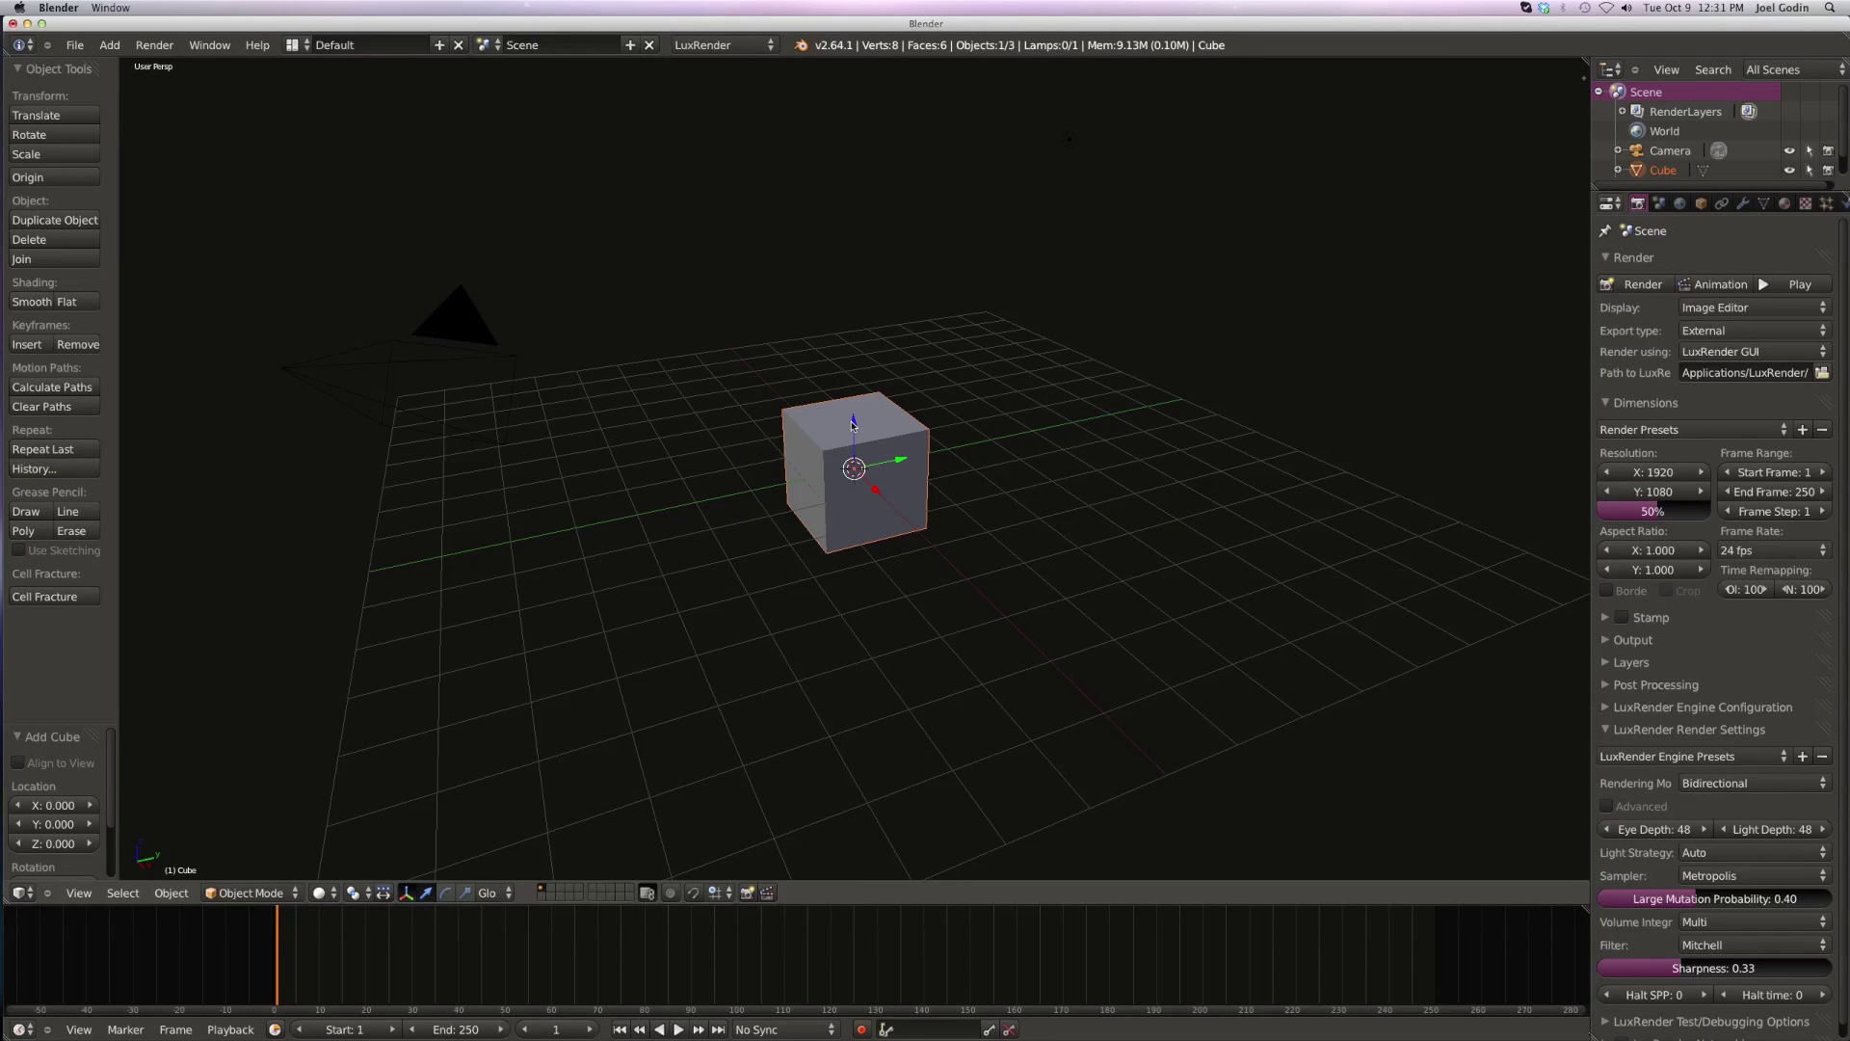
pyautogui.moveTo(853, 424); pyautogui.dragTo(852, 426)
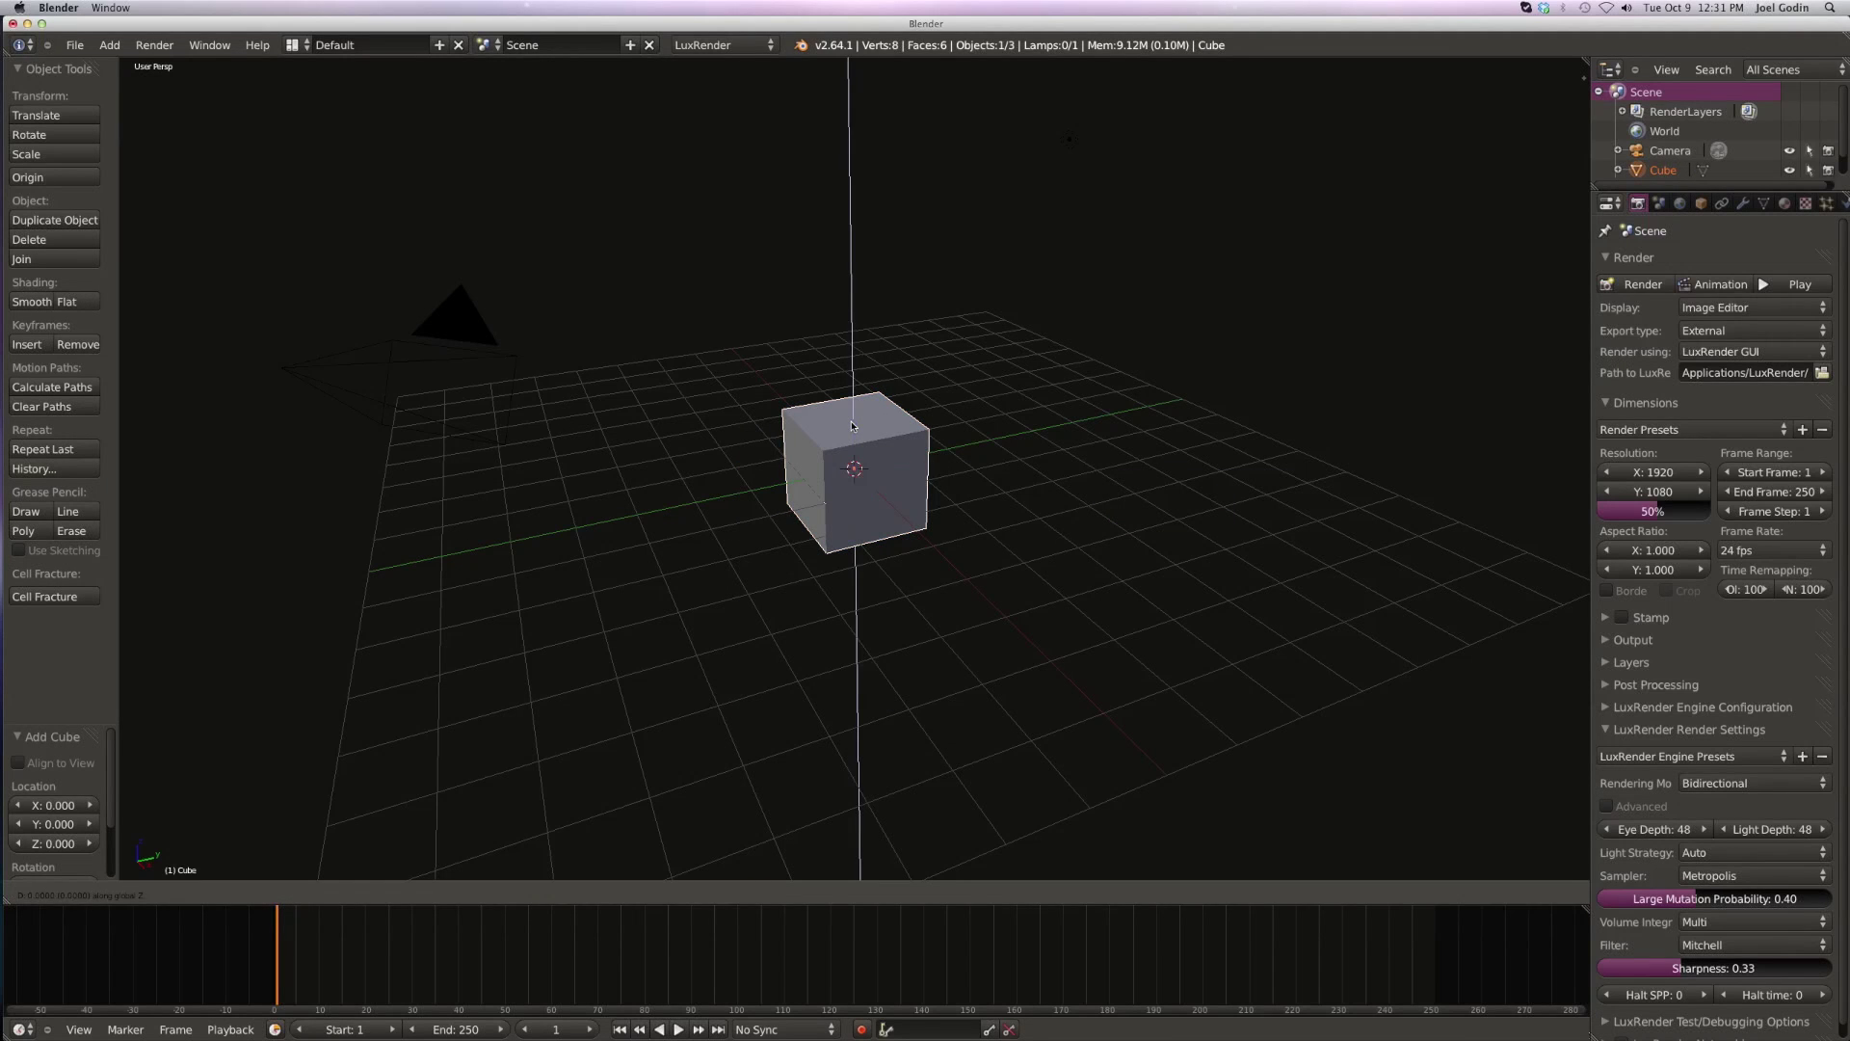
pyautogui.press('1')
pyautogui.press('Return')
# - Add a plane beneath the cube scaled about 3.225 times, then select the cube
pyautogui.press('space')
pyautogui.moveTo(852, 424)
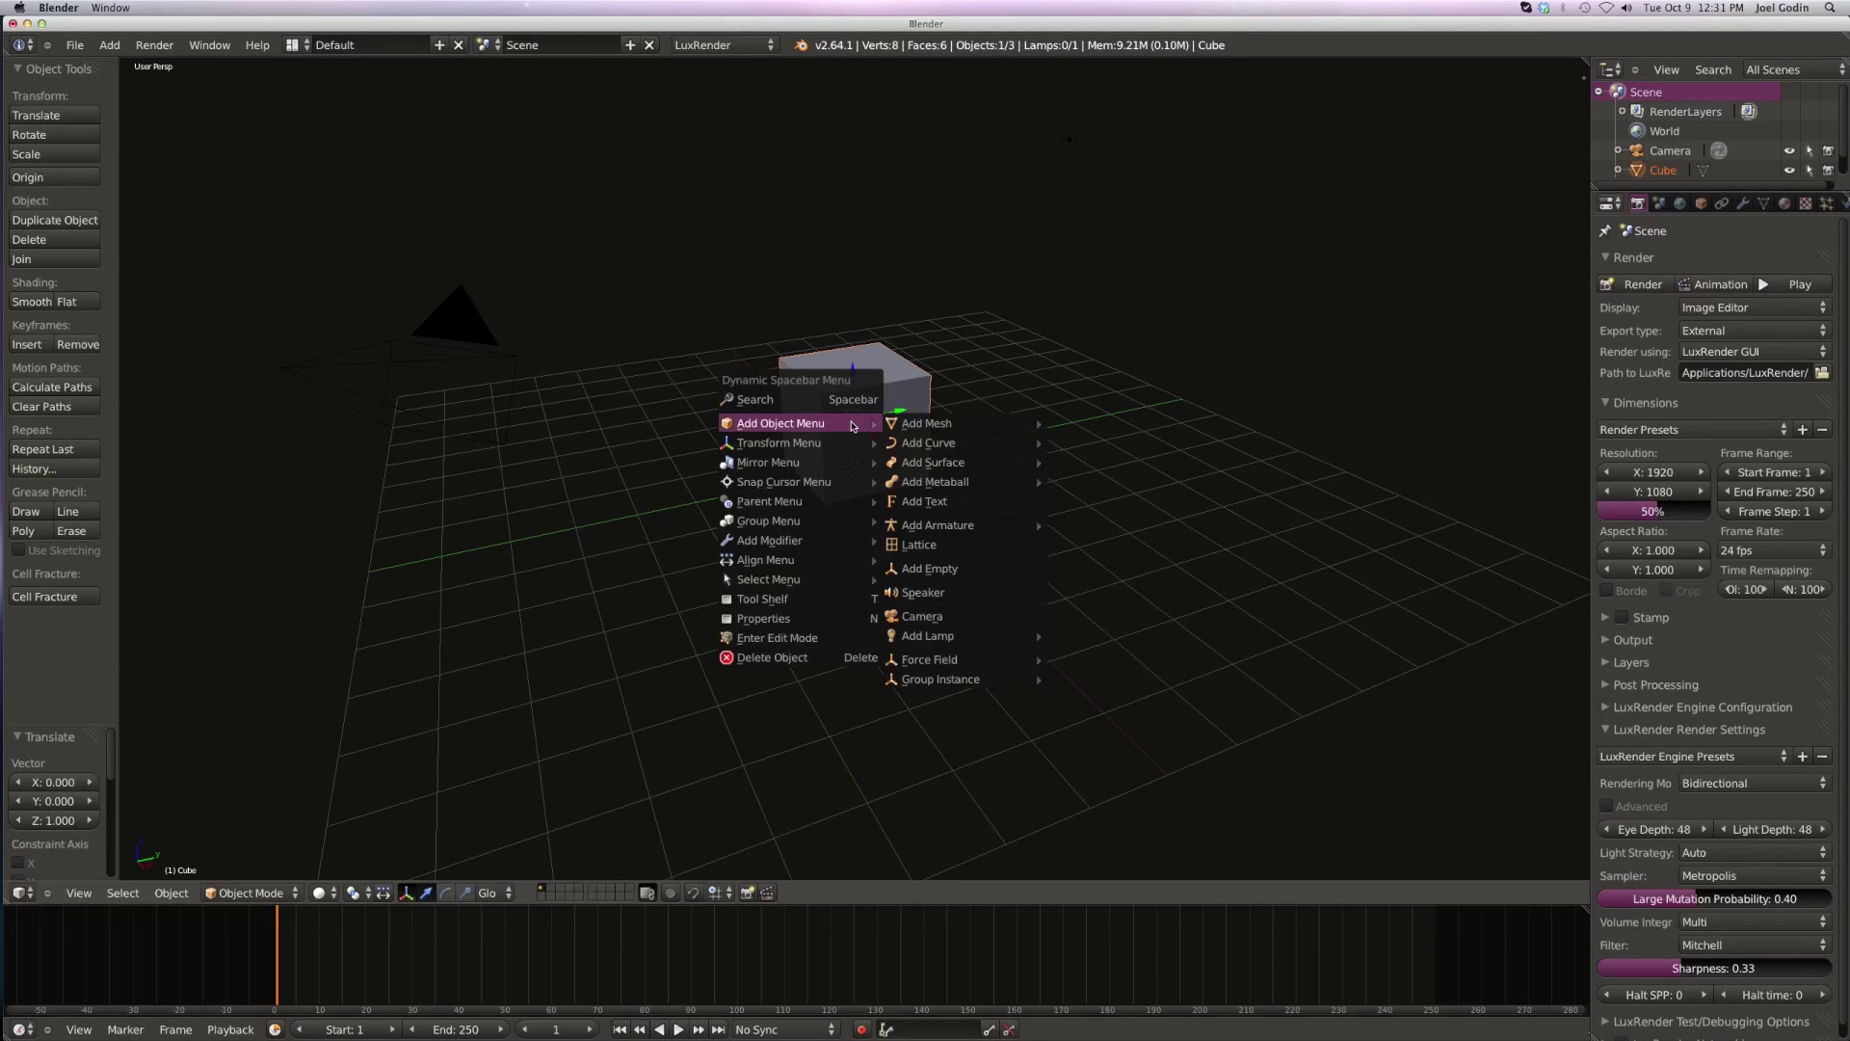
pyautogui.moveTo(915, 427)
pyautogui.click(1055, 427)
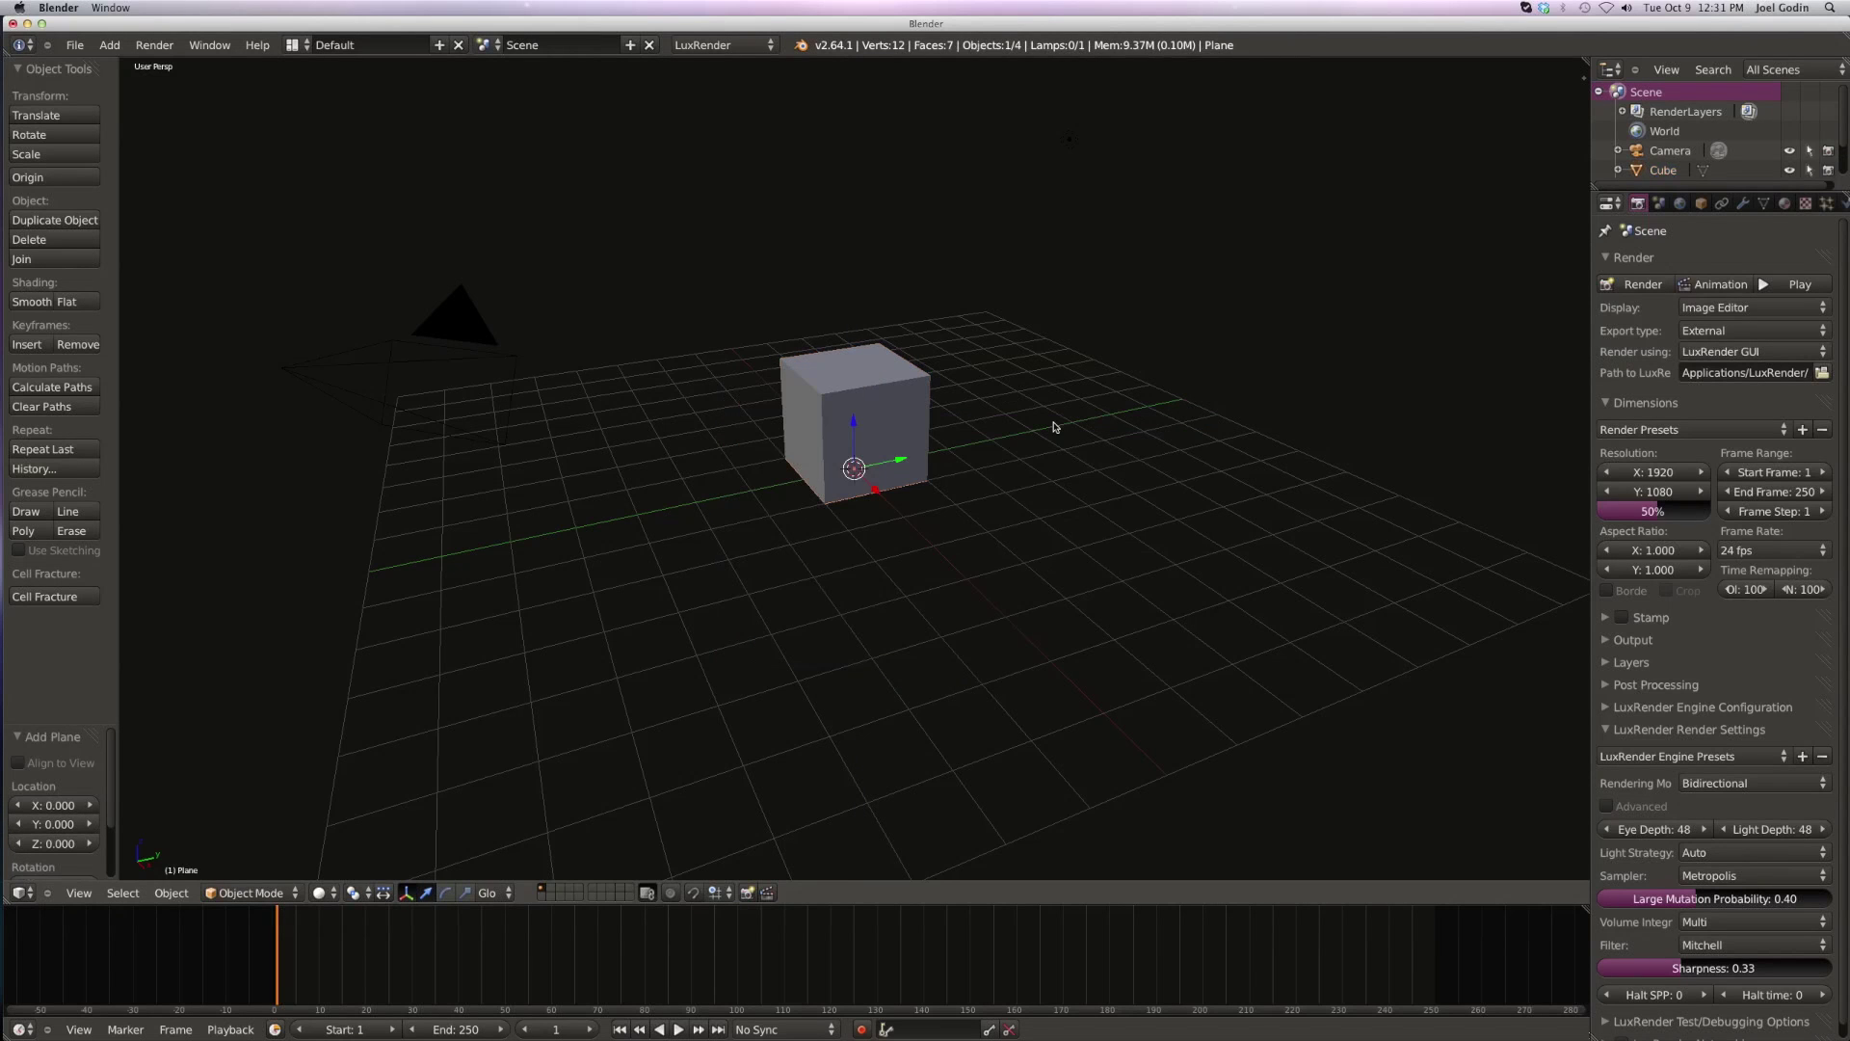
pyautogui.press('s')
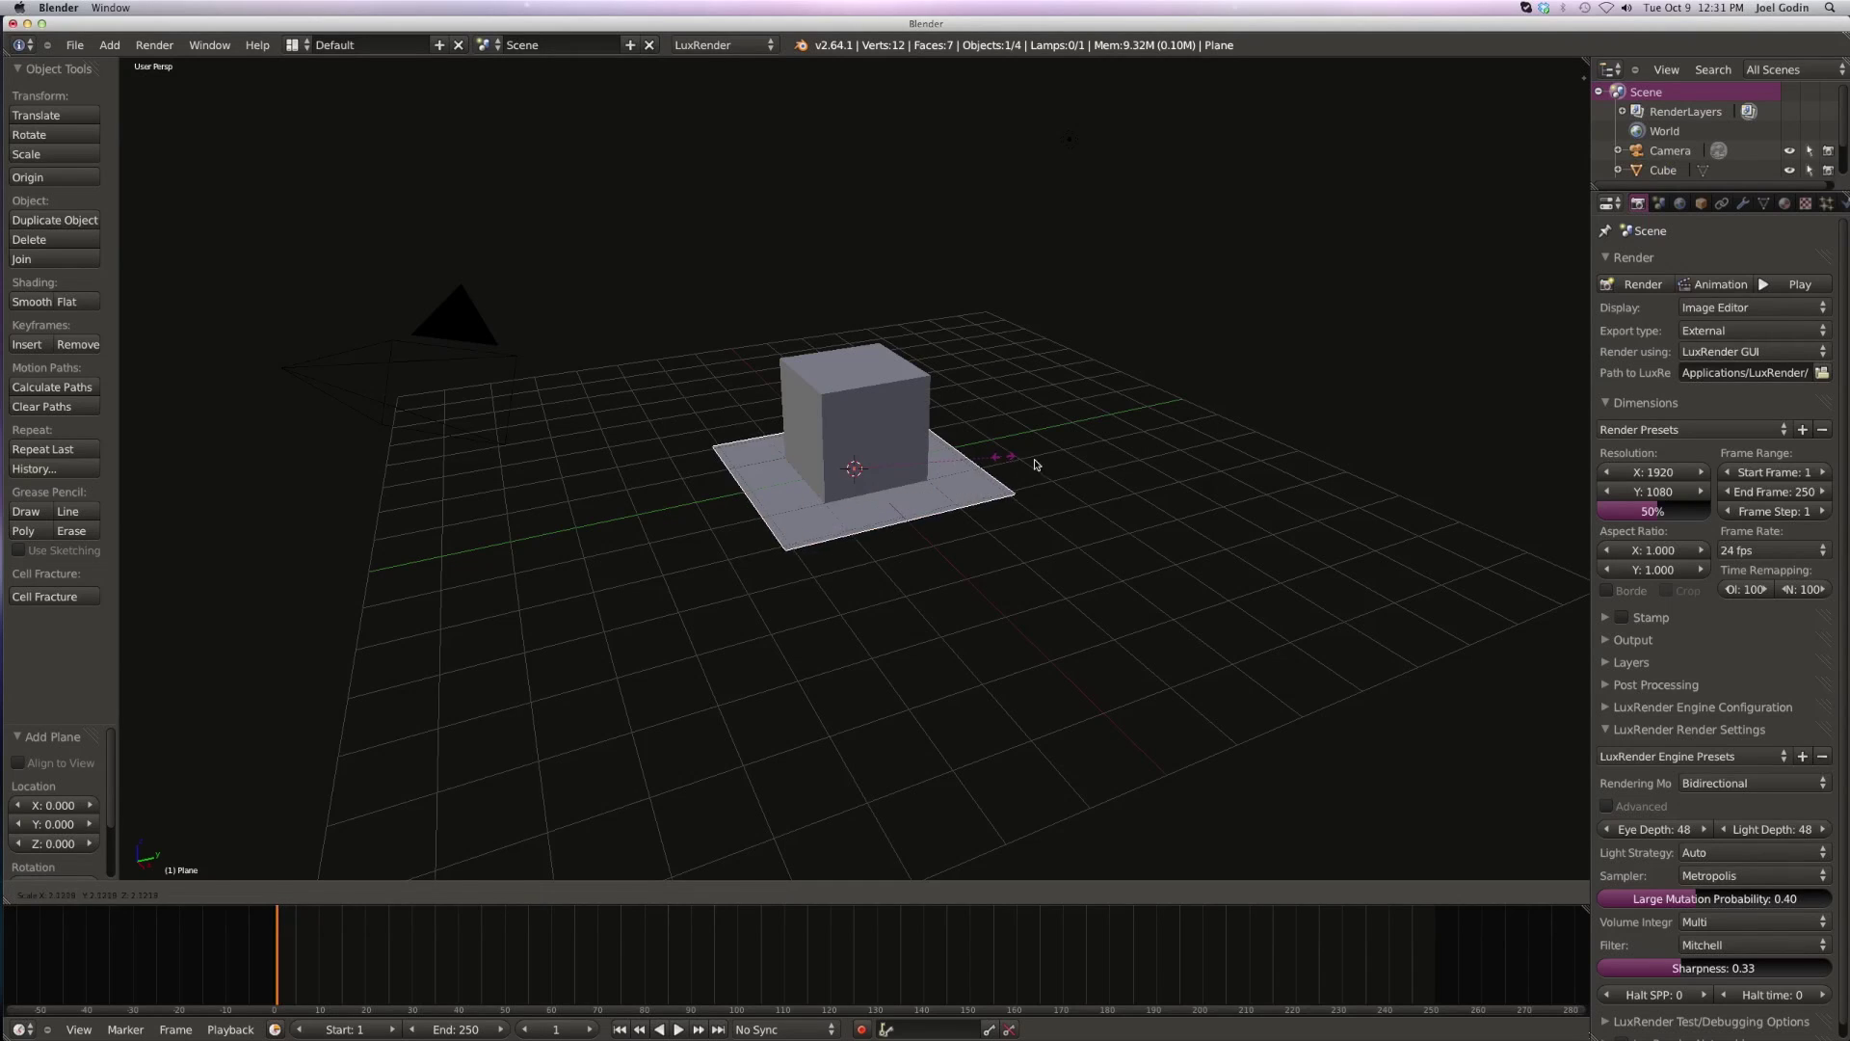
pyautogui.click(1083, 463)
pyautogui.rightClick(860, 406)
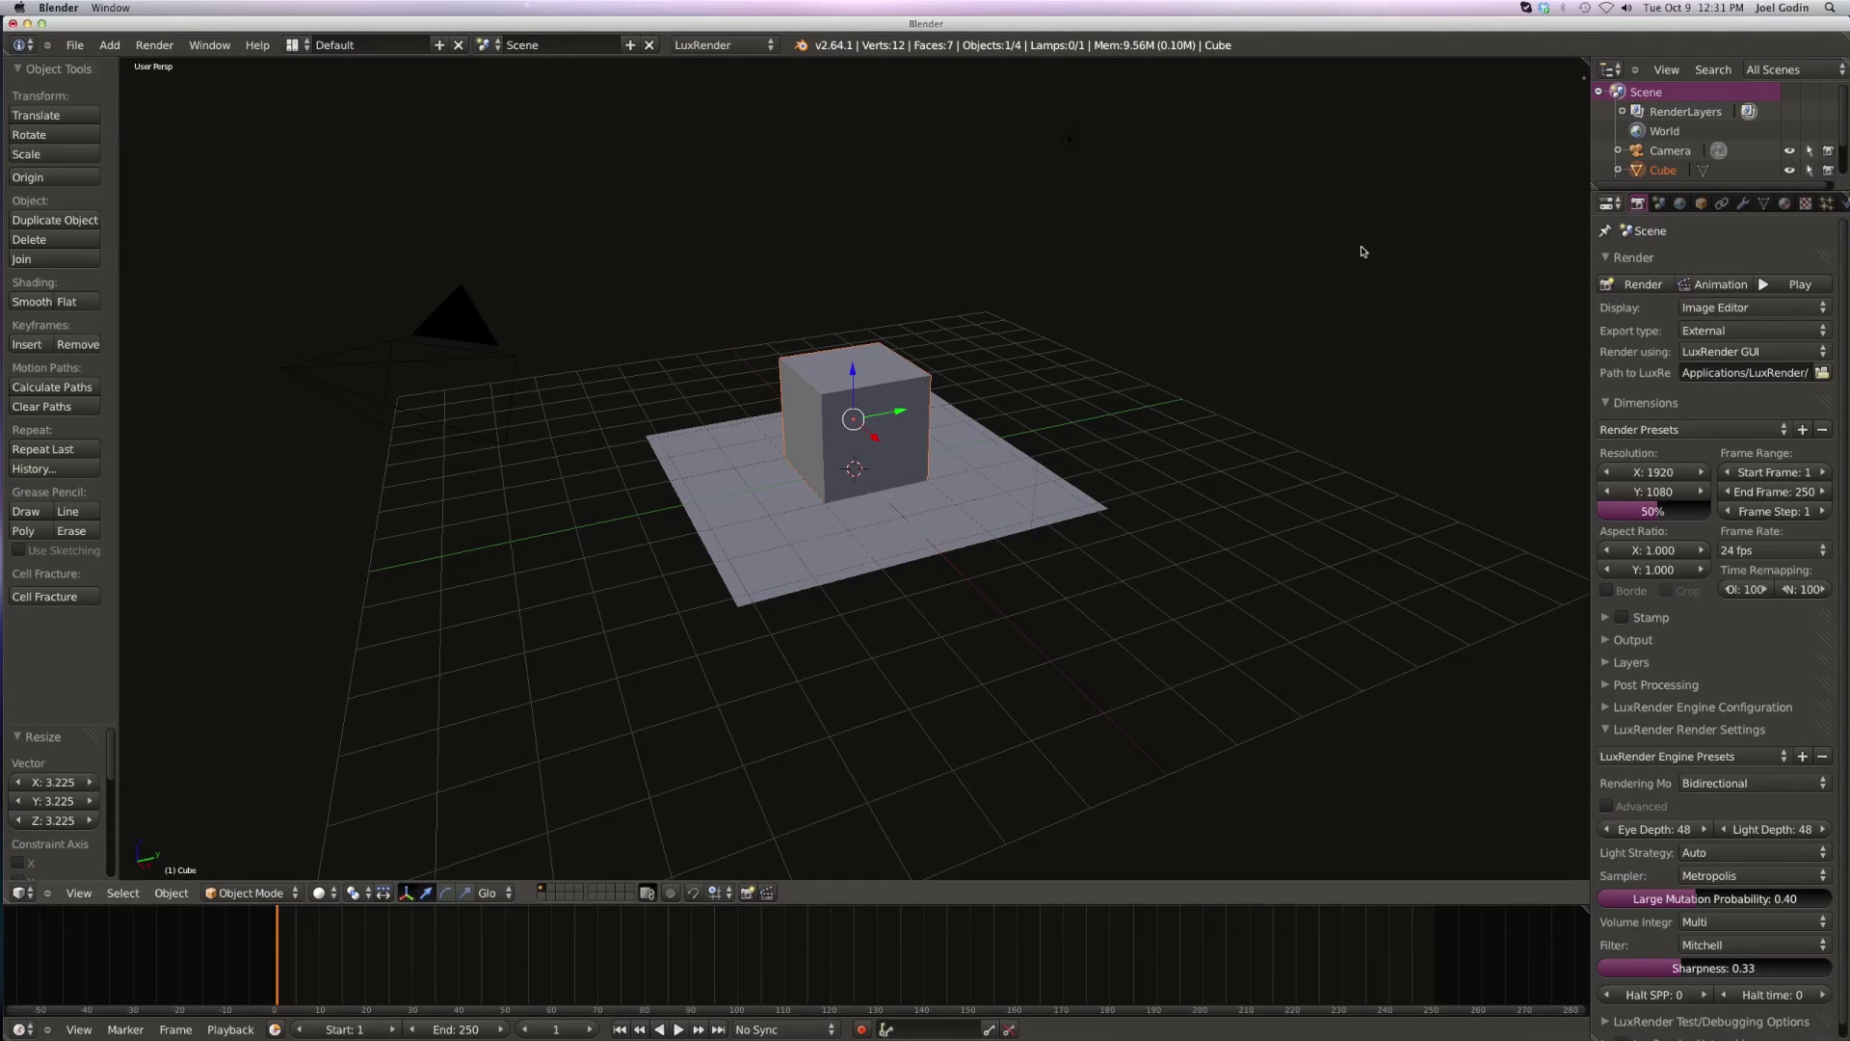
# - Give the cube a new LuxRender Glass2 material with Dispersion enabled
pyautogui.click(1784, 203)
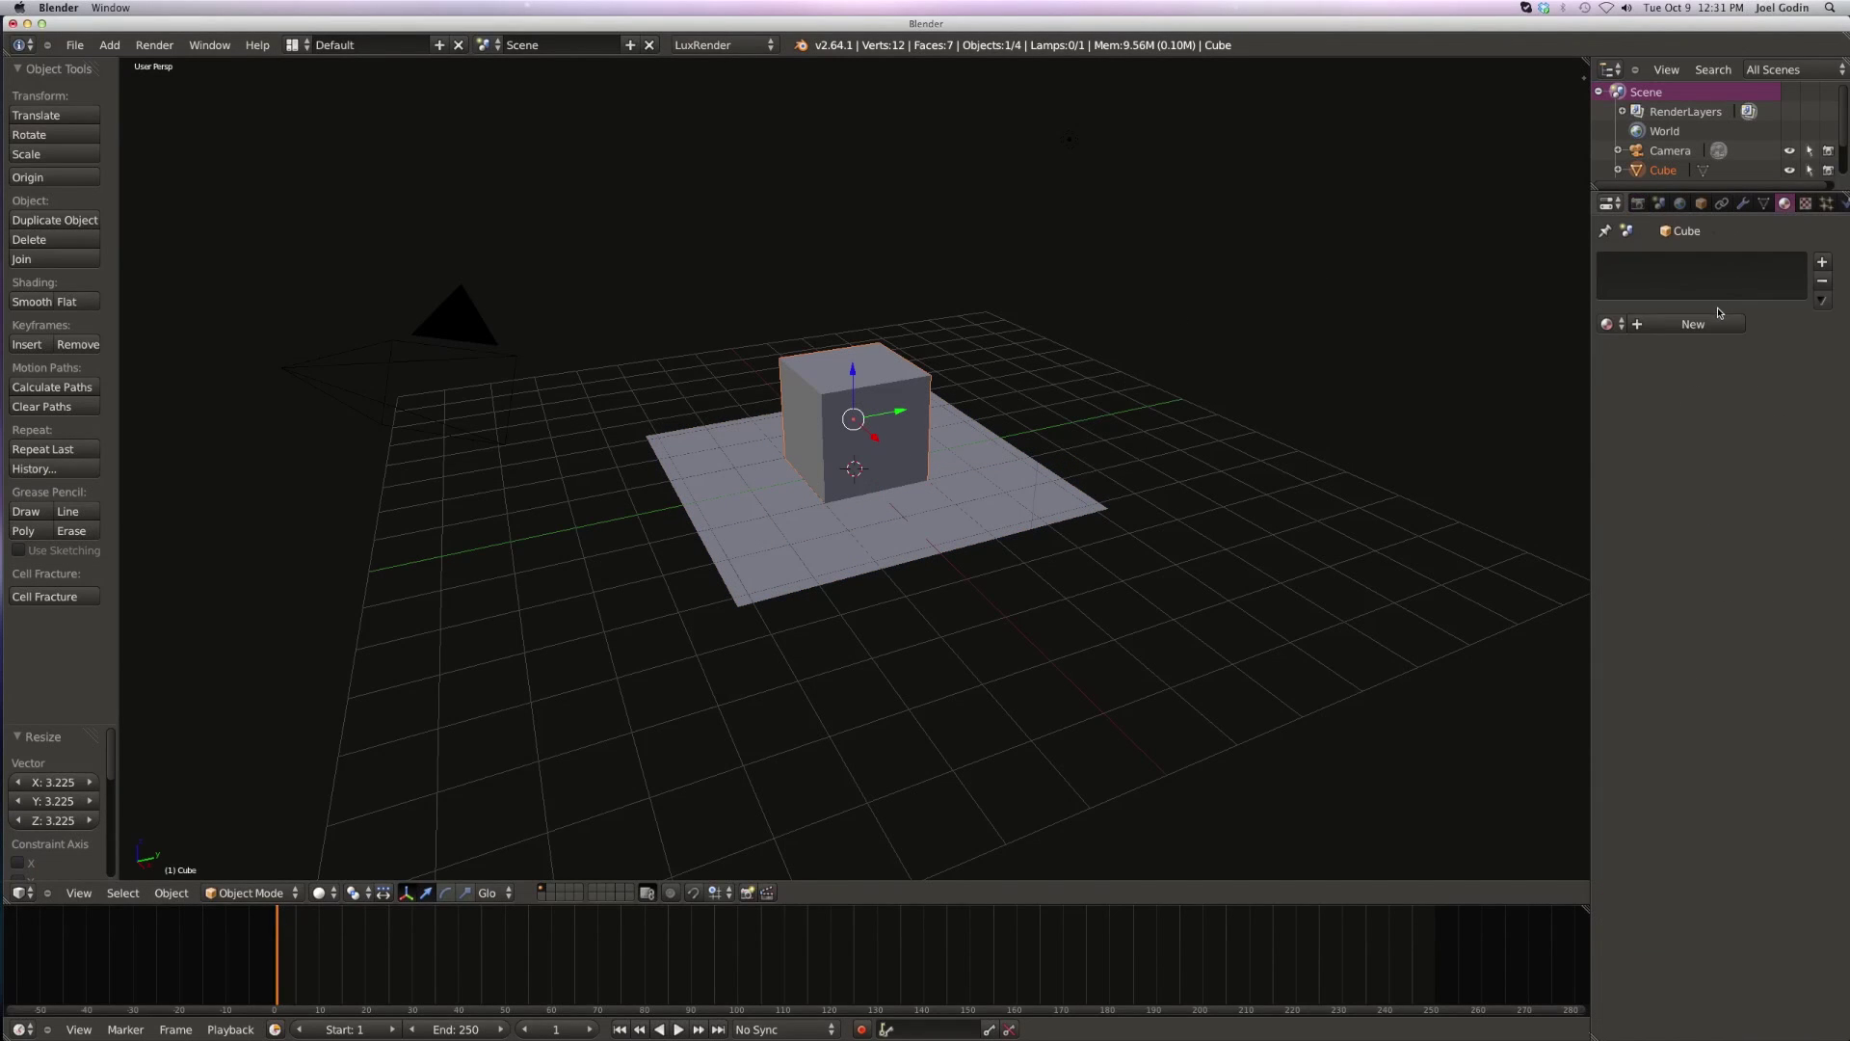
pyautogui.click(1693, 324)
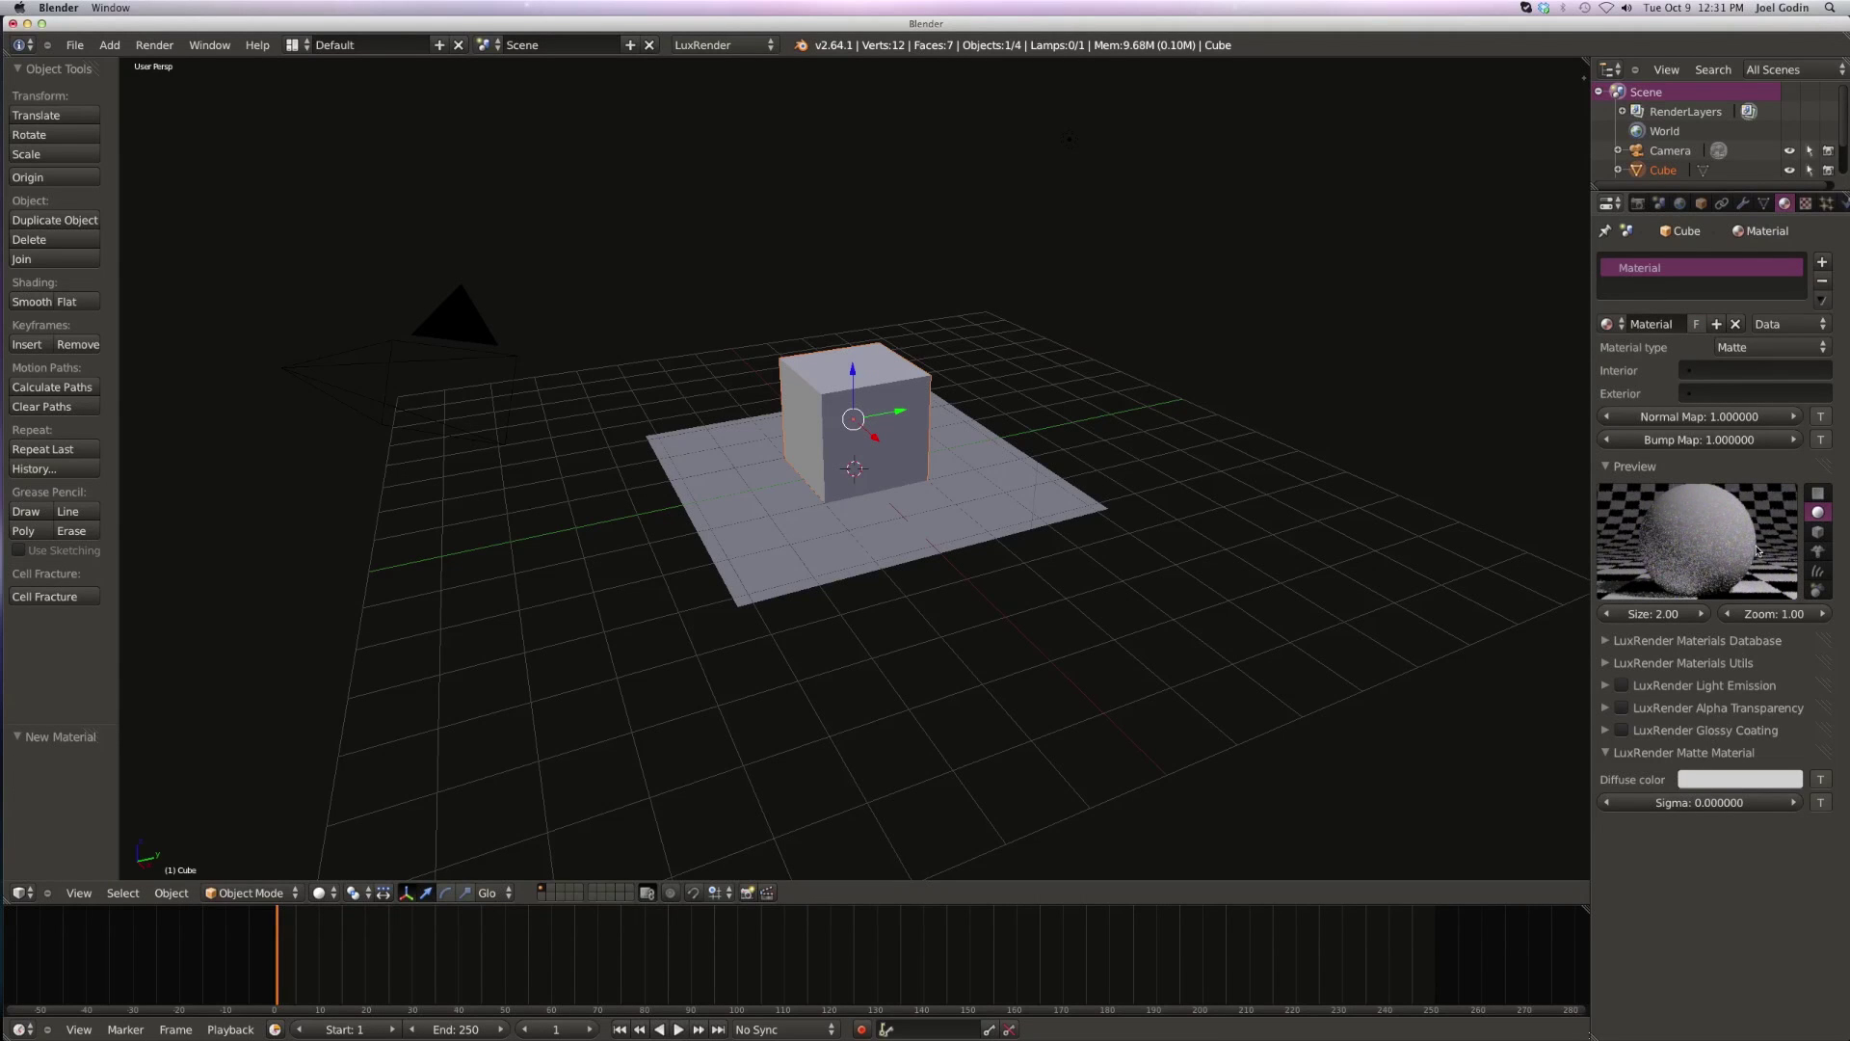
pyautogui.click(1752, 347)
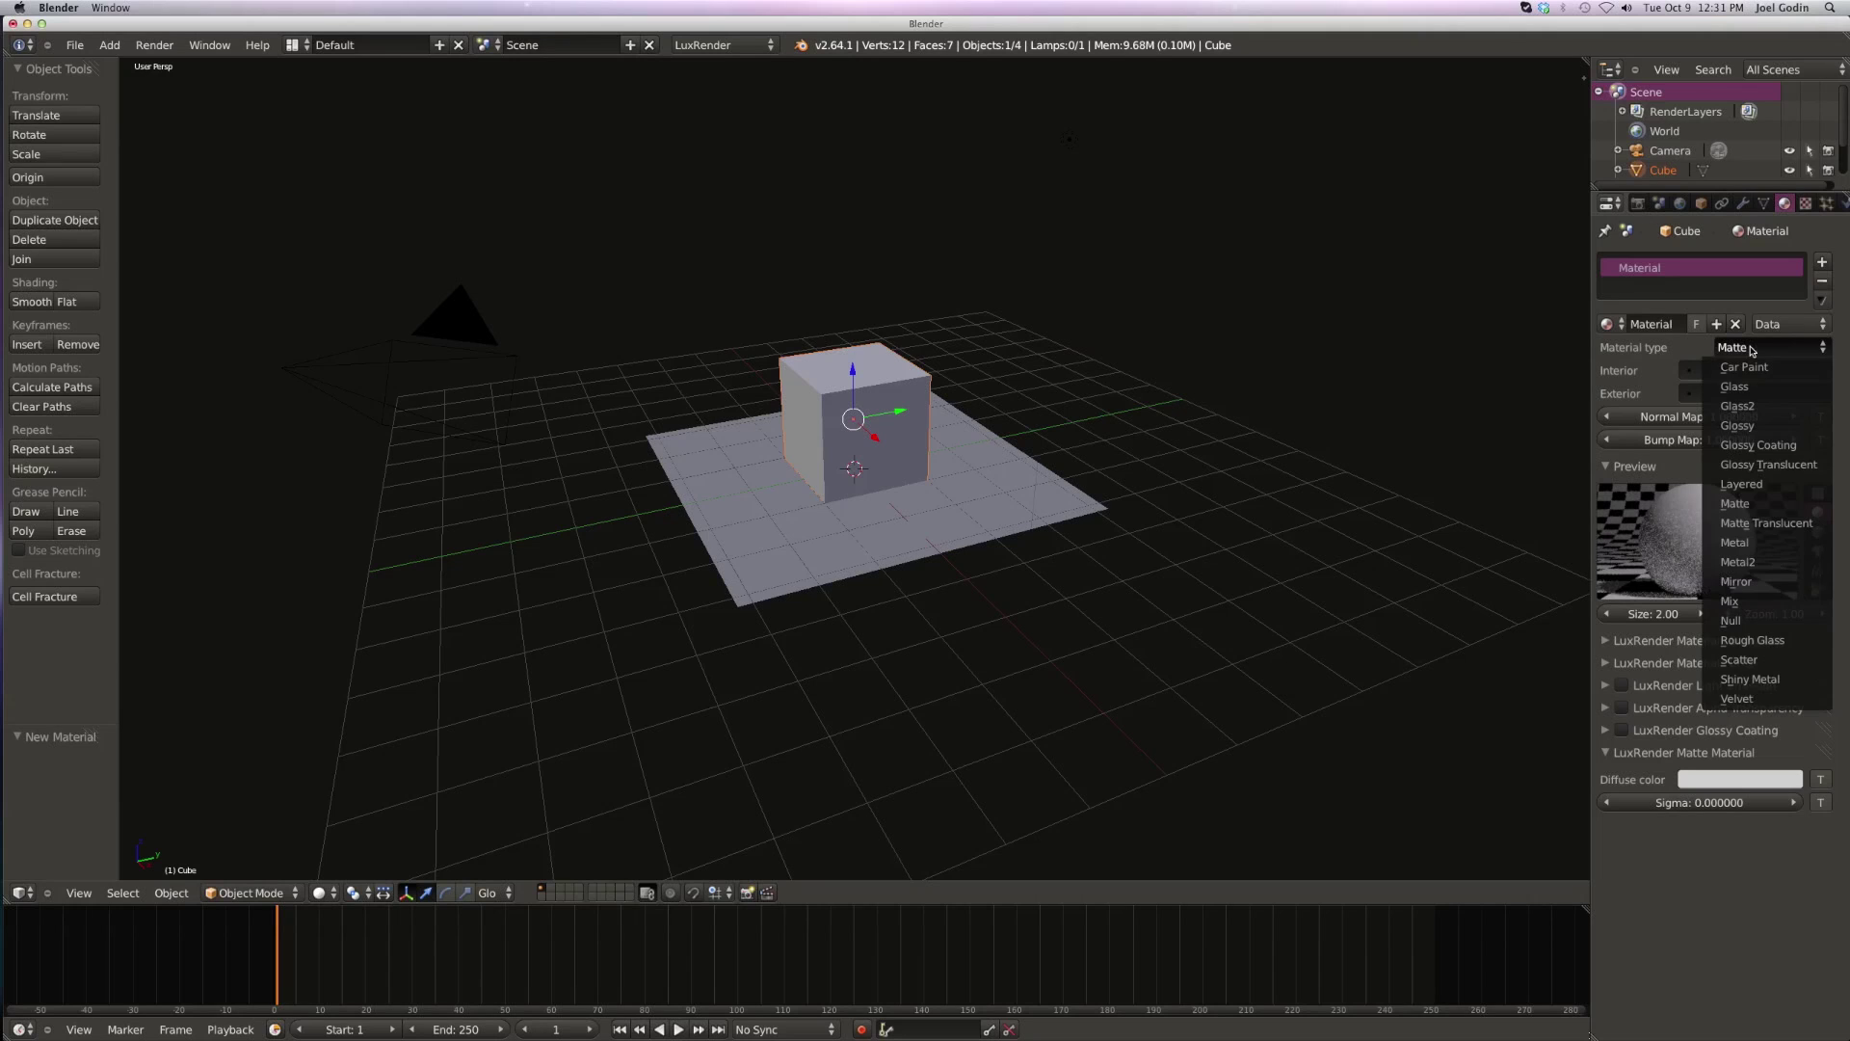
pyautogui.click(1752, 406)
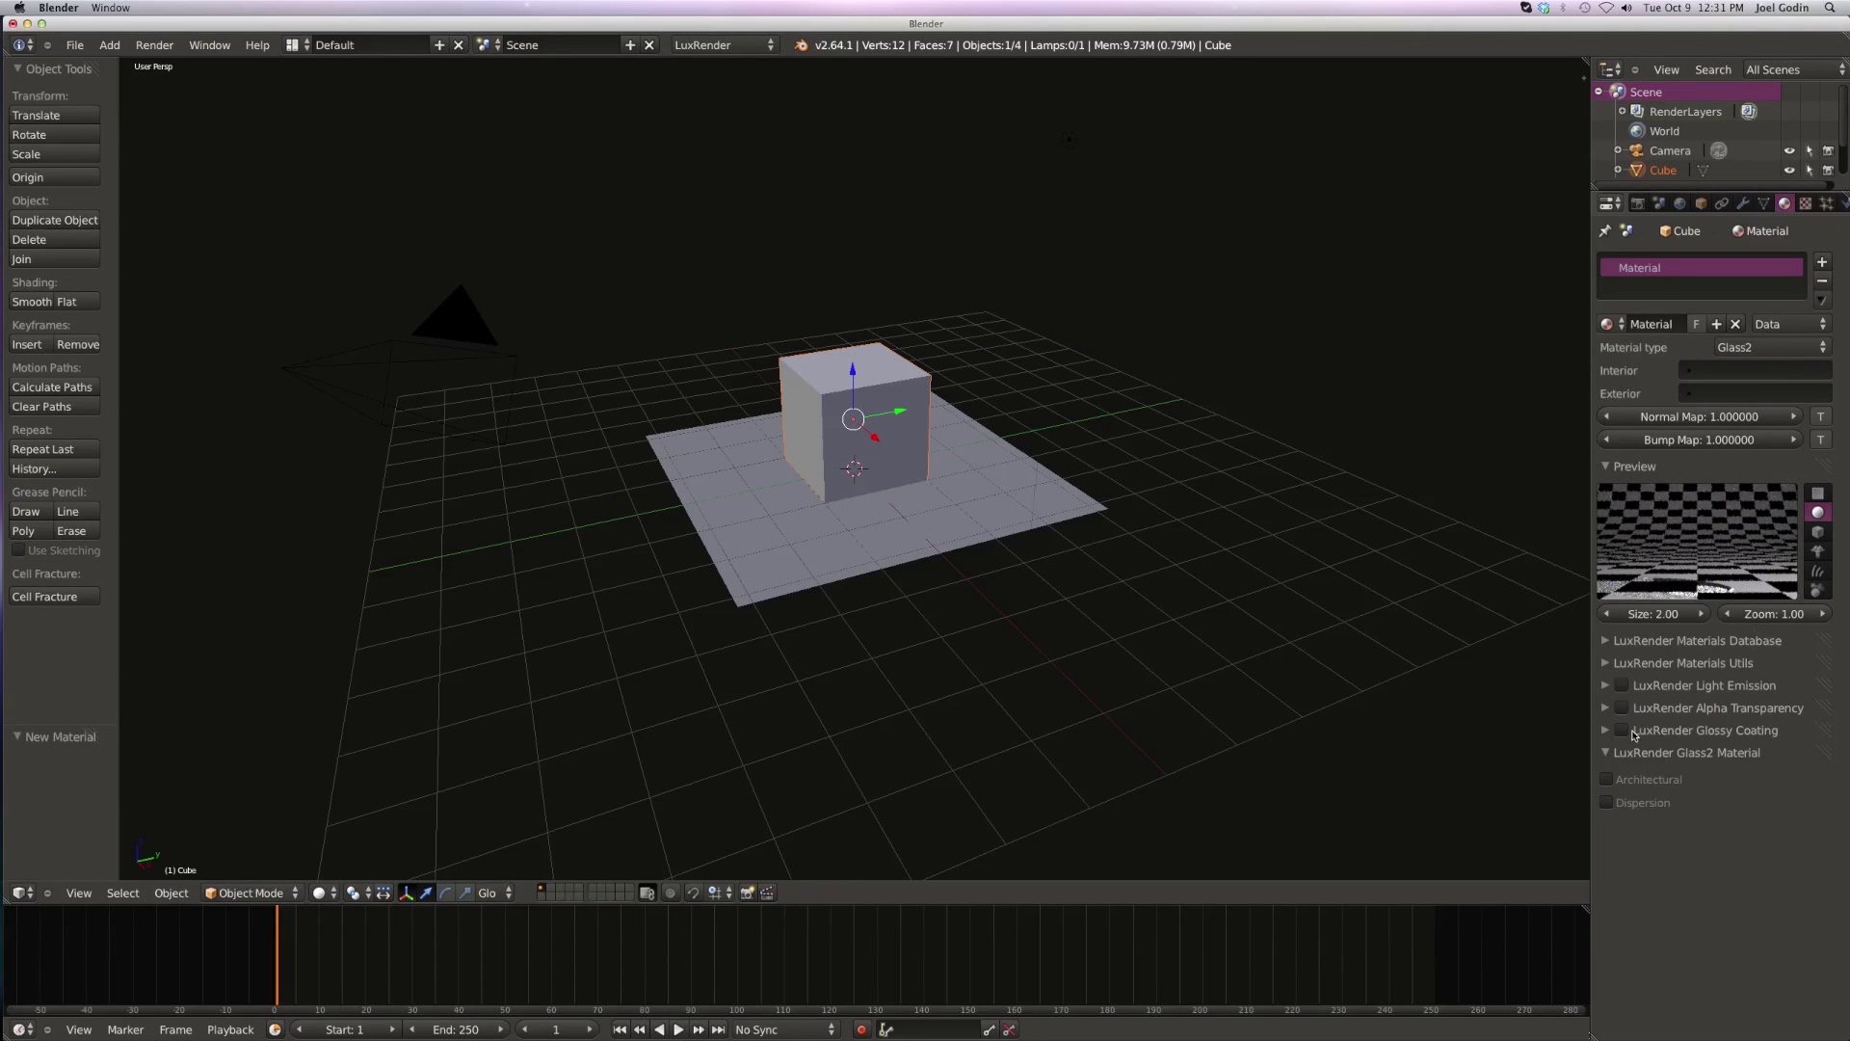
pyautogui.click(1607, 802)
# - Give the plane a new Glossy material (Material.001) and bring up the World settings
pyautogui.rightClick(938, 552)
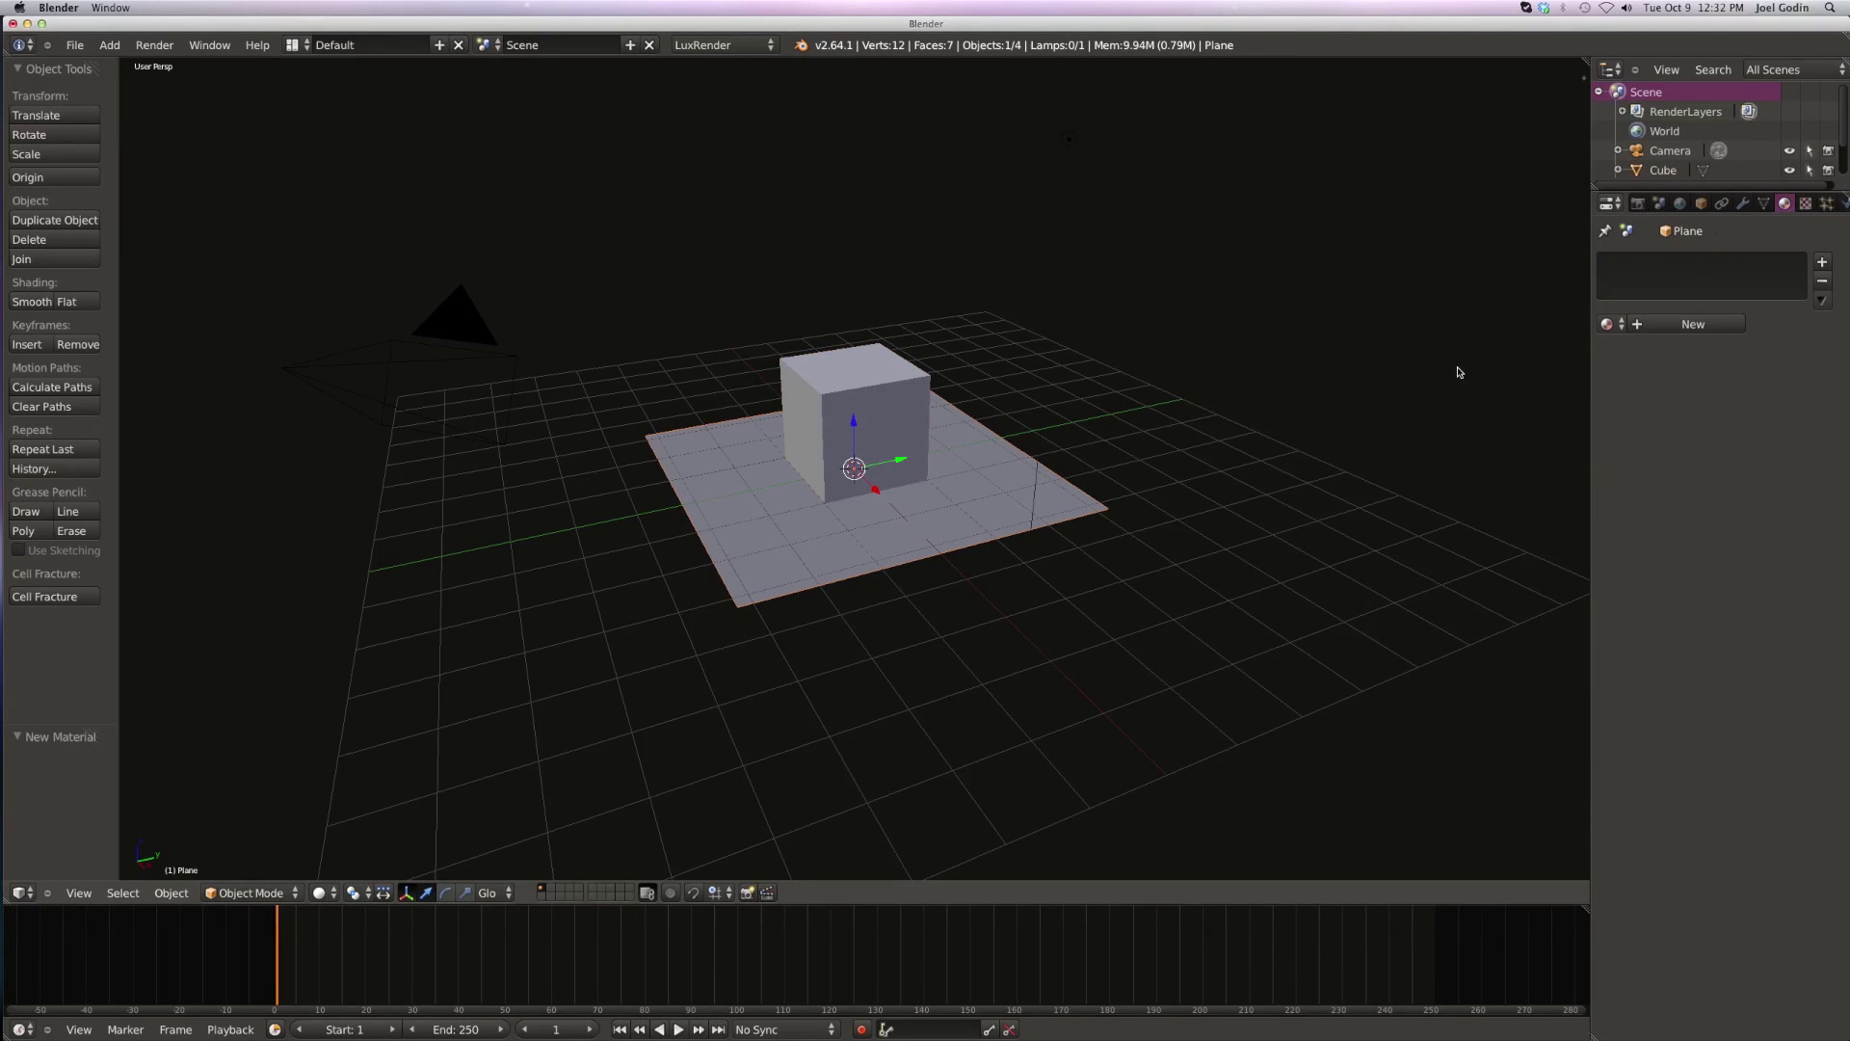
pyautogui.click(1693, 324)
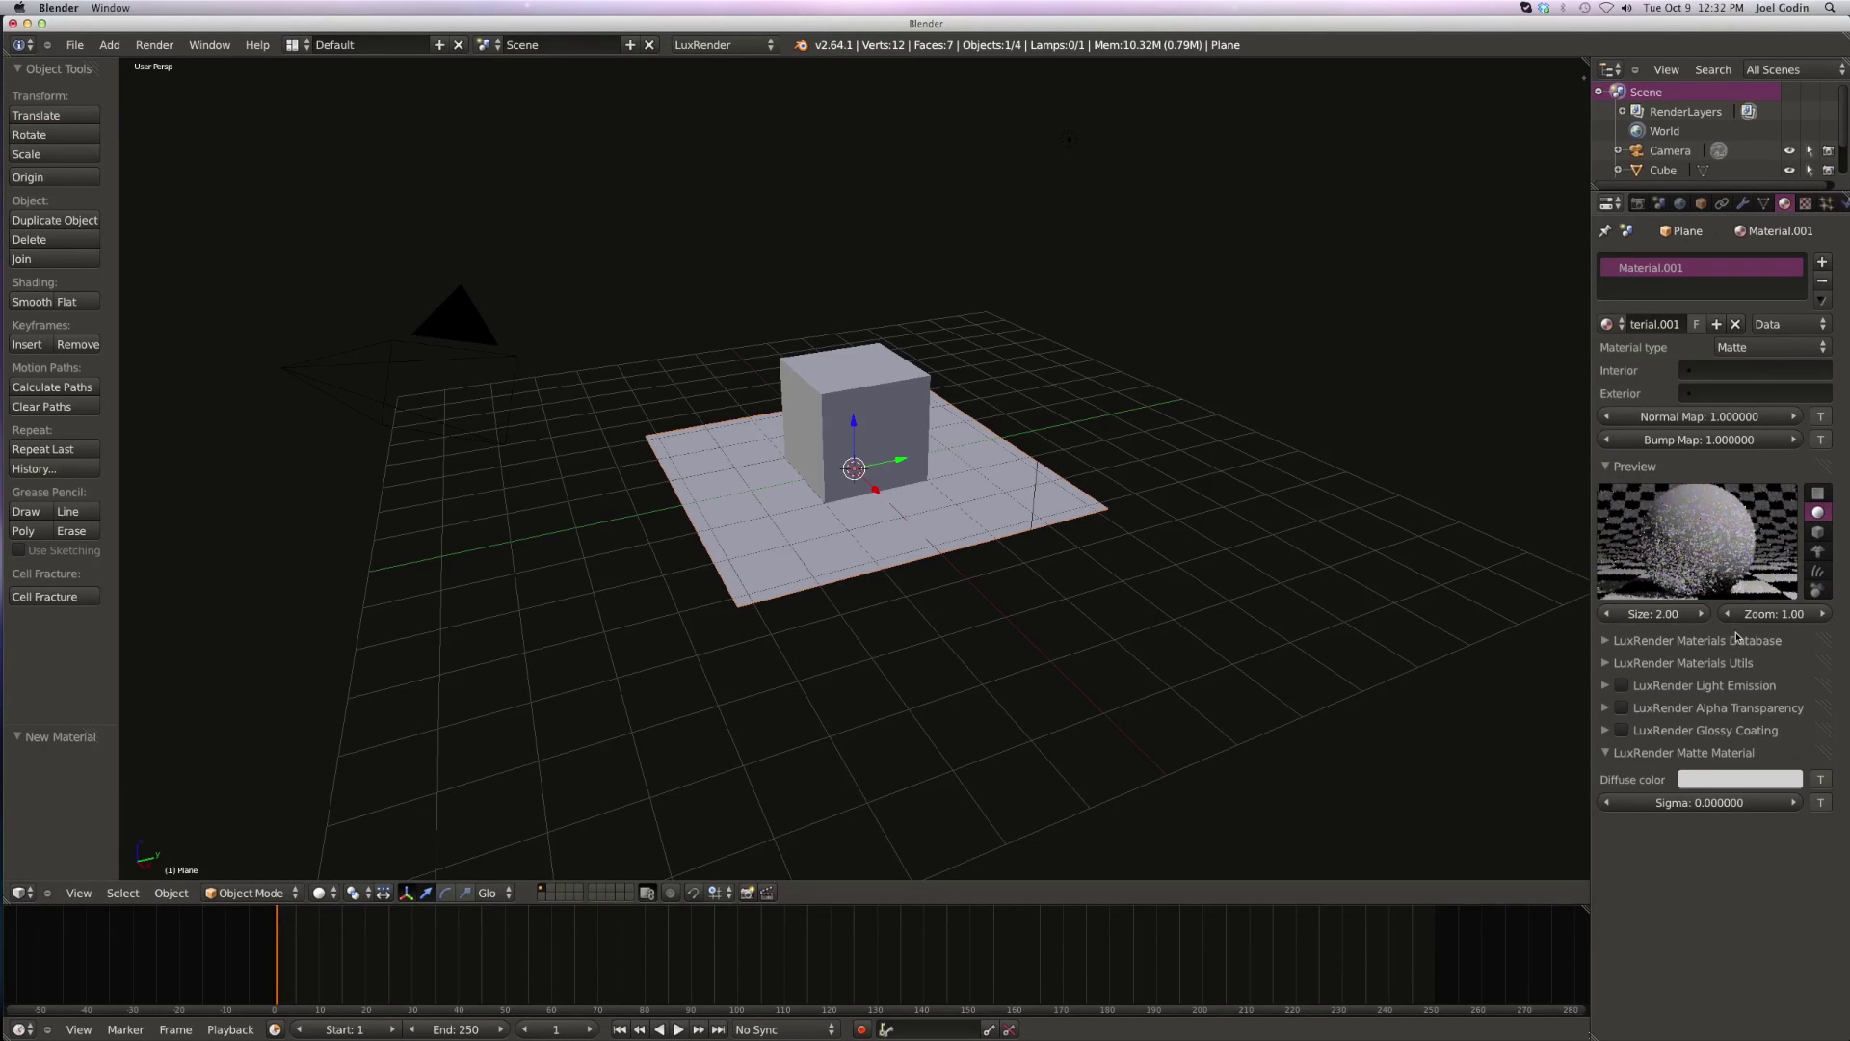
pyautogui.click(1748, 349)
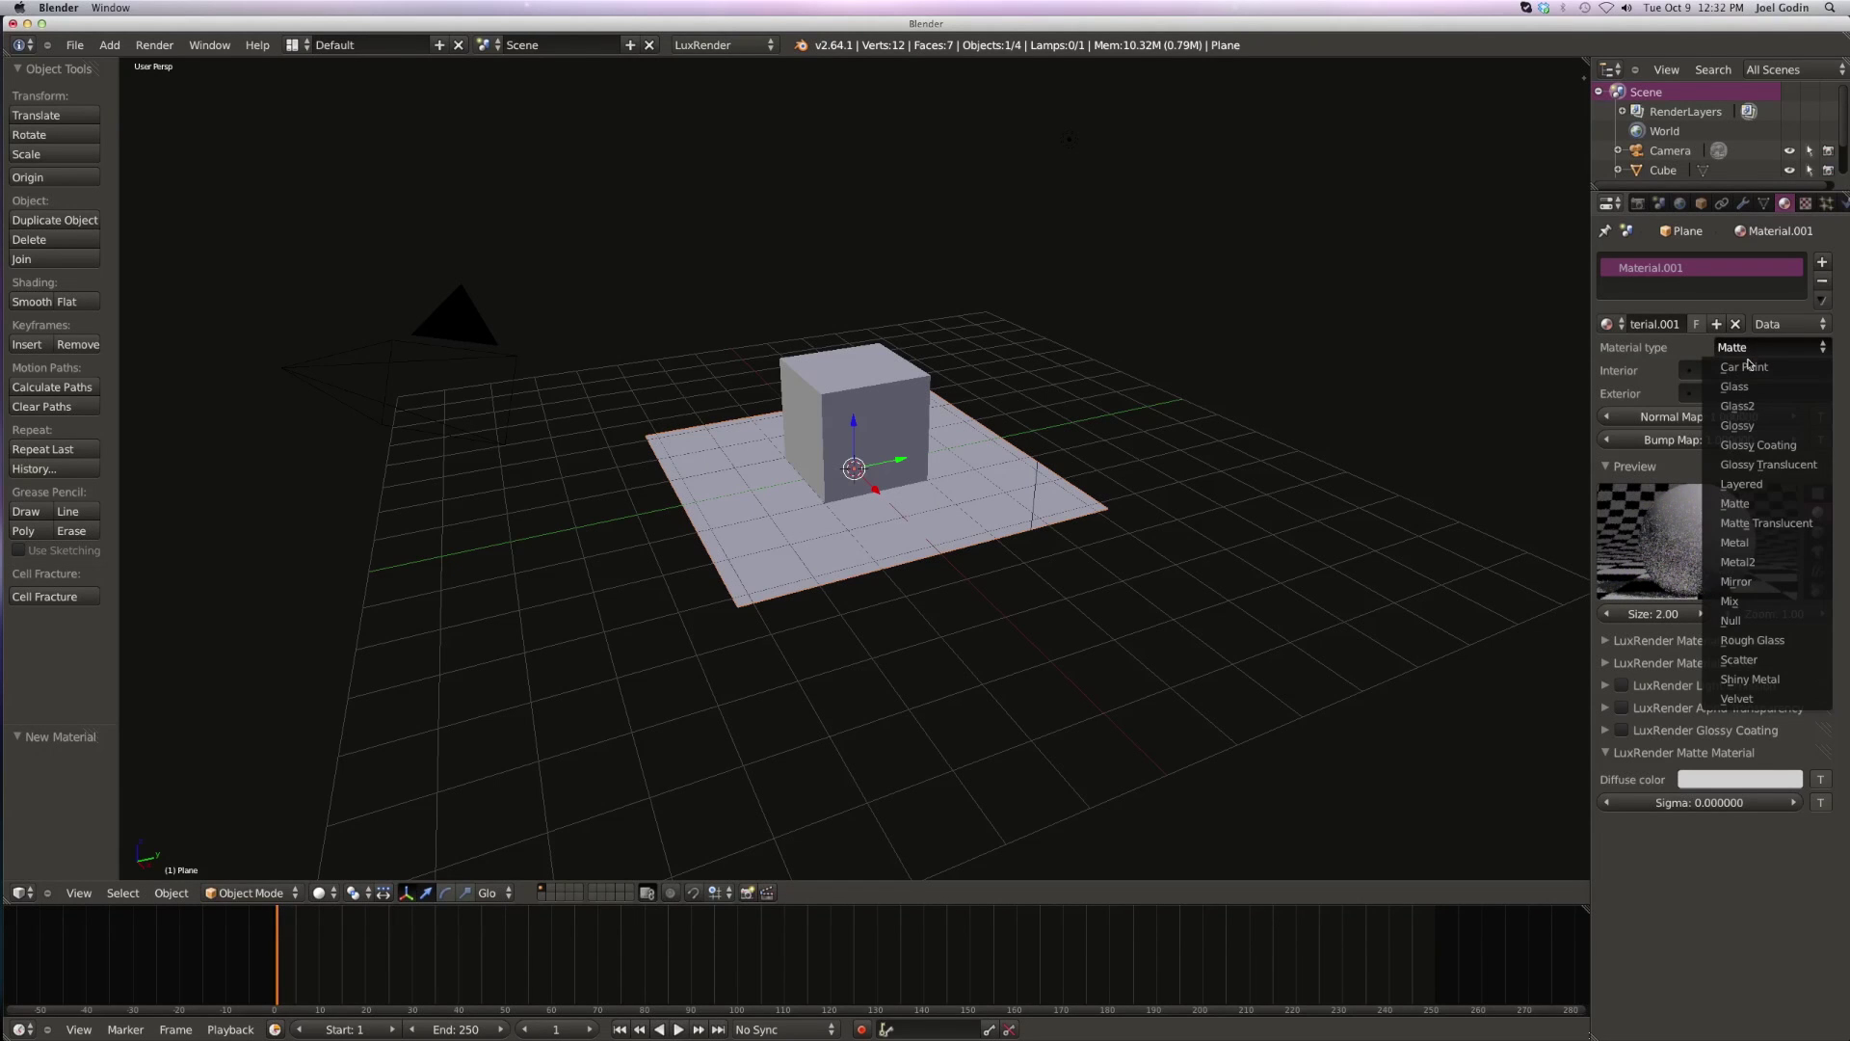
pyautogui.click(1744, 426)
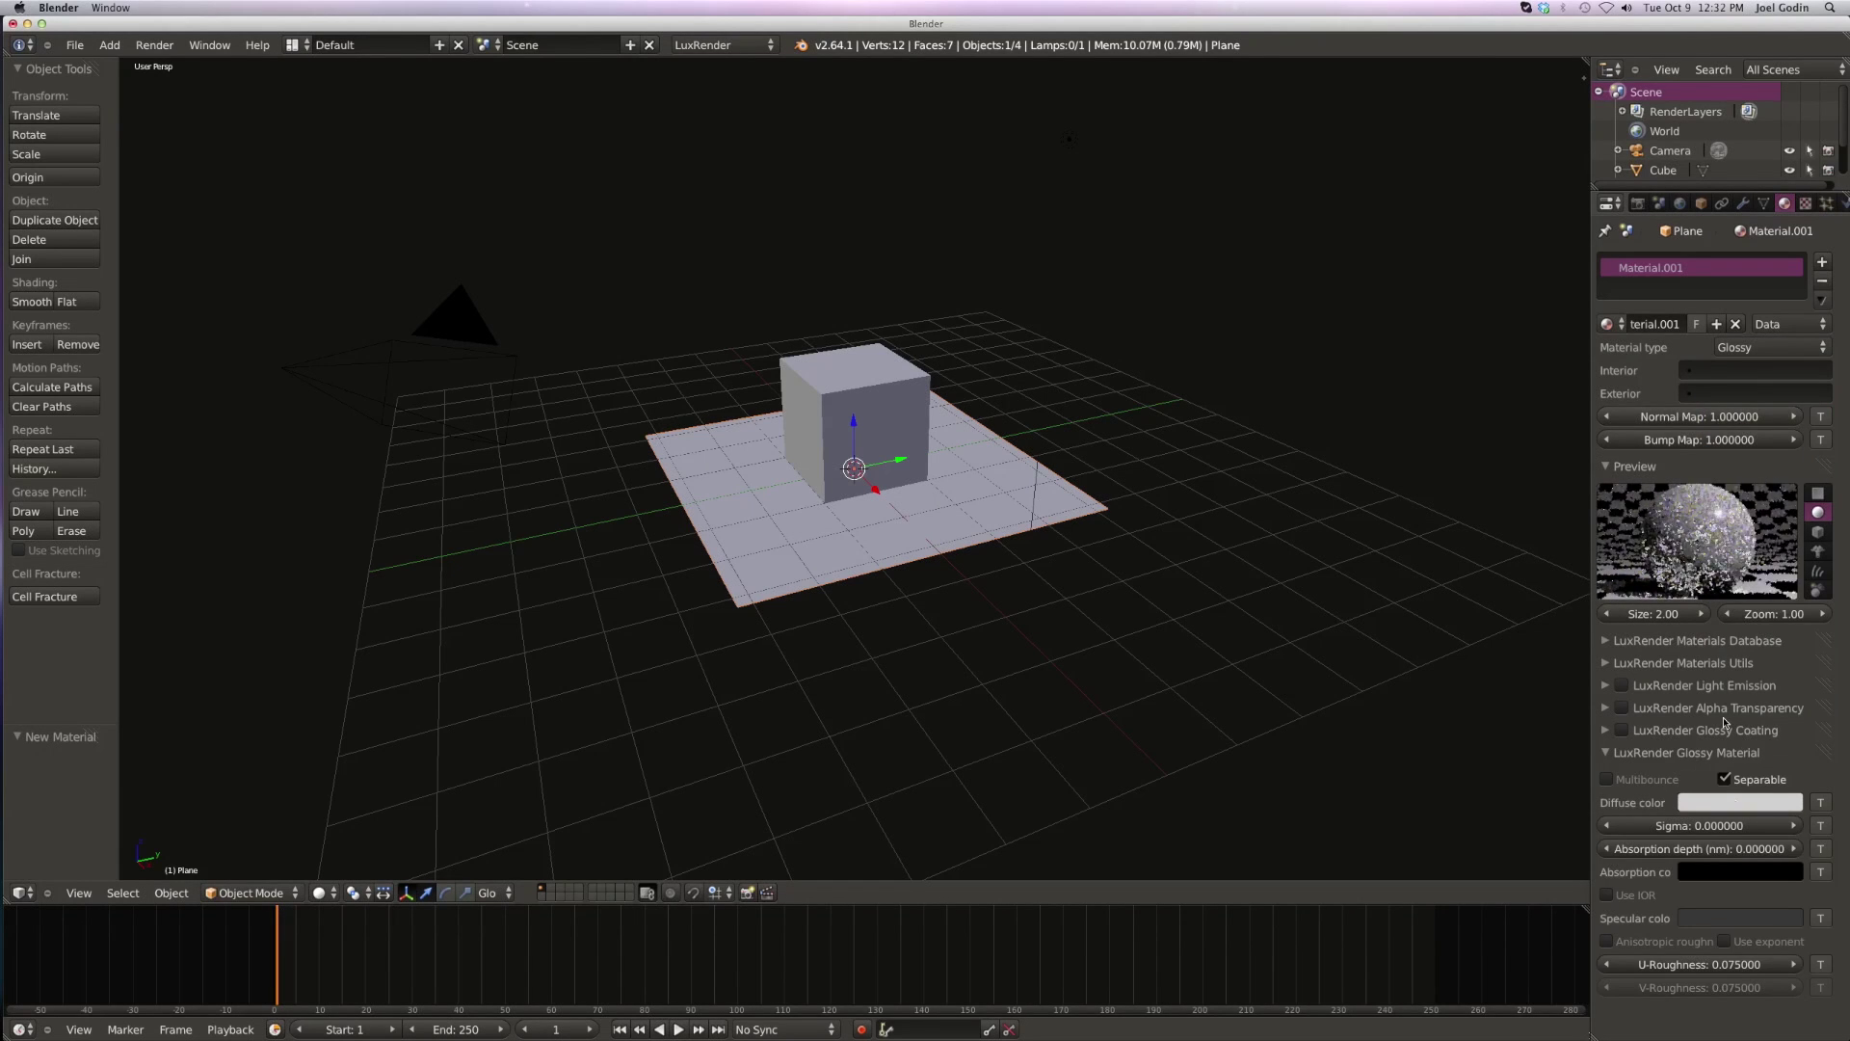
pyautogui.click(1638, 204)
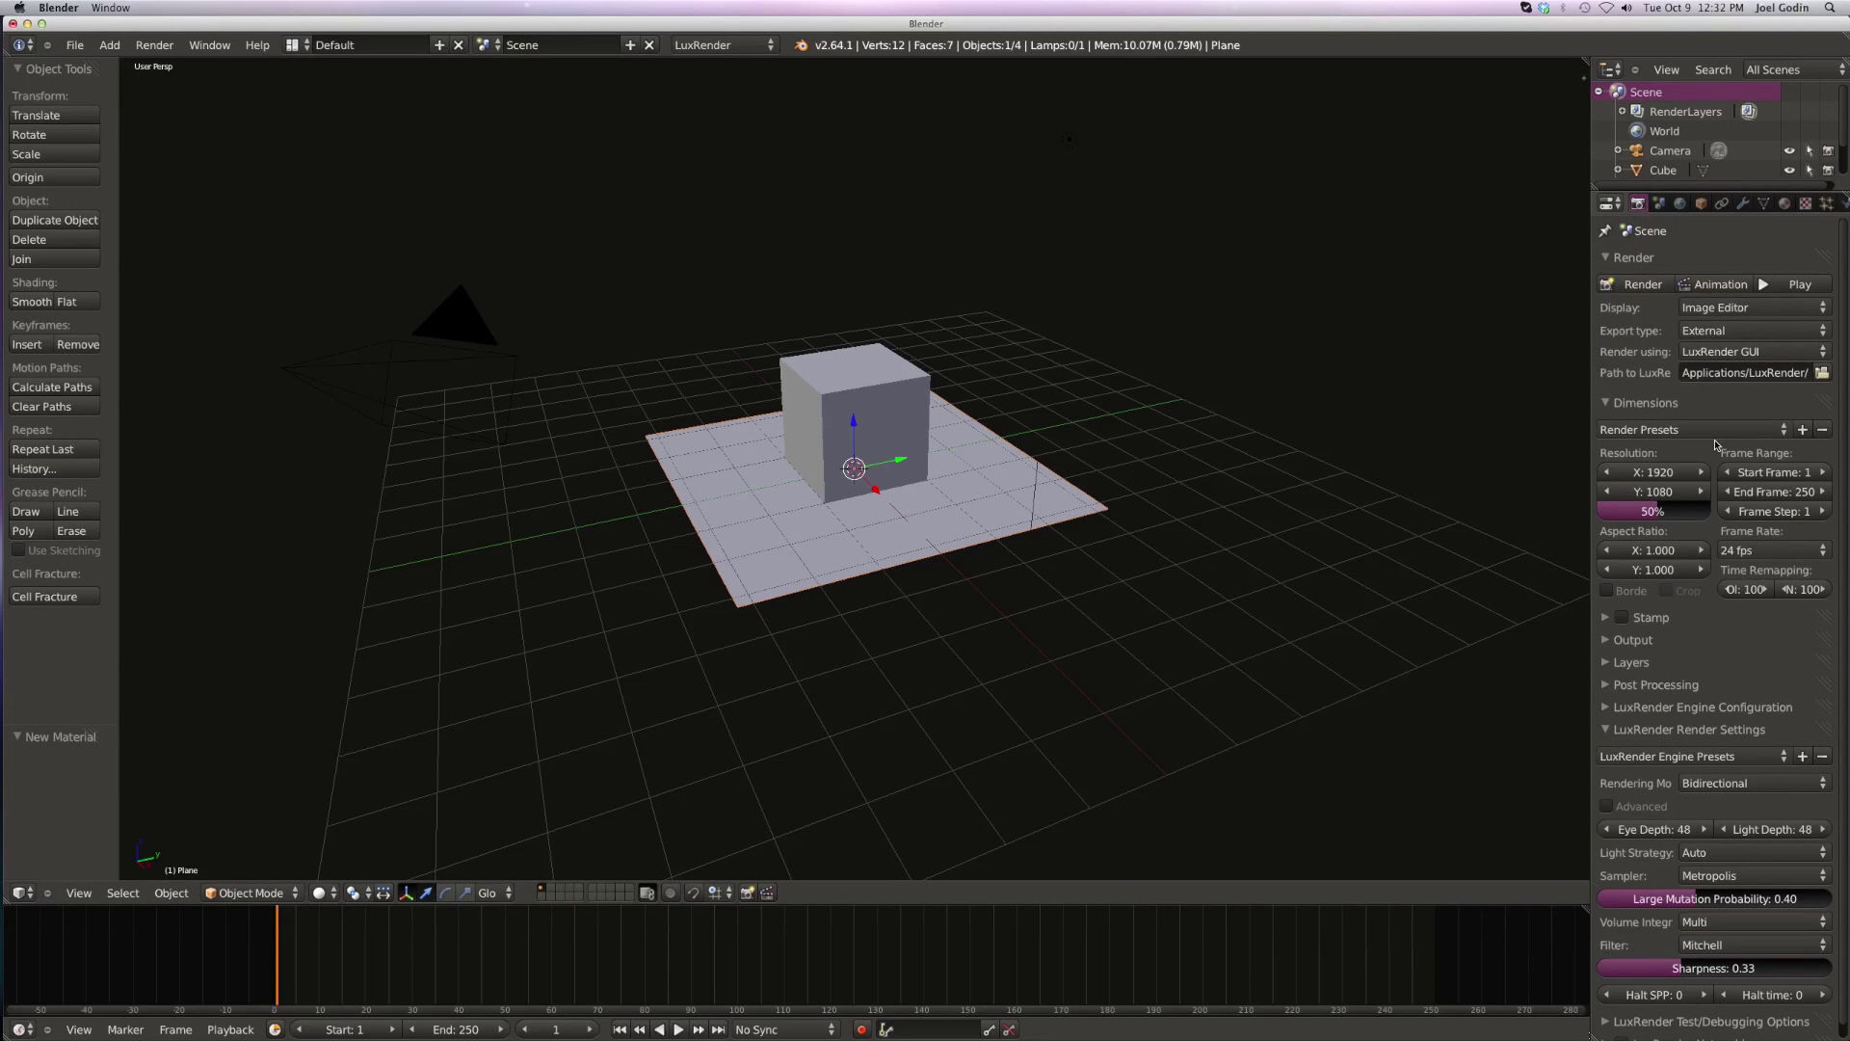
pyautogui.click(1680, 203)
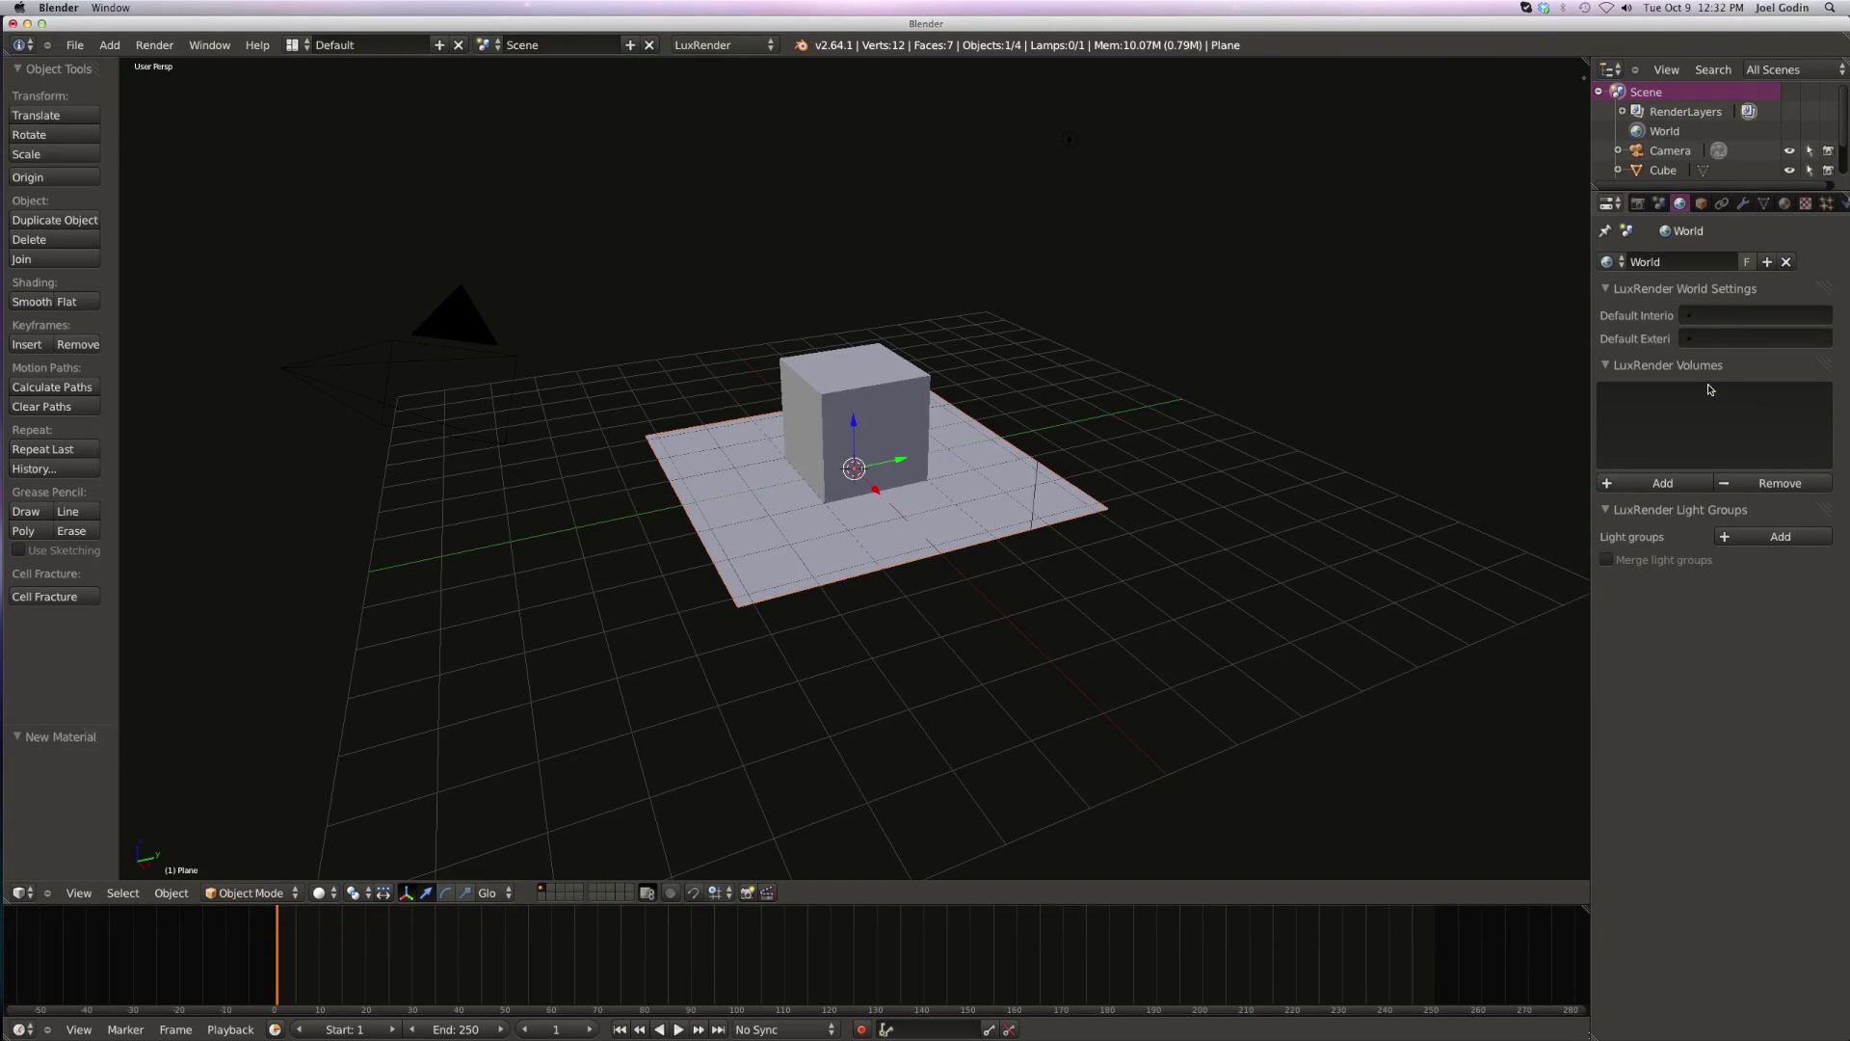
# - Add a LuxRender volume using the Transparent > Glass, Pyrex preset
pyautogui.click(1666, 485)
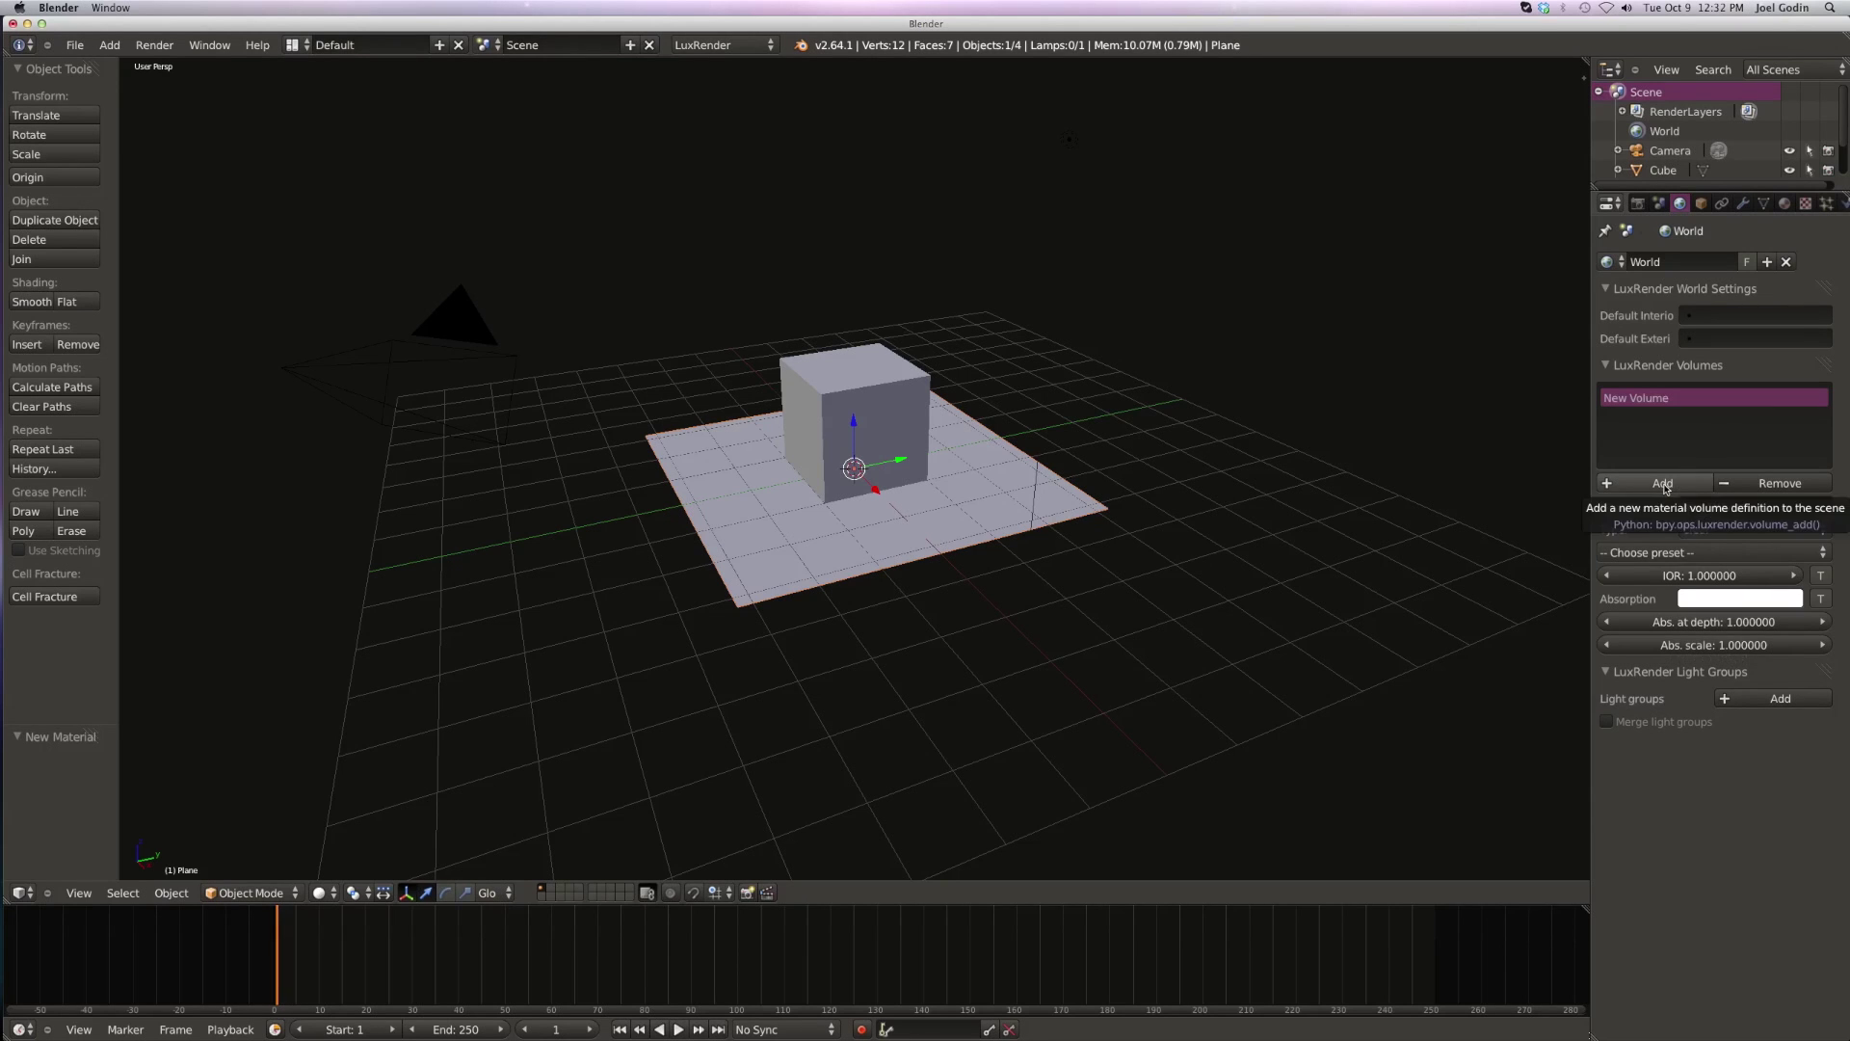
pyautogui.click(1697, 555)
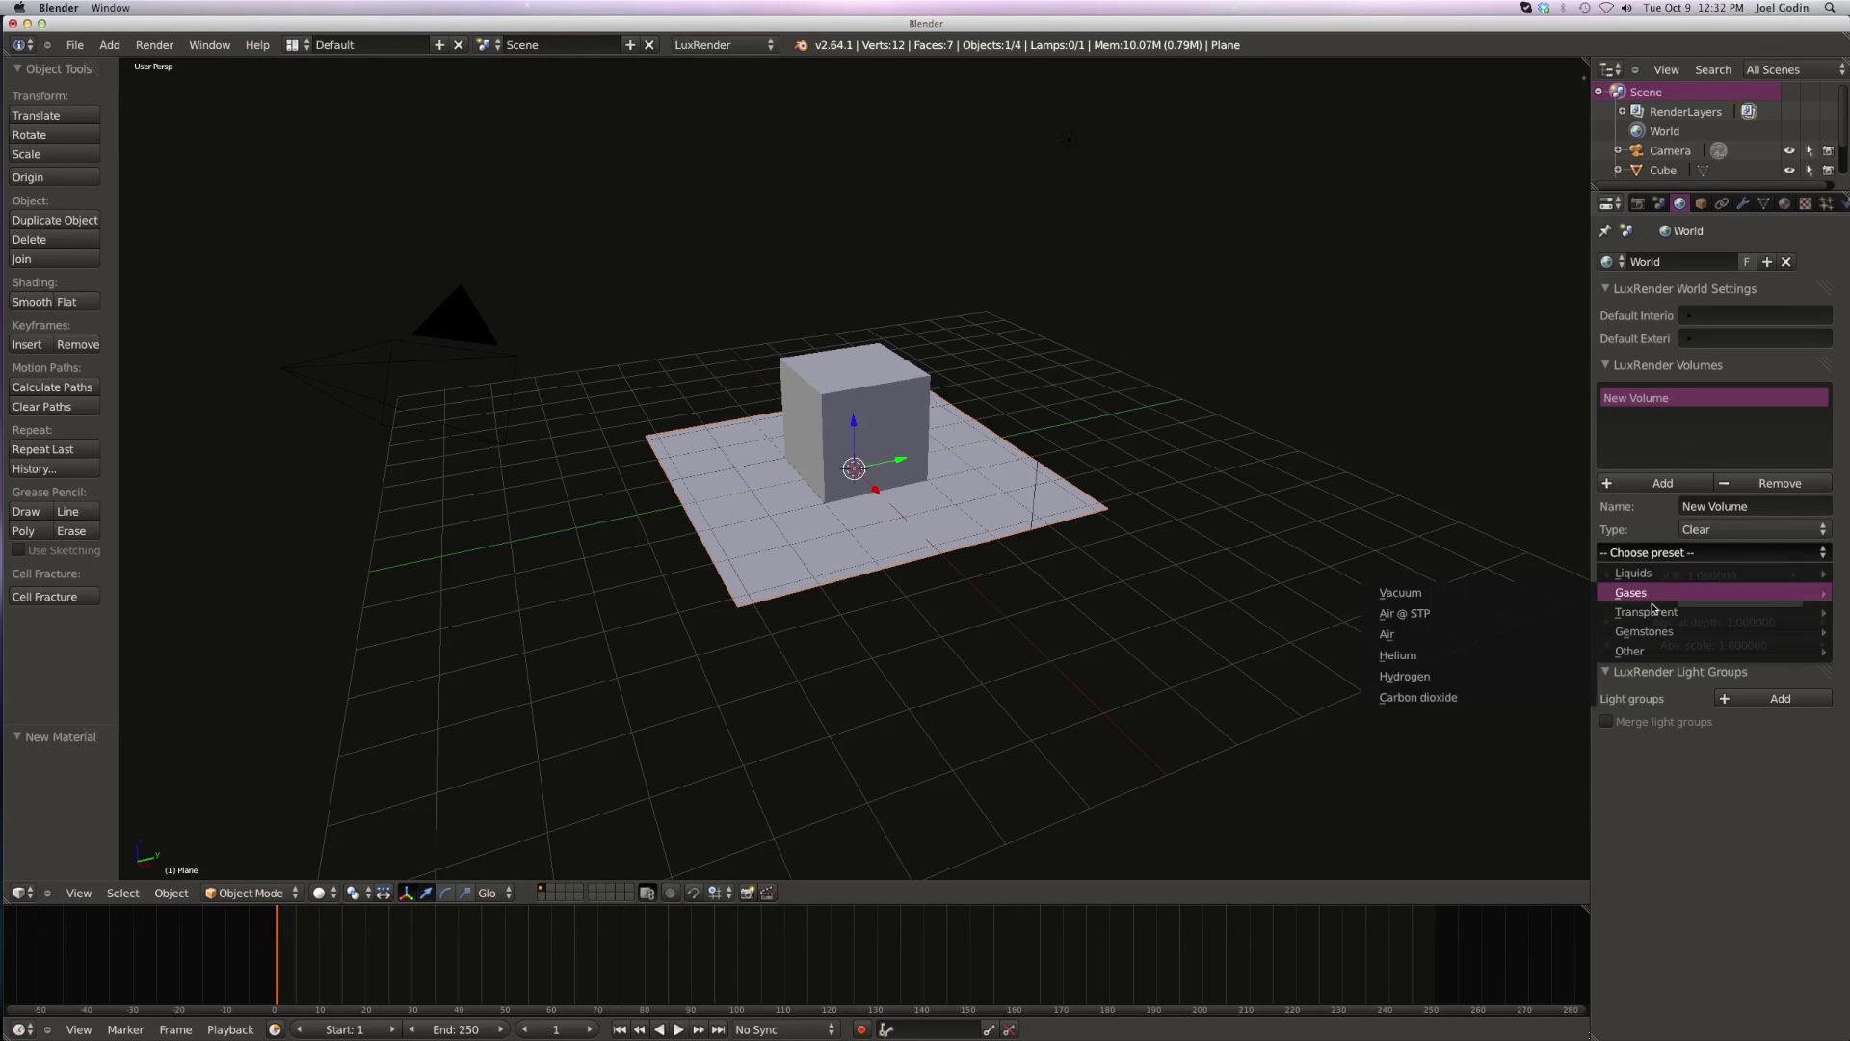
pyautogui.moveTo(1649, 633)
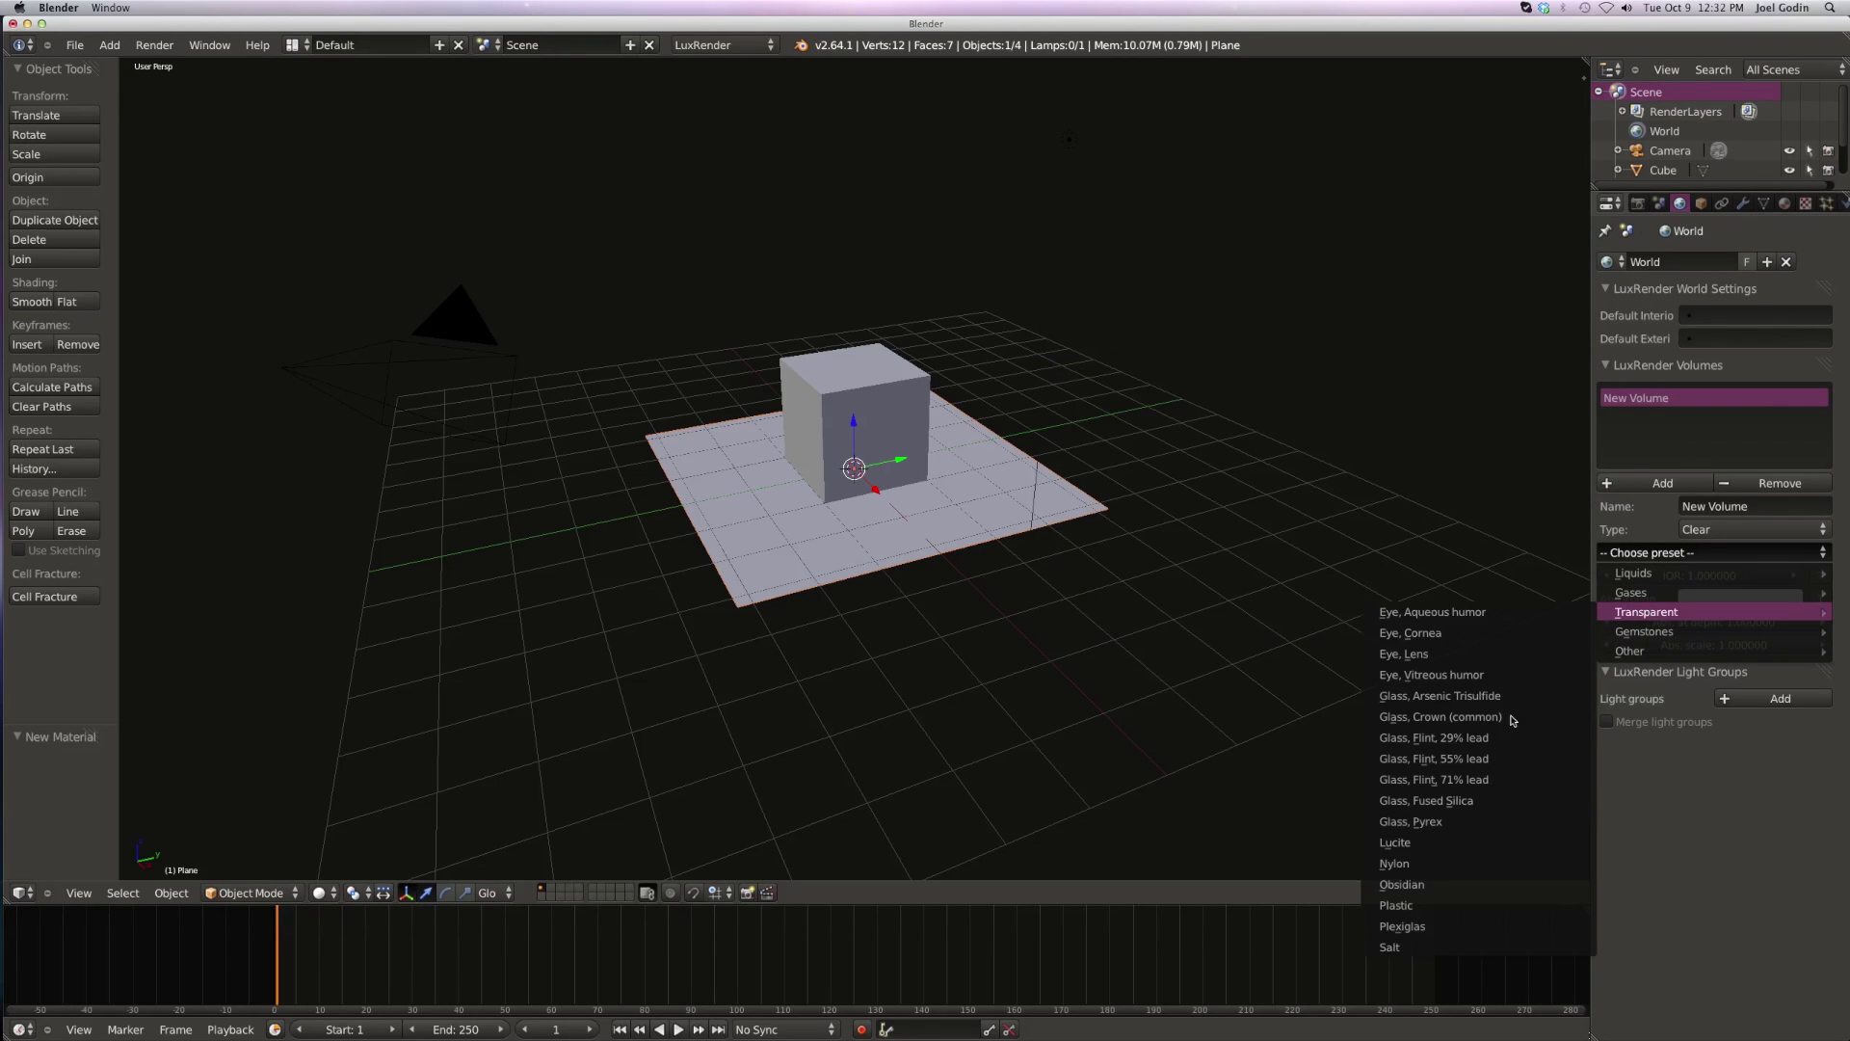
pyautogui.click(1430, 821)
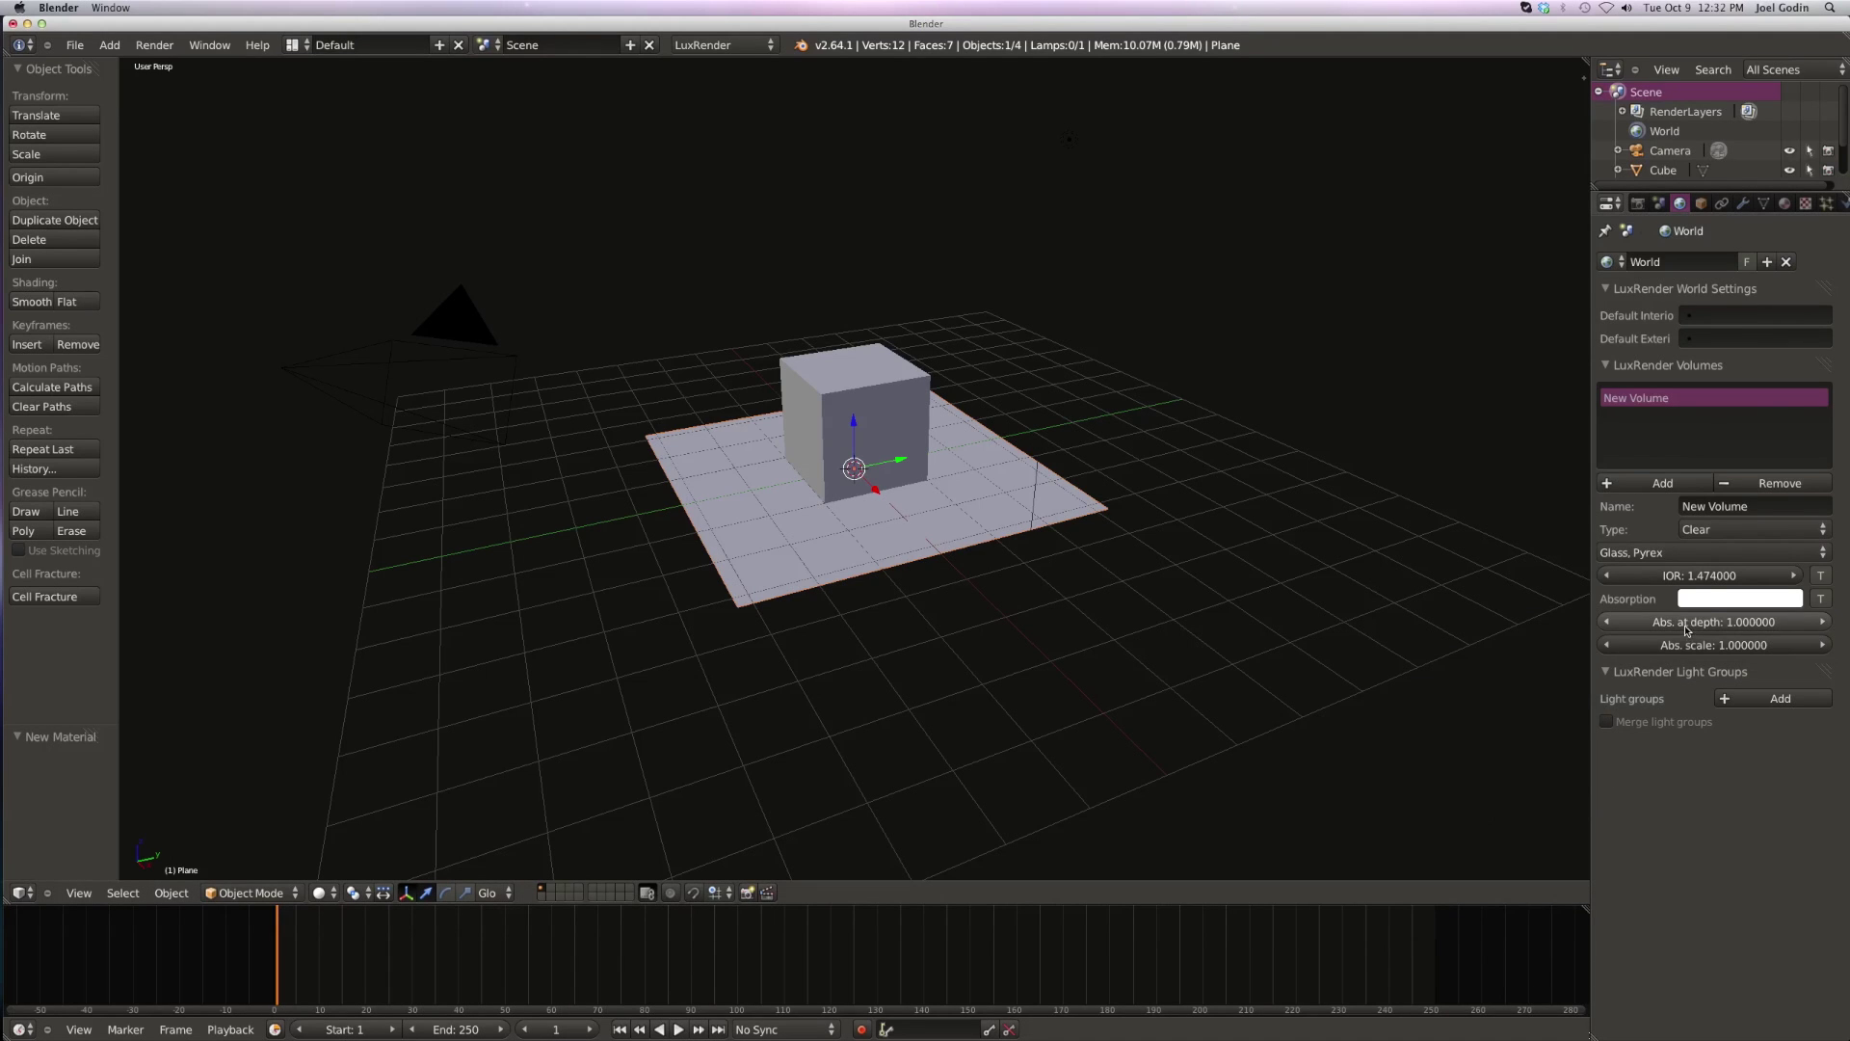
# - Add a second volume and name the two volumes Inside and Outside
pyautogui.click(1677, 485)
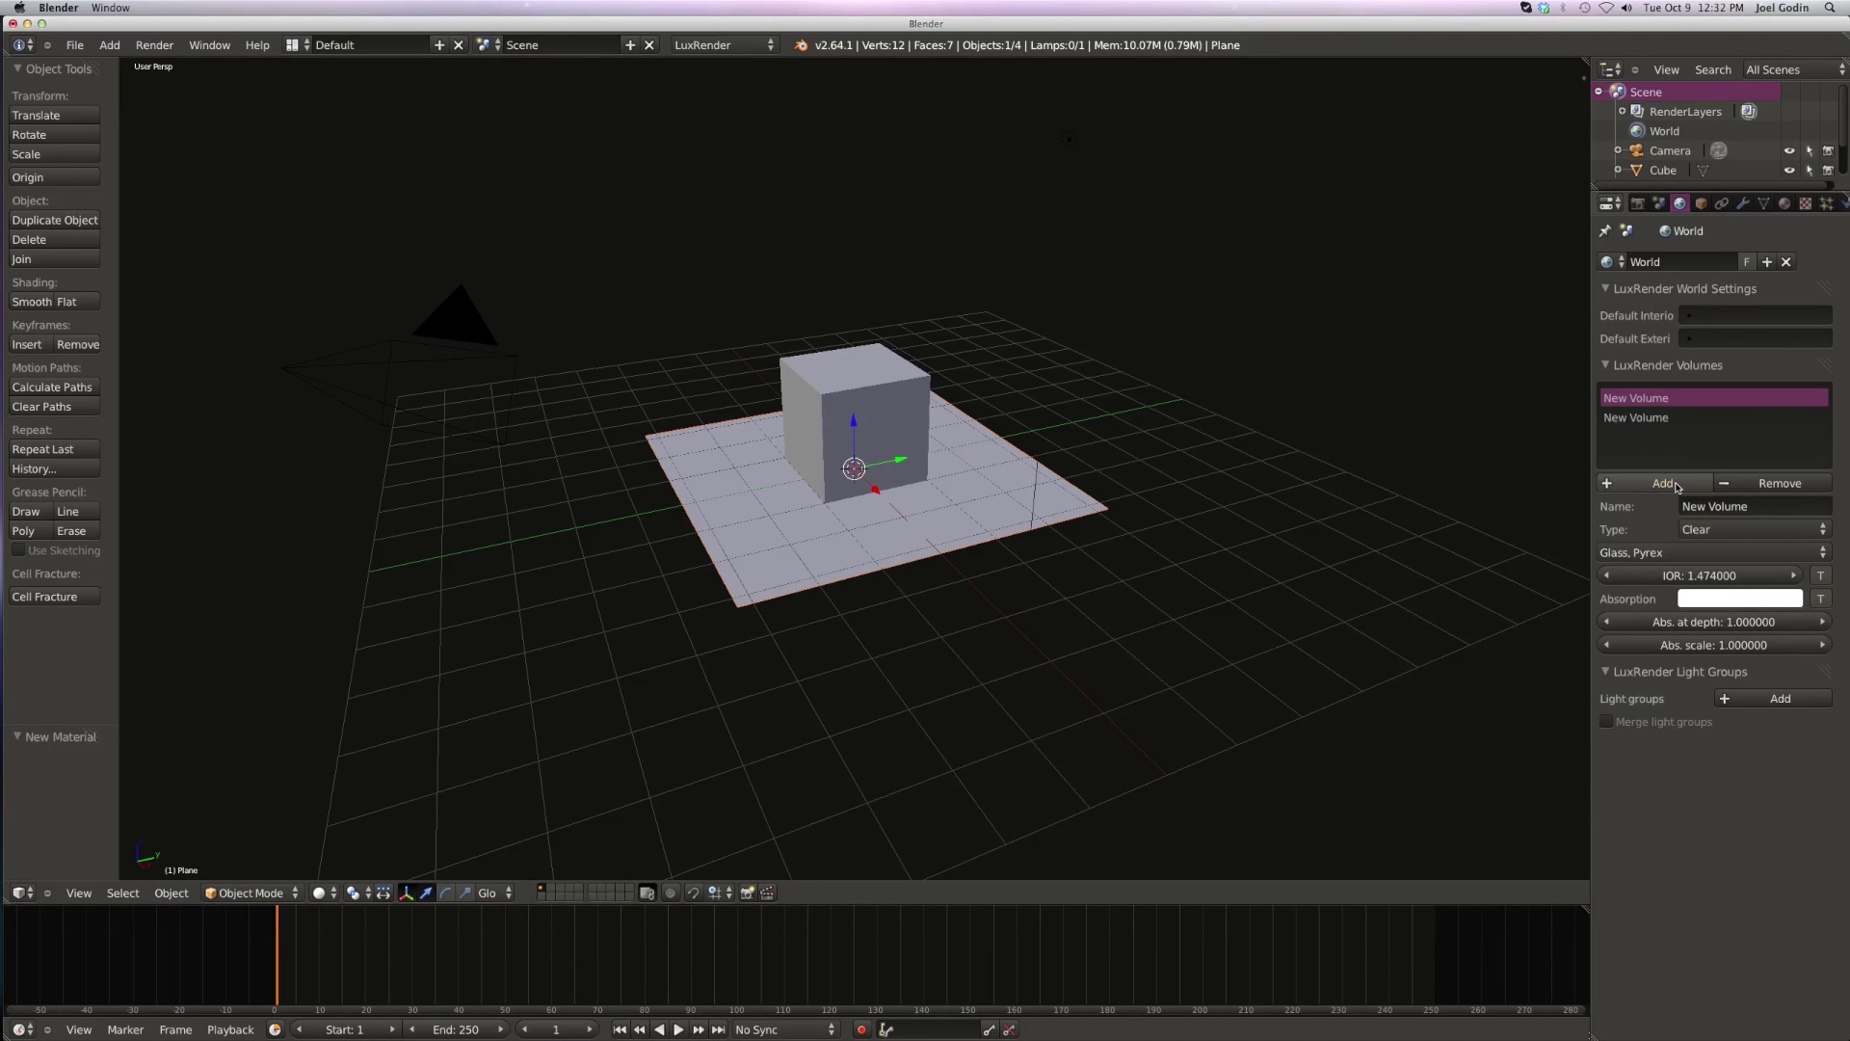
pyautogui.click(1665, 421)
pyautogui.click(1652, 403)
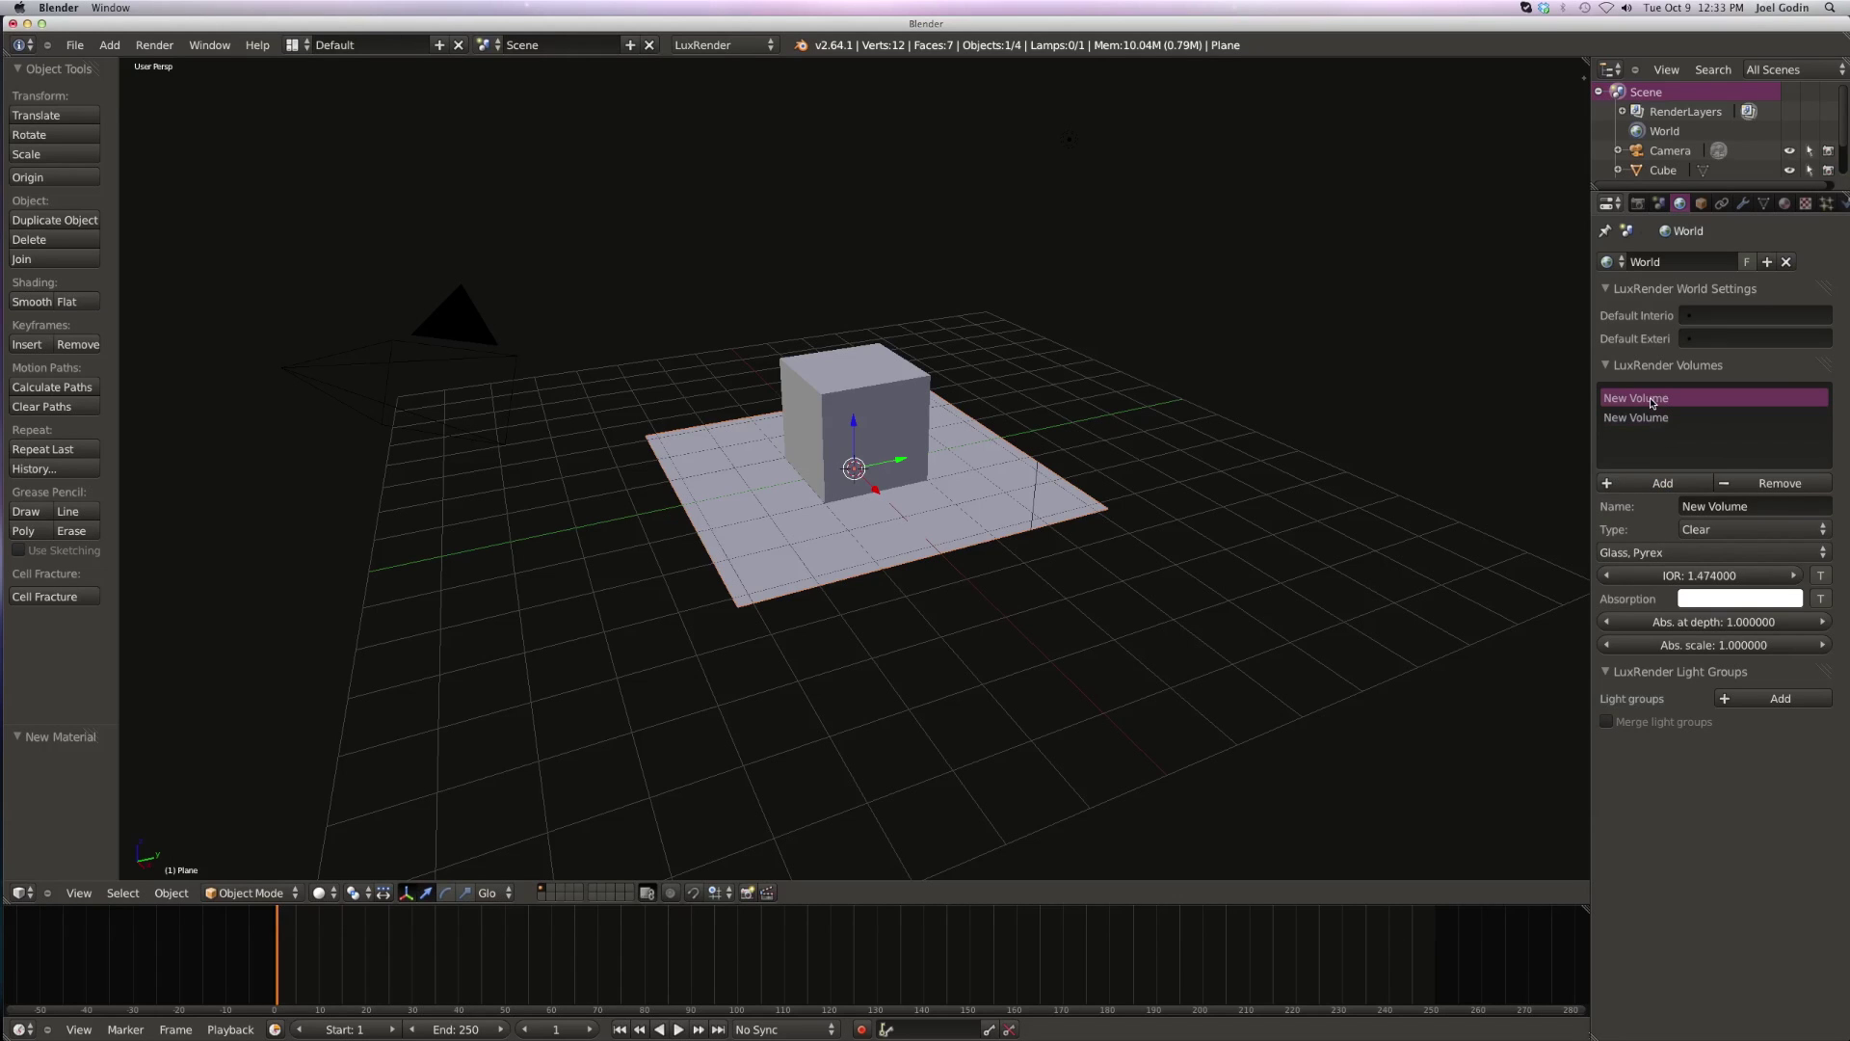
pyautogui.click(1727, 506)
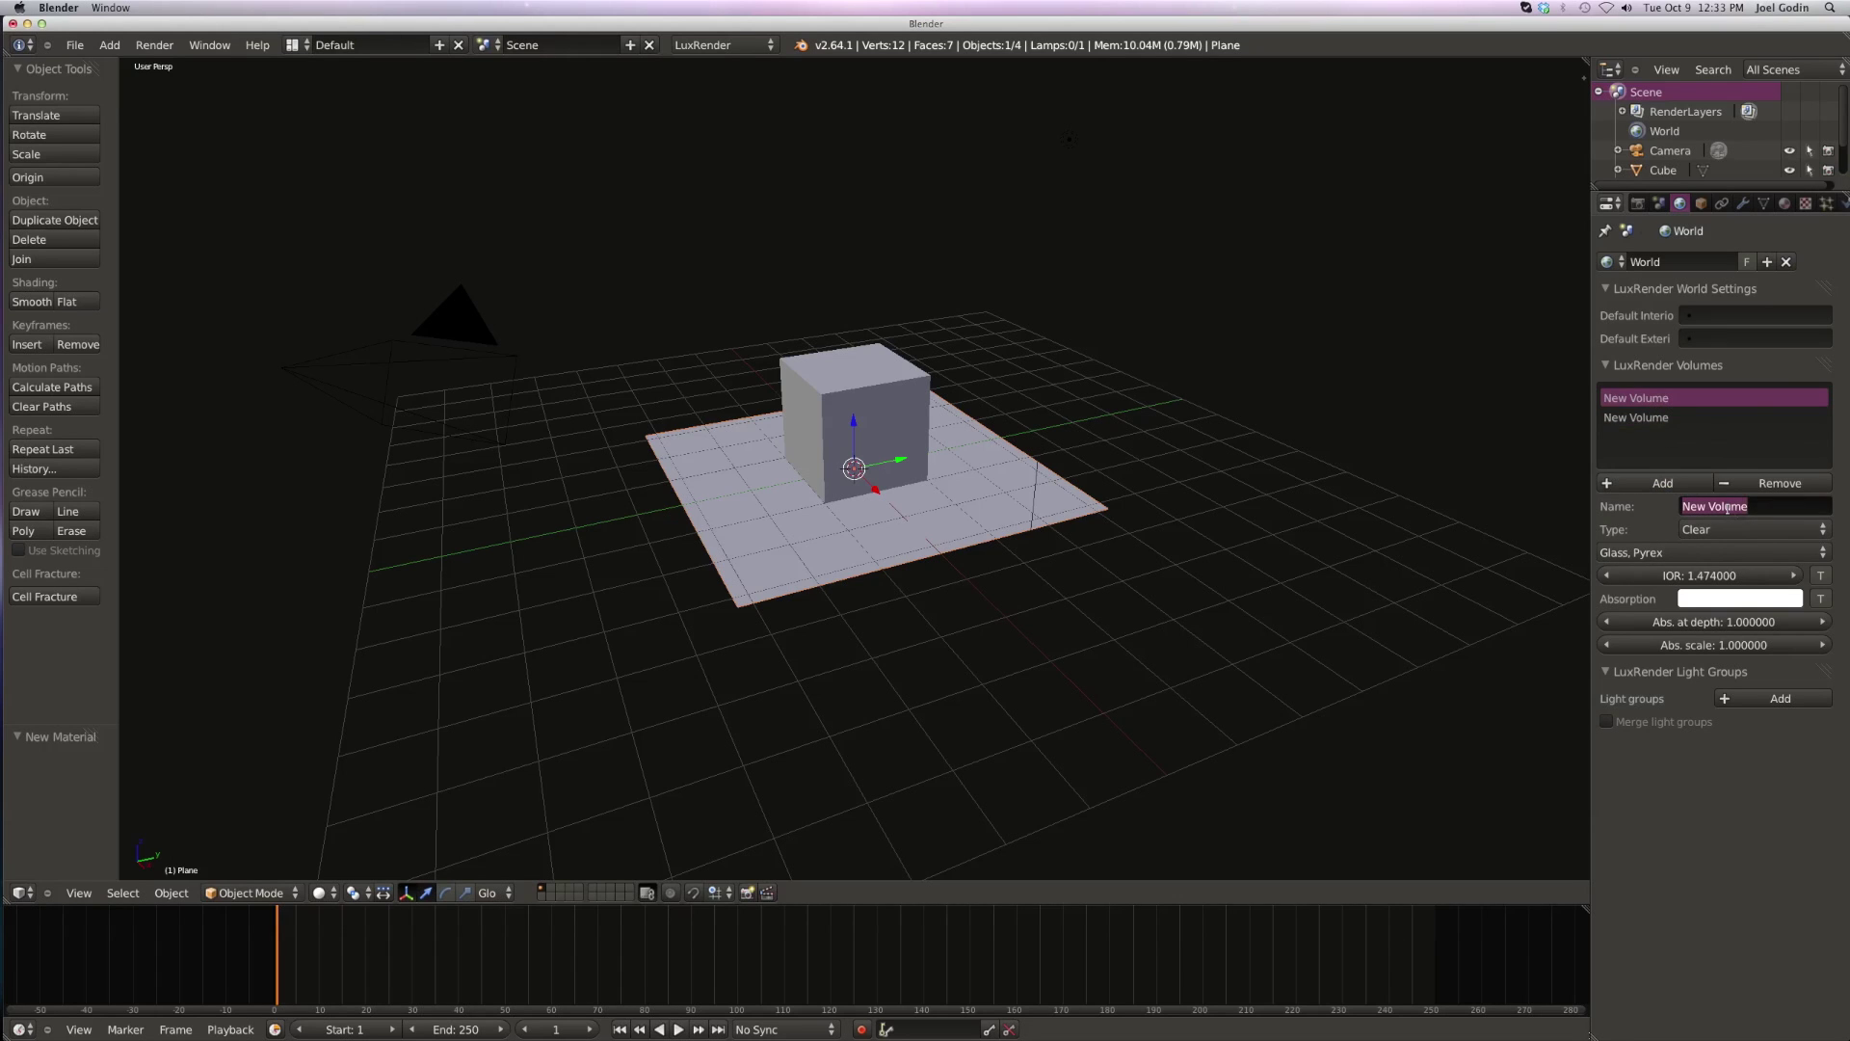
pyautogui.write('Inside')
pyautogui.press('Return')
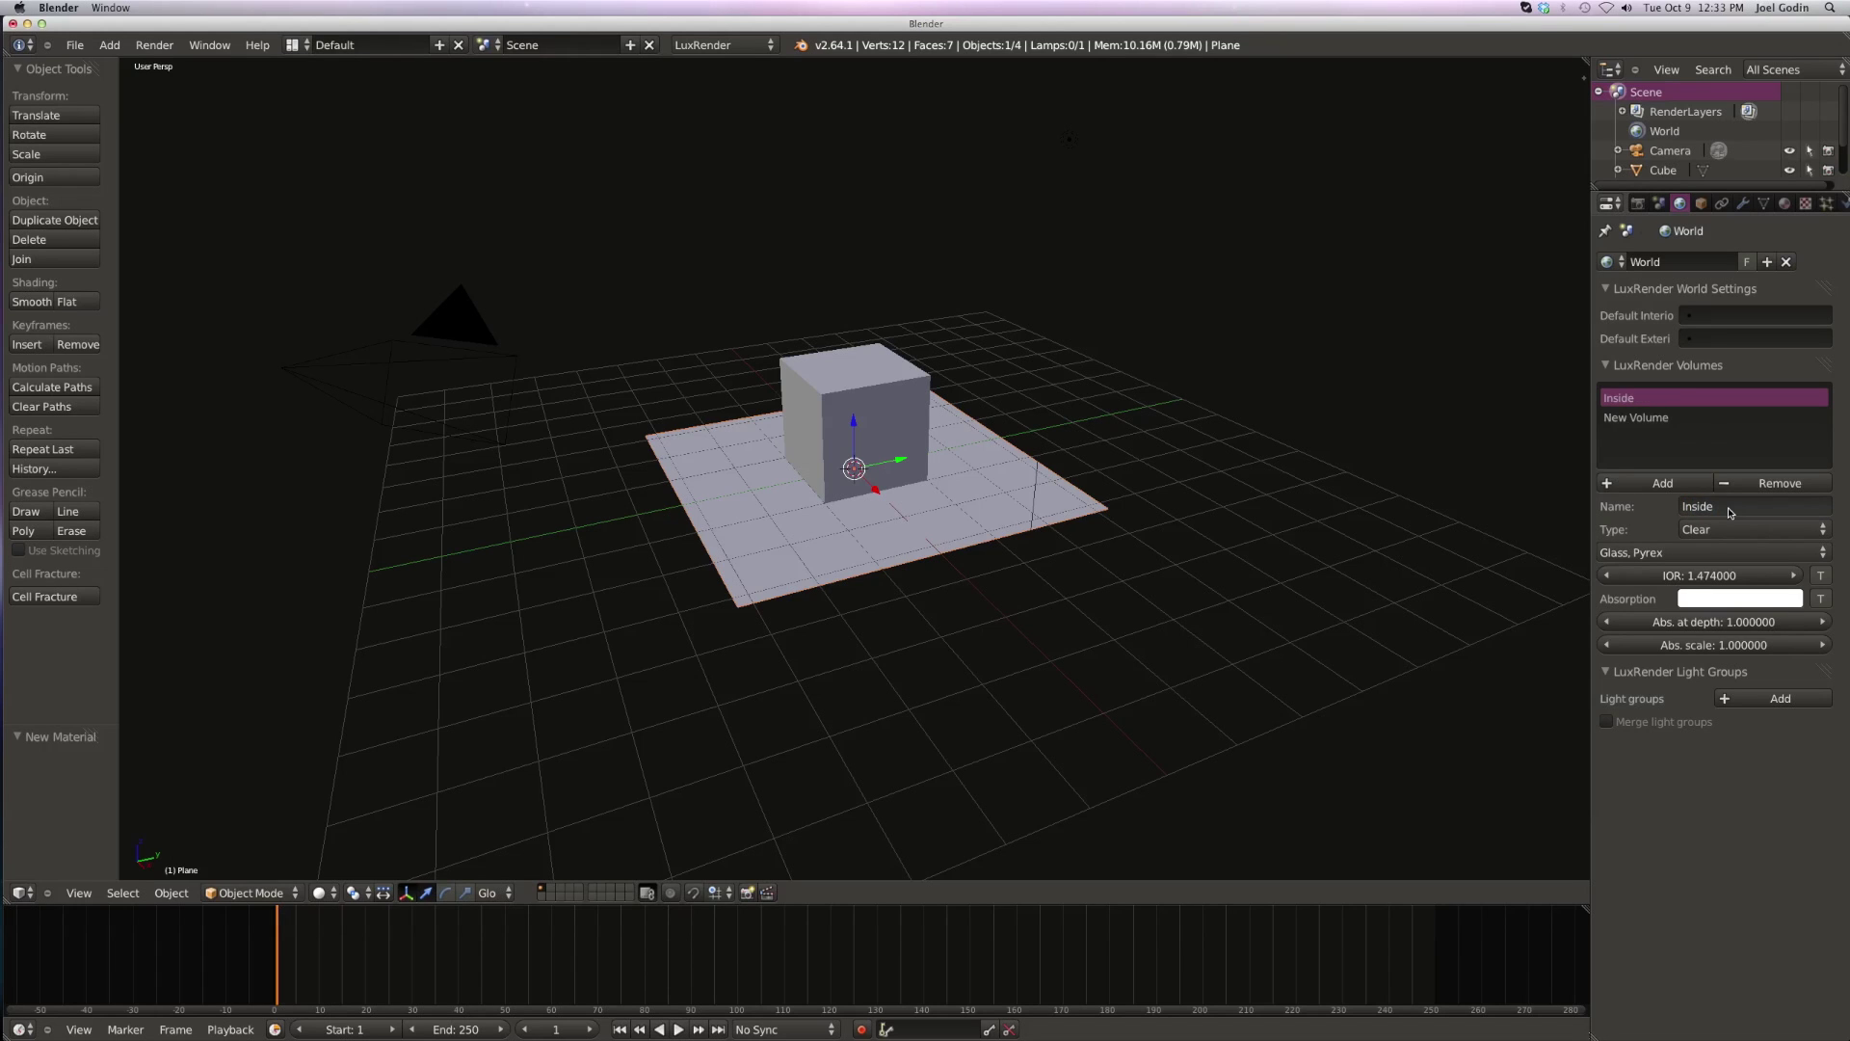
pyautogui.click(1638, 417)
pyautogui.click(1733, 505)
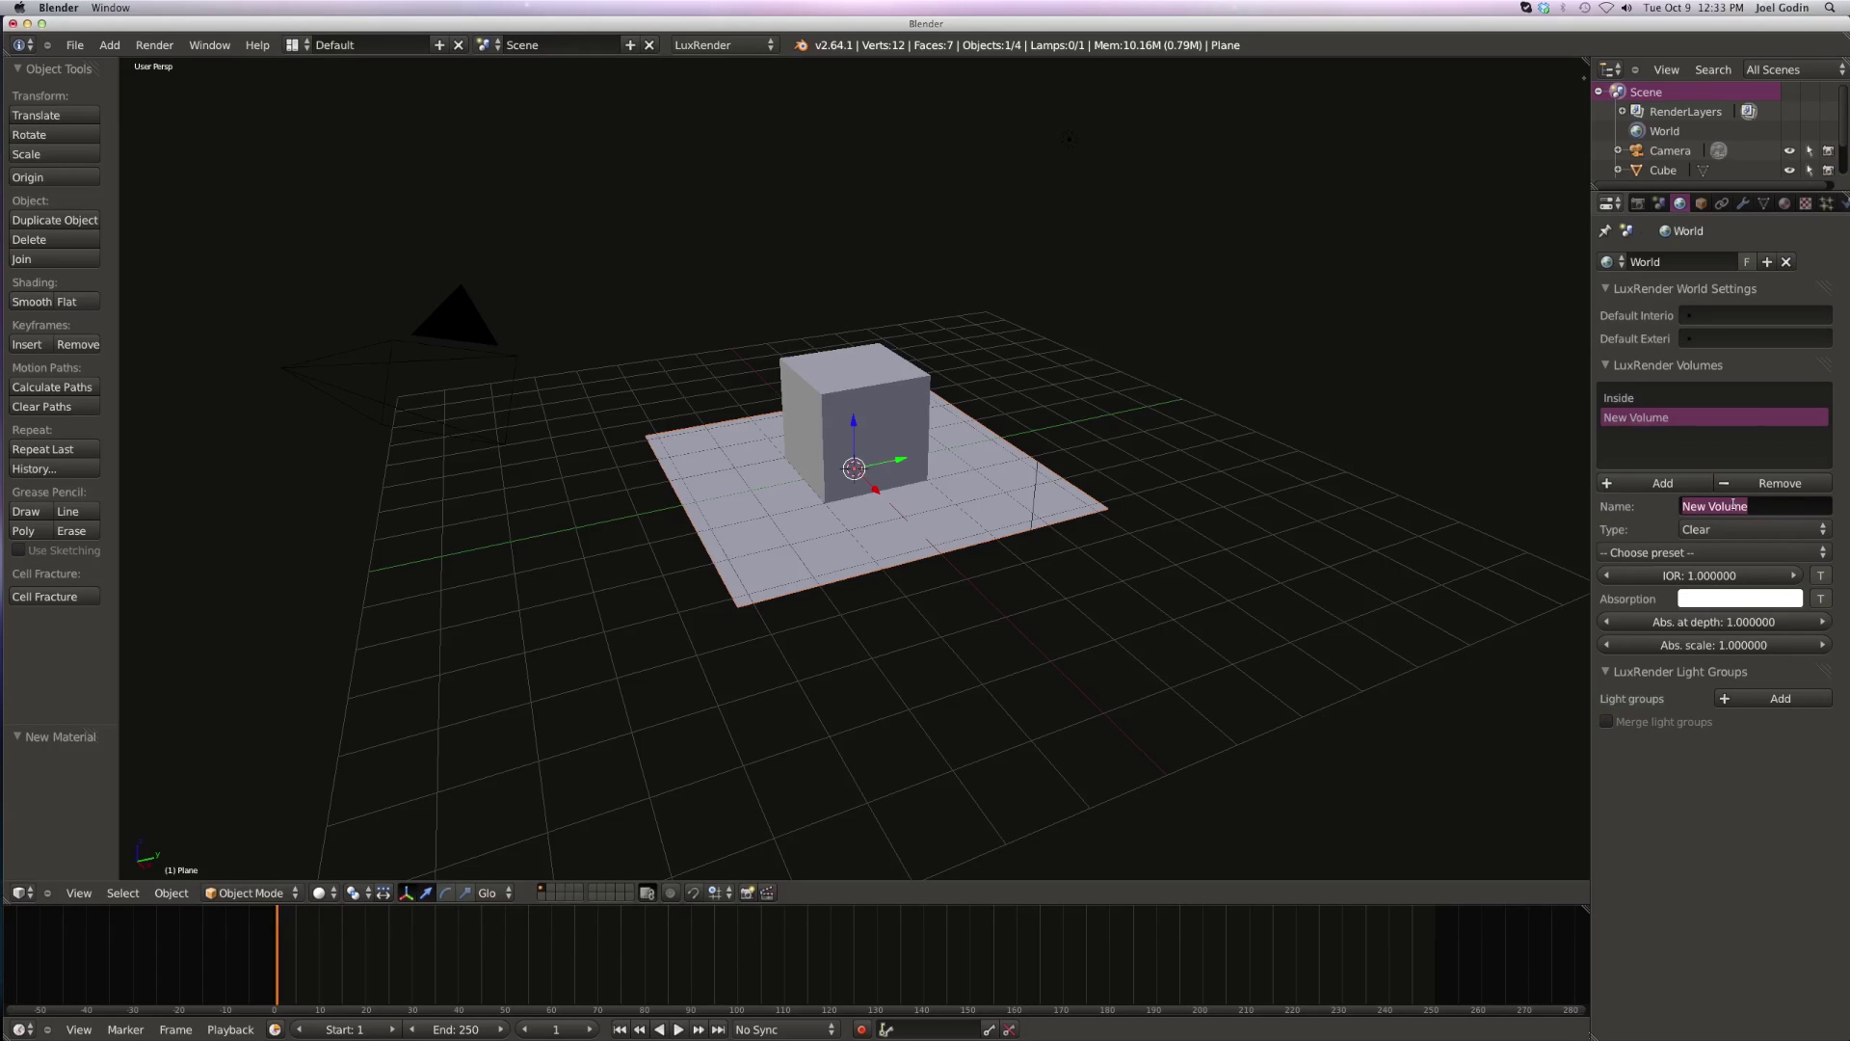
pyautogui.write('Outside')
pyautogui.press('Return')
# - Keep the Outside volume Clear and apply the Gases > Air preset to it
pyautogui.click(1725, 529)
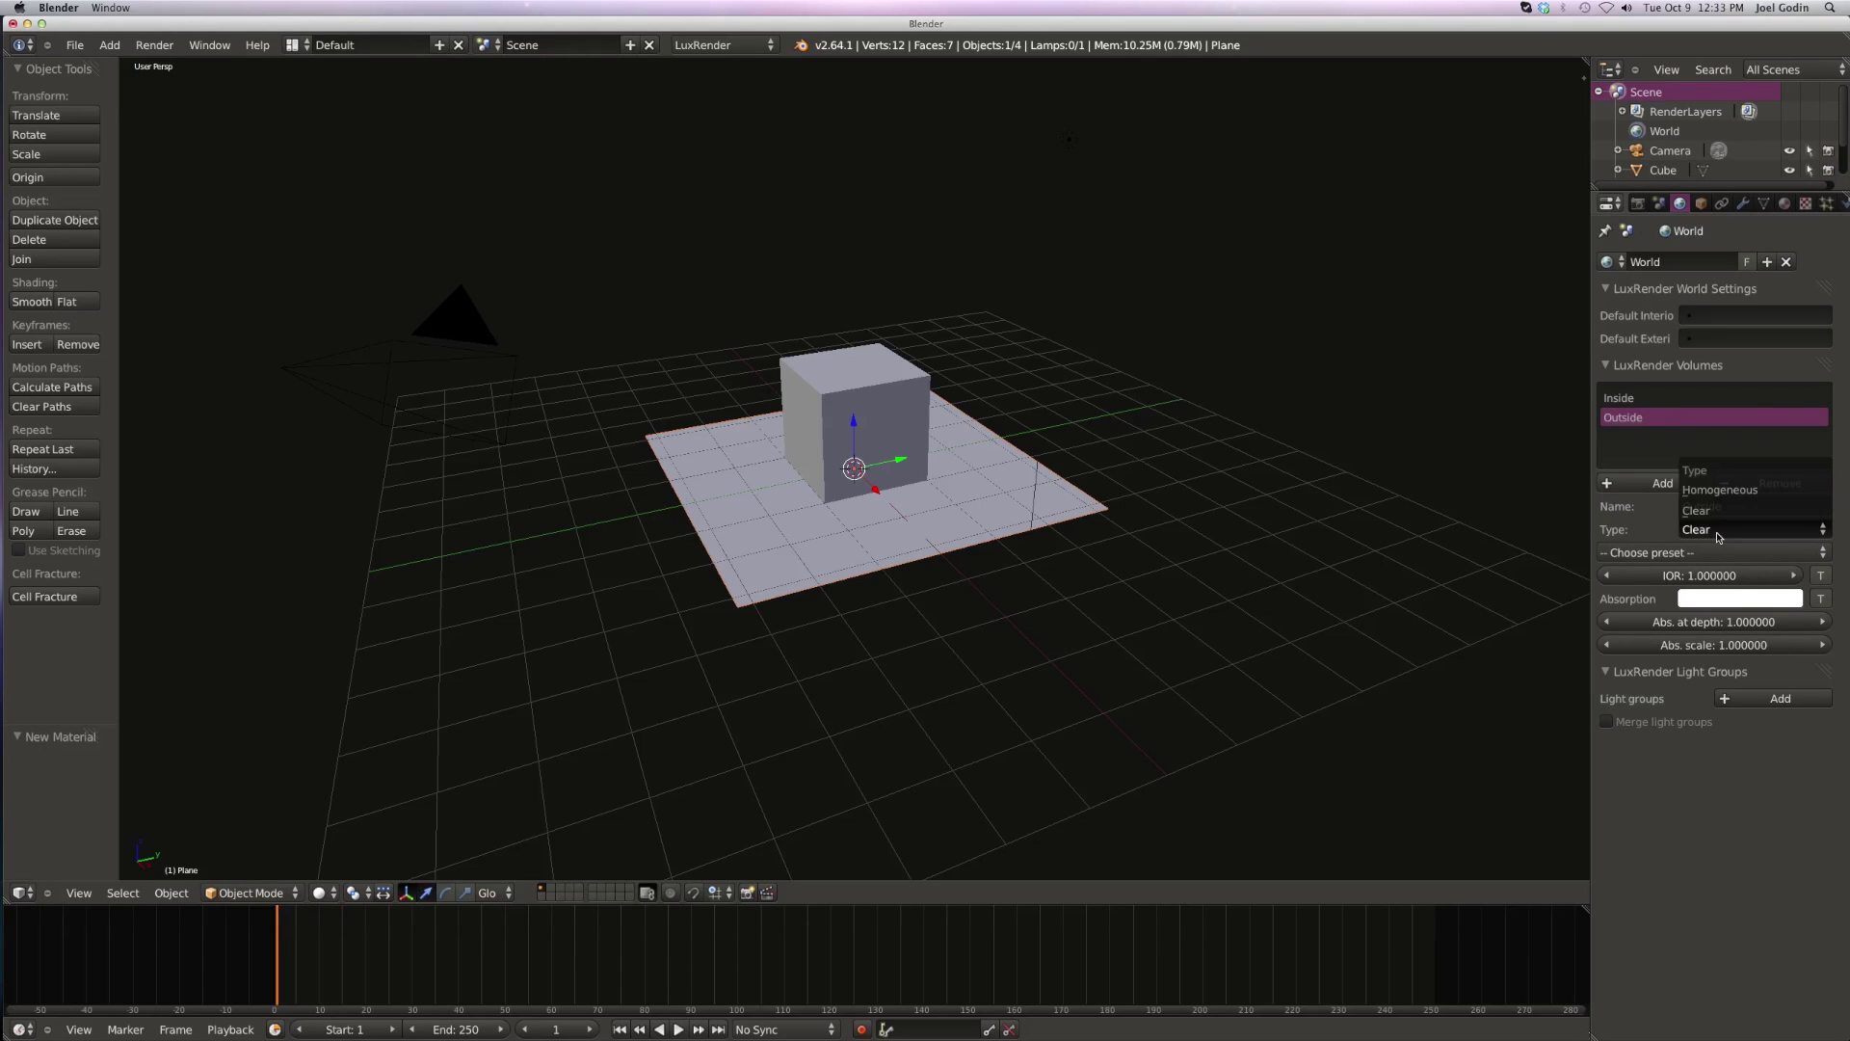
pyautogui.click(1724, 530)
pyautogui.click(1681, 552)
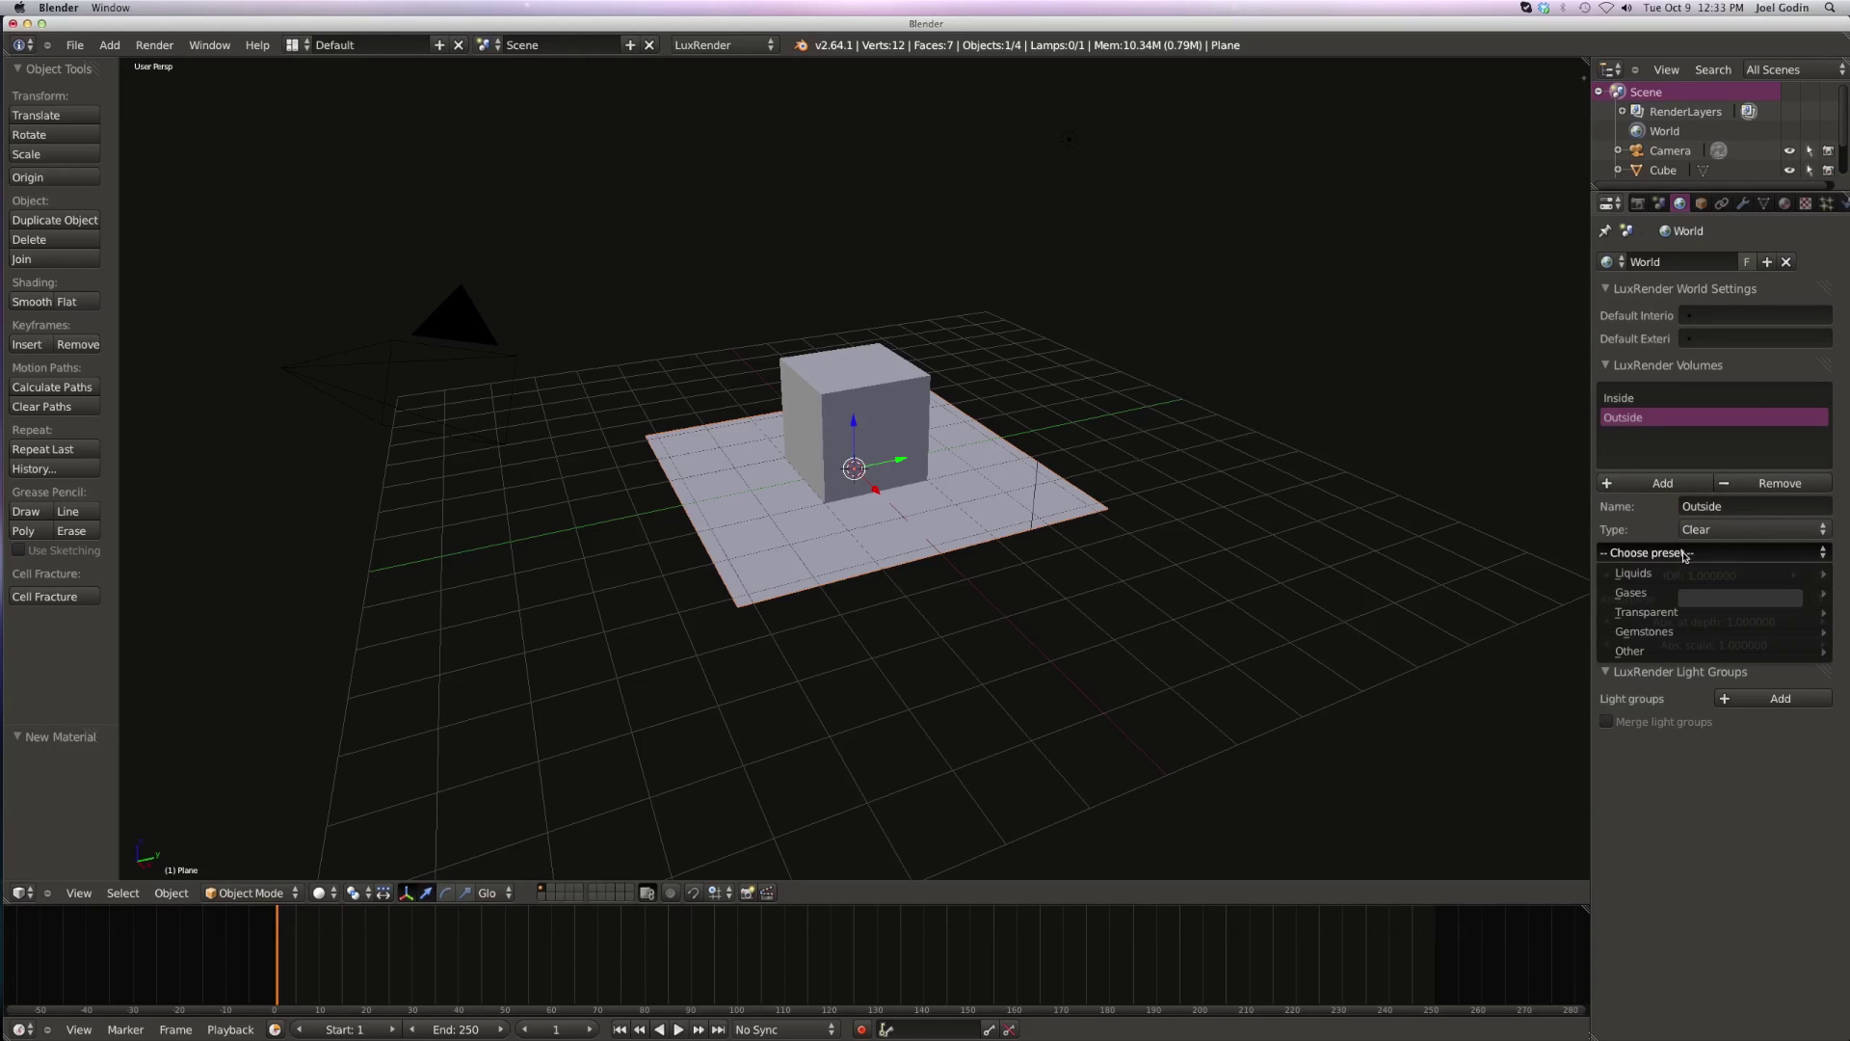
pyautogui.moveTo(1646, 597)
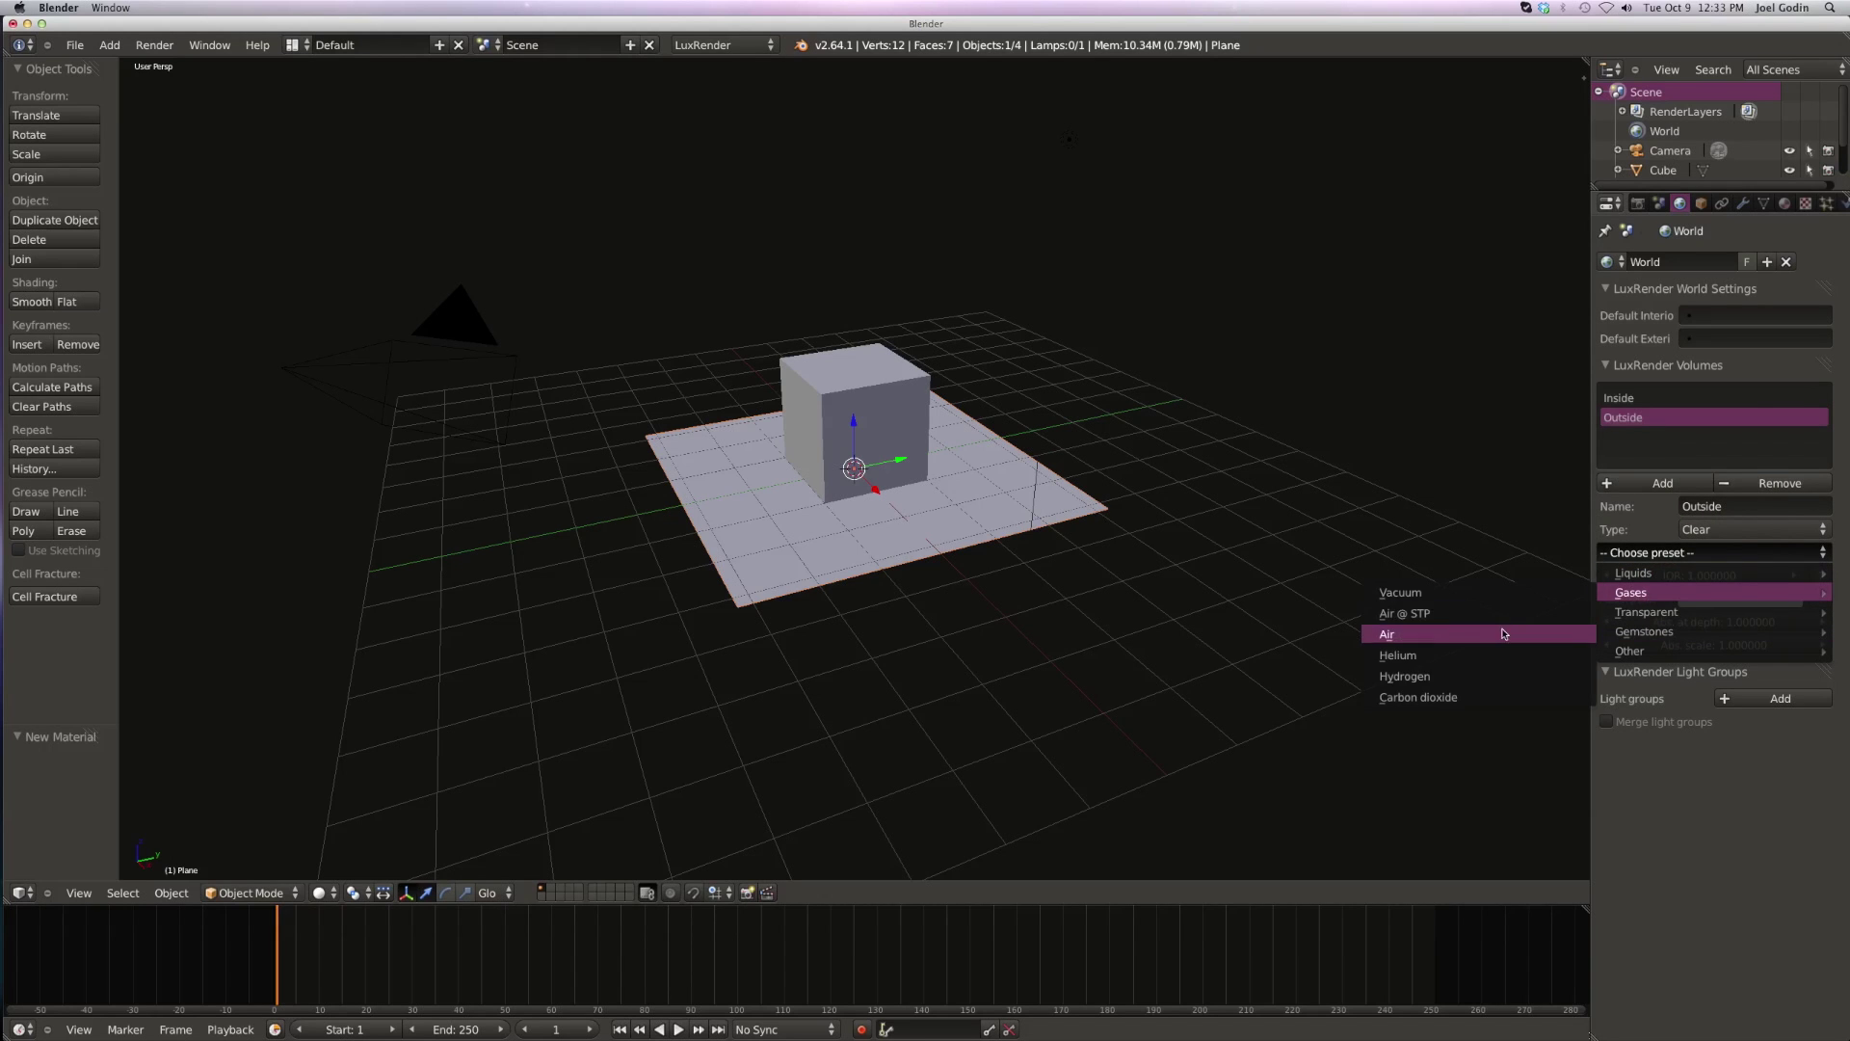
pyautogui.click(1393, 634)
pyautogui.click(1659, 398)
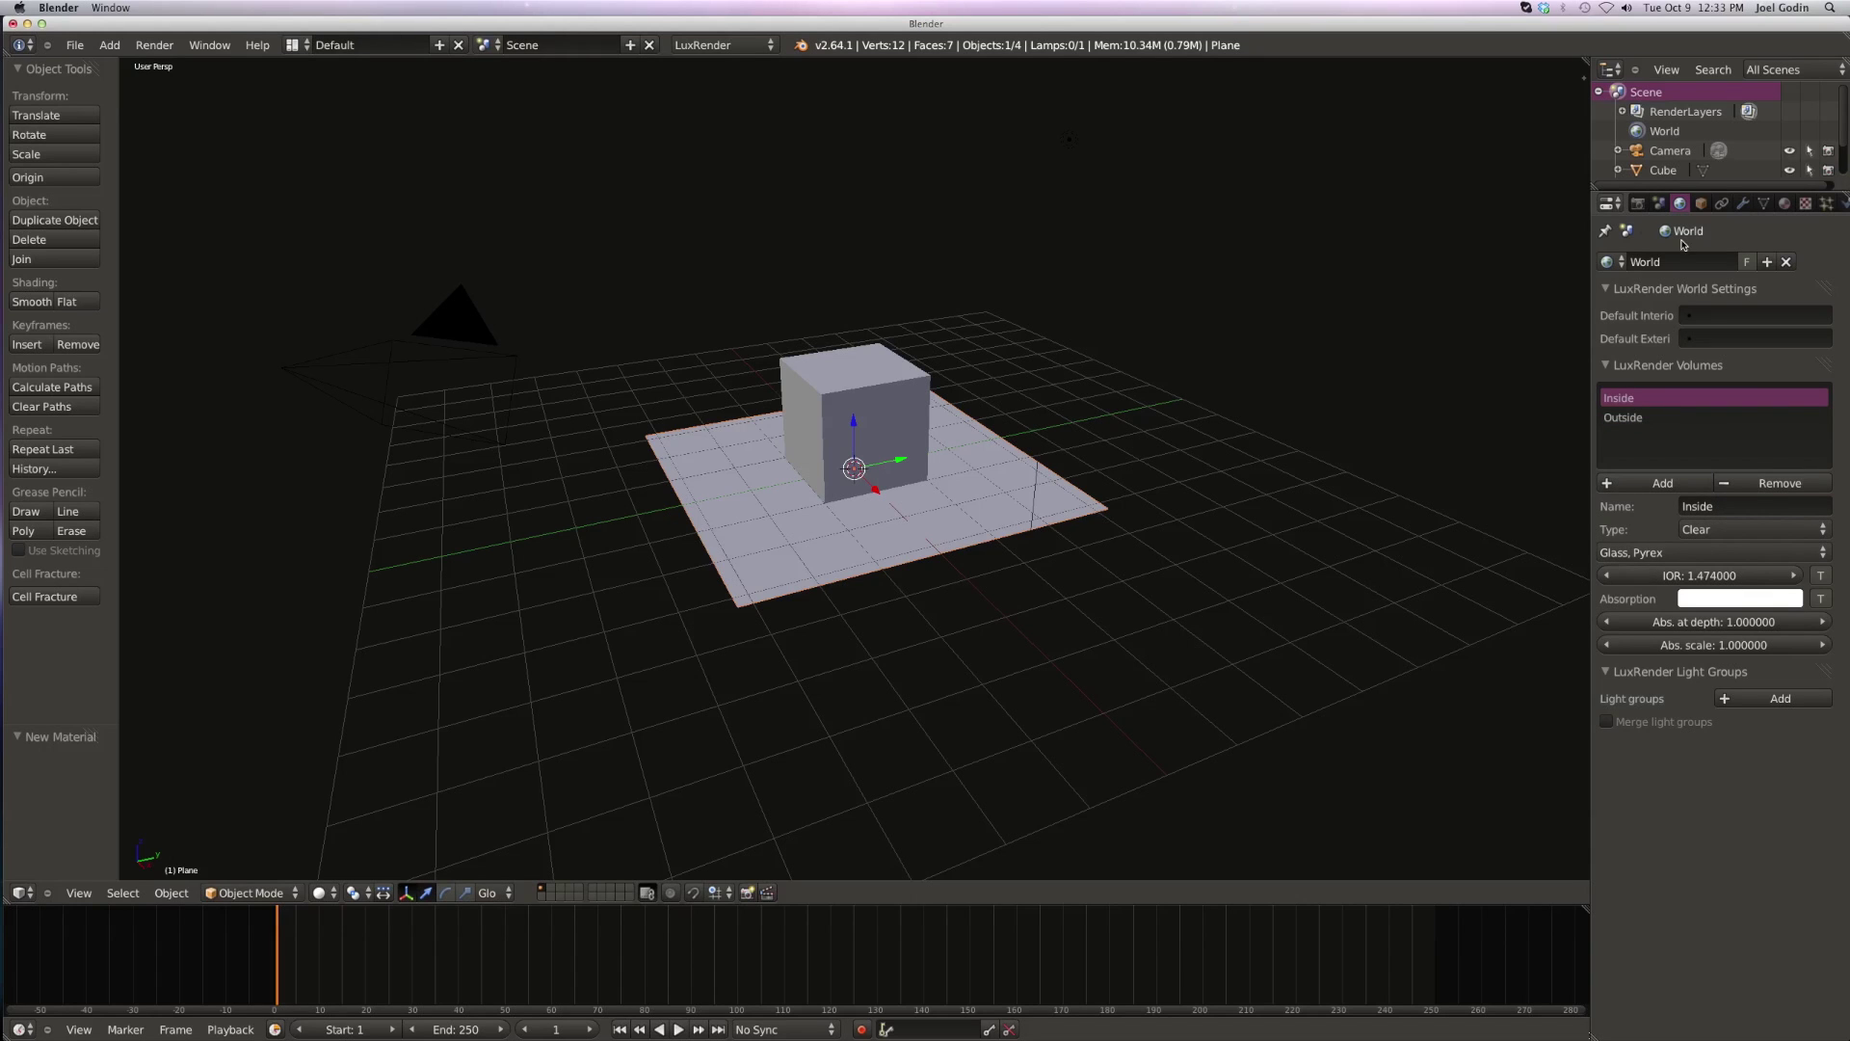
# - Set the cube glass's interior volume to Inside and exterior to Outside, then render
pyautogui.rightClick(864, 381)
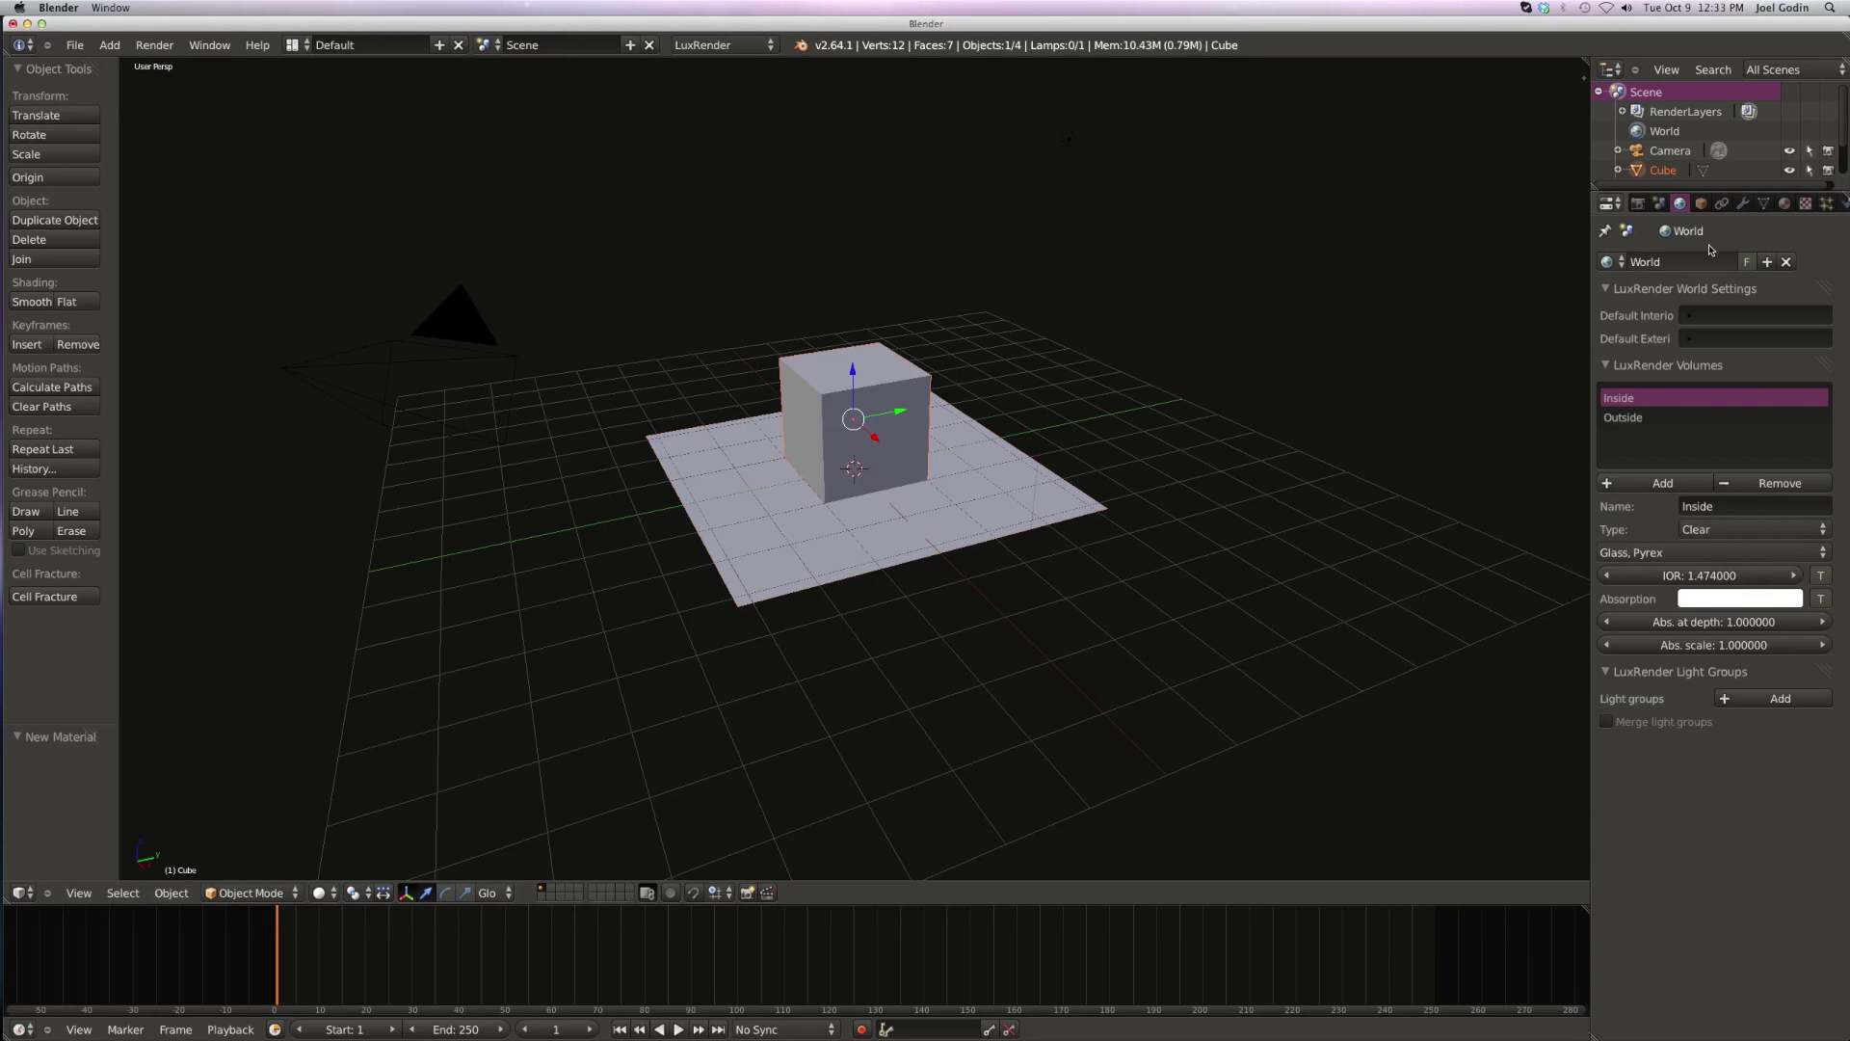
pyautogui.click(1784, 203)
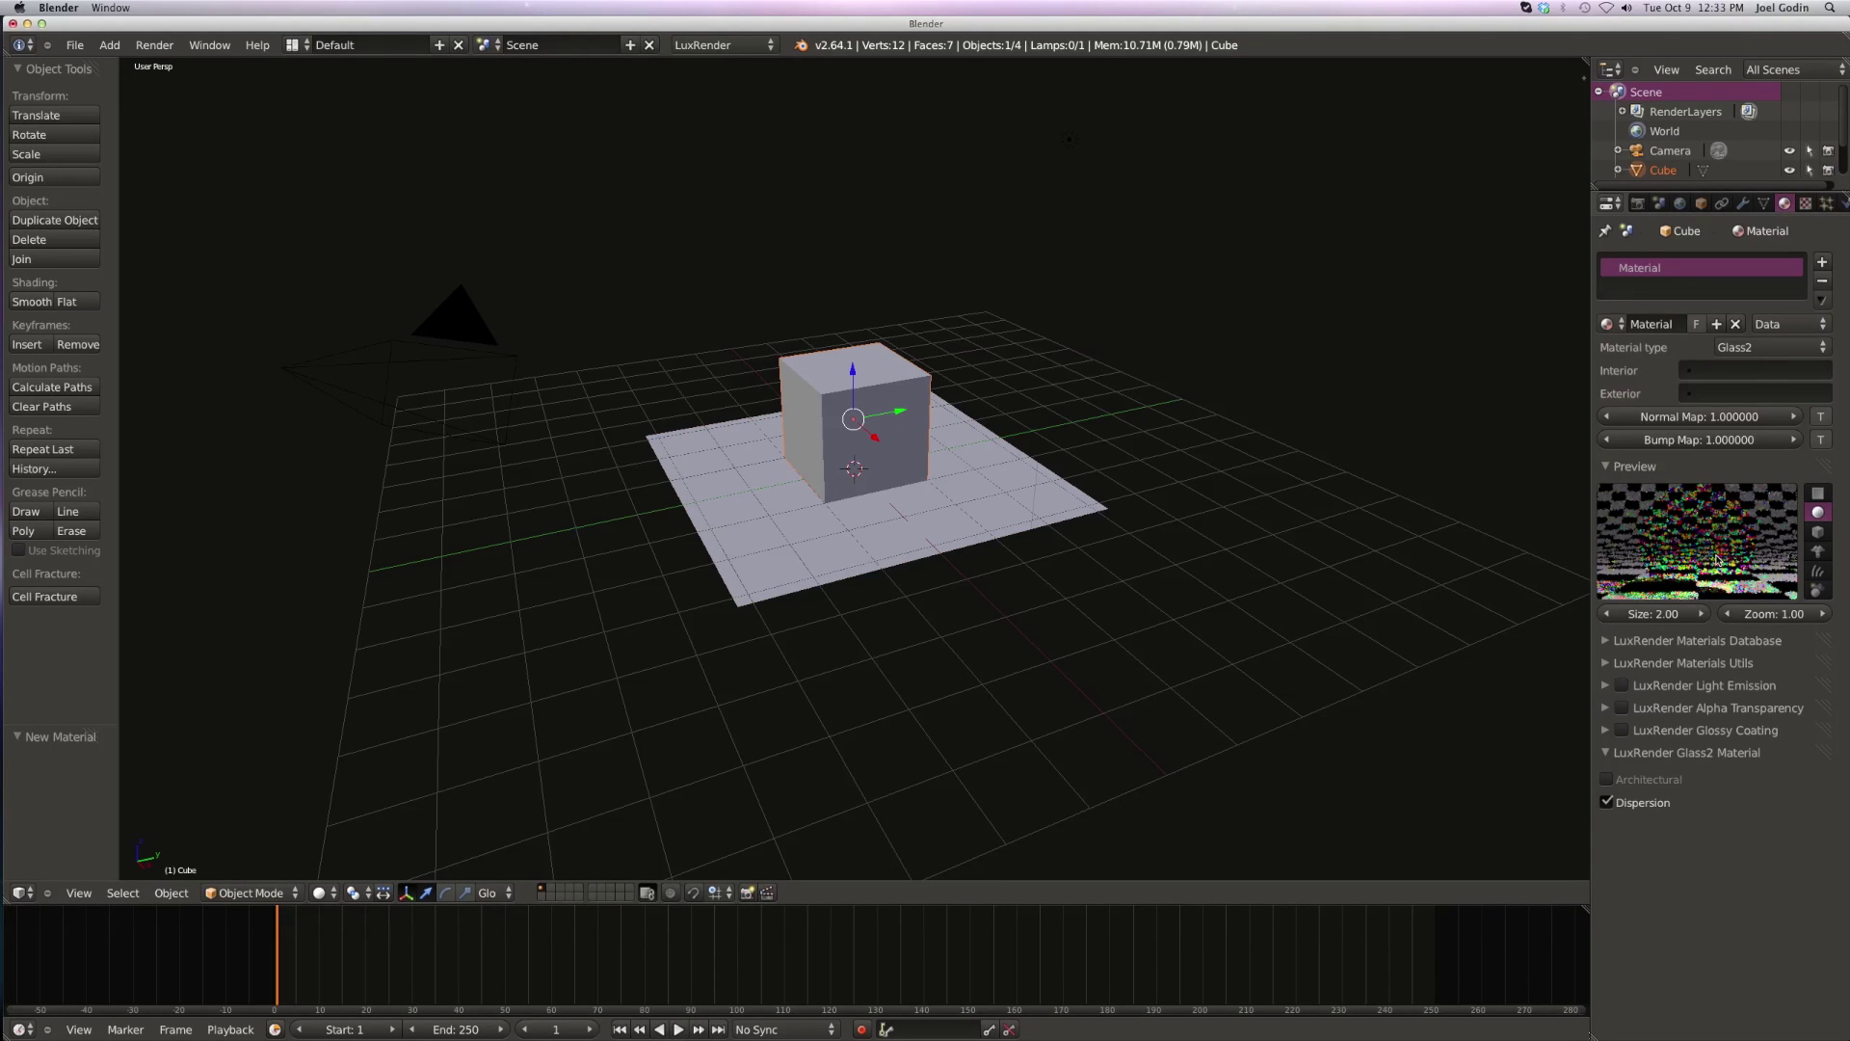
pyautogui.click(1704, 375)
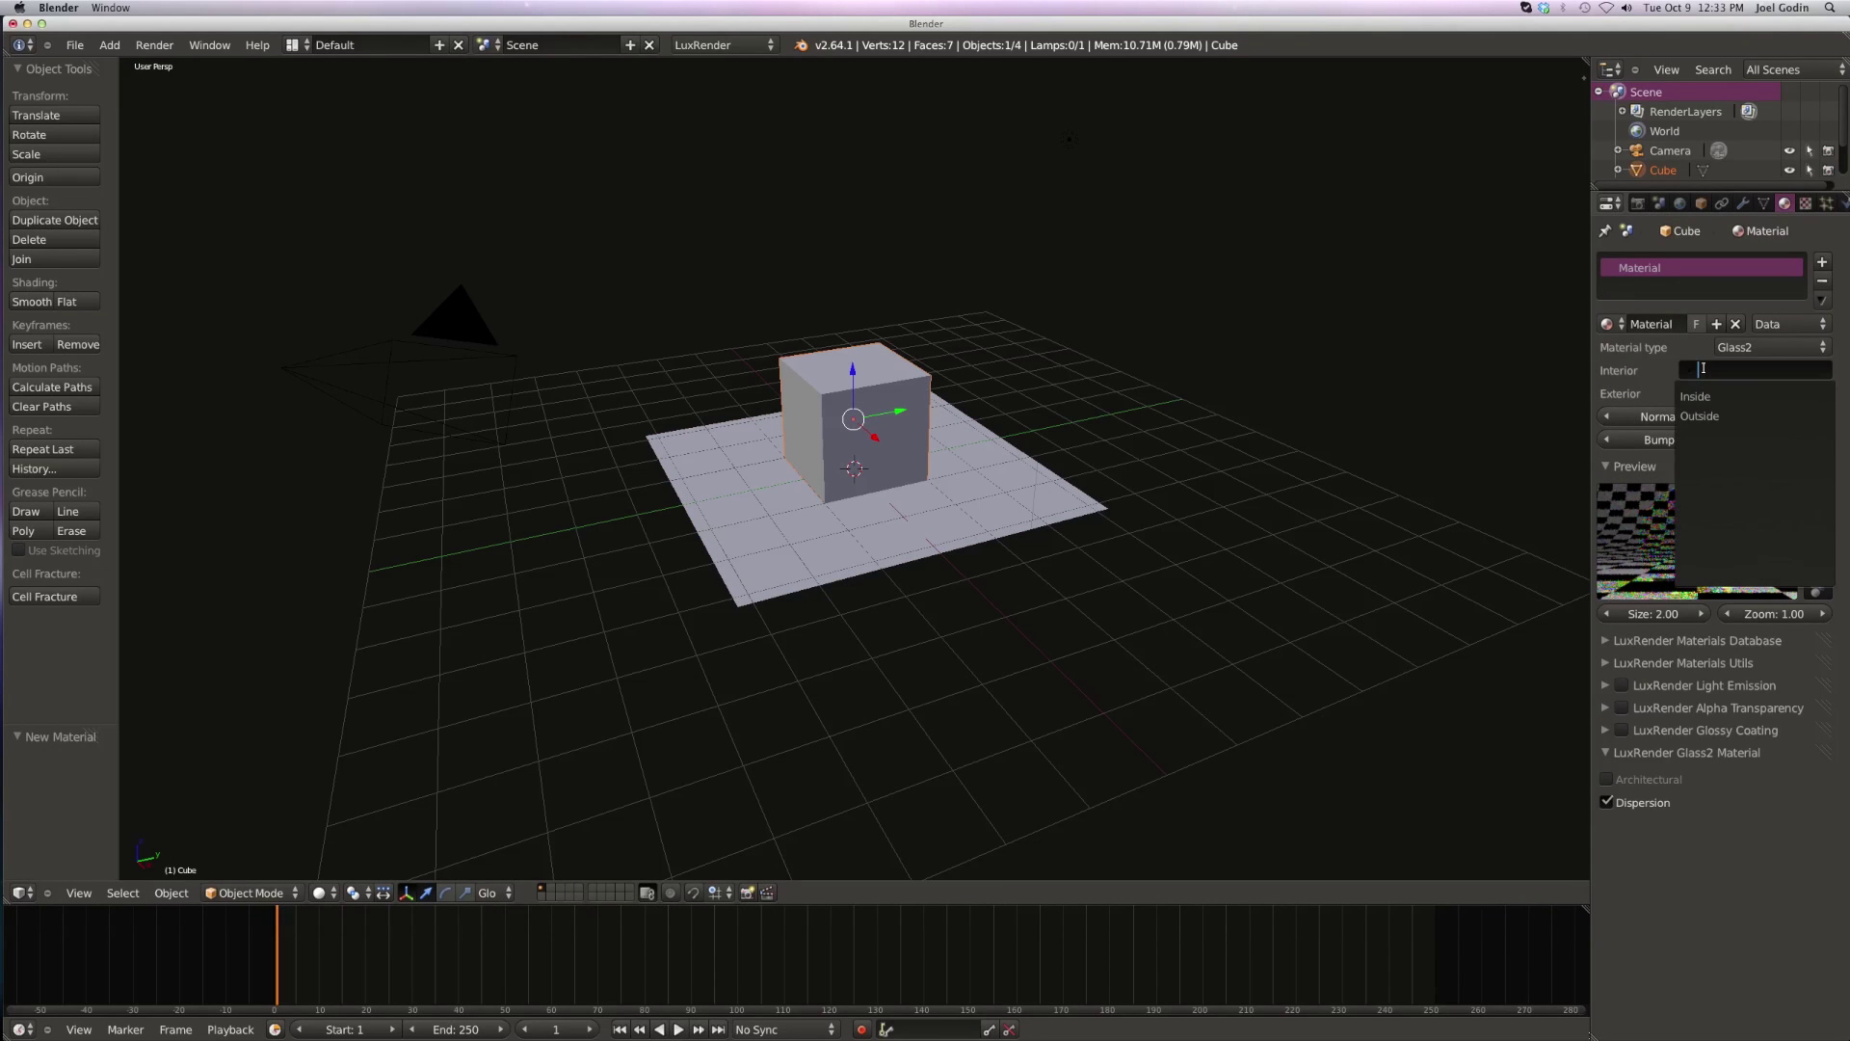
pyautogui.click(1713, 391)
pyautogui.click(1713, 393)
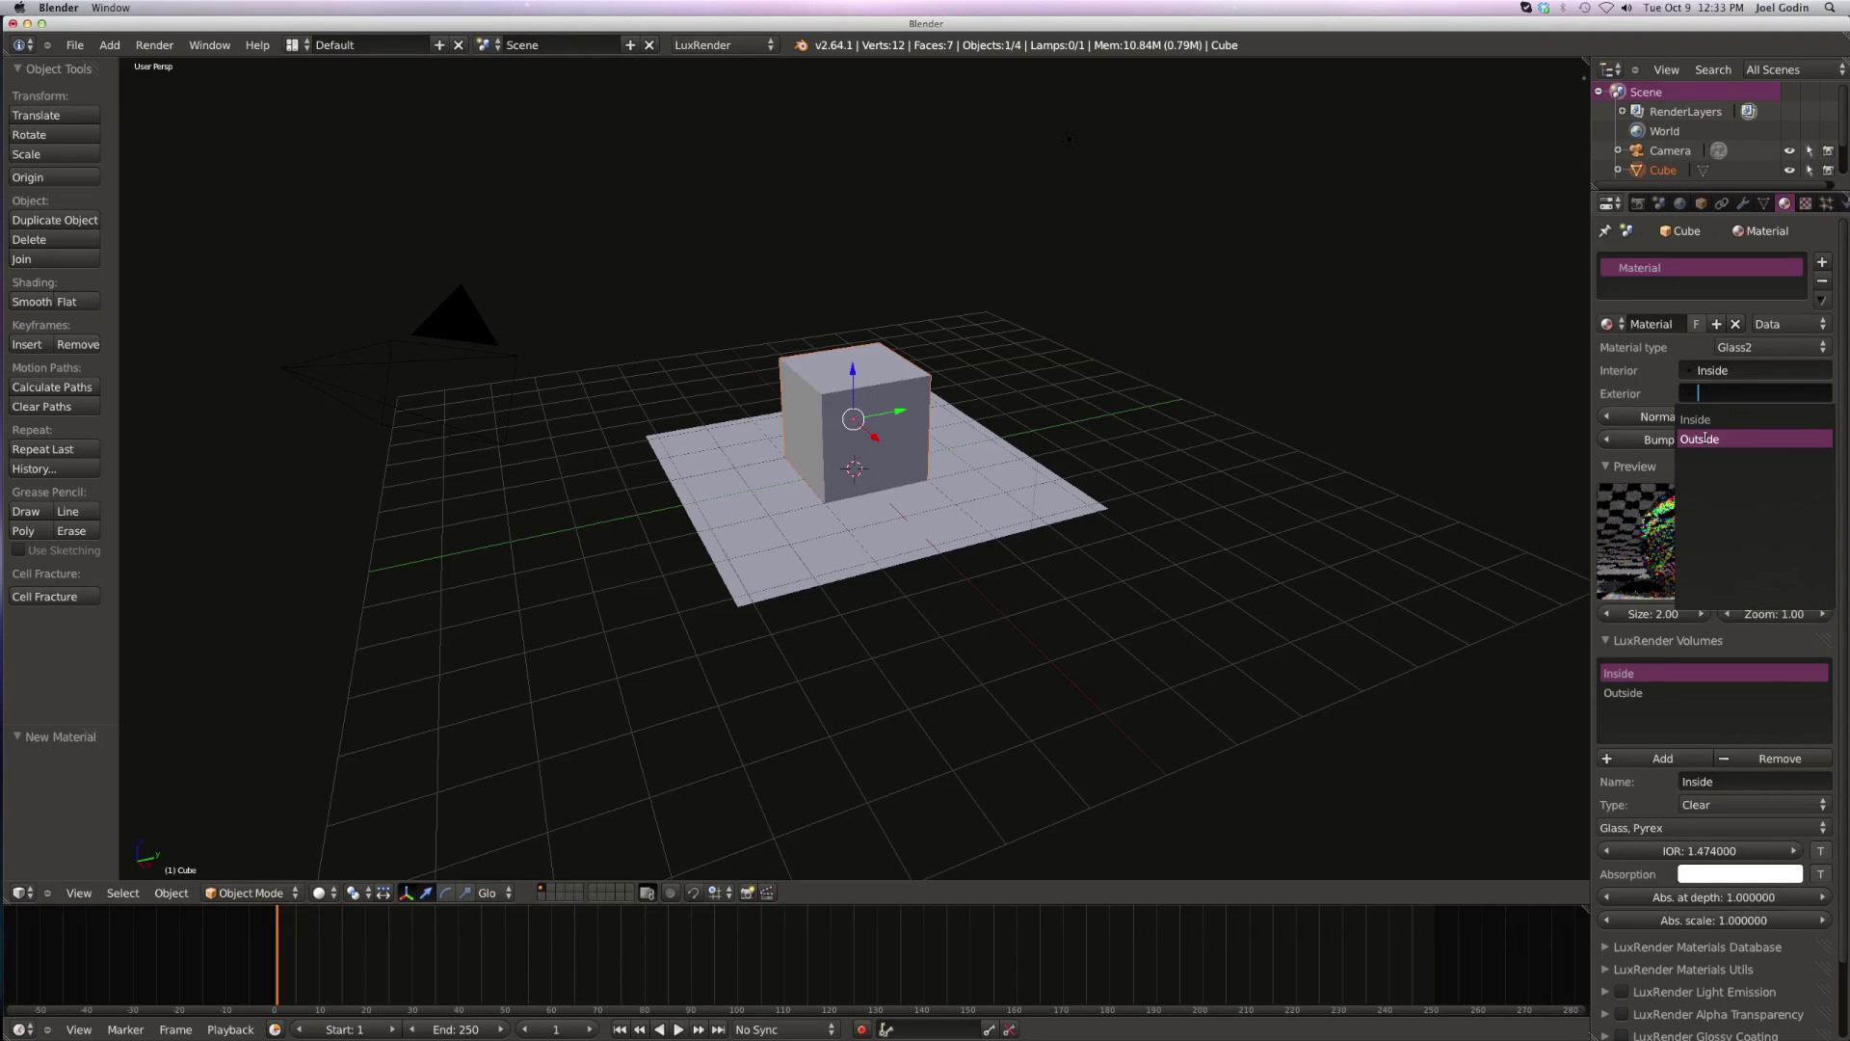
pyautogui.click(1707, 439)
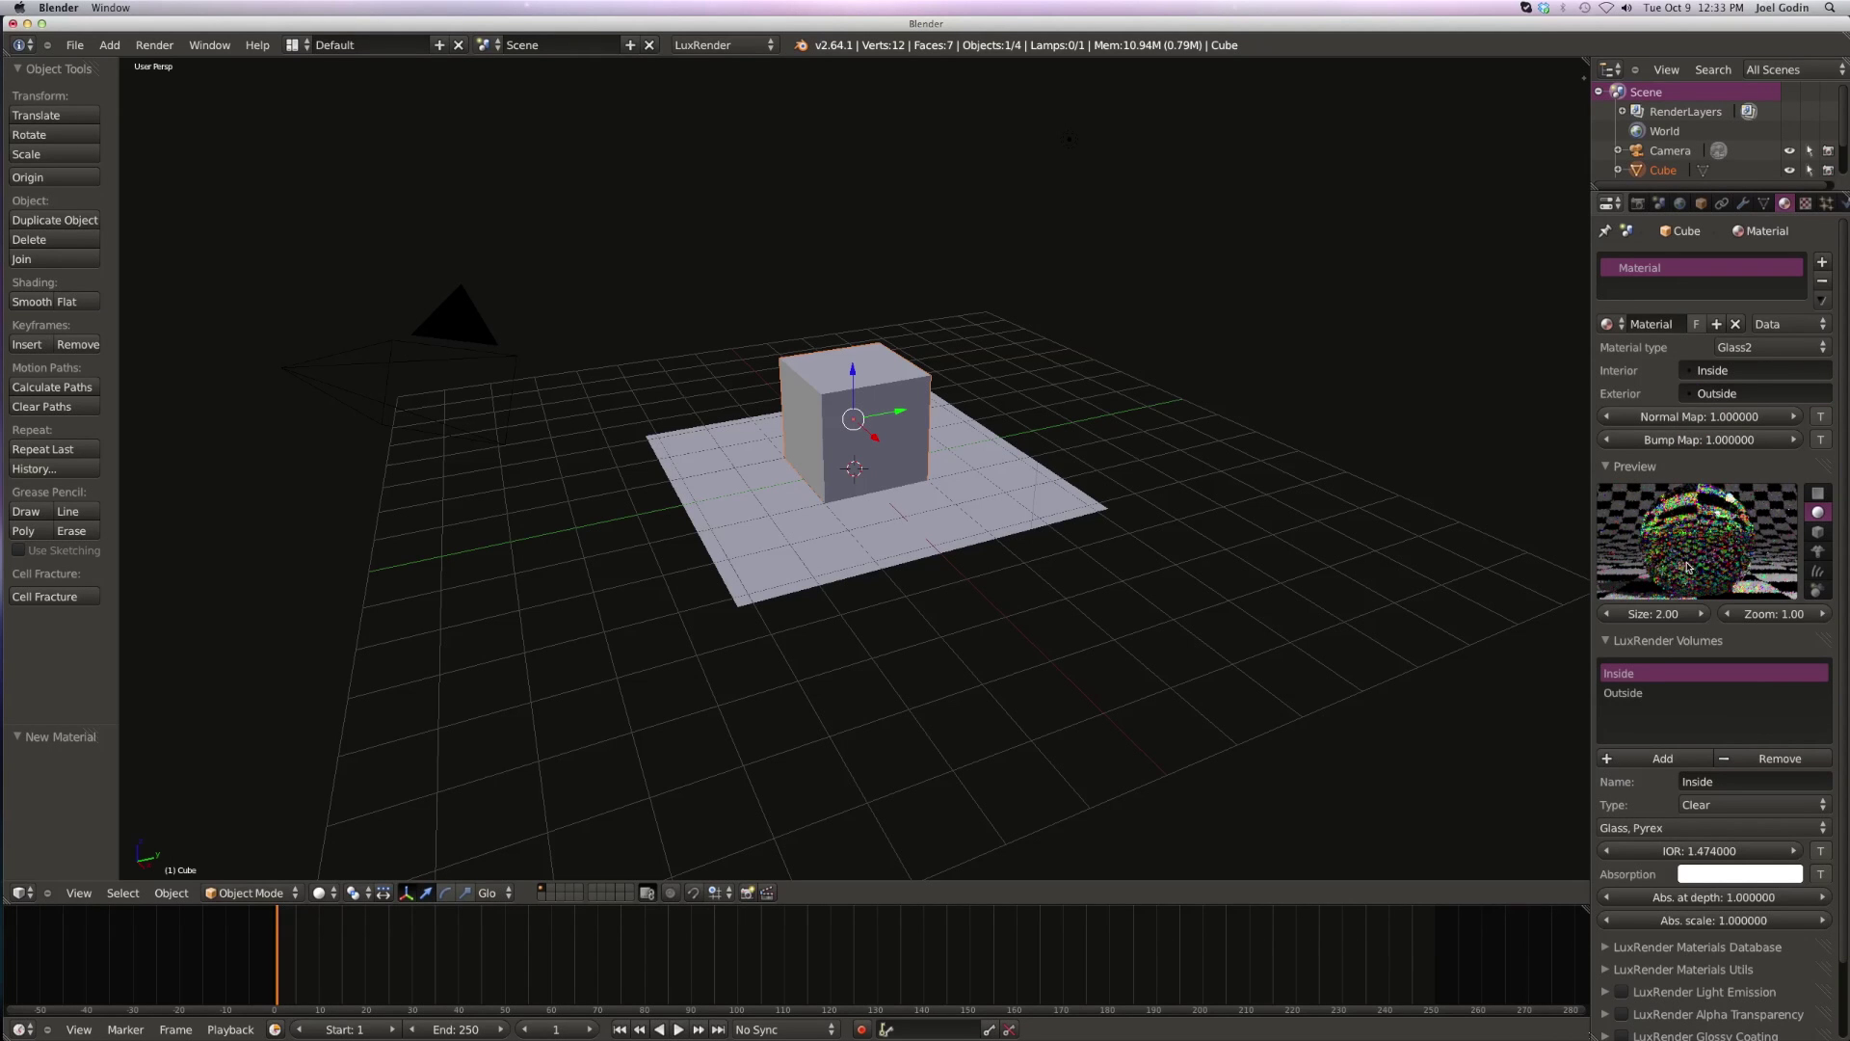
pyautogui.click(1638, 205)
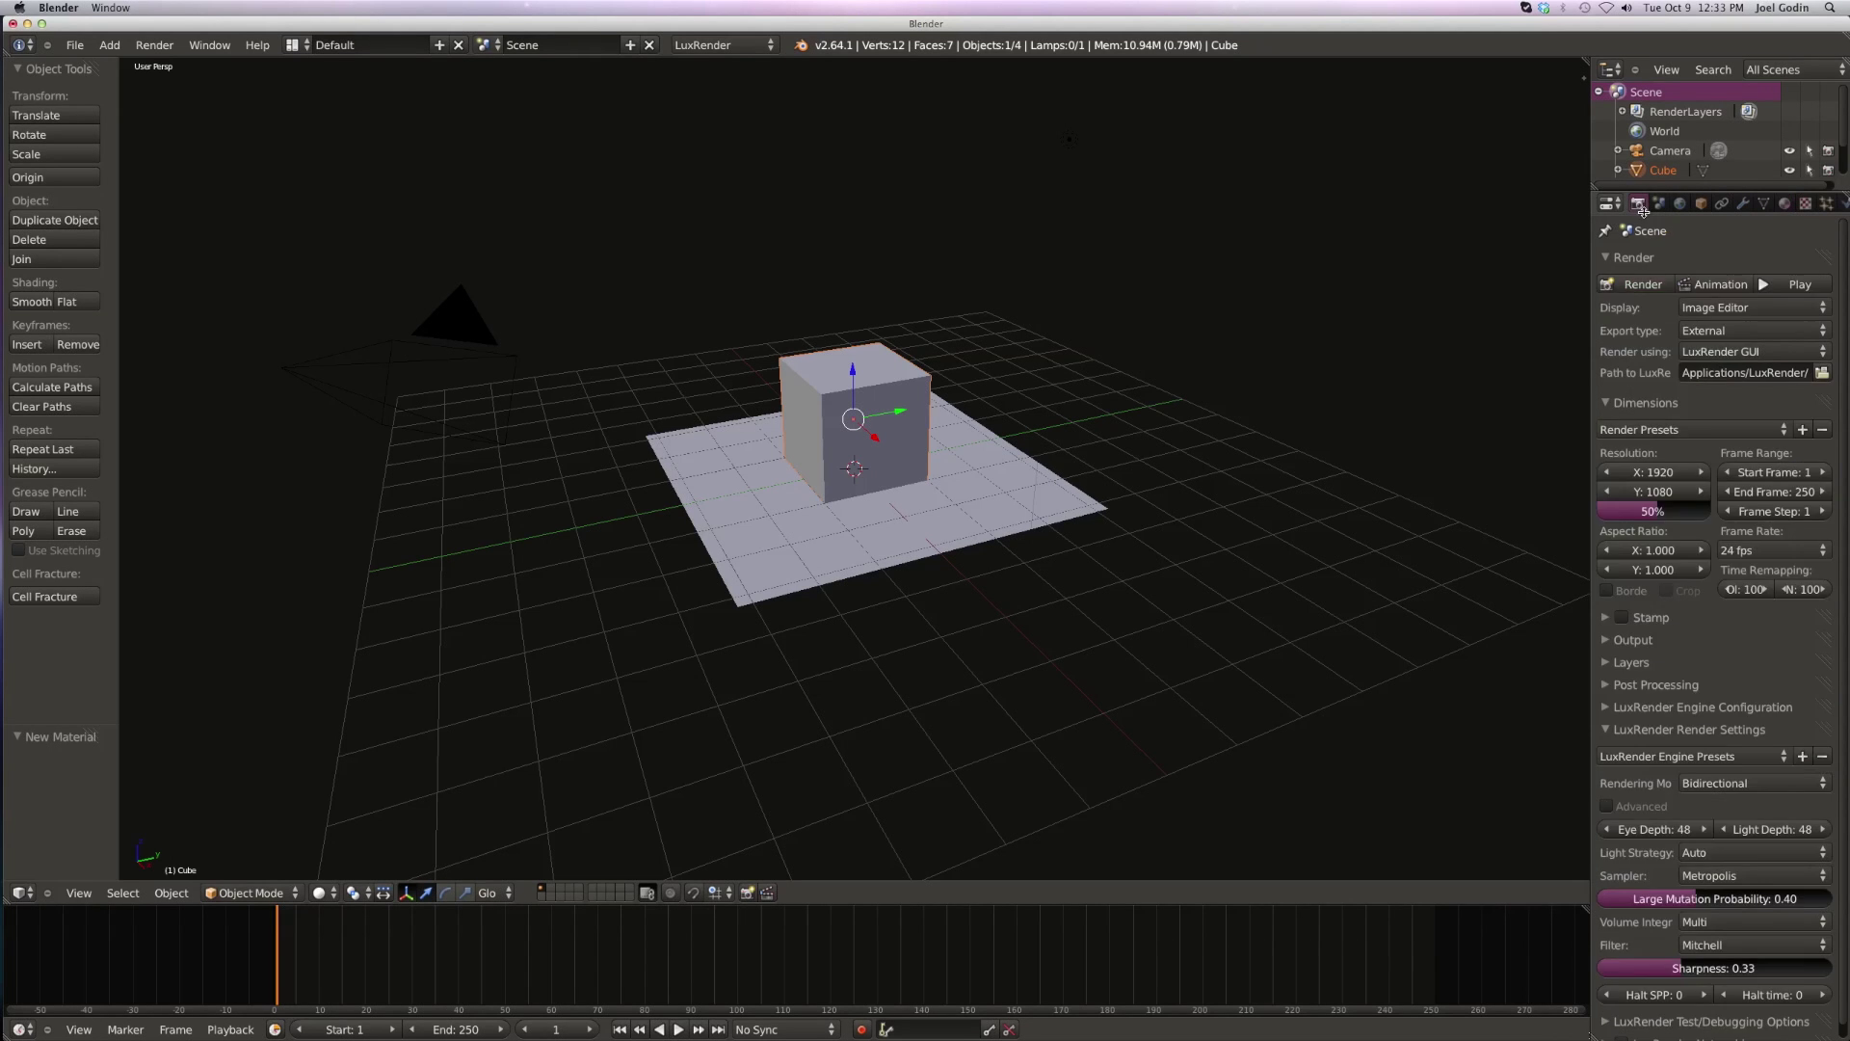
pyautogui.click(1634, 285)
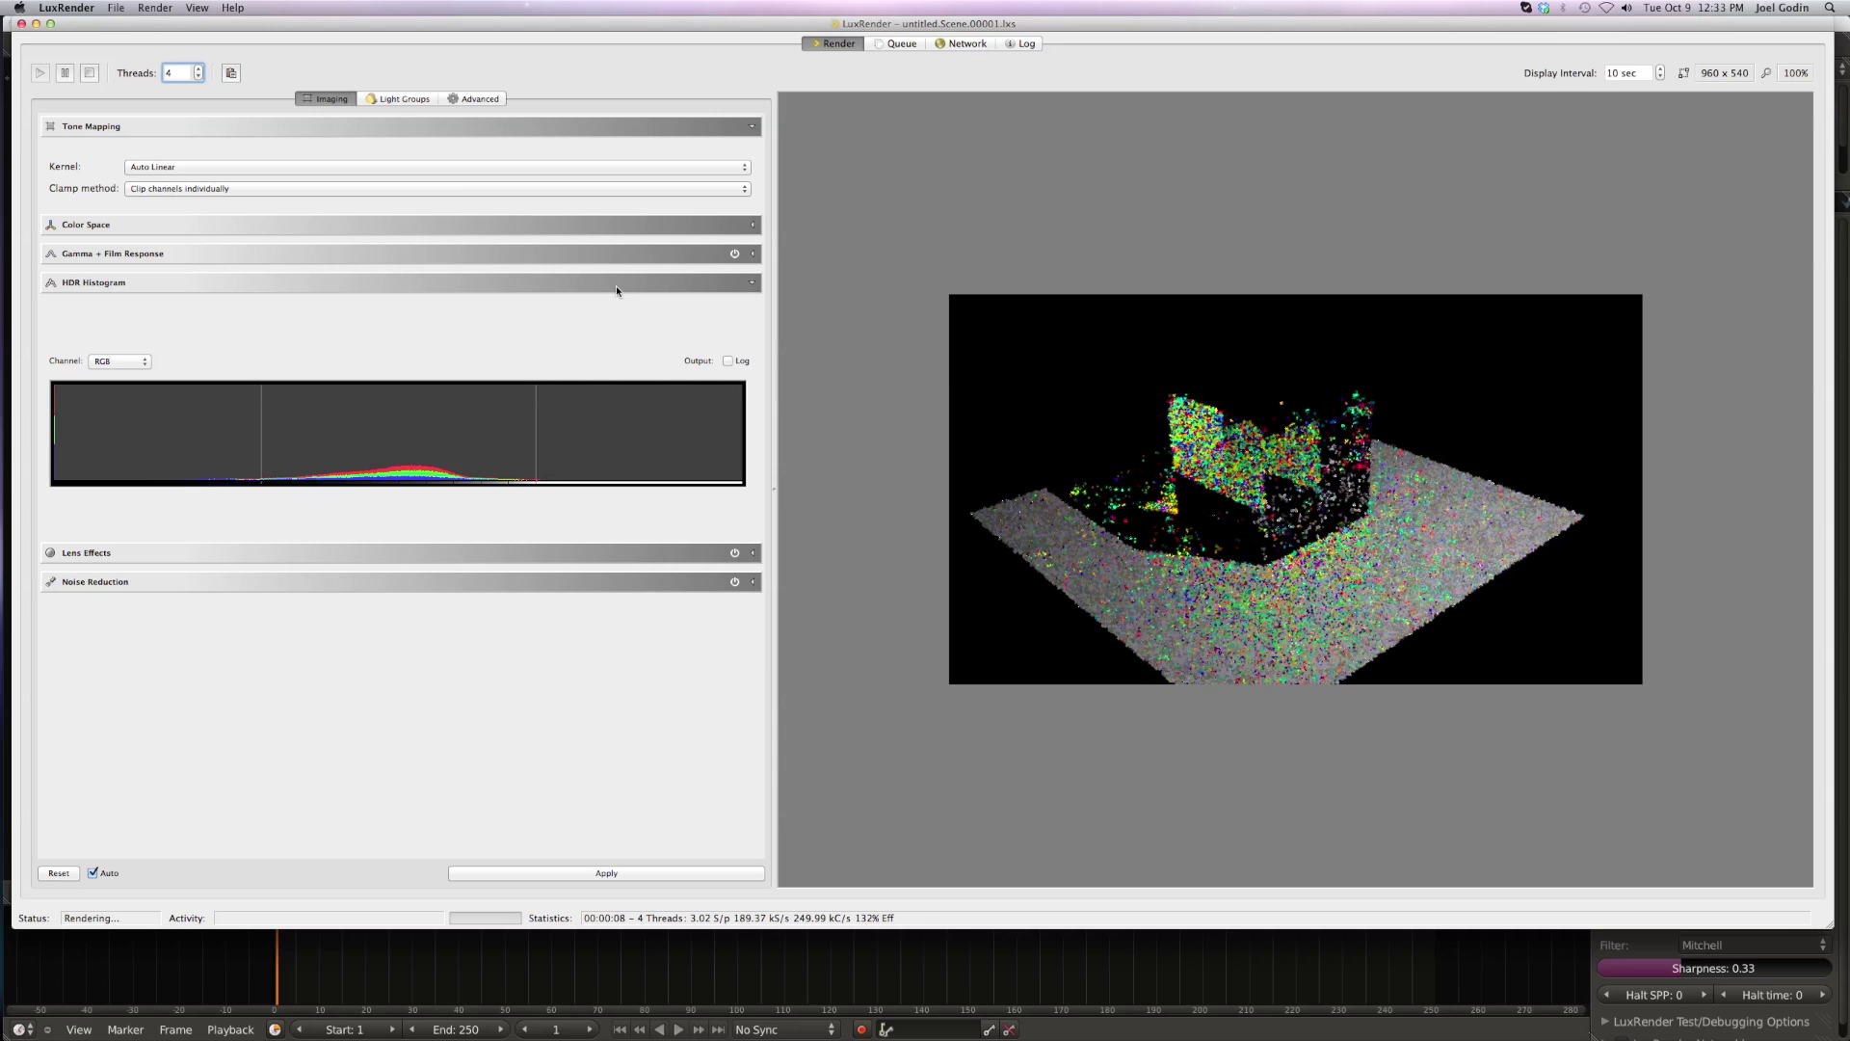
# - Stop and close the noisy LuxRender test, change the lamp to Sun, and re-render
pyautogui.click(90, 72)
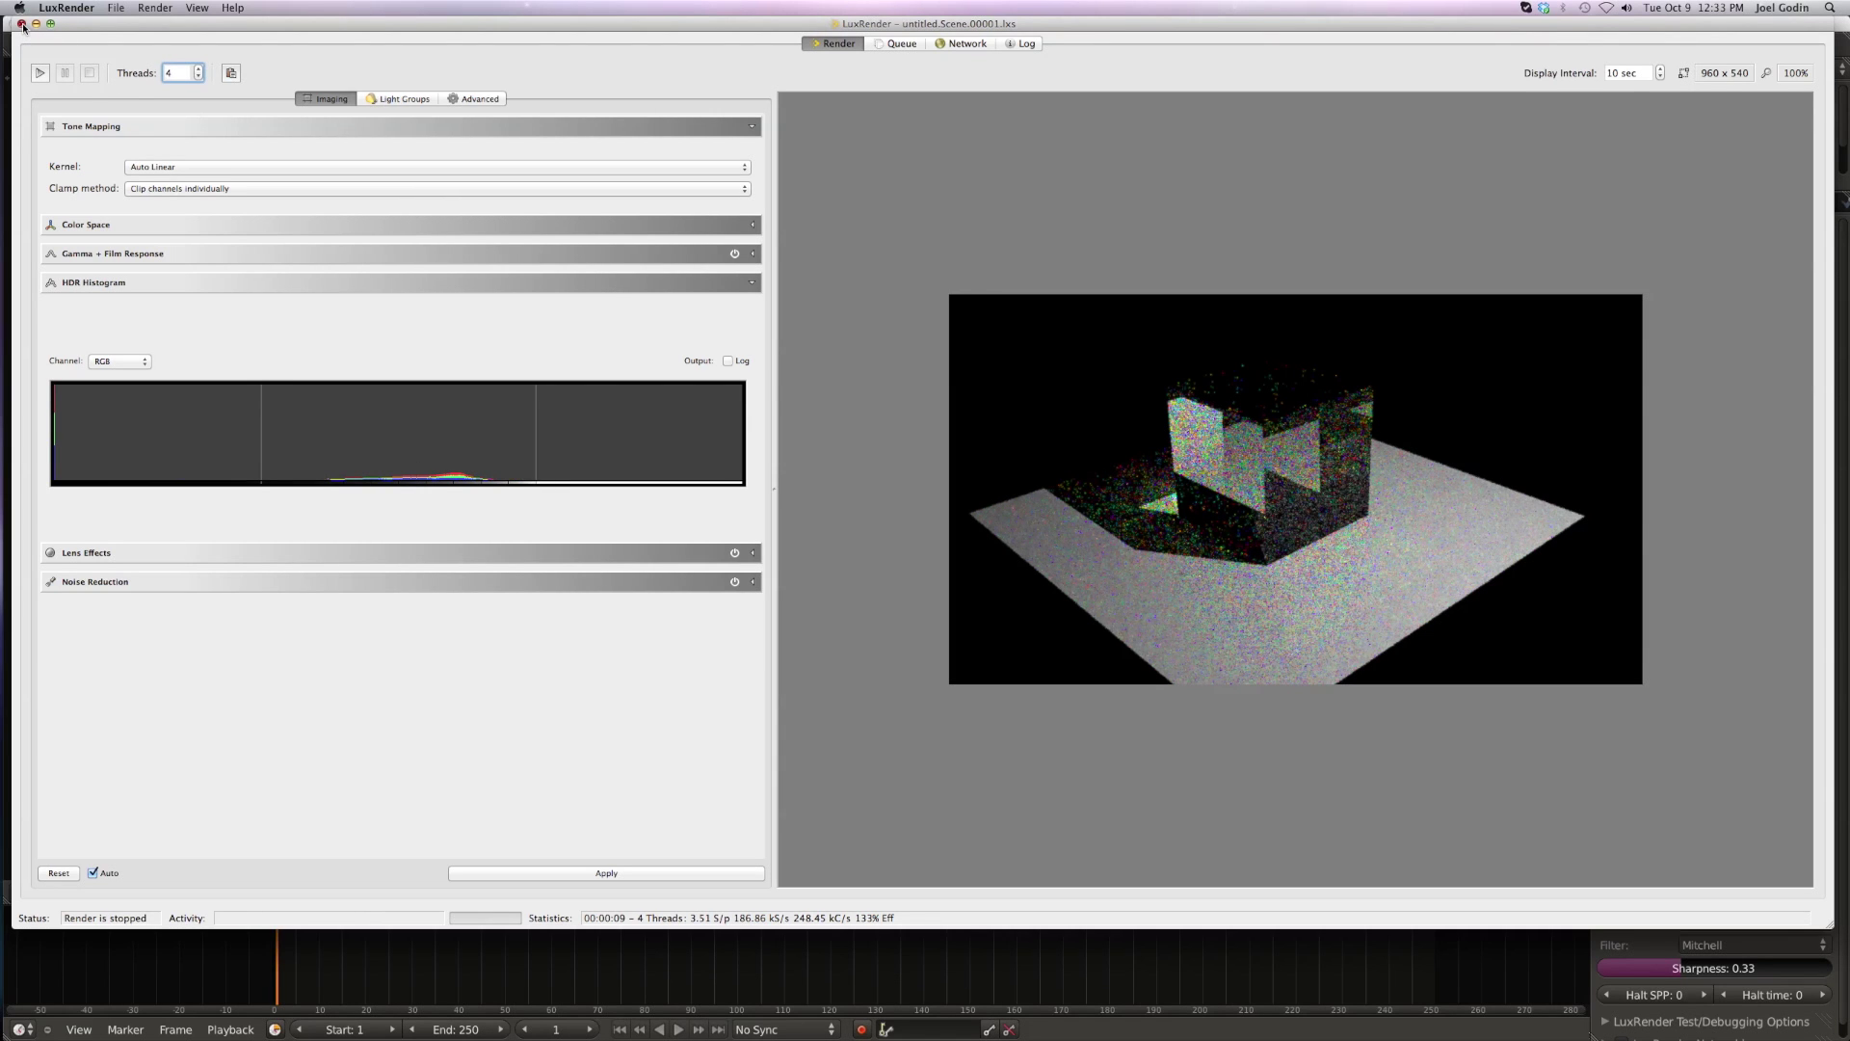
pyautogui.click(21, 25)
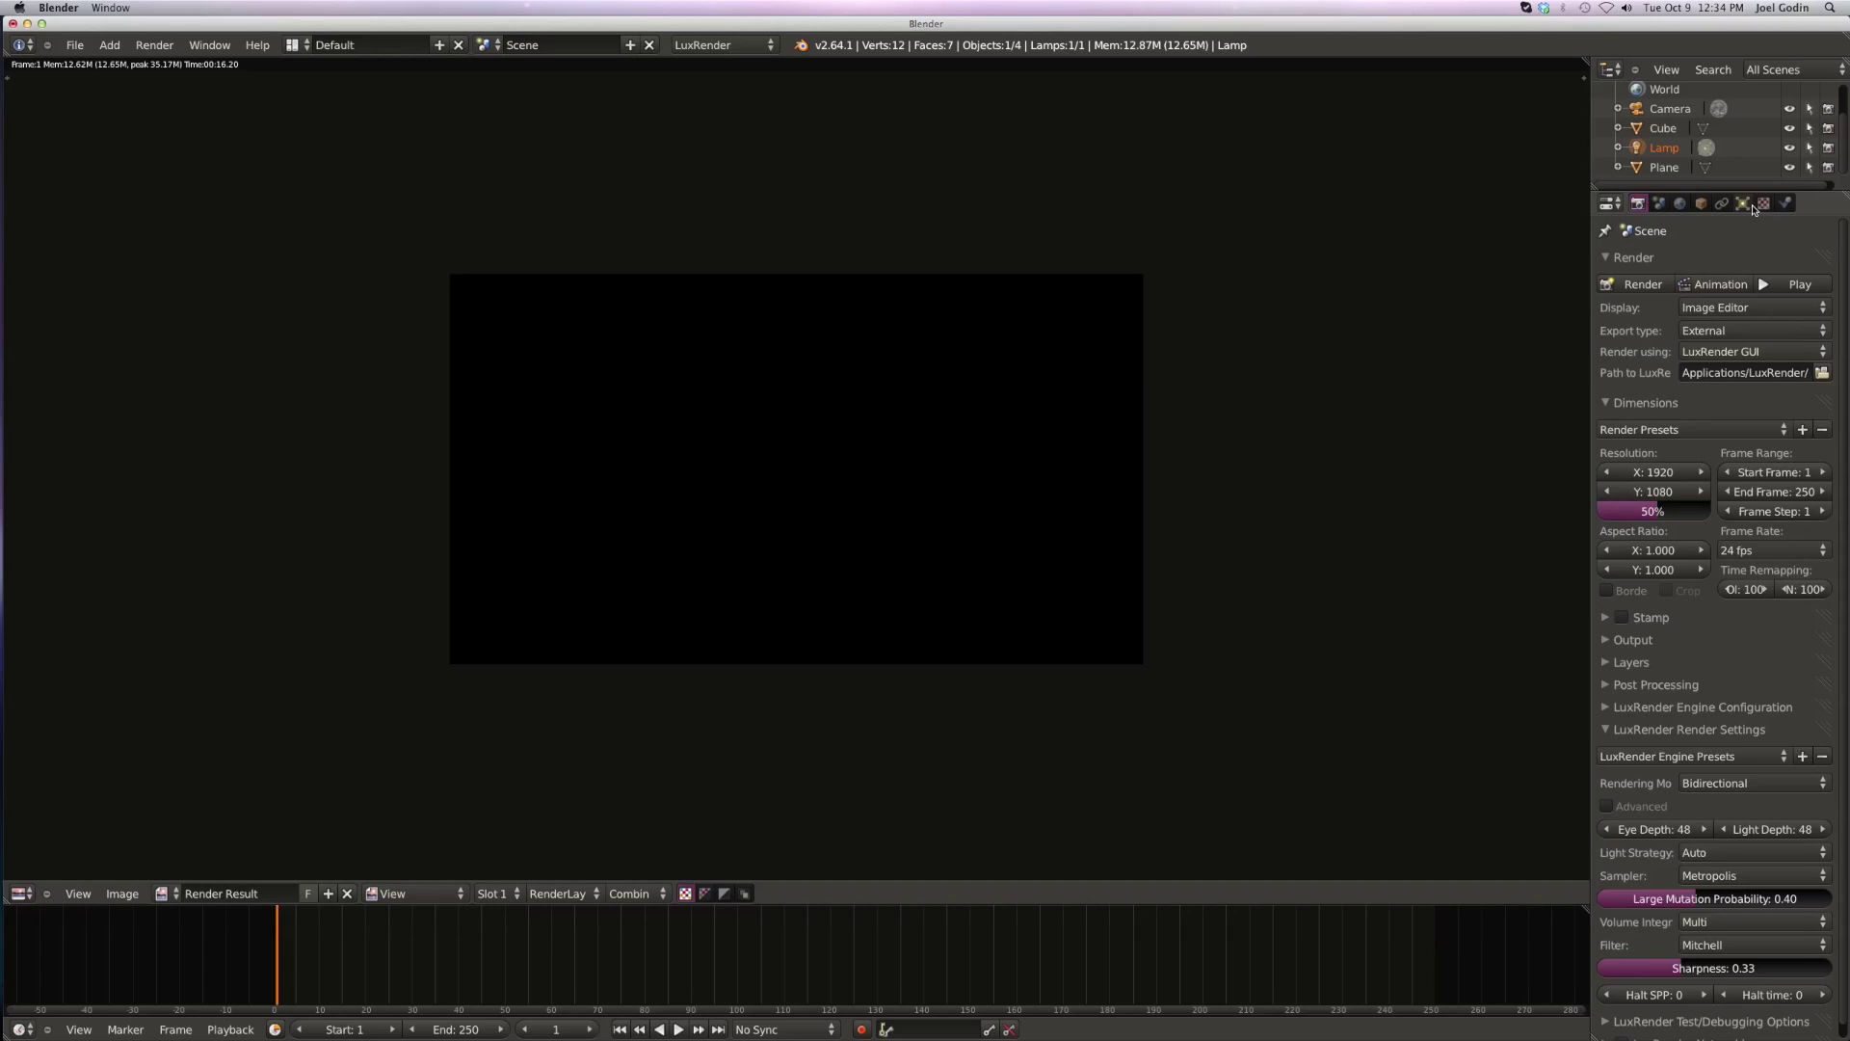
pyautogui.click(1745, 205)
pyautogui.click(1667, 315)
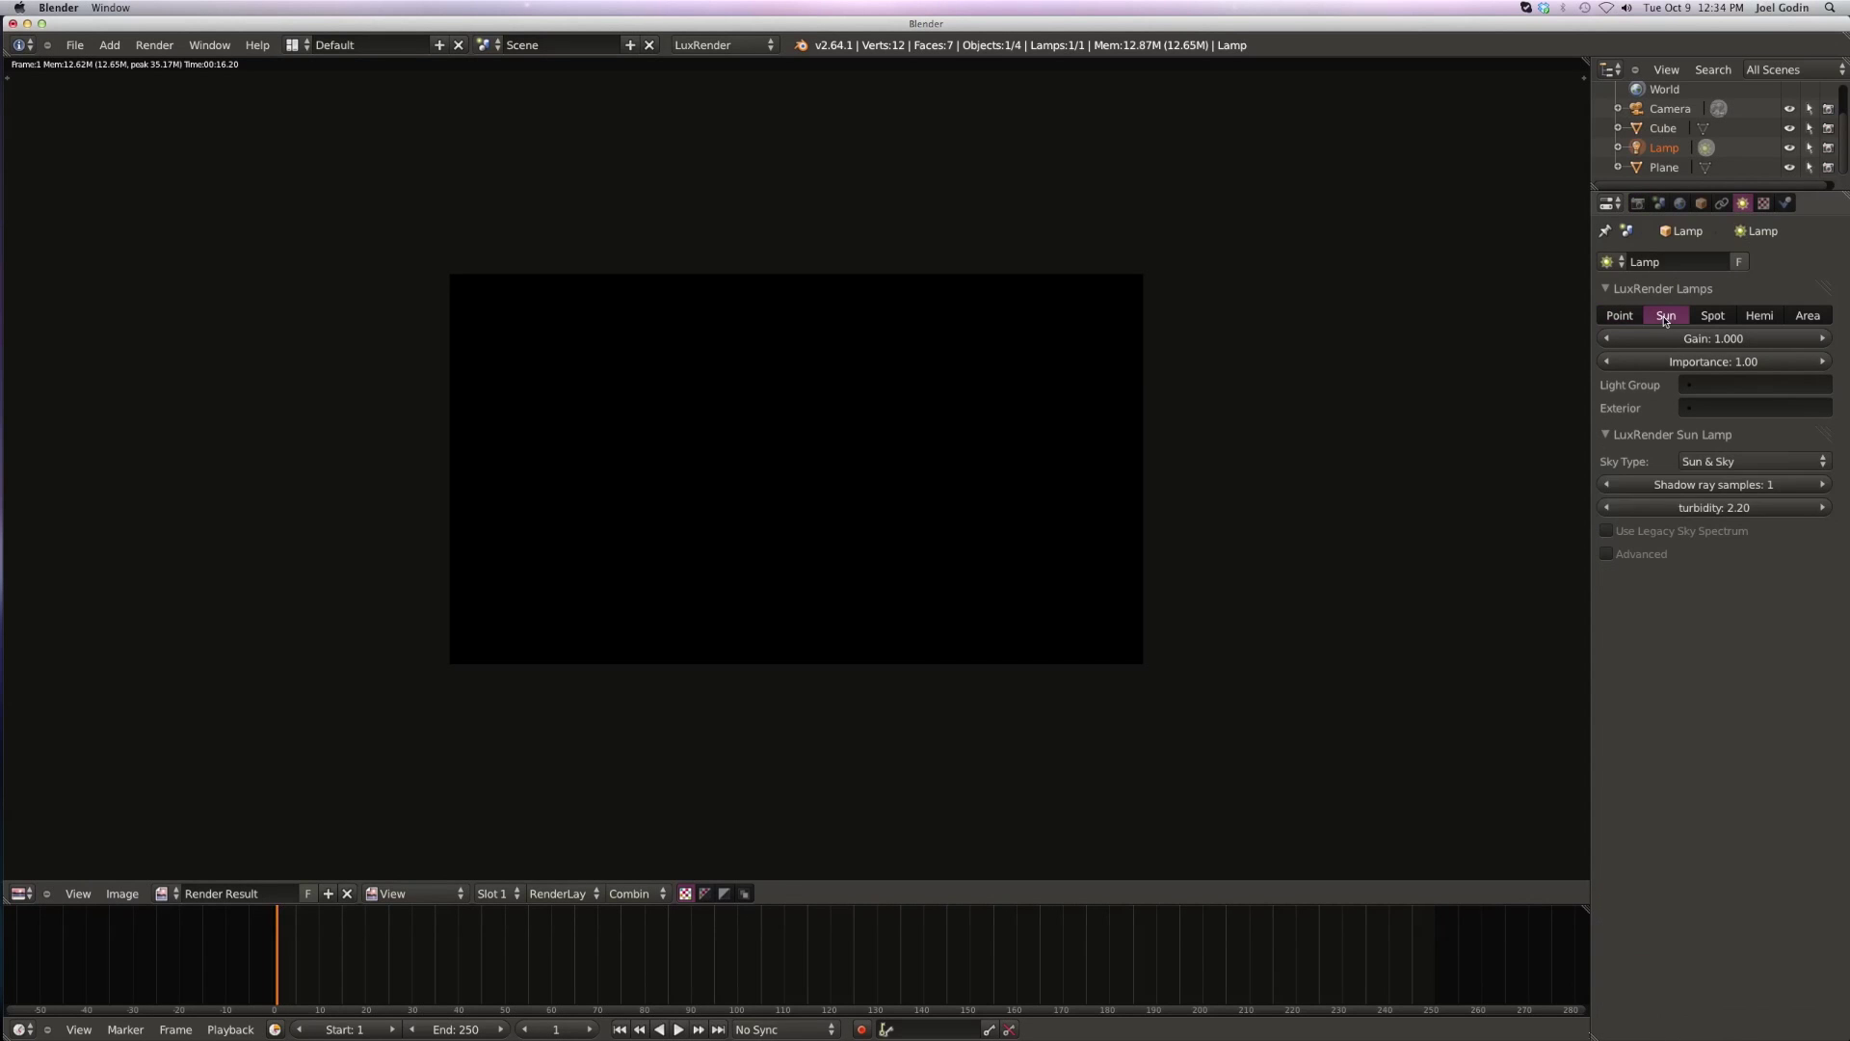
pyautogui.click(1637, 204)
pyautogui.click(1638, 285)
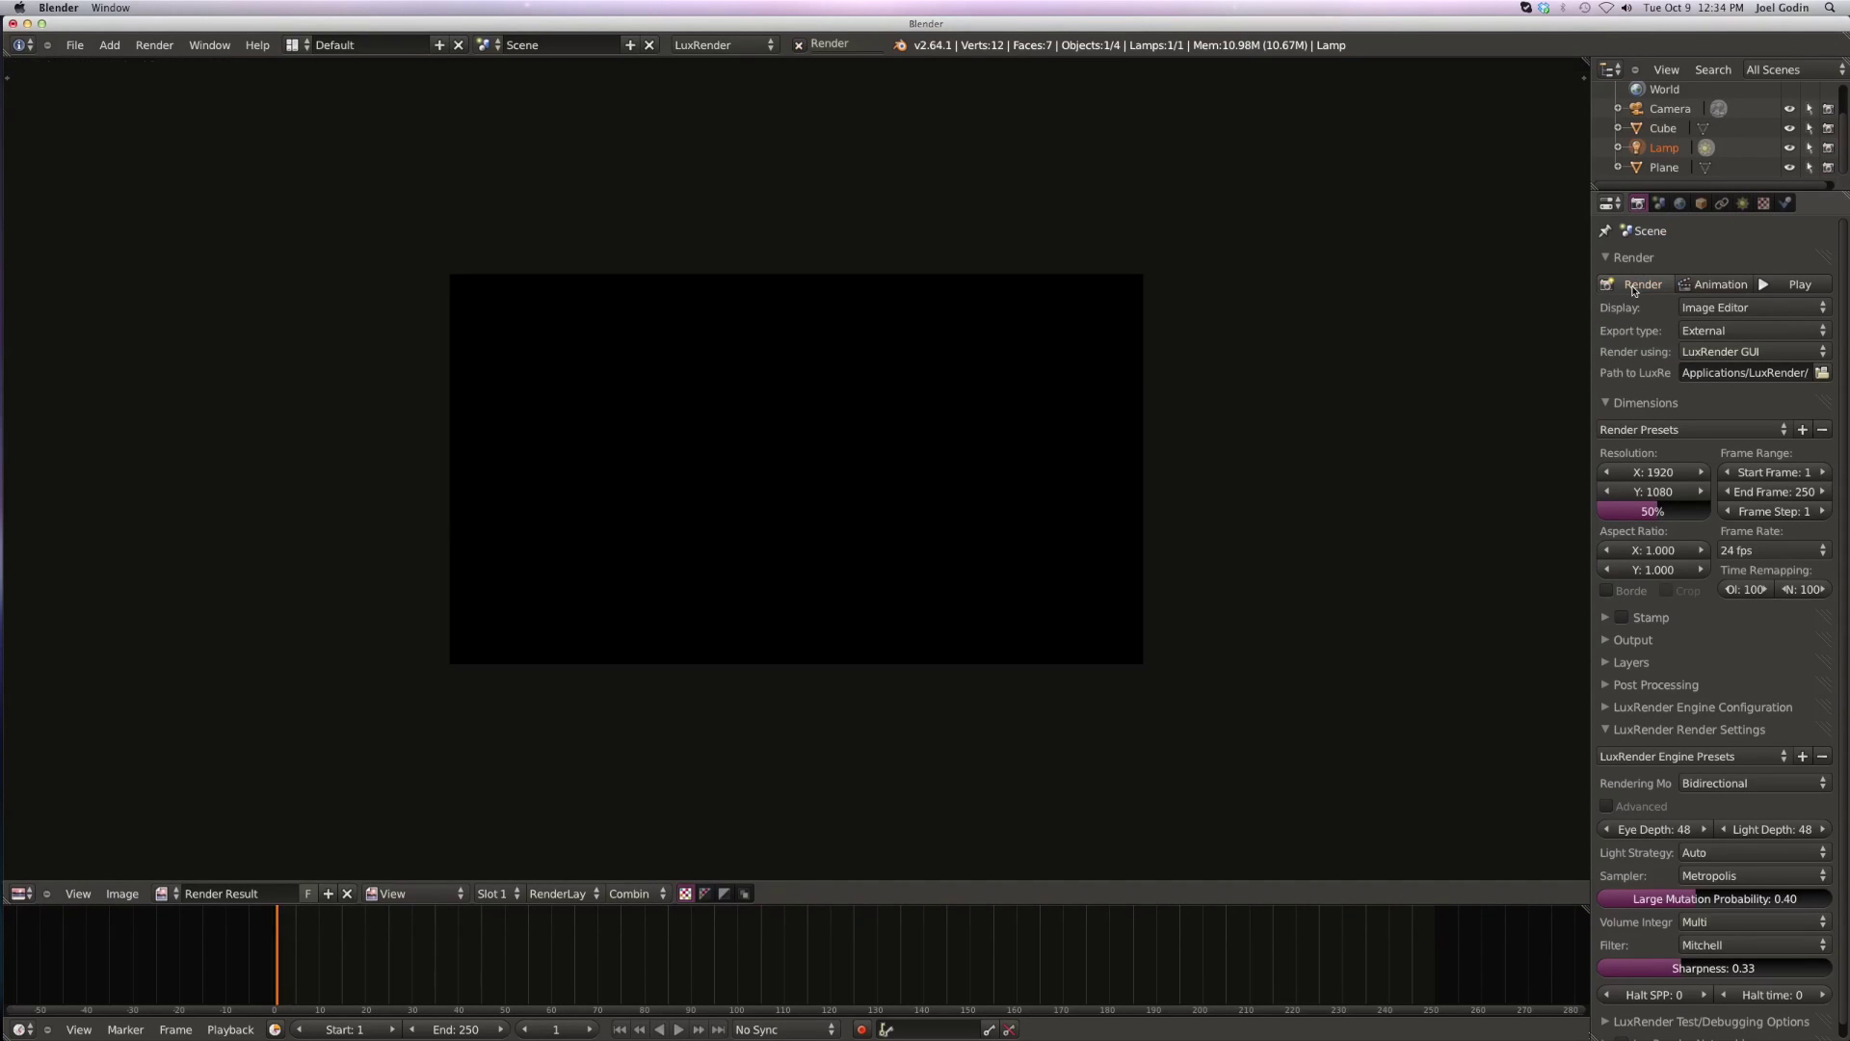